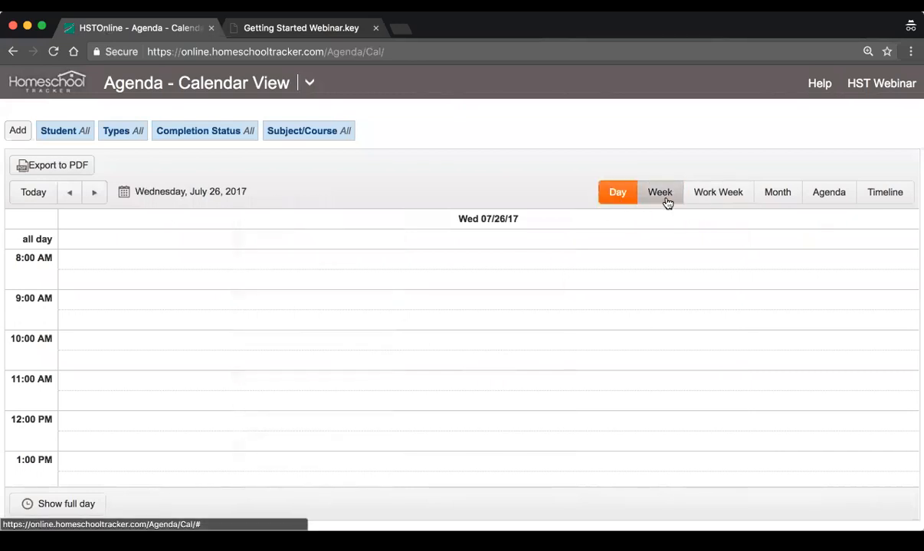
# Compare the Week and Month calendar views and leave the calendar in the Work Week view
pyautogui.click(665, 200)
pyautogui.click(700, 197)
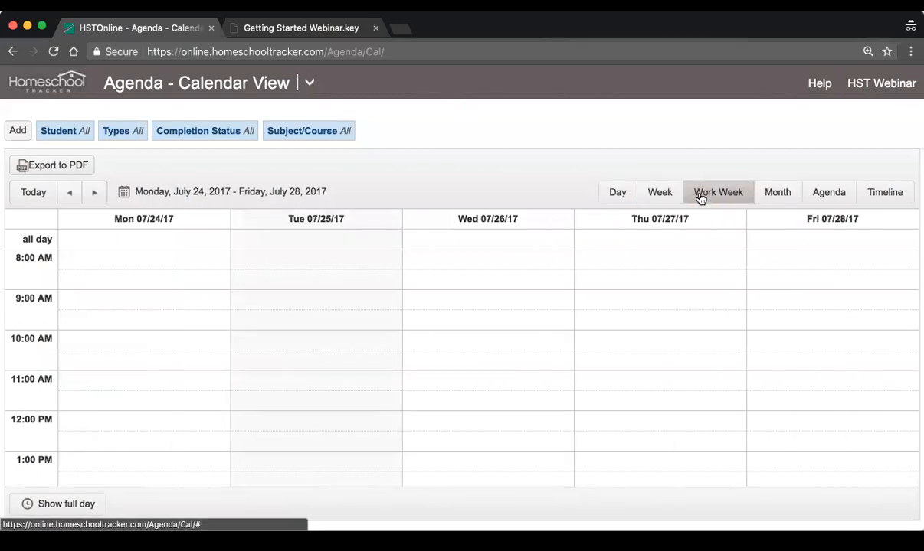
pyautogui.click(766, 196)
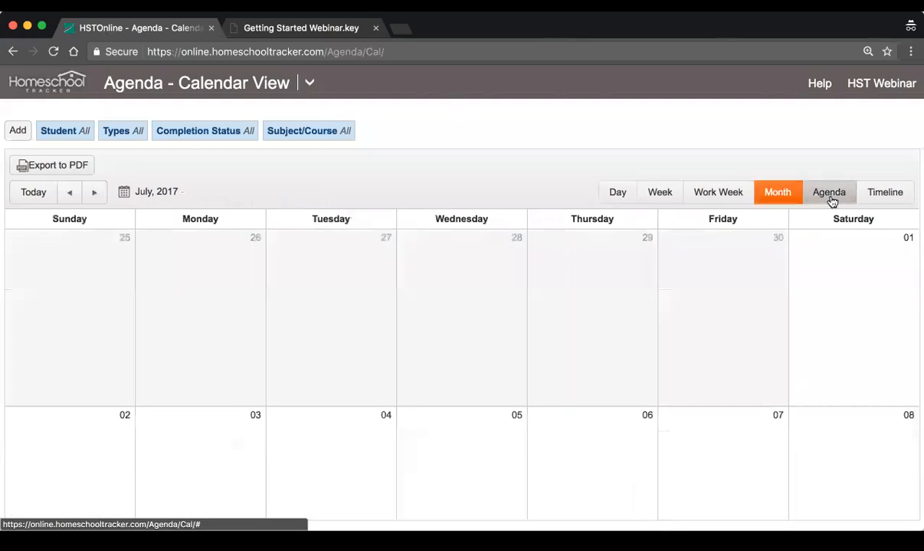
pyautogui.click(691, 200)
pyautogui.click(666, 199)
pyautogui.click(697, 198)
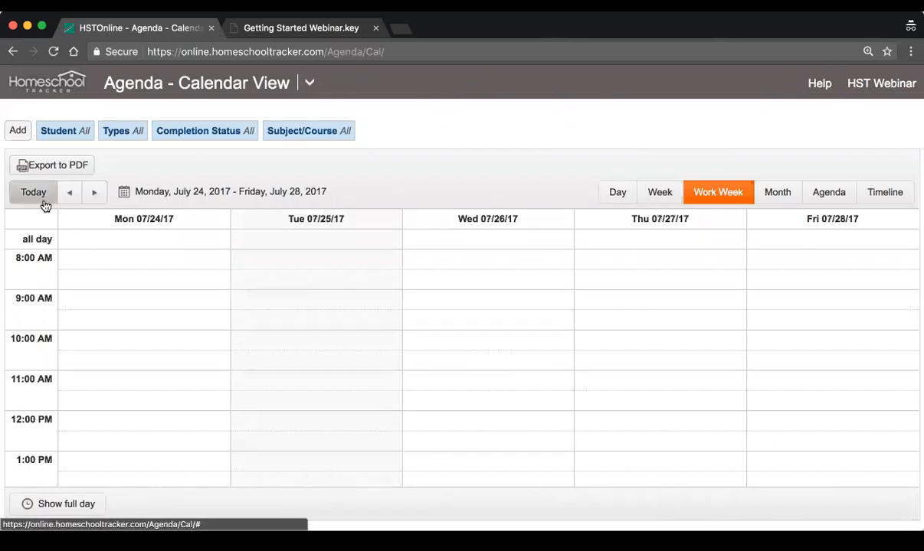
# Start a single assignment for the first listed student in the History/Ancient History 1 course
pyautogui.click(18, 135)
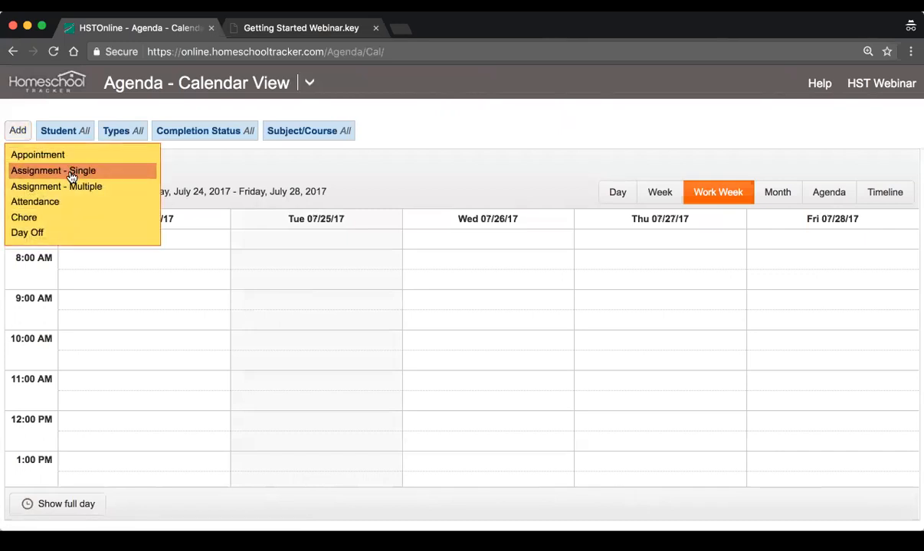
pyautogui.click(71, 175)
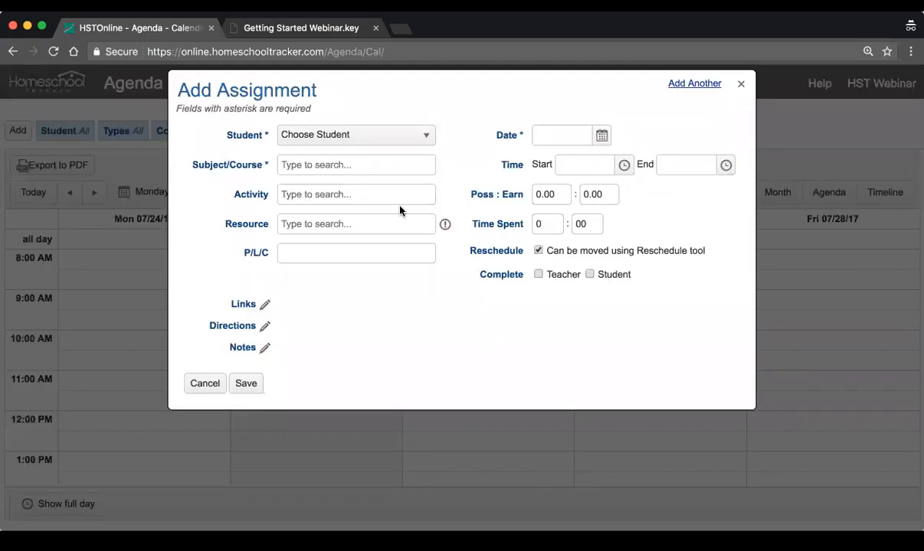
pyautogui.click(371, 138)
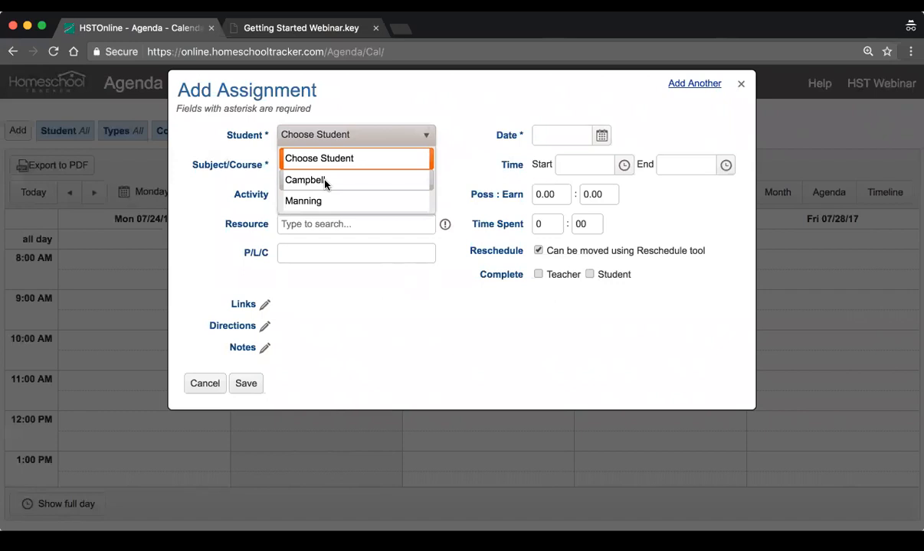
pyautogui.click(324, 181)
pyautogui.click(359, 163)
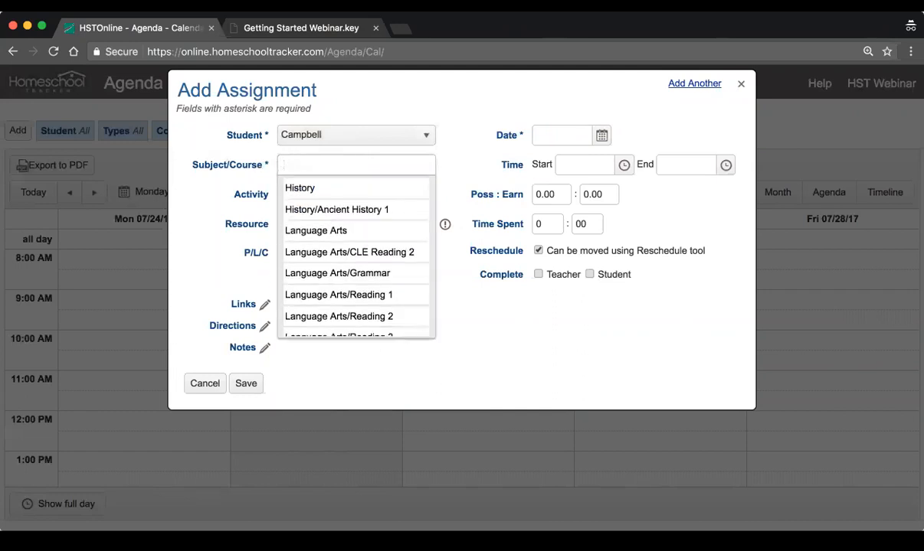
pyautogui.click(386, 209)
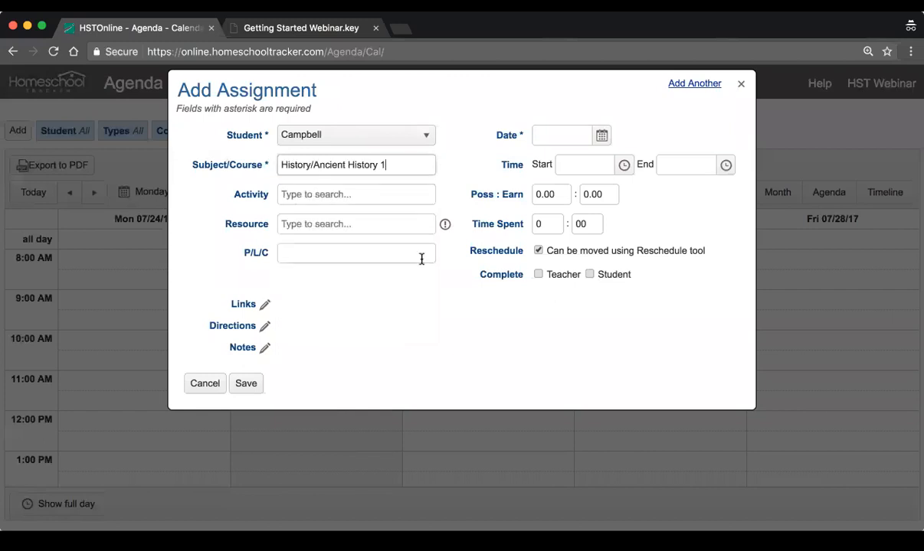
# Set the assignment's activity to Lesson
pyautogui.click(385, 200)
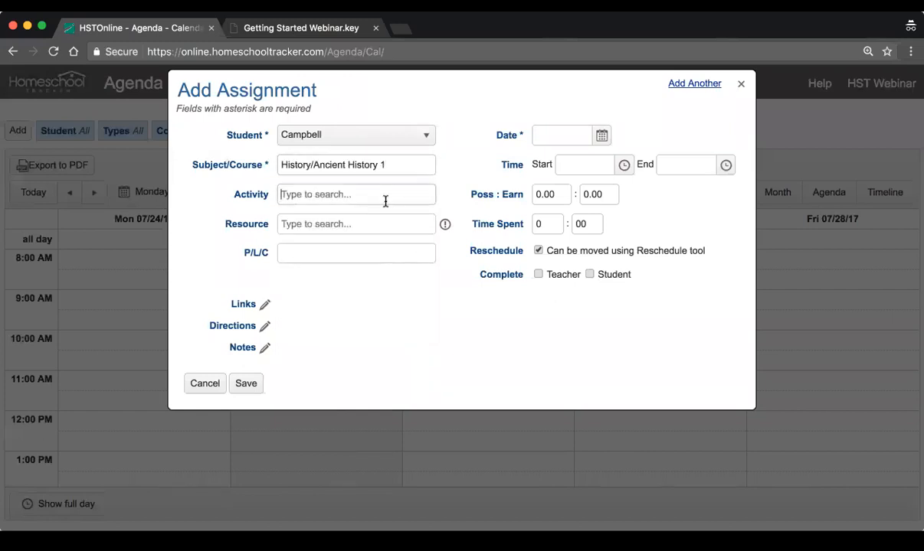
pyautogui.write('Le')
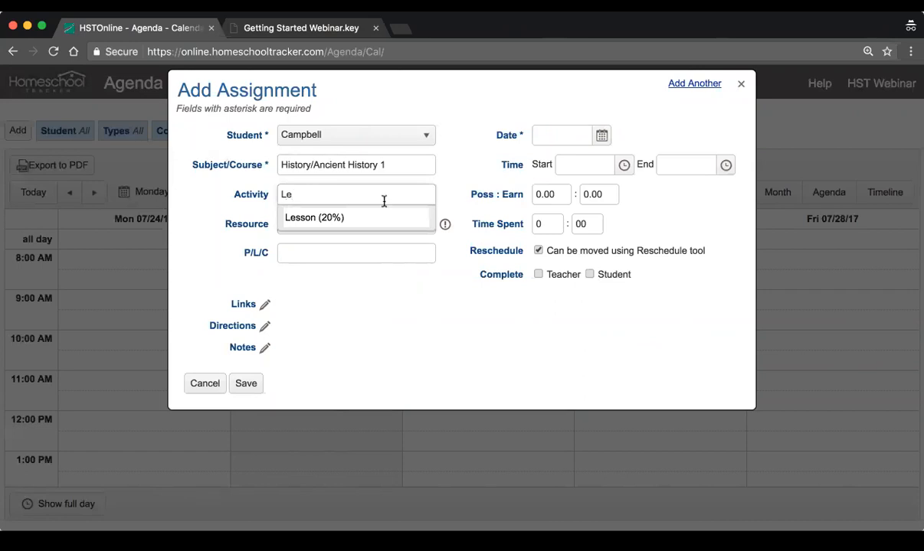
pyautogui.click(354, 218)
# Set the resource to Daily Grams Guided Review Aiding Mastery Skills Grd 5: Grade 5 and enter Lesson 1 as the P/L/C
pyautogui.press('Tab')
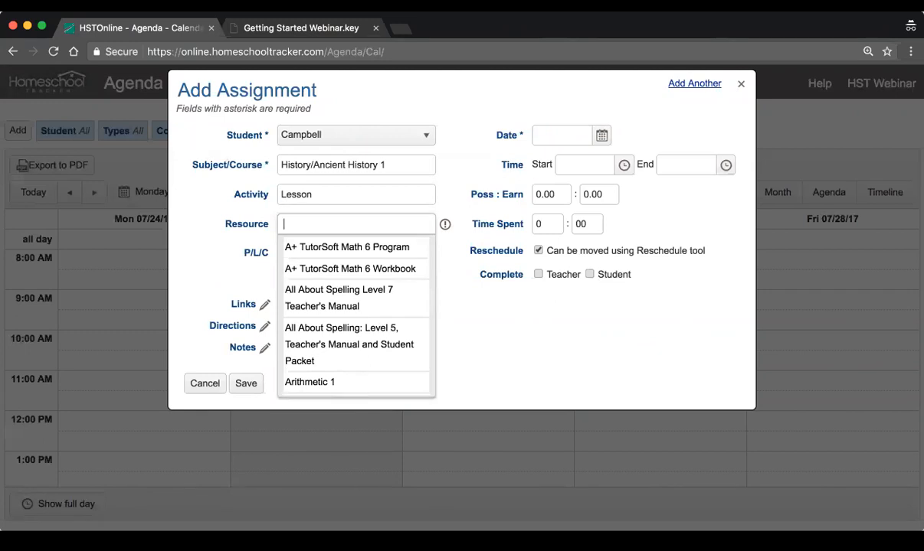
pyautogui.scroll(-5, 366, 331)
pyautogui.scroll(-2, 365, 331)
pyautogui.scroll(3, 365, 330)
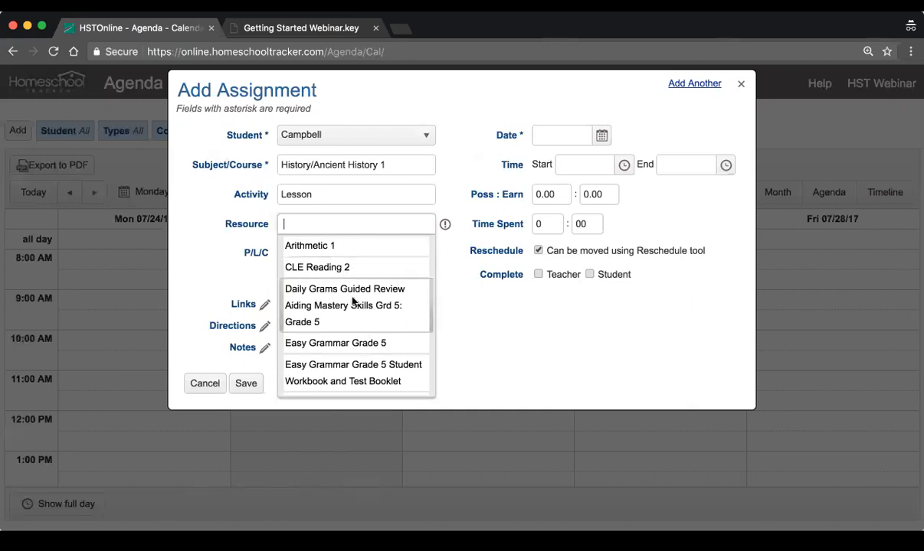
pyautogui.click(352, 303)
pyautogui.click(340, 255)
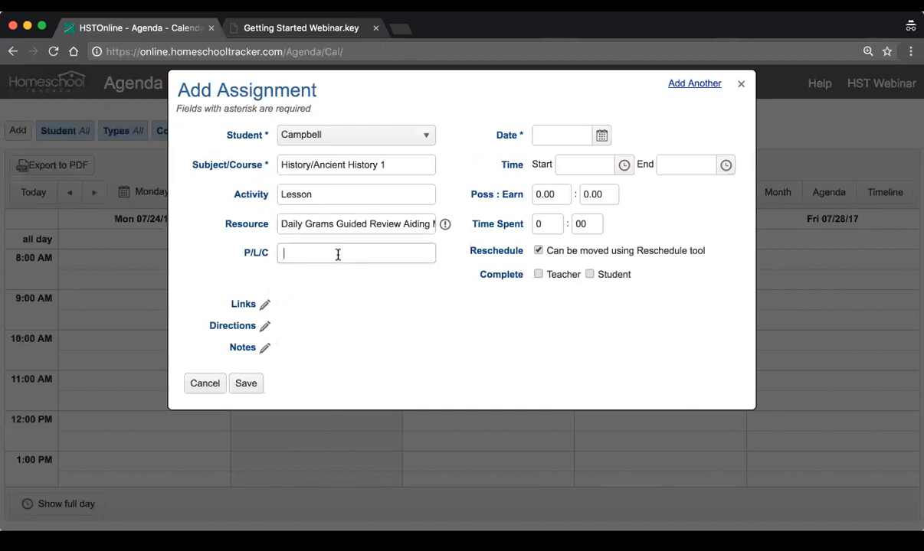
pyautogui.write('Lesson 1')
# Schedule the assignment for July 25, 2017, from 8:00 AM to 10:00 AM
pyautogui.click(602, 135)
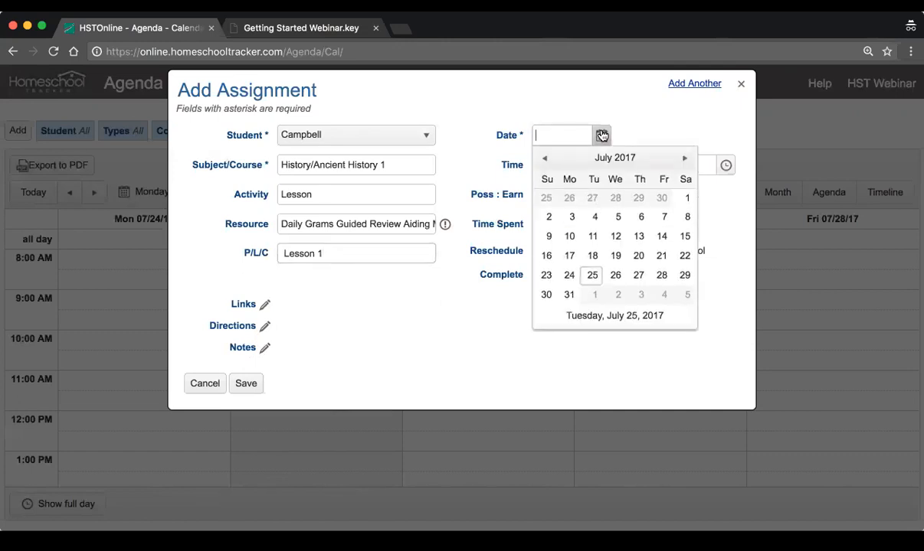
pyautogui.click(622, 322)
pyautogui.click(624, 166)
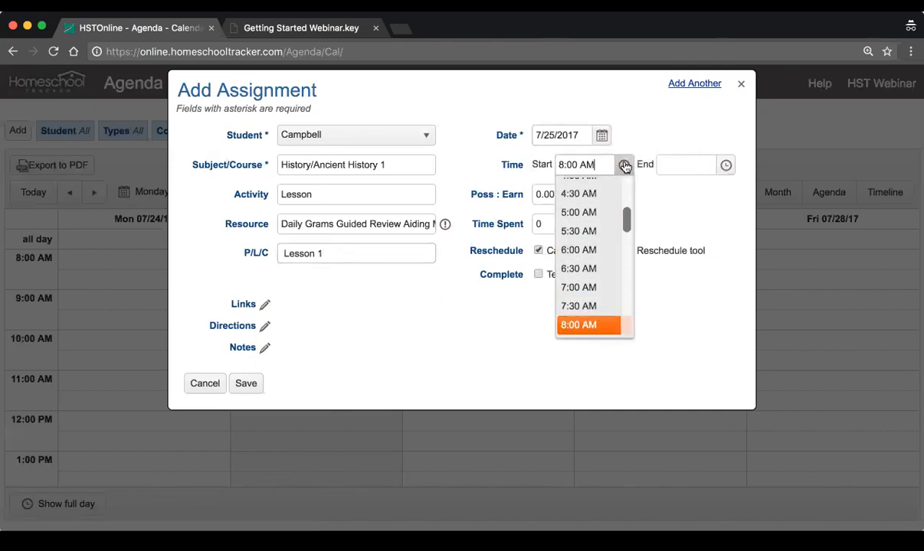
pyautogui.click(578, 327)
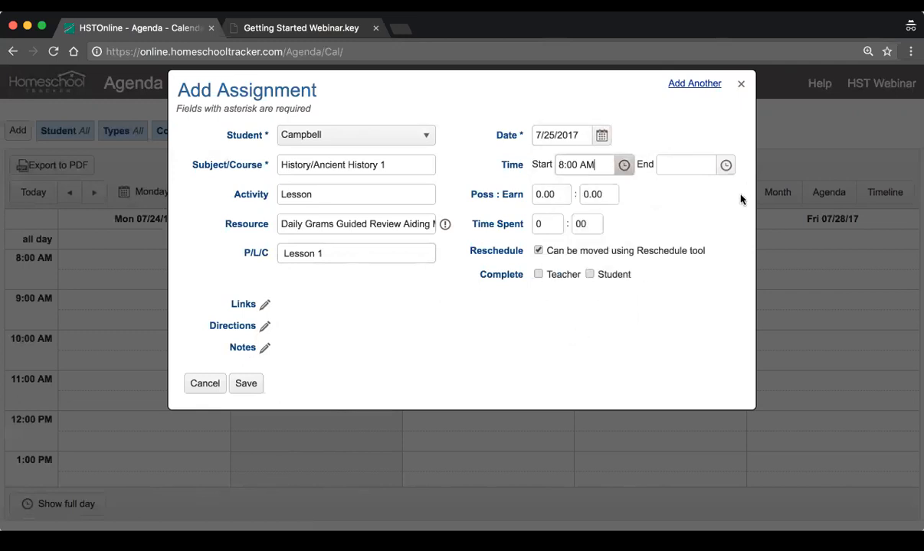
pyautogui.click(725, 165)
pyautogui.scroll(-2, 690, 252)
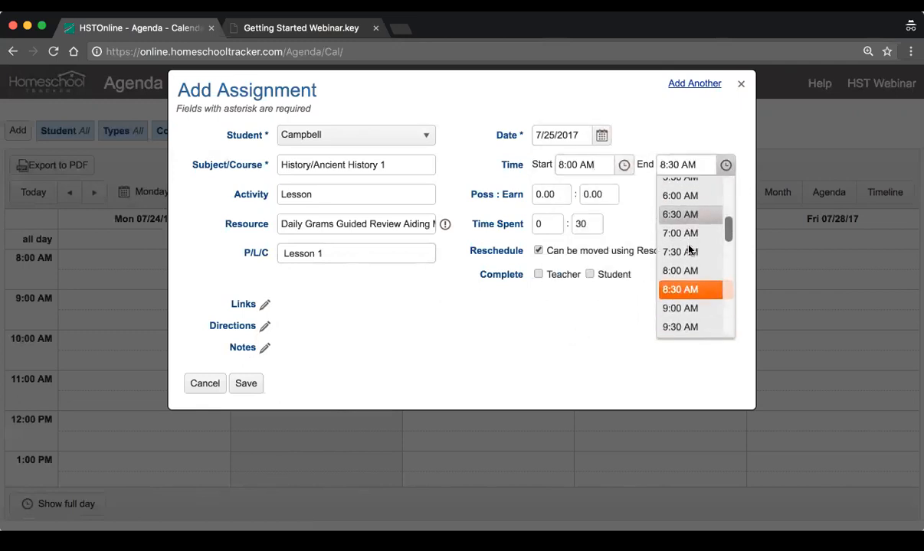
pyautogui.scroll(-2, 682, 322)
pyautogui.click(681, 315)
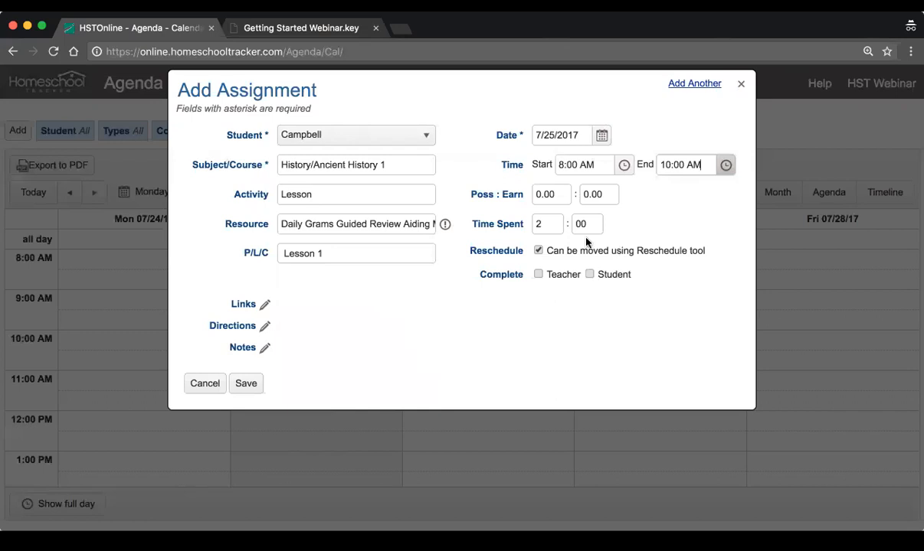
# Set the assignment's possible points to 10 and save it
pyautogui.click(556, 199)
pyautogui.write('10')
pyautogui.press('Tab')
pyautogui.press('Tab')
pyautogui.press('Tab')
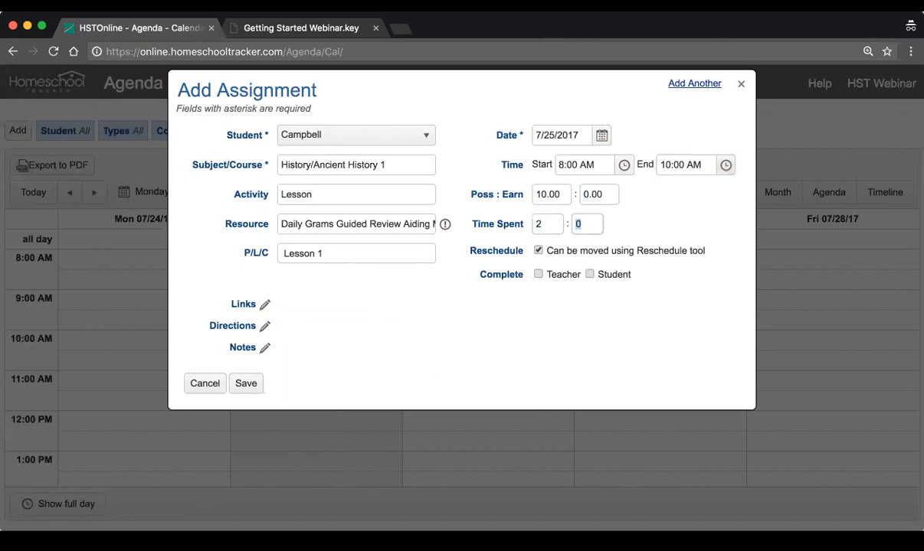
pyautogui.click(247, 383)
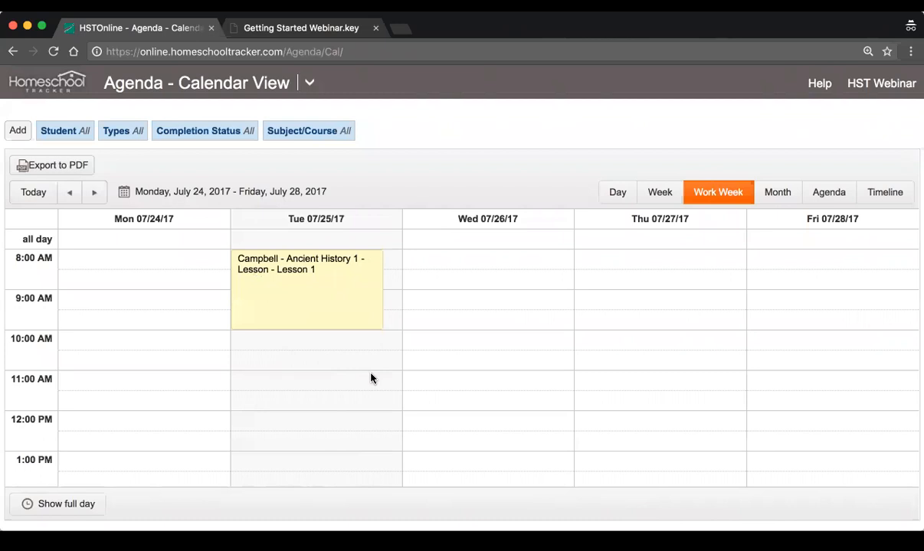
# Open the Tuesday Lesson 1 assignment for editing and set its earned points to 9.00
pyautogui.click(330, 308)
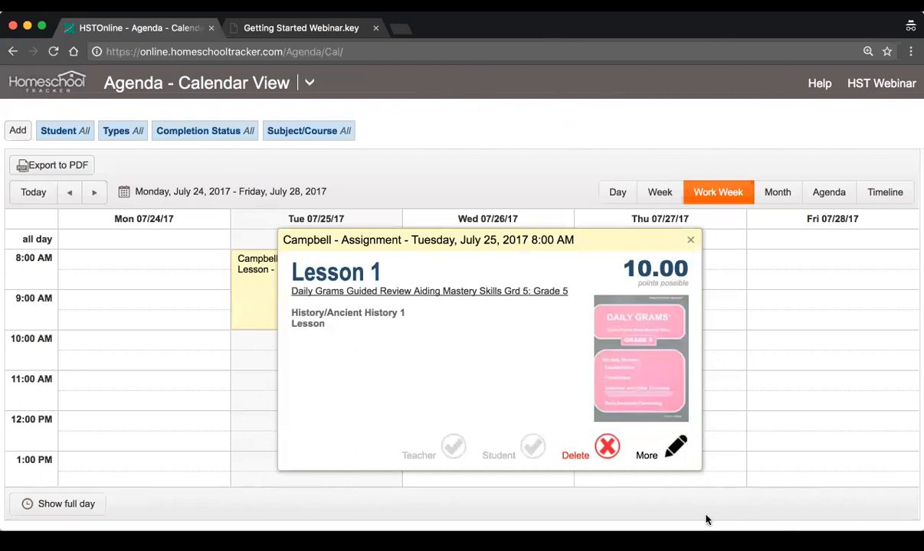
pyautogui.click(674, 448)
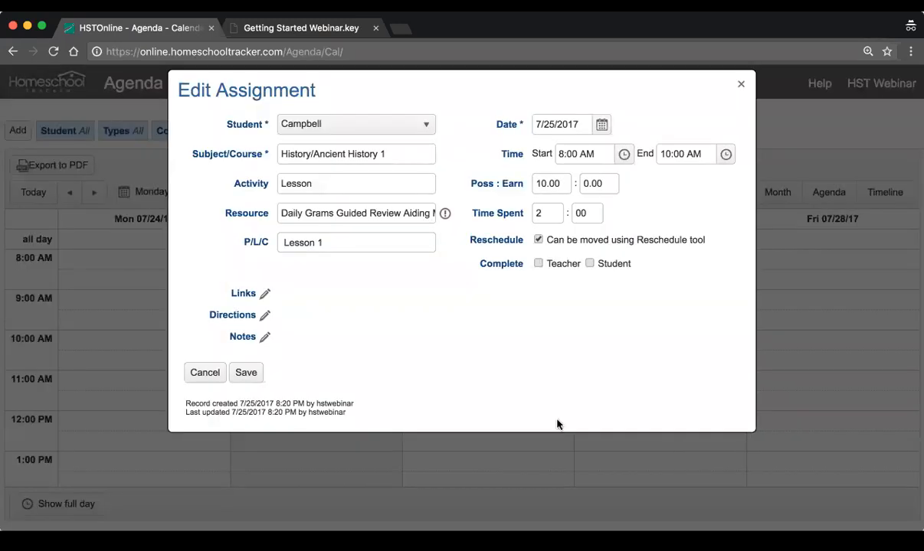
pyautogui.click(600, 184)
pyautogui.press('BackSpace')
pyautogui.press('BackSpace')
pyautogui.press('BackSpace')
pyautogui.write('9.00')
pyautogui.press('Tab')
# Mark the Lesson 1 assignment as completed for the teacher and save the changes
pyautogui.click(538, 264)
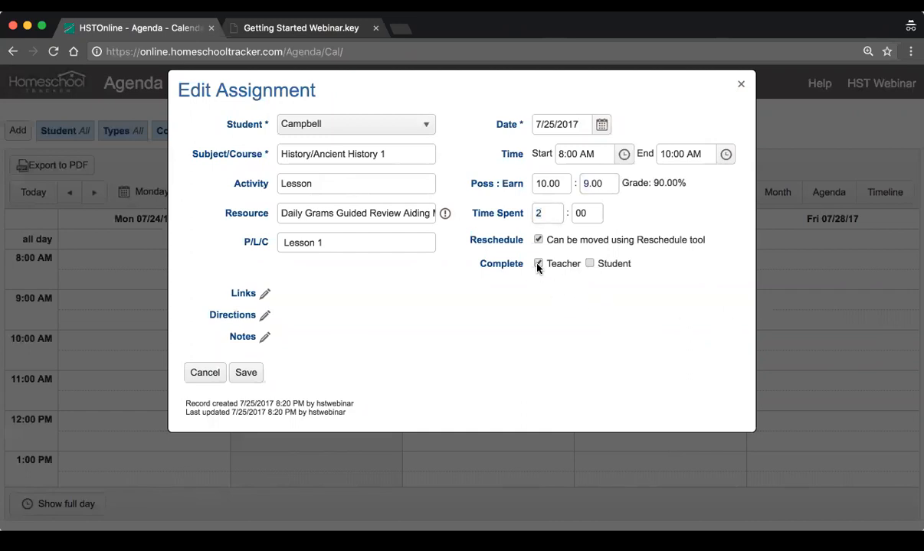
pyautogui.moveTo(621, 183); pyautogui.dragTo(696, 182)
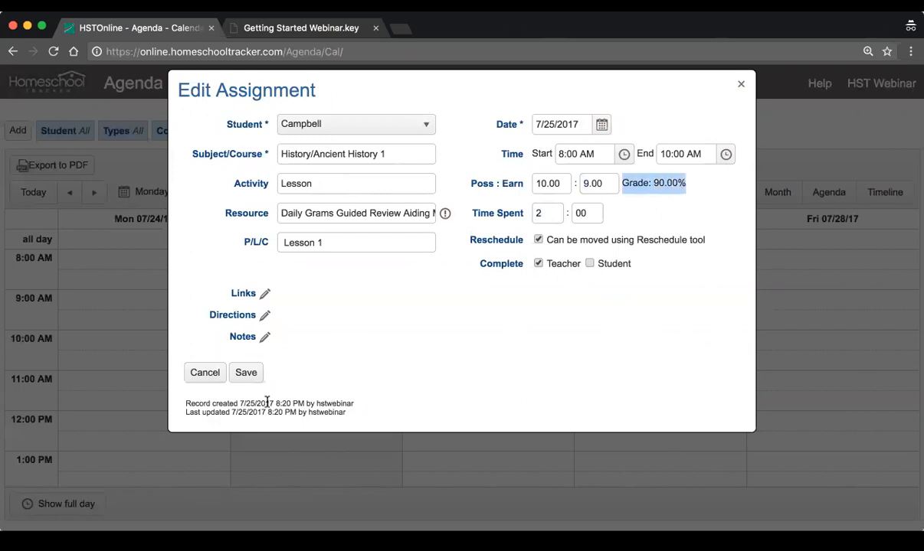
pyautogui.click(245, 375)
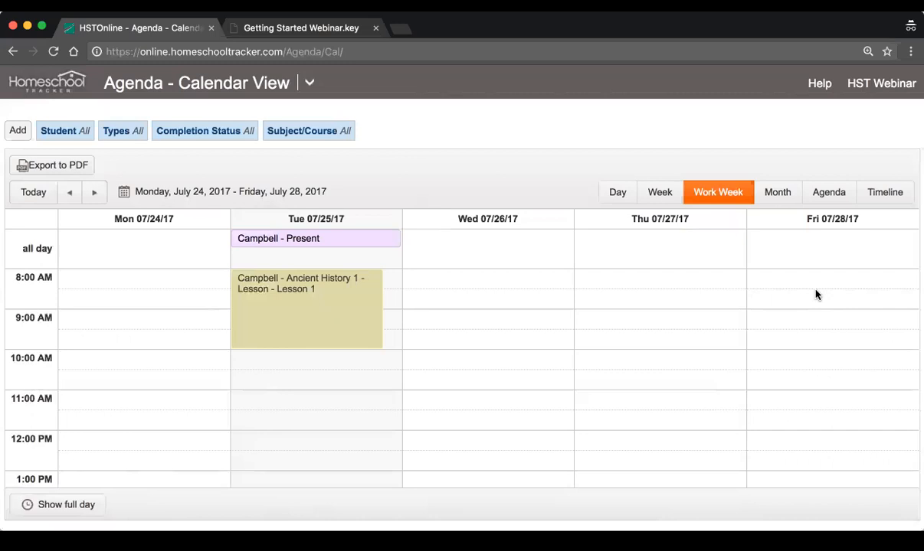
# Open the form for adding multiple assignments and look over its Students and Details, Day and Date, and Page/Lesson/Chapter stages
pyautogui.click(20, 131)
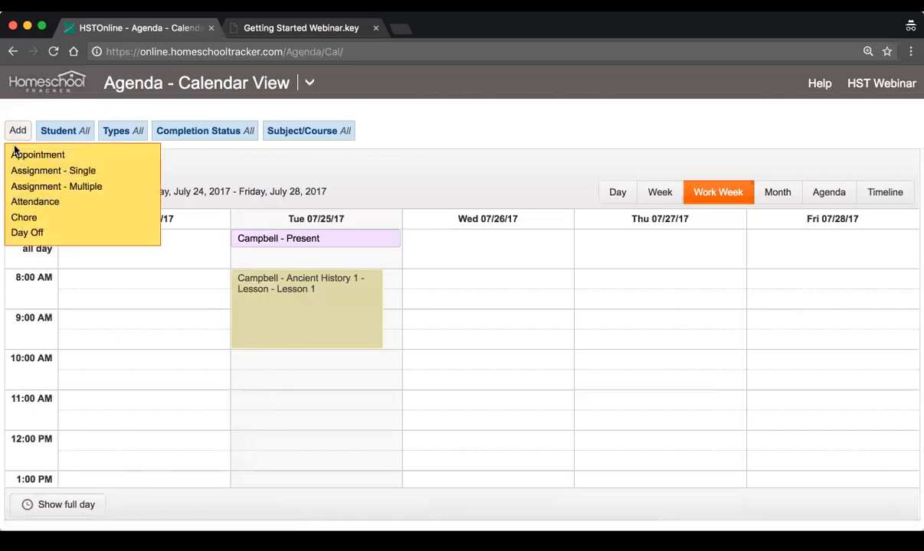
pyautogui.click(75, 186)
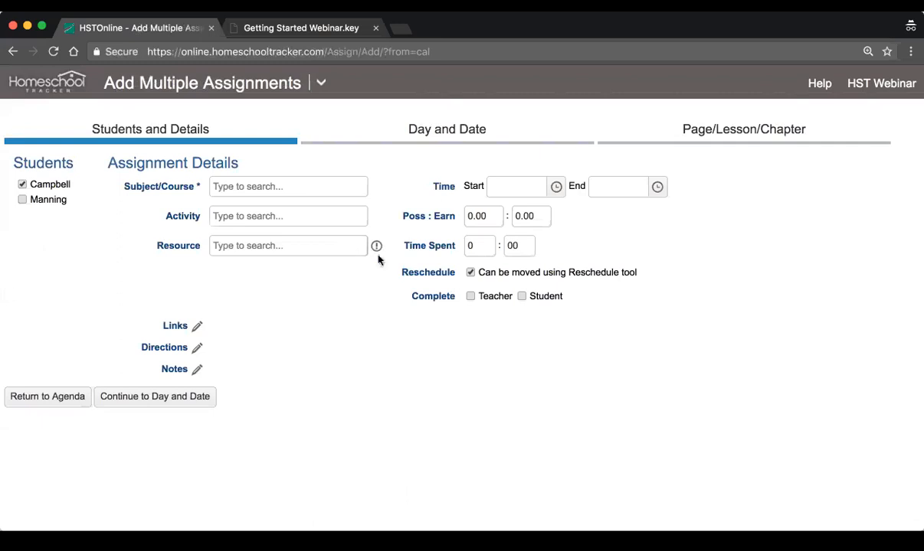
pyautogui.click(441, 127)
pyautogui.click(764, 127)
pyautogui.click(505, 141)
pyautogui.click(184, 138)
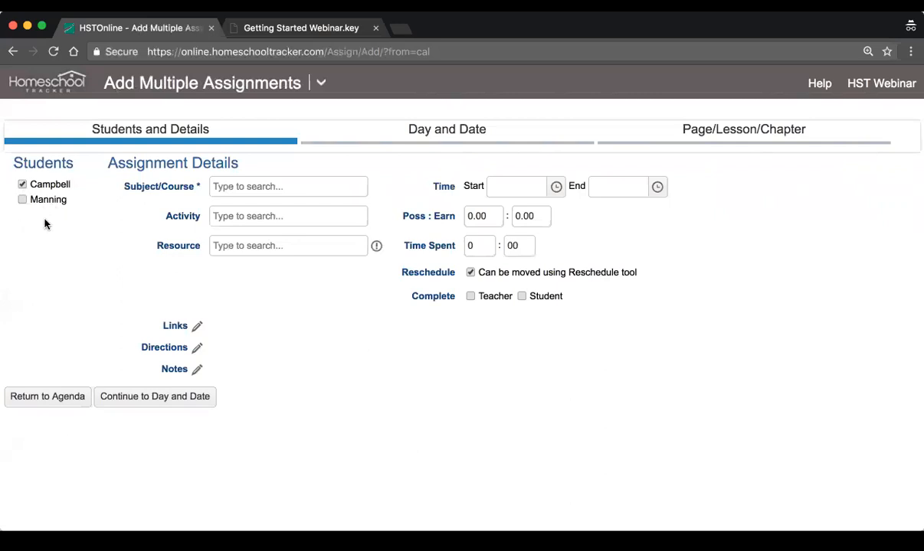
# Set the multiple assignments' course to History/Ancient History 1, activity to Lesson and resource to the All About Spelling Level 7 Teacher's Manual
pyautogui.click(307, 185)
pyautogui.click(315, 232)
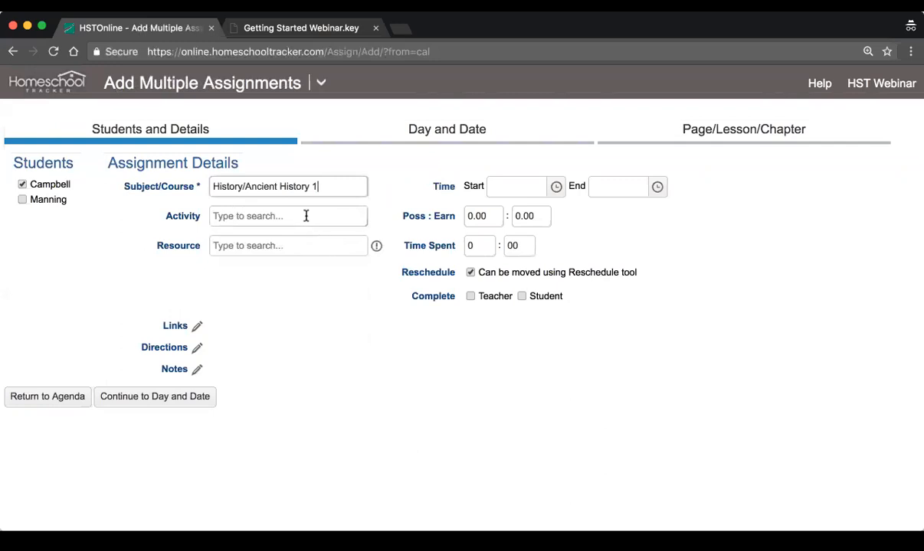
pyautogui.write('Les')
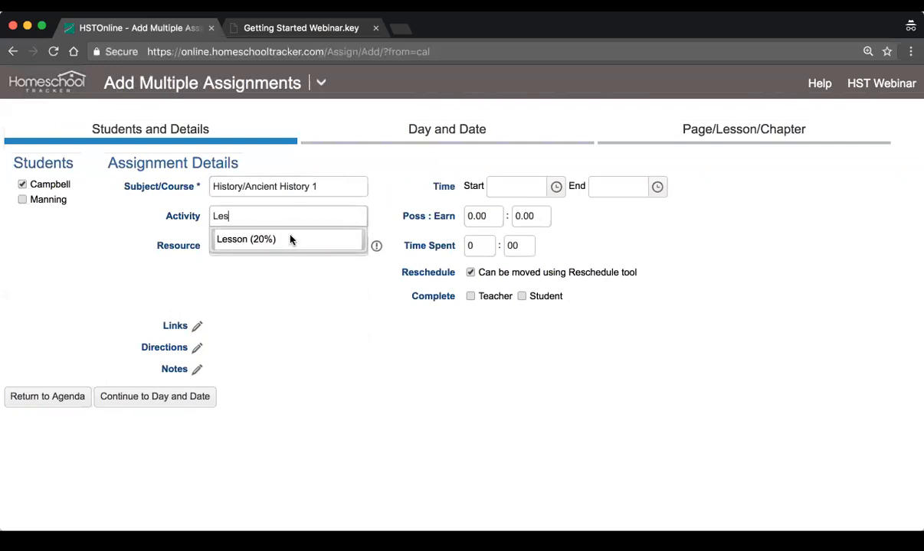
pyautogui.click(344, 239)
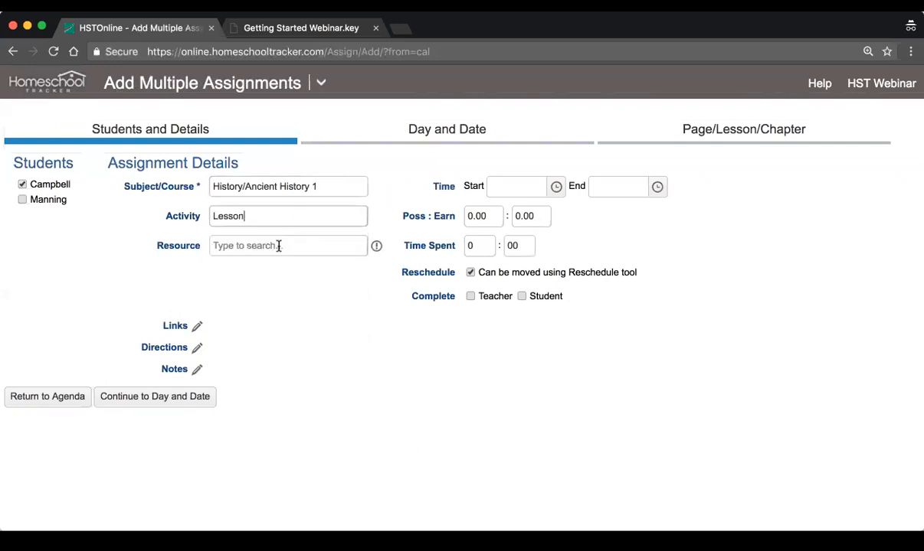
pyautogui.click(278, 247)
pyautogui.click(274, 313)
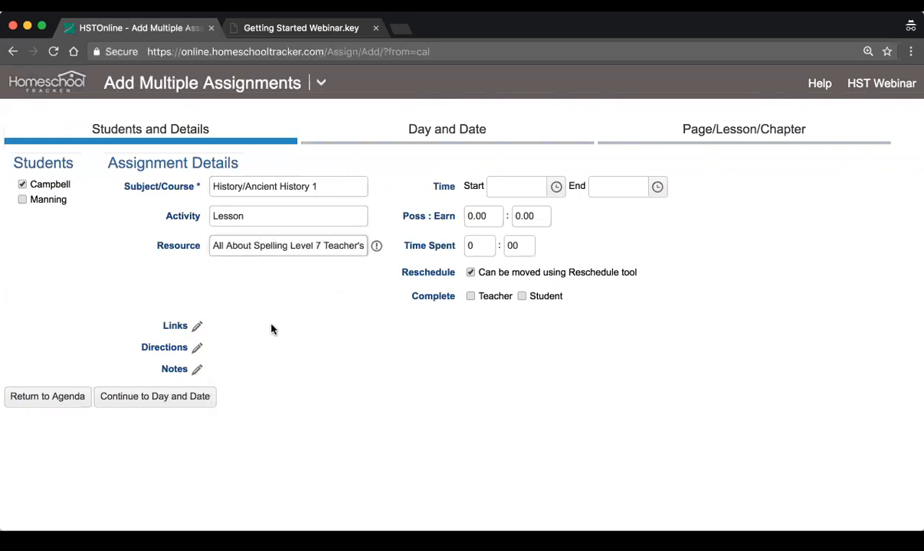
# Set the multiple assignments' time to 8:00 AM through 10:00 AM and their possible points to 10
pyautogui.click(556, 187)
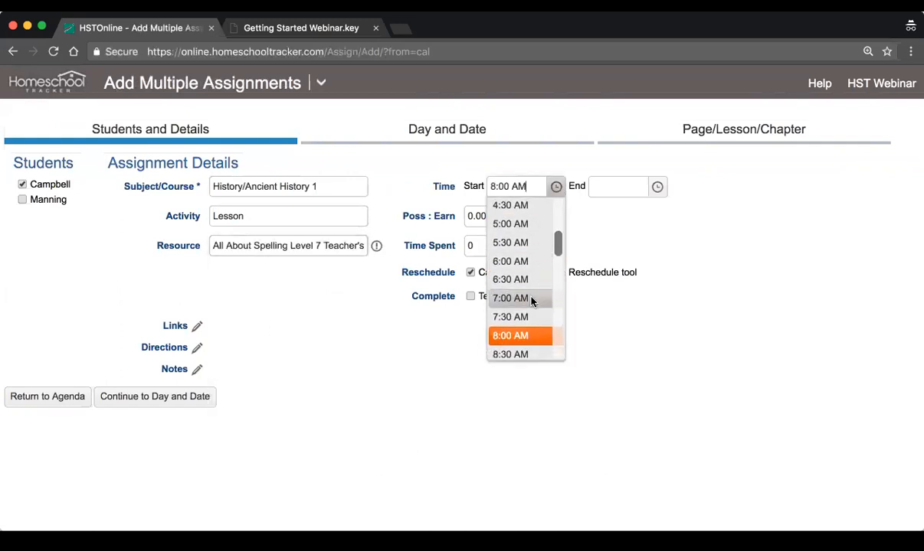
pyautogui.click(532, 336)
pyautogui.click(657, 187)
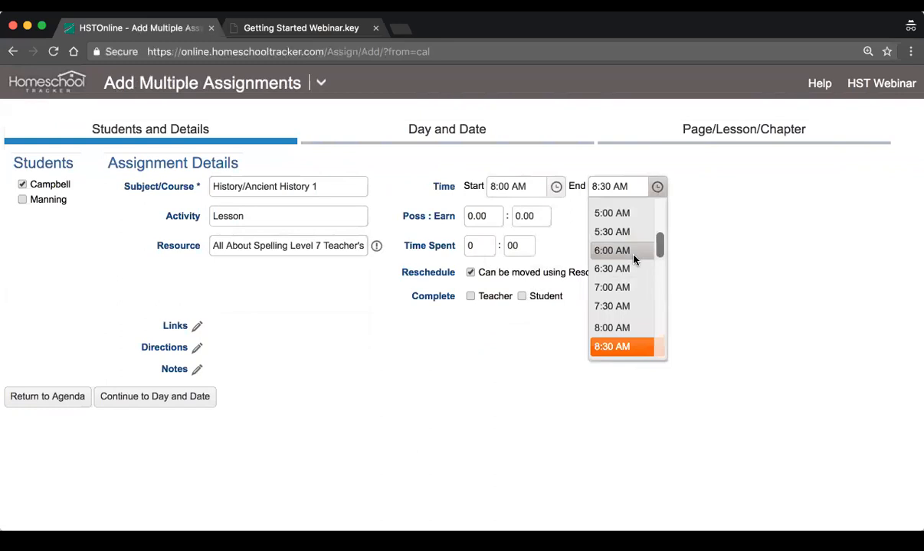
pyautogui.click(611, 341)
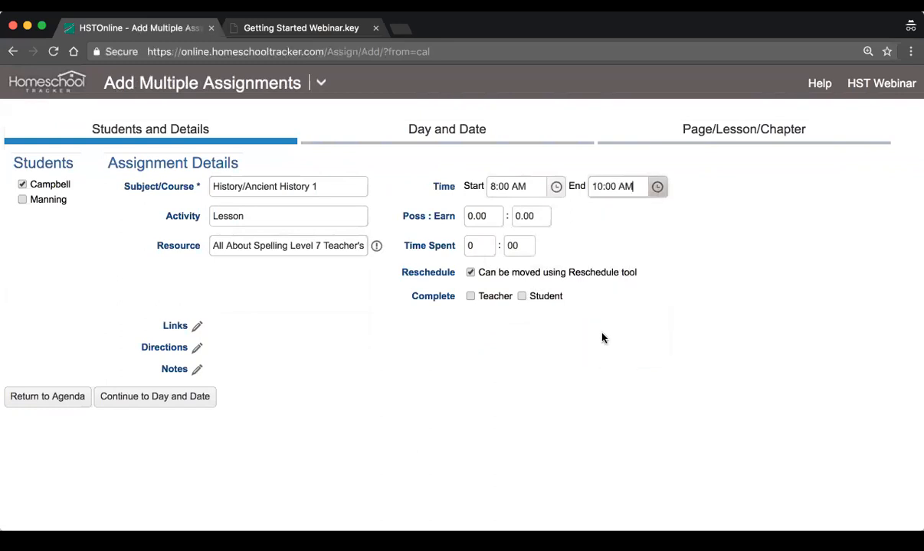
pyautogui.click(475, 217)
pyautogui.write('10')
pyautogui.press('Tab')
pyautogui.press('Tab')
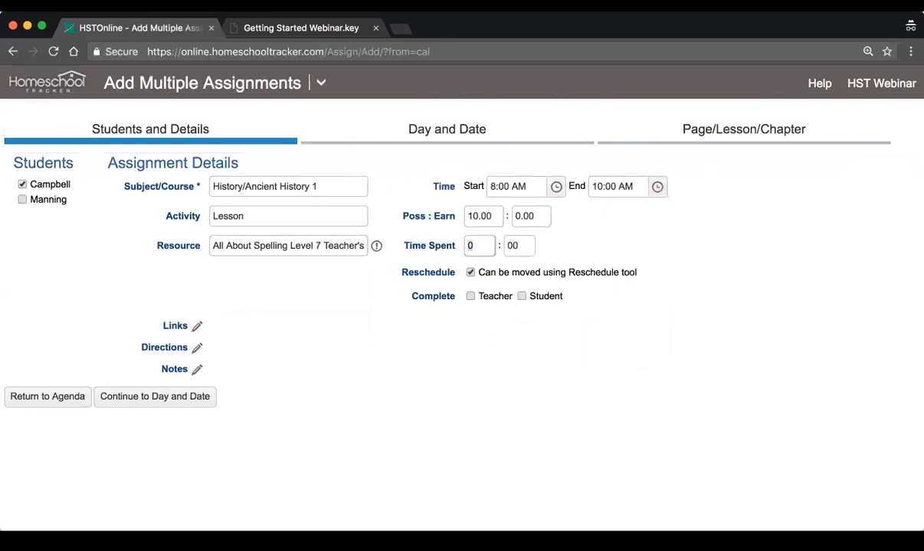
# Set the multiple assignments' start date to 7/26/2017 and keep creating items until the PLC pattern is exhausted
pyautogui.click(160, 399)
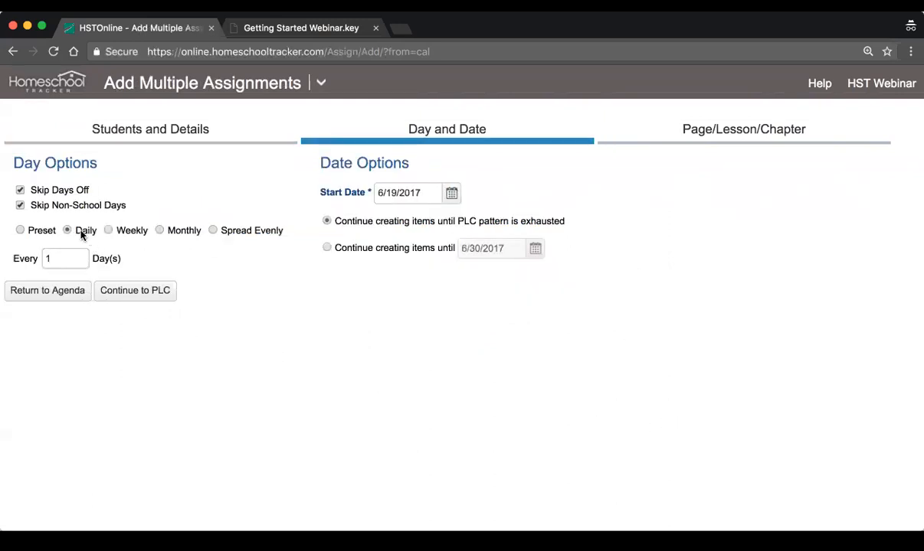
pyautogui.click(451, 194)
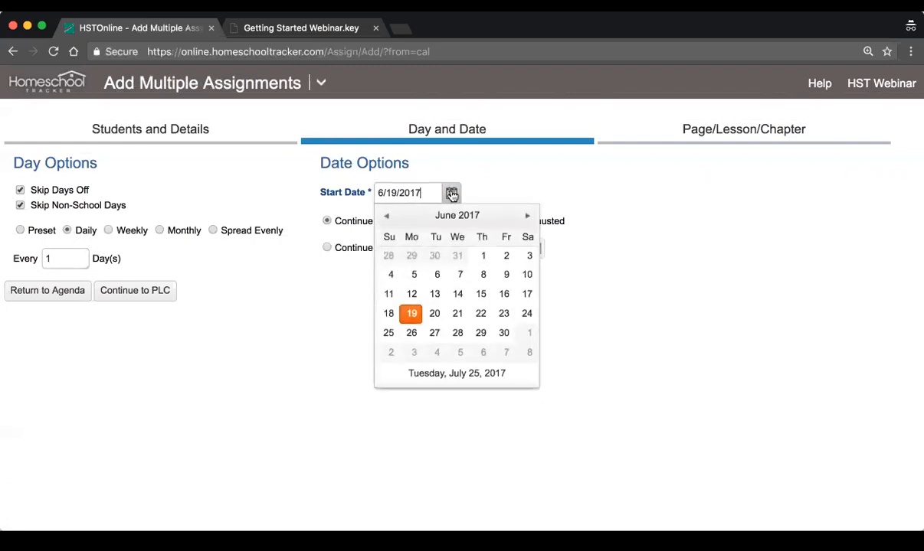
pyautogui.click(527, 218)
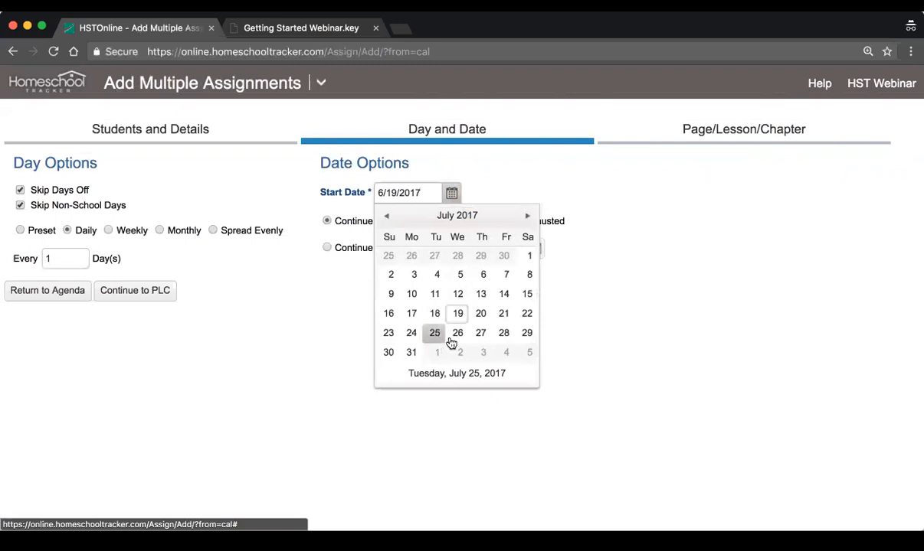
pyautogui.click(455, 334)
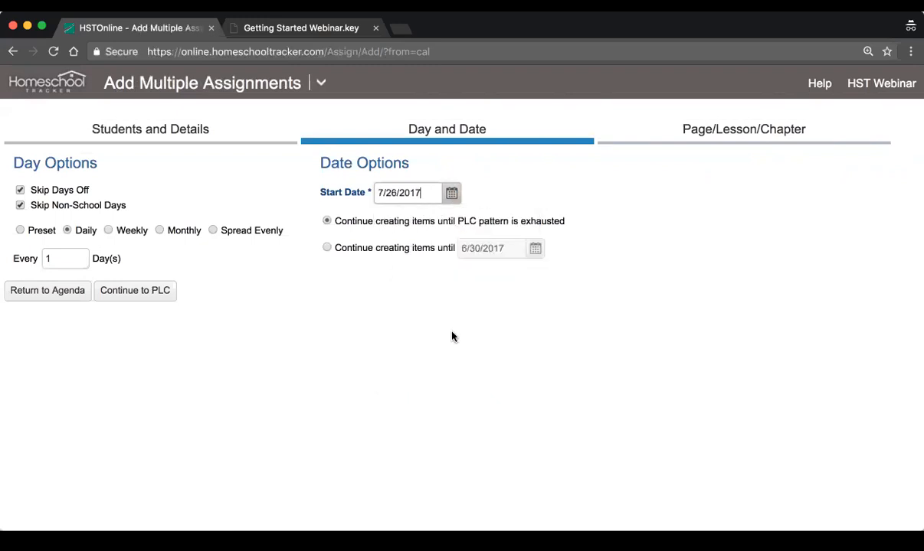
pyautogui.click(397, 255)
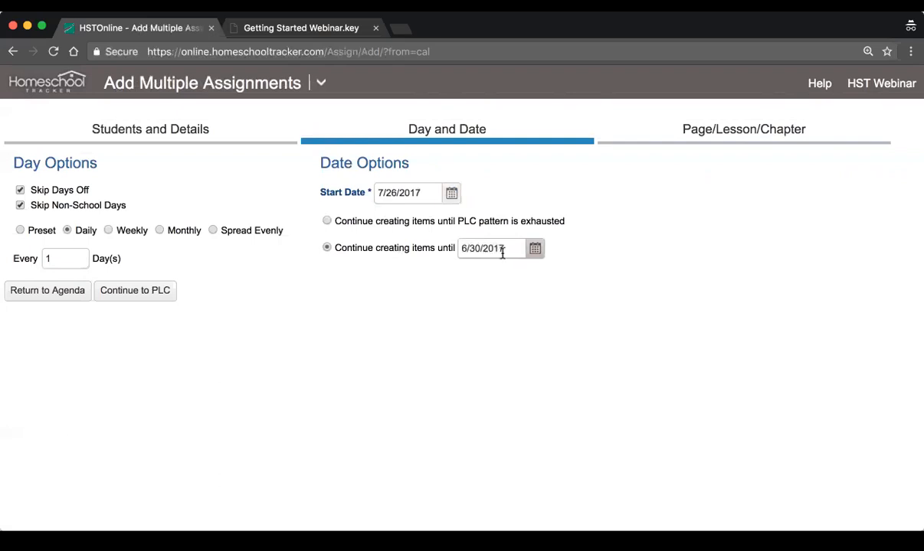
pyautogui.click(355, 221)
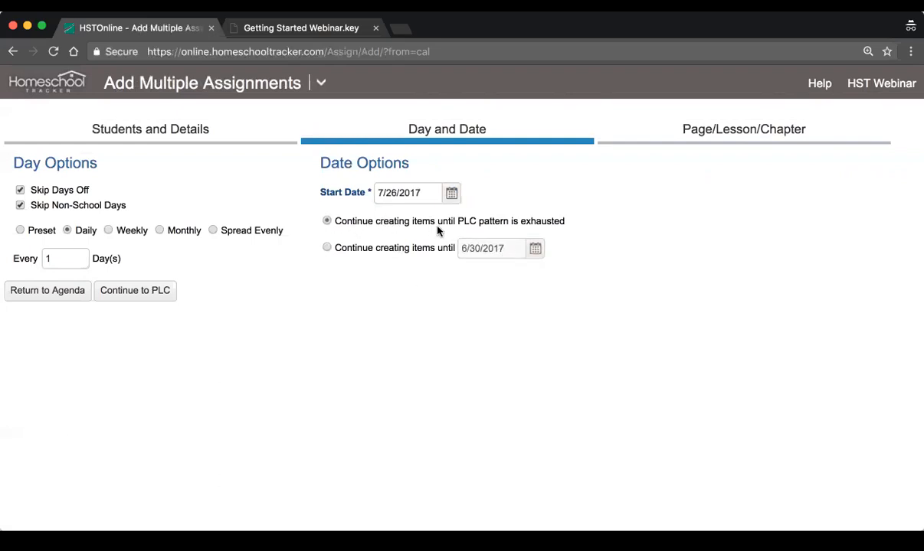
# Number the assignments with a 1 Part Auto-Increment using leading text Lesson, starting with 2 and ending with 4, and check the sample
pyautogui.click(138, 292)
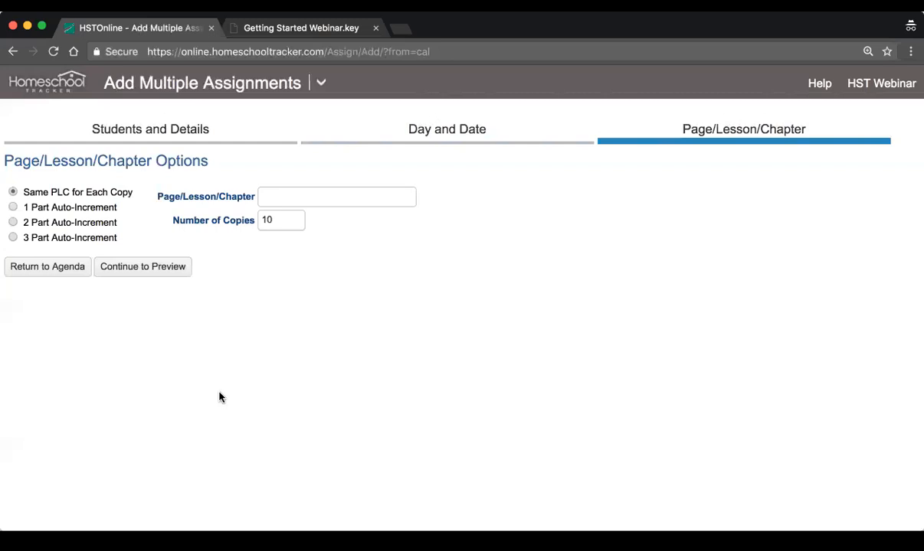
pyautogui.click(68, 207)
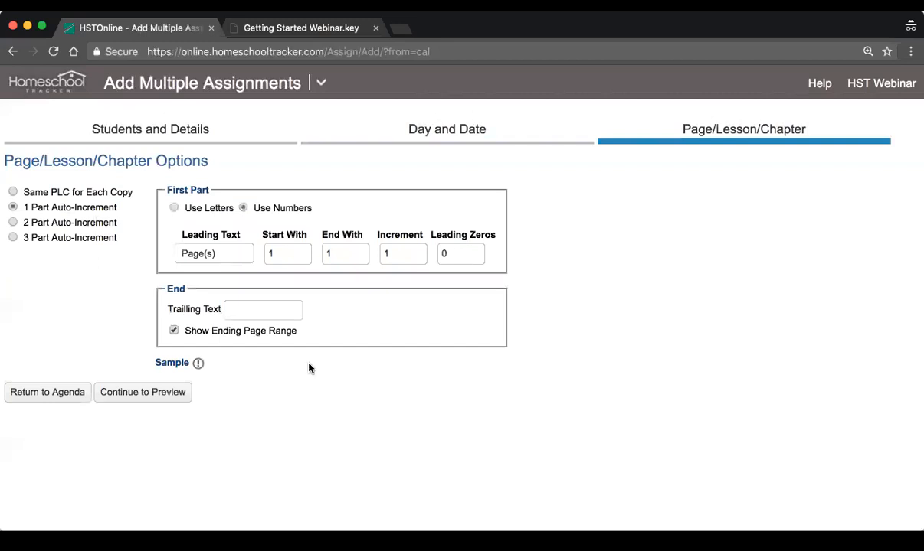
pyautogui.moveTo(241, 254); pyautogui.dragTo(139, 244)
pyautogui.write('Lesson')
pyautogui.press('Tab')
pyautogui.write('2')
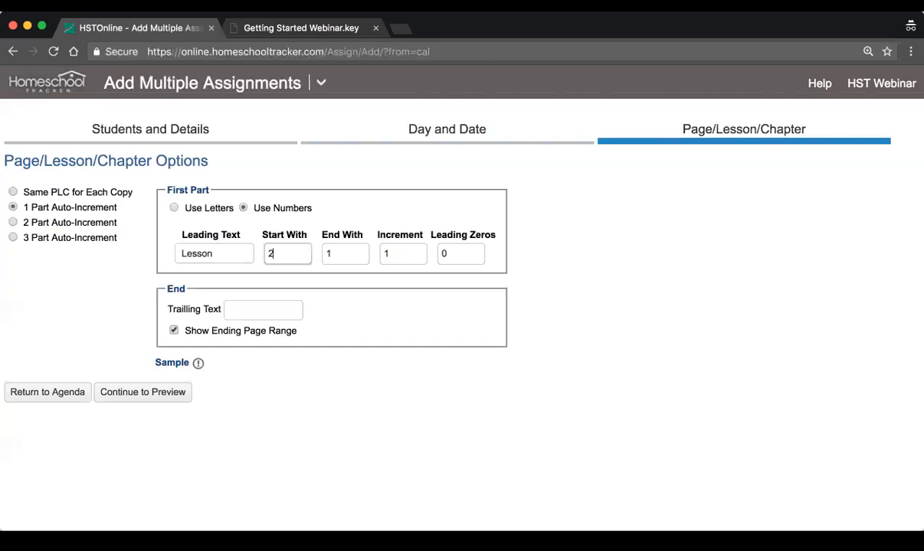
pyautogui.press('Tab')
pyautogui.write('4')
pyautogui.press('Tab')
pyautogui.press('Tab')
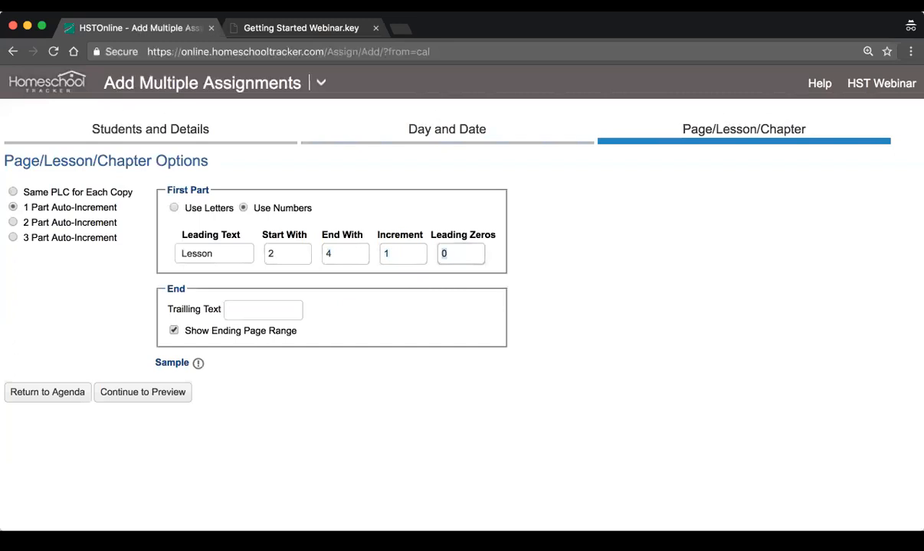
pyautogui.click(197, 365)
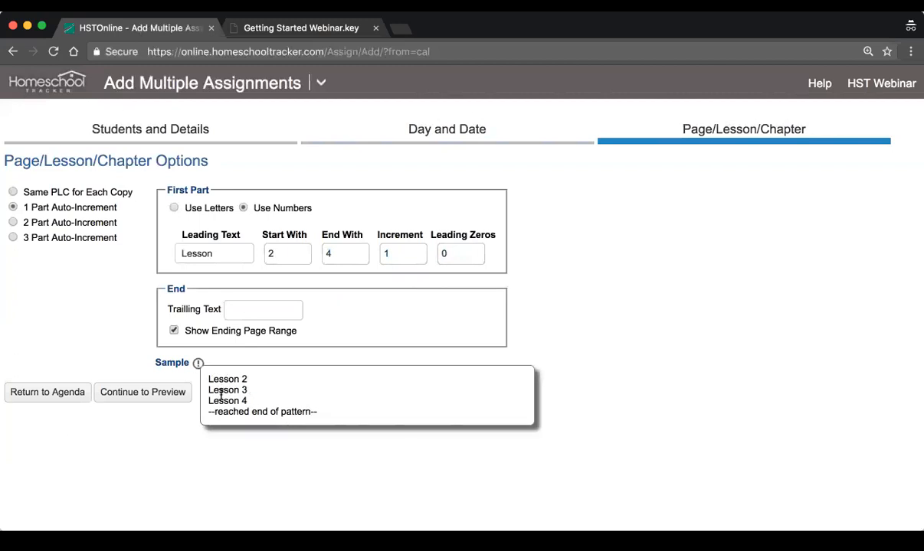
pyautogui.click(253, 466)
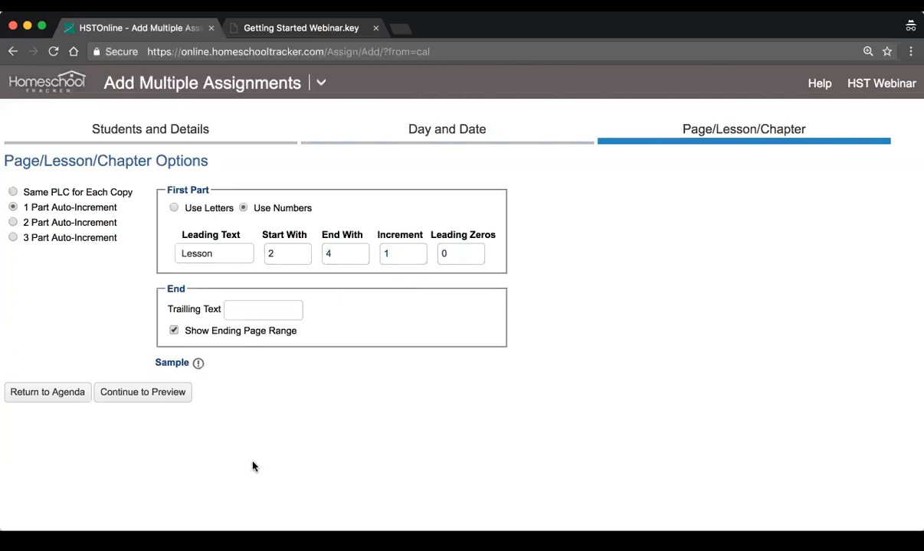
# Preview the dates and lessons of the generated assignments, then select and accept all of them
pyautogui.click(160, 397)
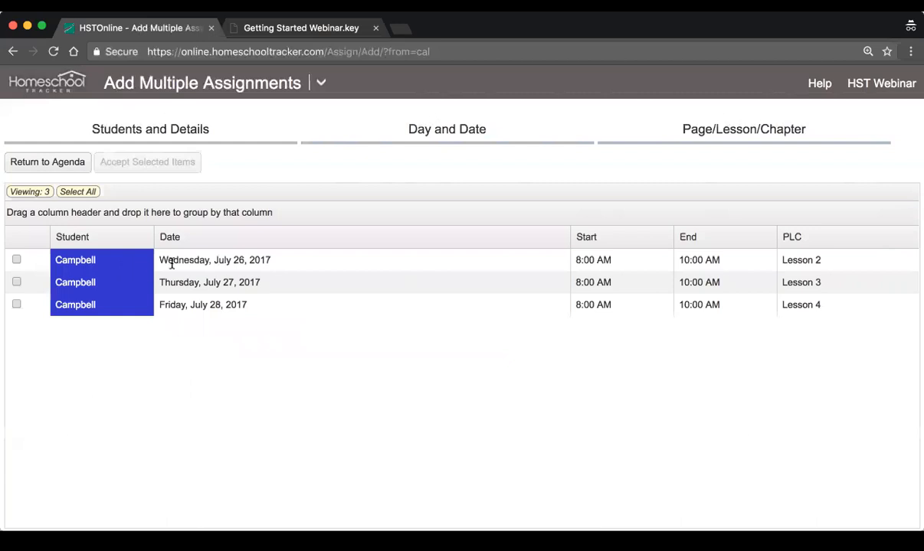
pyautogui.click(202, 261)
pyautogui.click(208, 282)
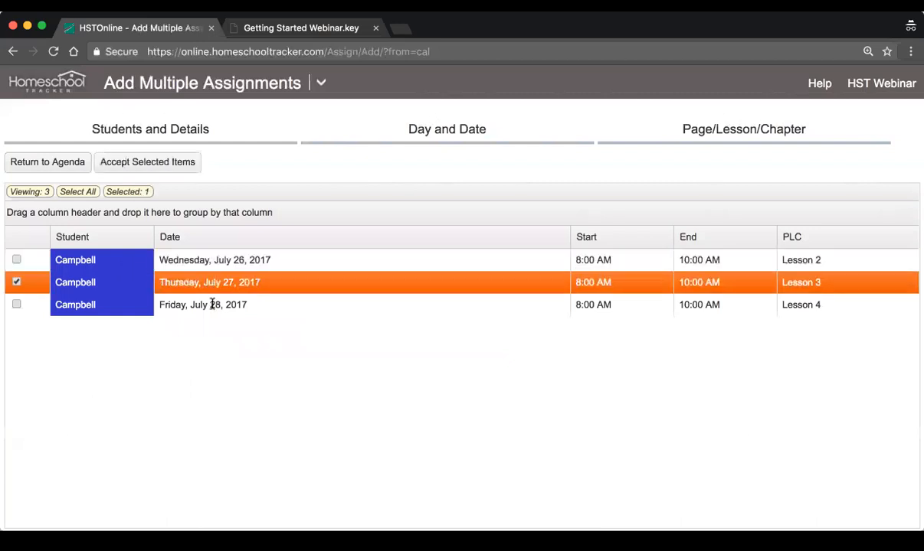
pyautogui.click(204, 303)
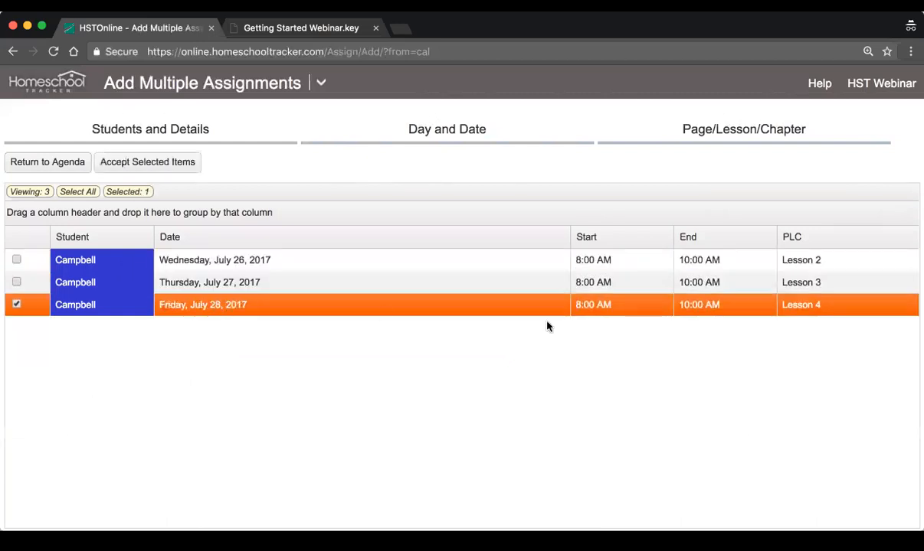
pyautogui.click(816, 259)
pyautogui.click(815, 302)
pyautogui.click(321, 264)
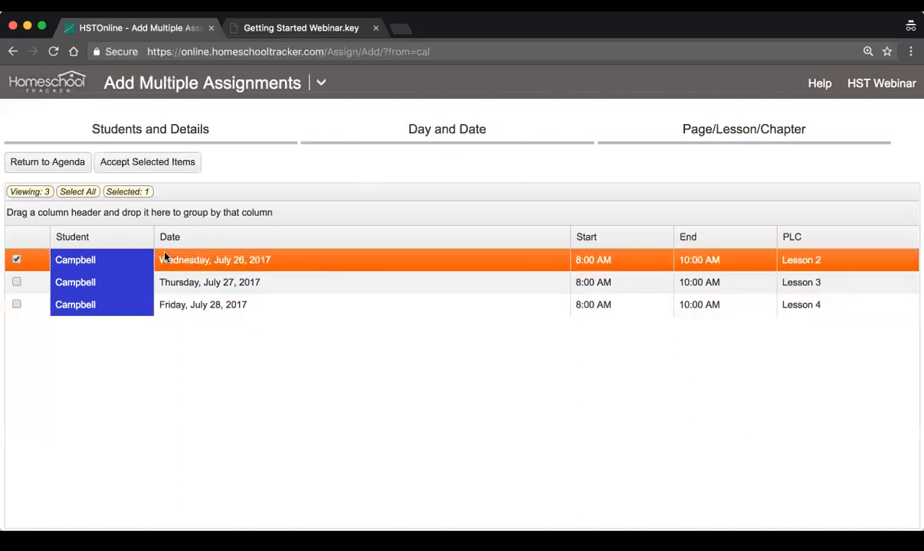
pyautogui.click(214, 283)
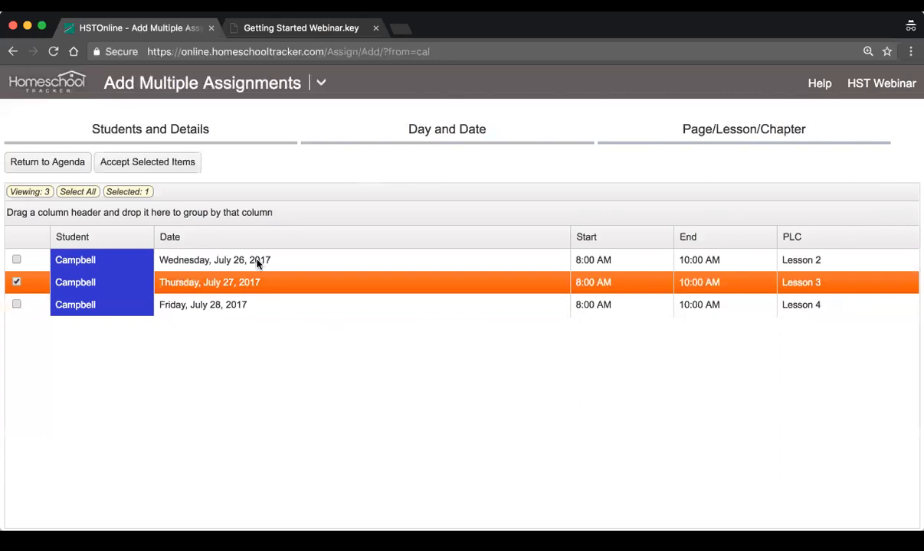
pyautogui.click(76, 192)
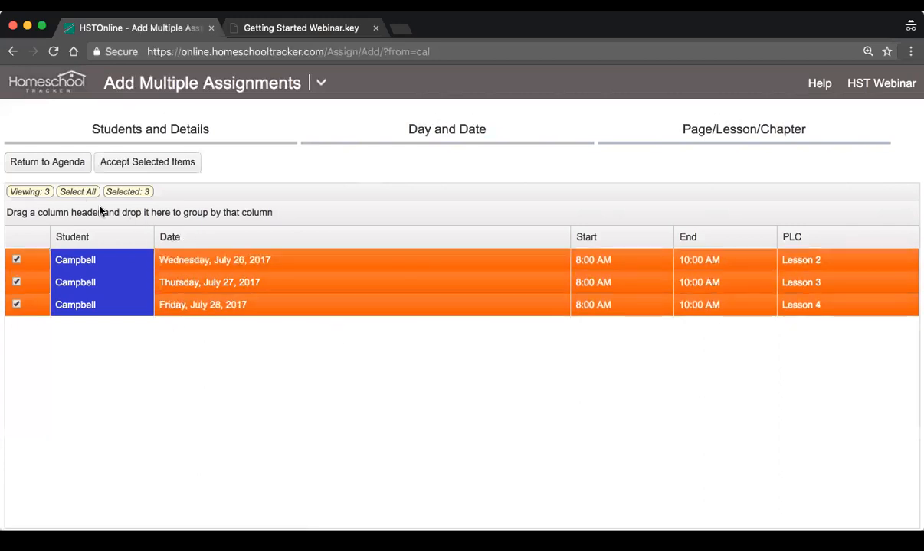
pyautogui.click(170, 164)
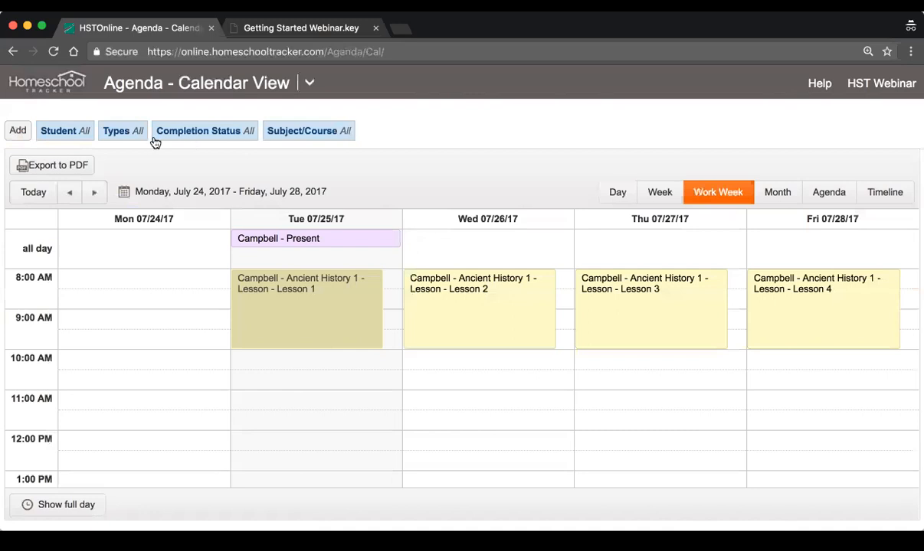
# Look at the calendar's student filter with the Selected Students option and cancel it
pyautogui.click(67, 133)
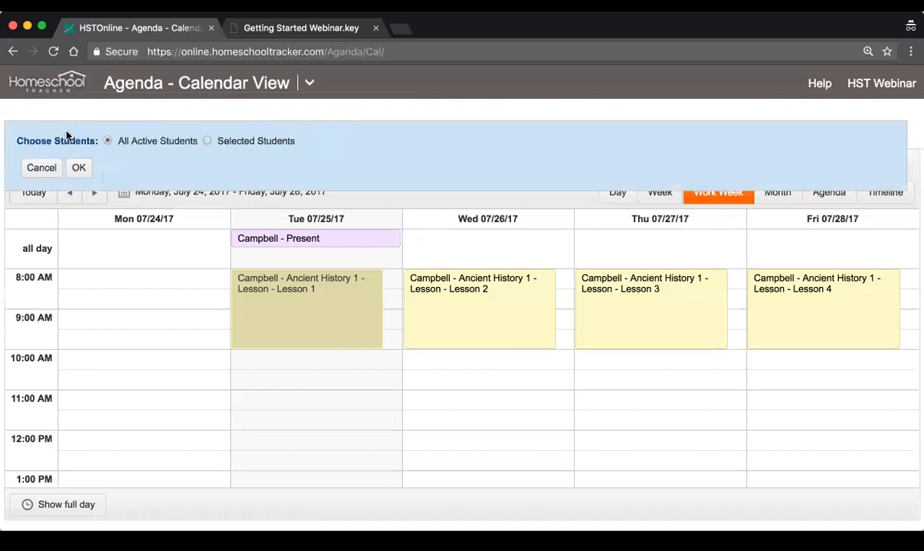
pyautogui.click(232, 144)
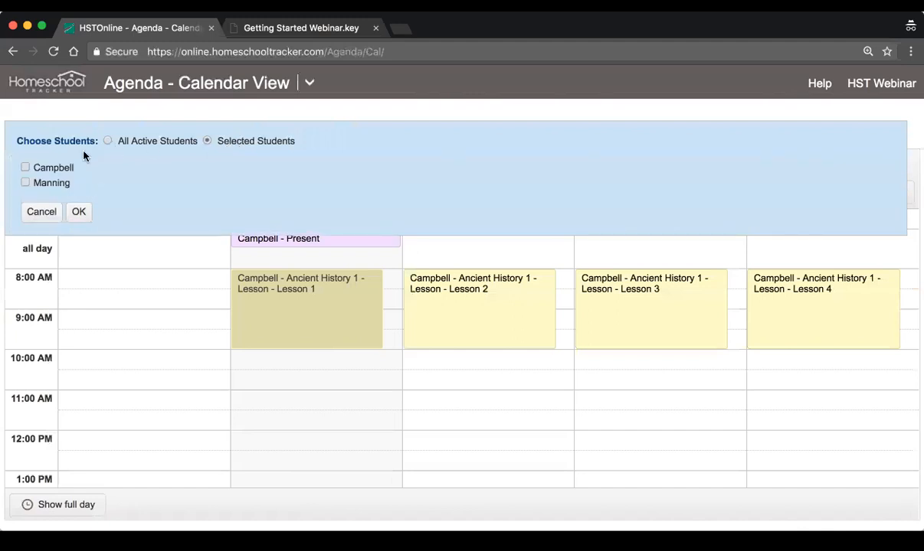
pyautogui.click(42, 212)
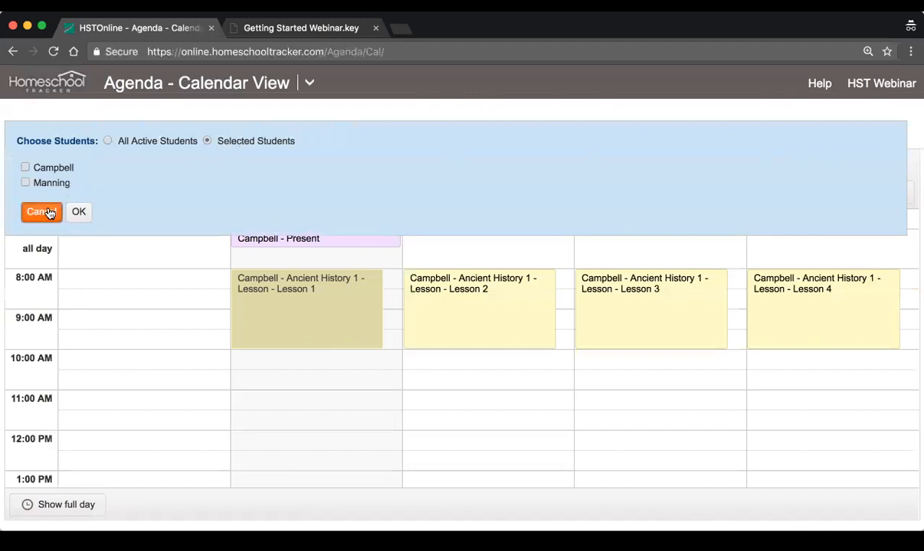
# Hide the attendance items from the calendar using the item types filter and show them again
pyautogui.click(128, 133)
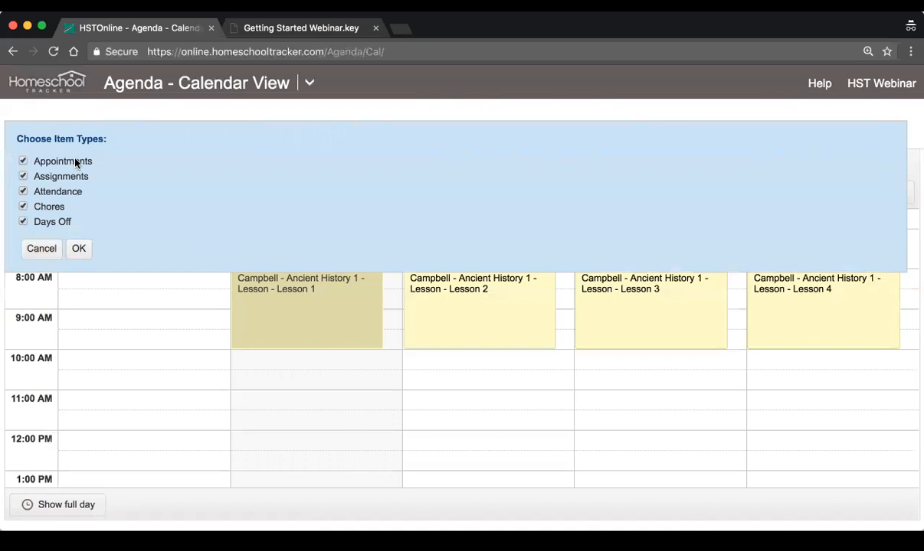
pyautogui.click(61, 193)
pyautogui.click(79, 248)
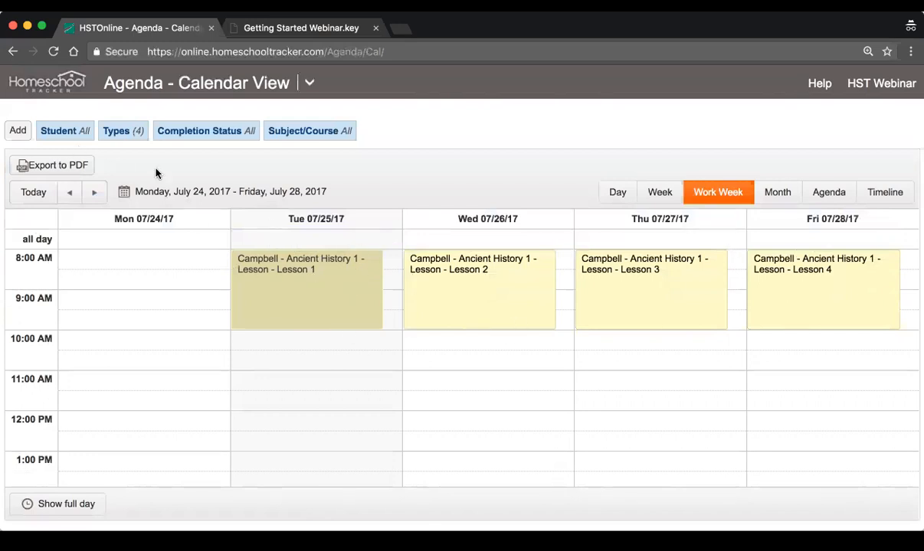
pyautogui.click(117, 132)
pyautogui.click(45, 193)
pyautogui.click(78, 248)
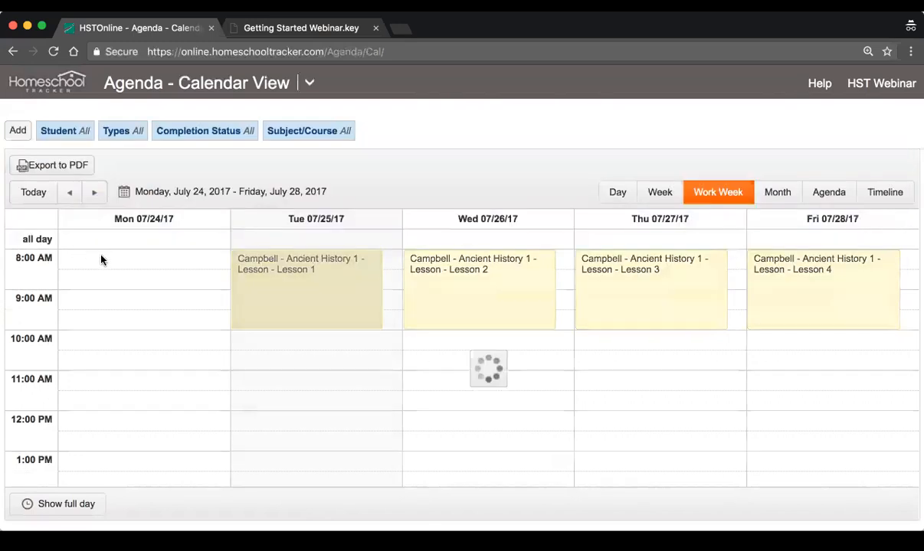
# Look over the options of the calendar's completion status filter and cancel it
pyautogui.click(211, 130)
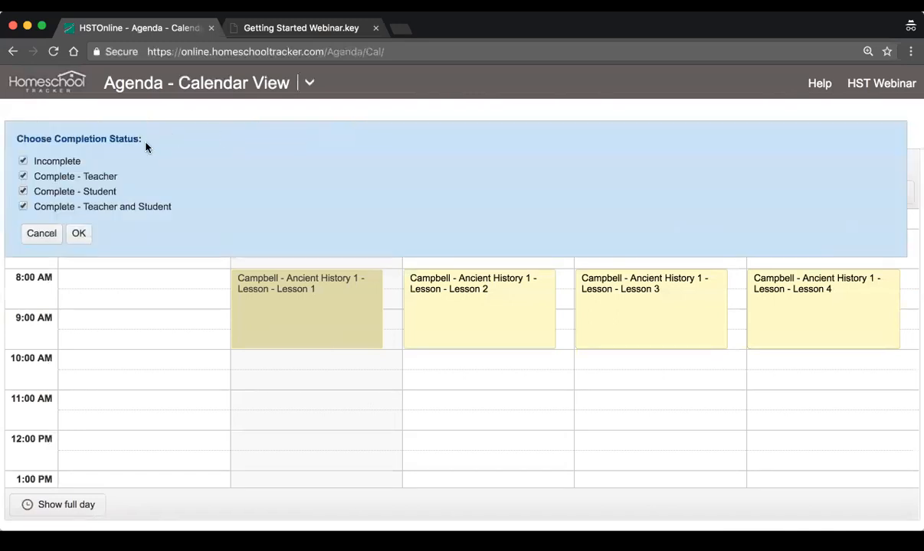
pyautogui.click(52, 232)
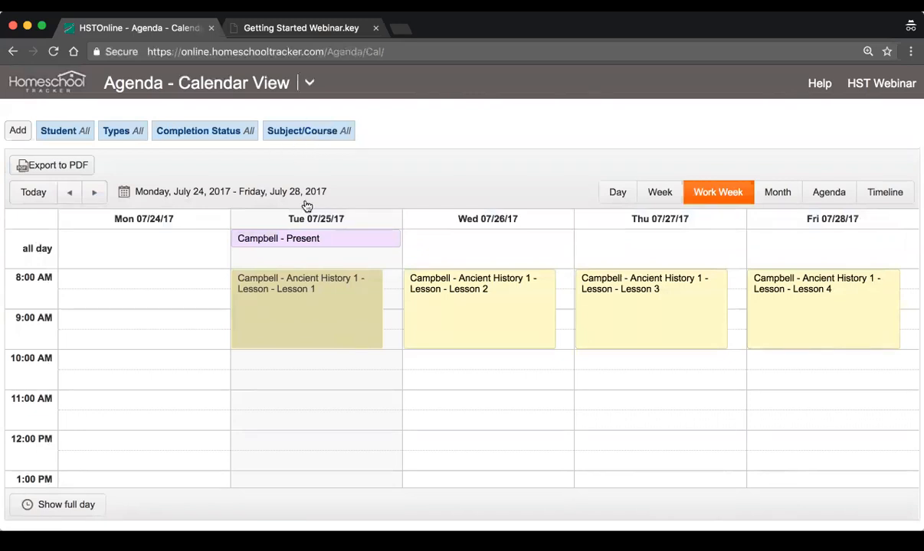
# Export the work week calendar to PDF, look through the downloaded file and close it
pyautogui.click(52, 170)
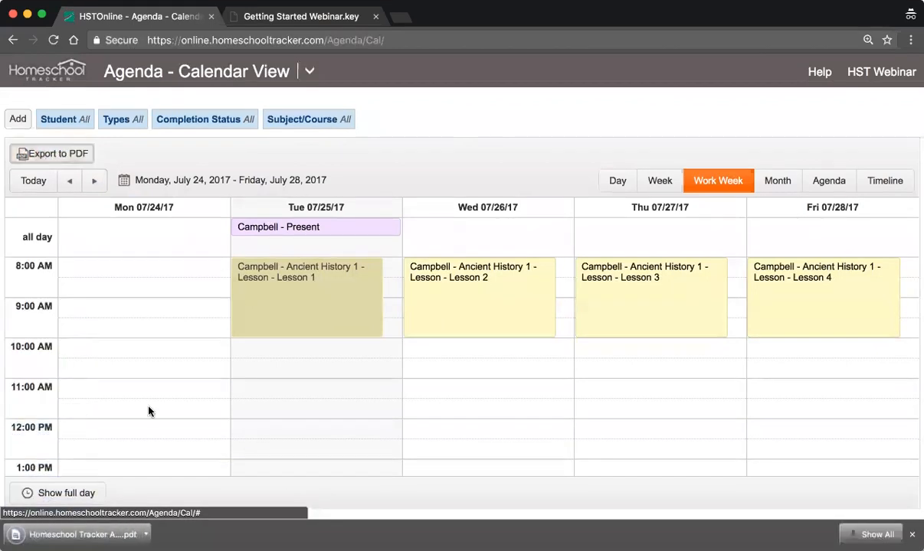
pyautogui.click(76, 535)
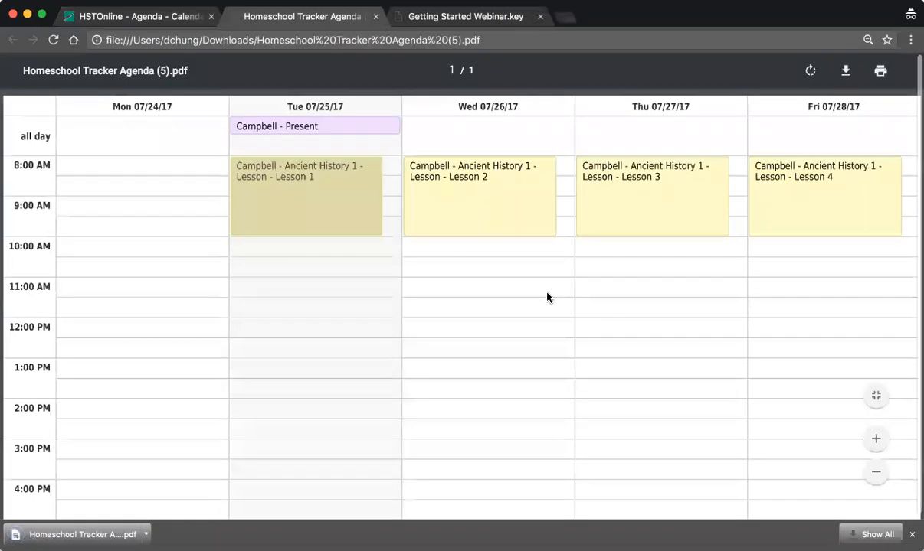
pyautogui.scroll(-1, 541, 302)
pyautogui.scroll(1, 541, 301)
pyautogui.scroll(-1, 518, 309)
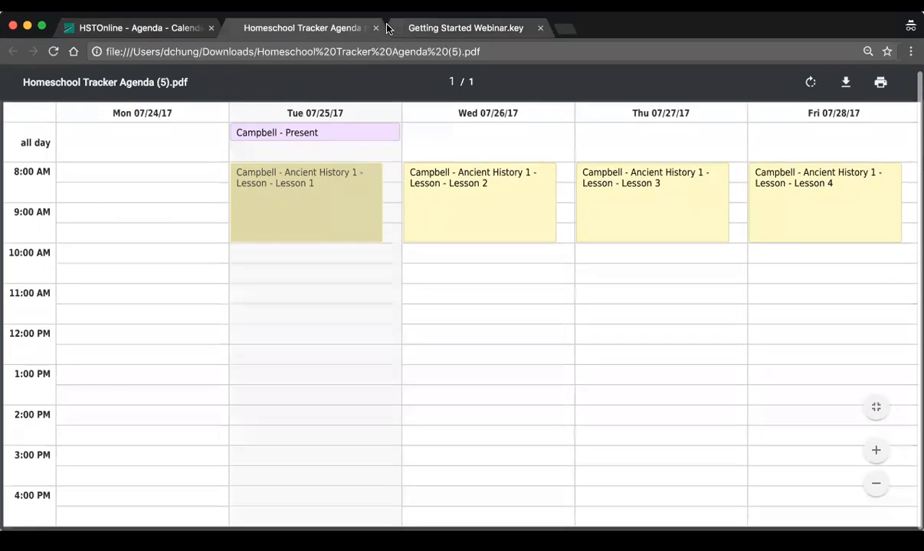
pyautogui.click(375, 28)
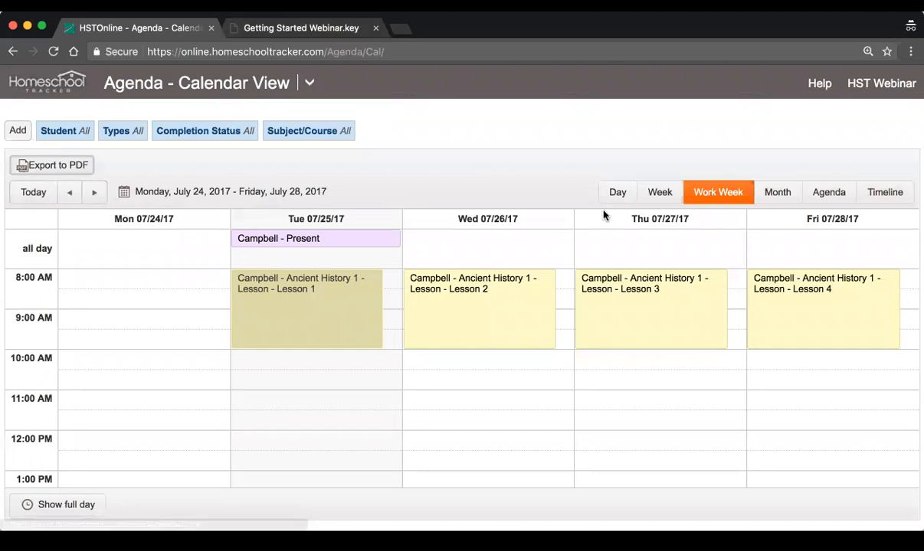
# Show the calendar's full day, look through its hours and switch back to school hours
pyautogui.click(58, 506)
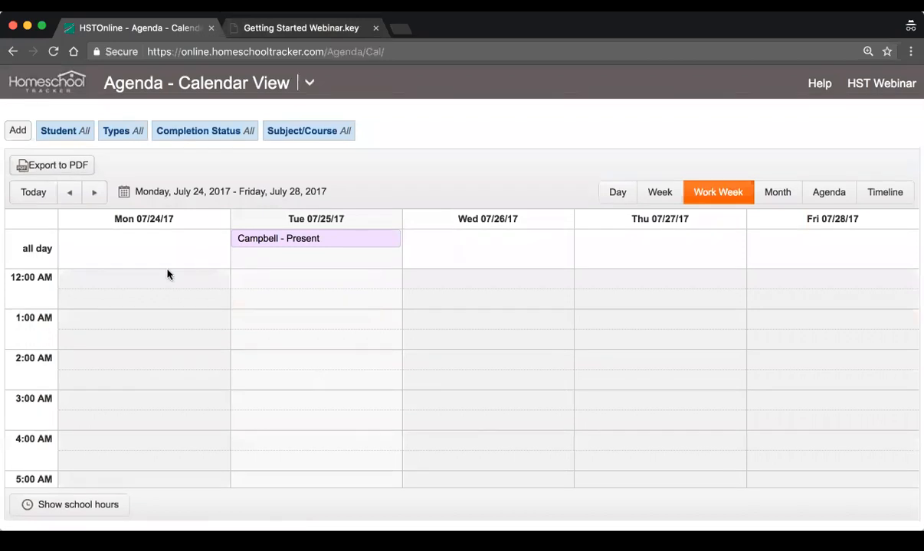
pyautogui.scroll(-15, 299, 338)
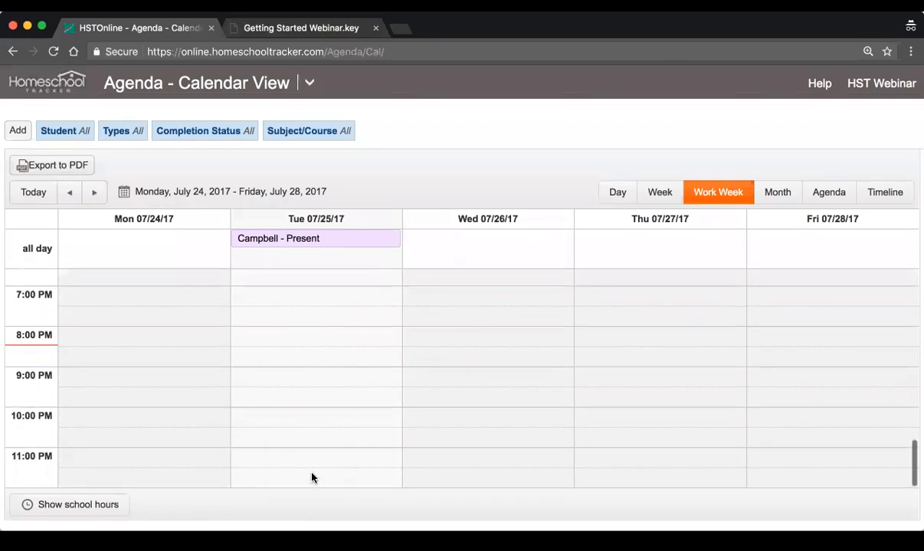
pyautogui.scroll(15, 316, 357)
pyautogui.scroll(-2, 146, 439)
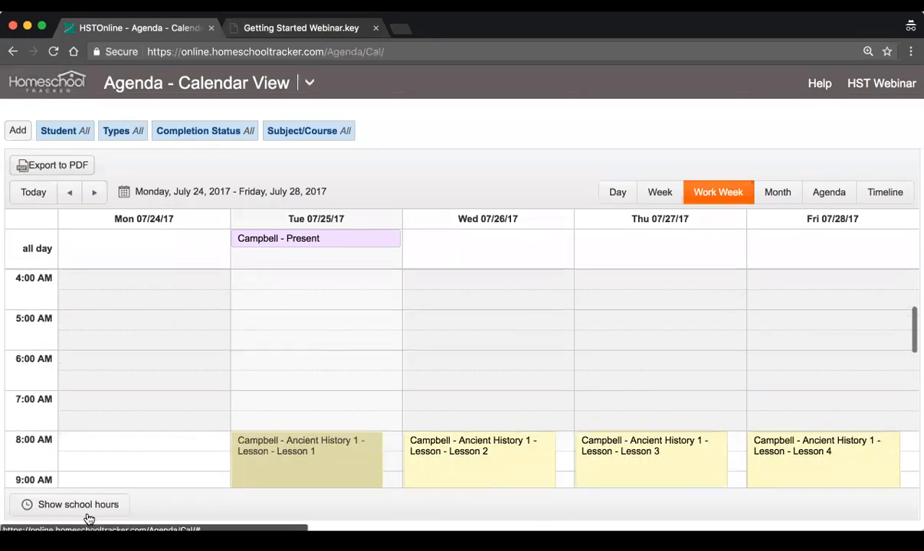
pyautogui.click(62, 509)
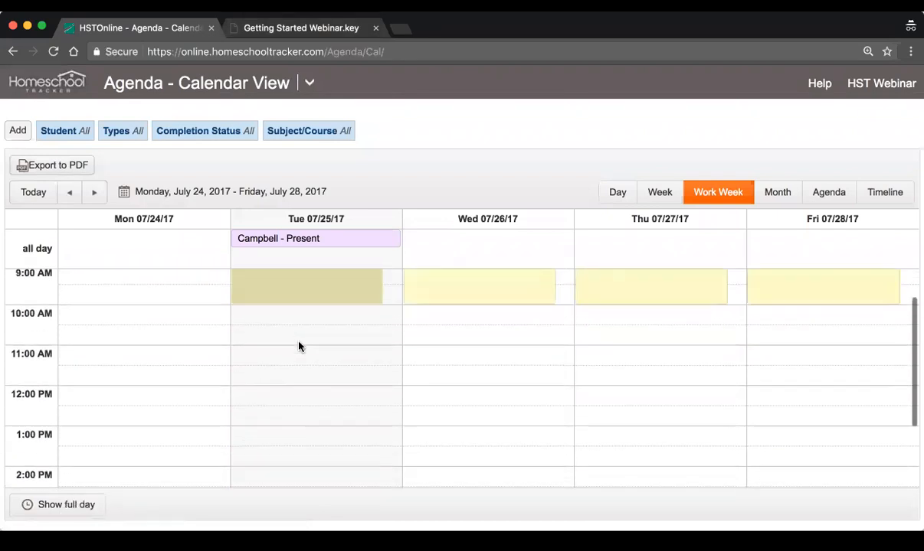
# Look through the work week's hours and open the agenda's list view
pyautogui.scroll(-5, 326, 367)
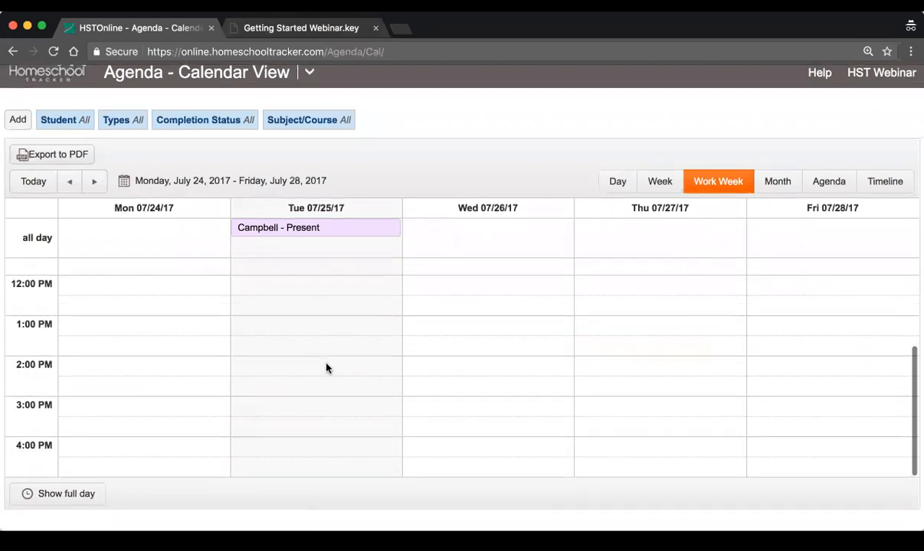
pyautogui.scroll(5, 325, 368)
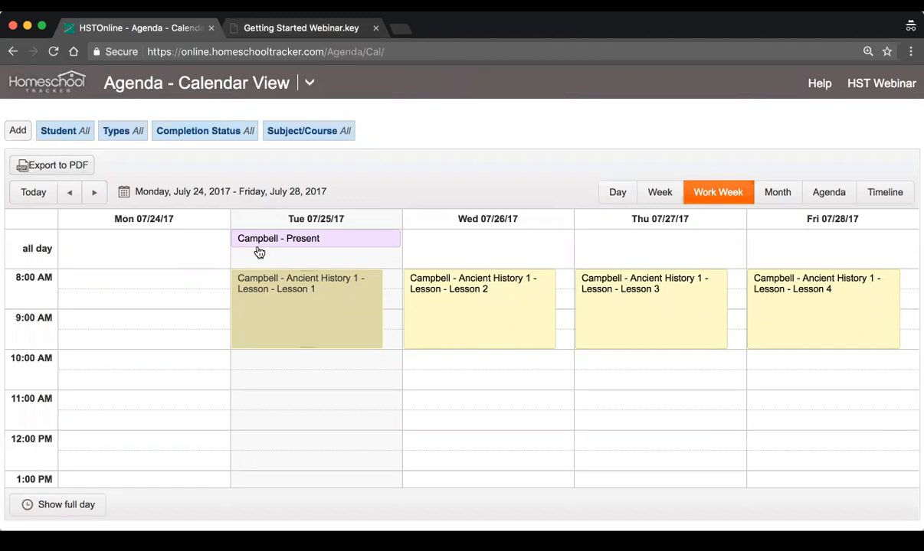
pyautogui.click(310, 83)
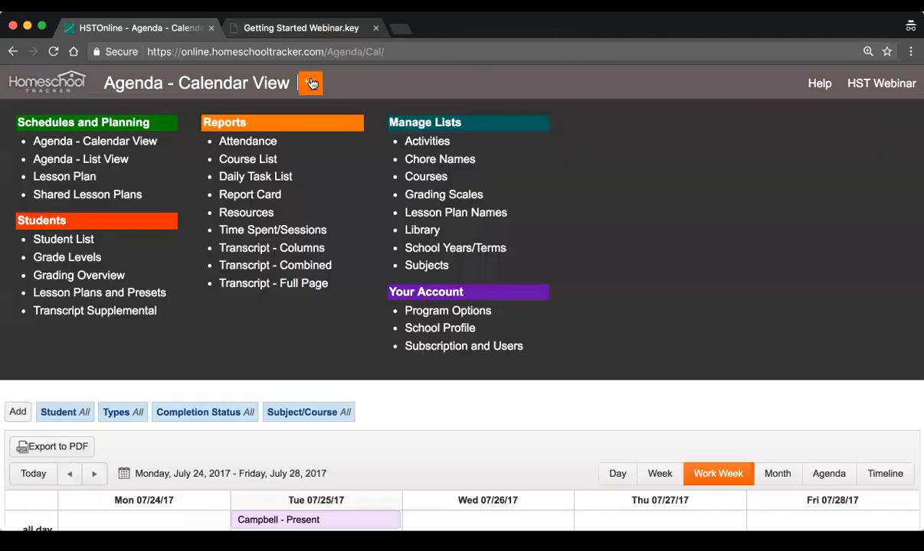
pyautogui.click(79, 164)
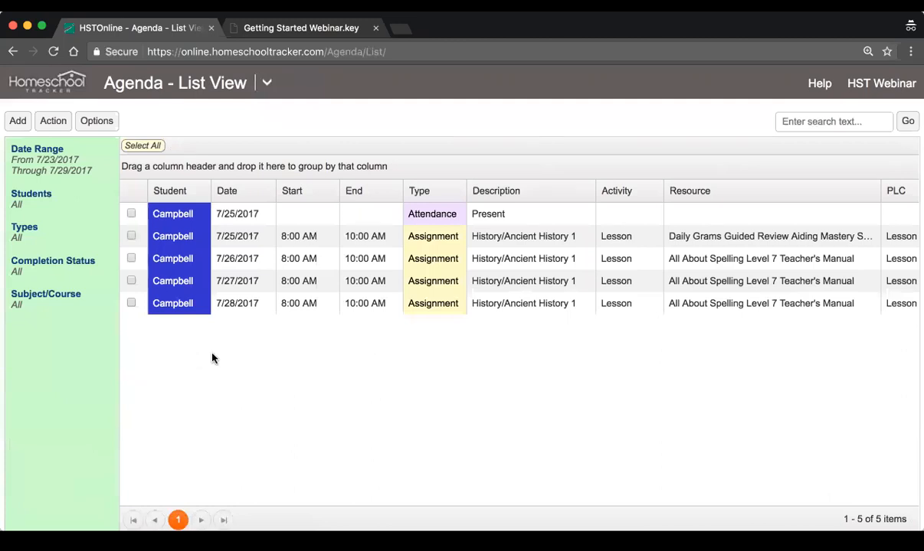
# Look through the attendance and history assignment rows in the agenda list, including their dates, times, activities, resources and lesson numbers
pyautogui.click(356, 220)
pyautogui.click(392, 242)
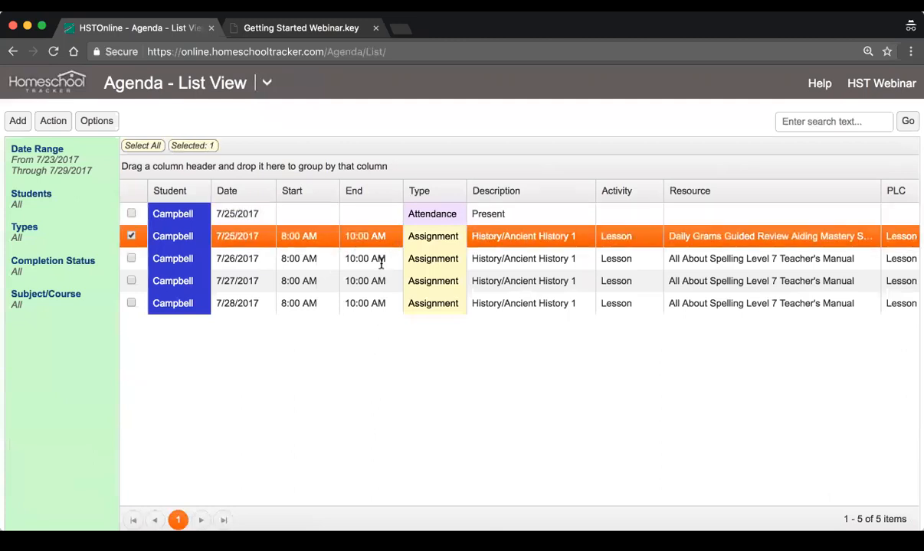
pyautogui.click(360, 259)
pyautogui.click(366, 217)
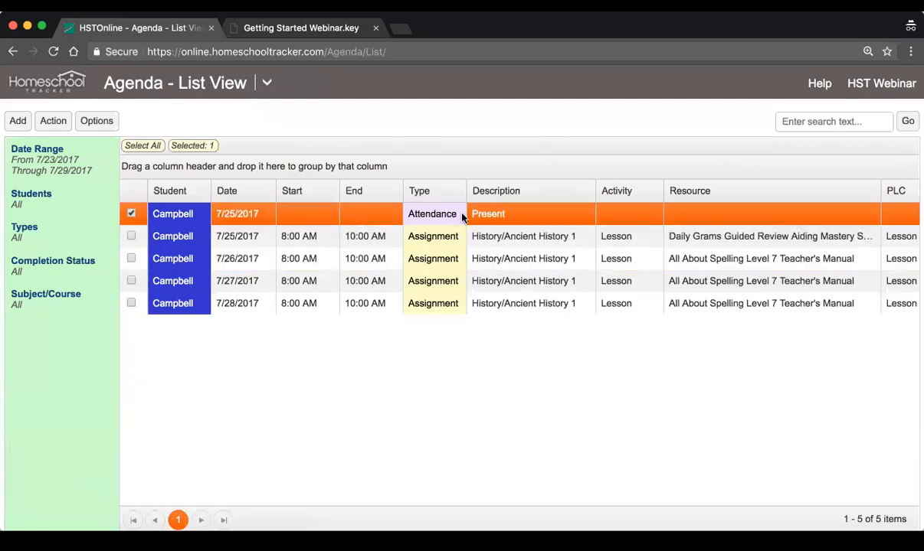
pyautogui.click(239, 235)
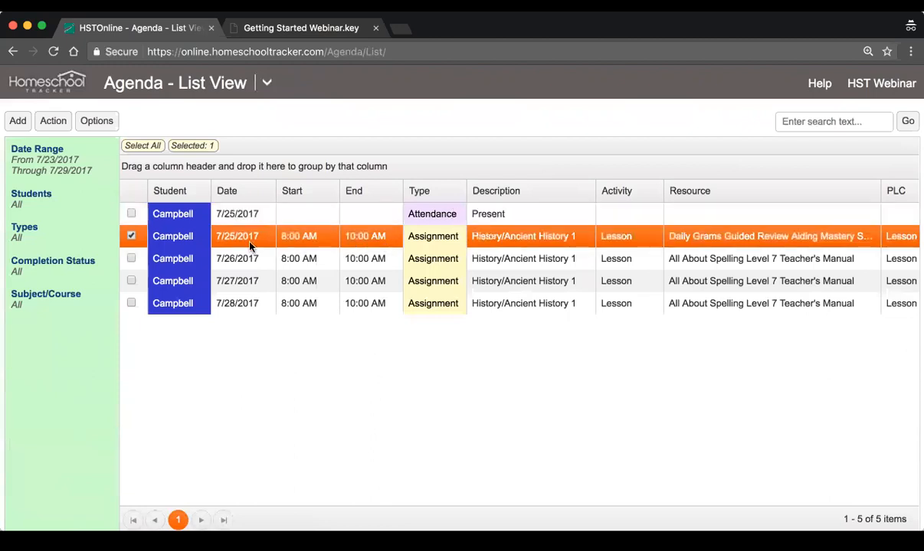
pyautogui.hscroll(5, 609, 234)
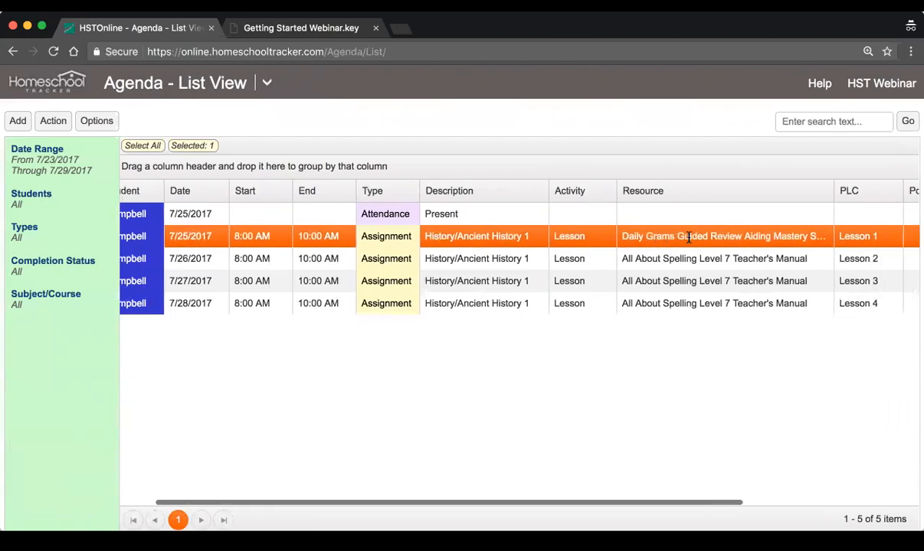
pyautogui.hscroll(-5, 603, 230)
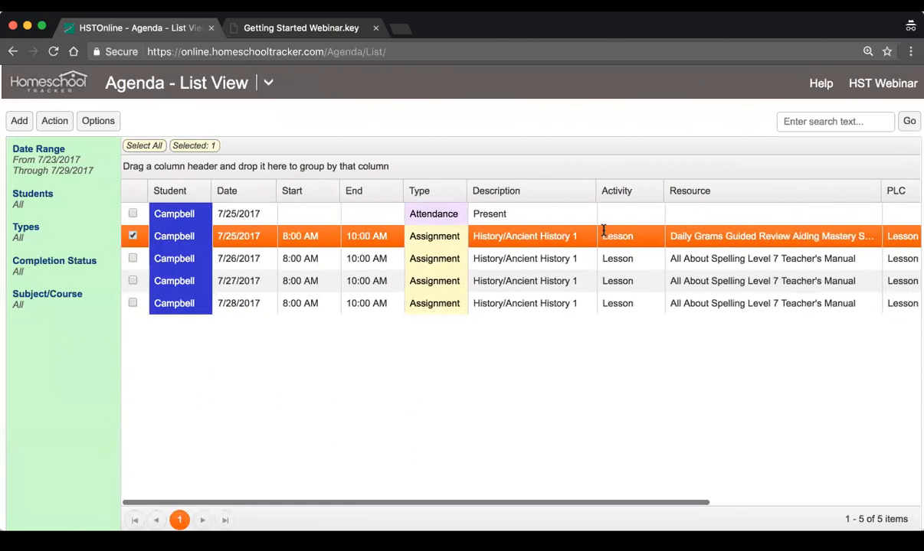
pyautogui.click(646, 261)
pyautogui.click(635, 282)
pyautogui.click(635, 305)
pyautogui.hscroll(6, 635, 305)
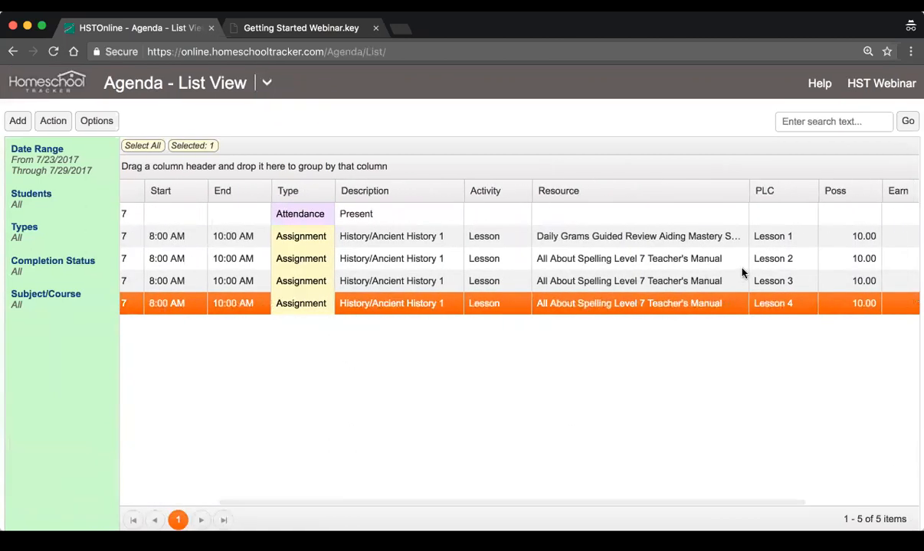
pyautogui.hscroll(-6, 659, 279)
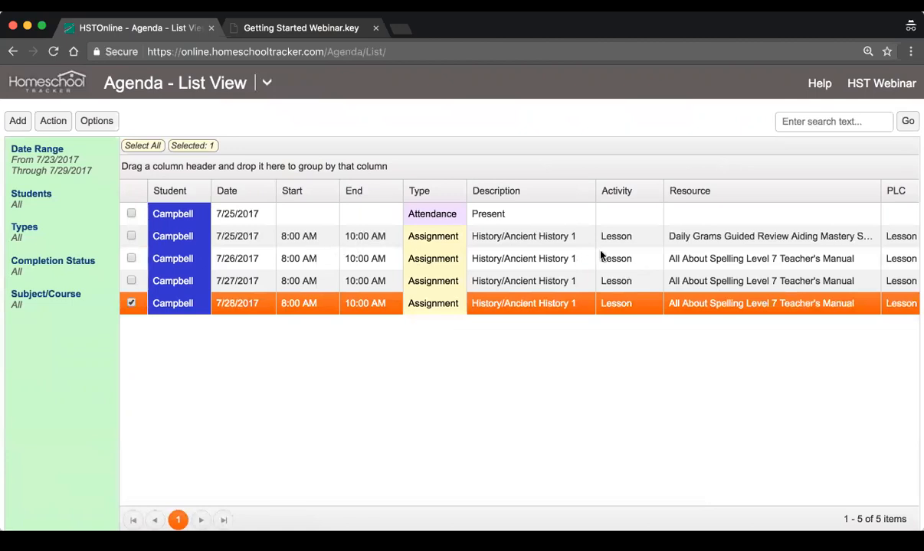
# Examine the possible points, earned points, grade and completion columns for the history assignments
pyautogui.hscroll(10, 600, 255)
pyautogui.hscroll(1, 600, 255)
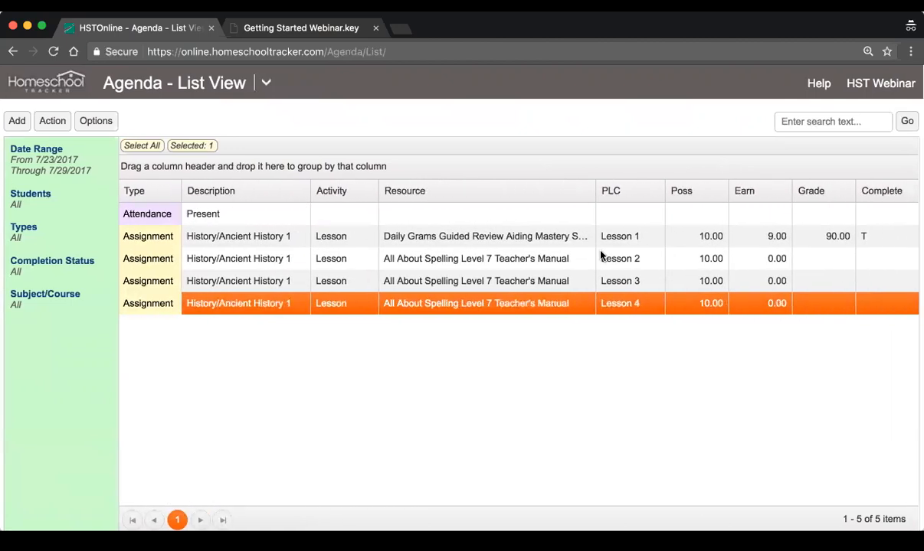
pyautogui.click(797, 240)
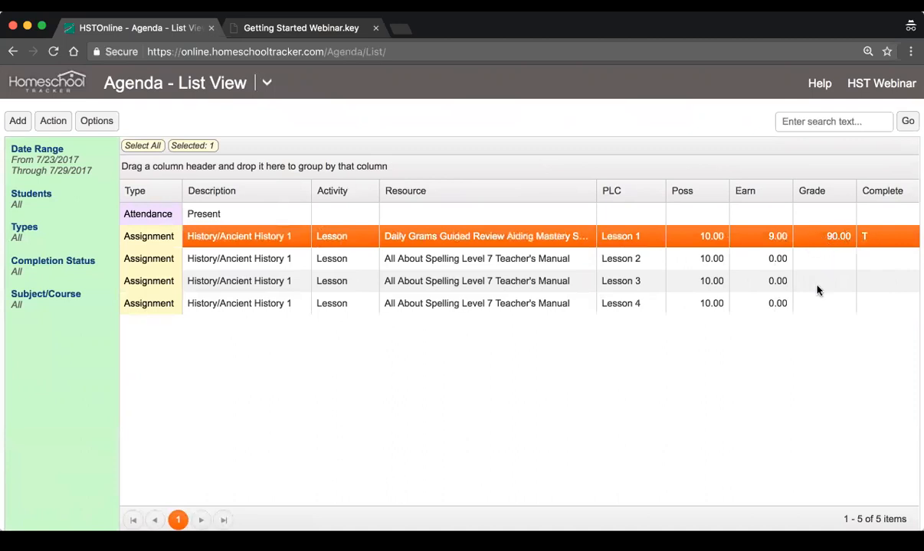
pyautogui.click(812, 263)
pyautogui.click(810, 284)
pyautogui.click(798, 303)
pyautogui.hscroll(-4, 697, 280)
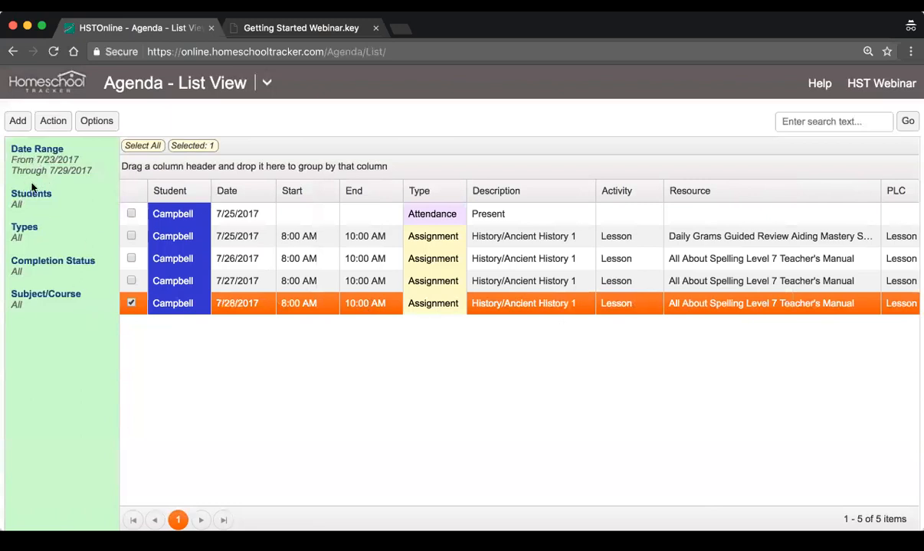
# Look over the list's date range and student filters and cancel without changing them
pyautogui.click(42, 161)
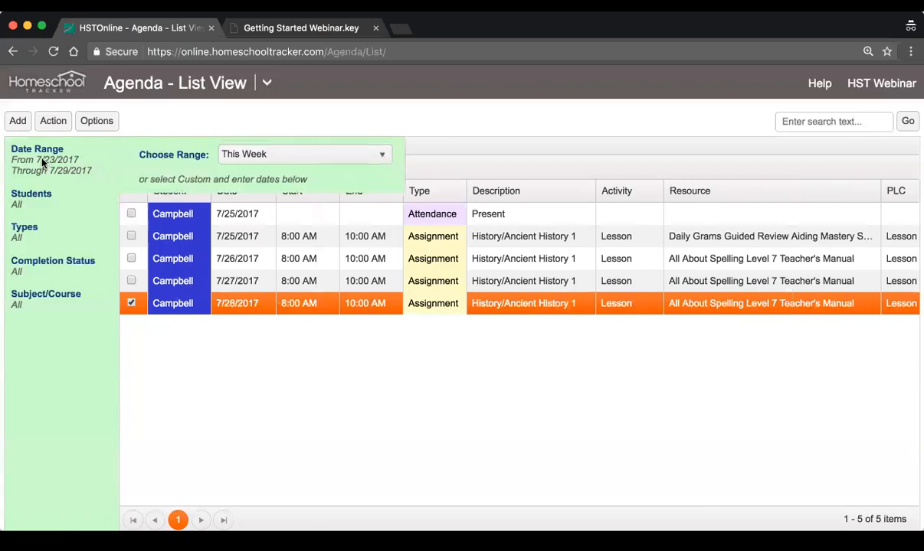
pyautogui.click(157, 248)
pyautogui.click(23, 205)
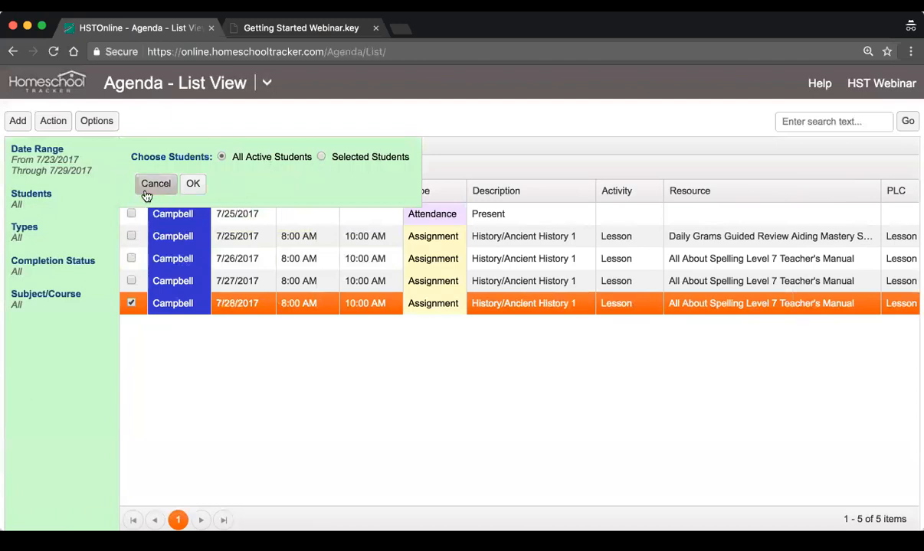
pyautogui.click(155, 184)
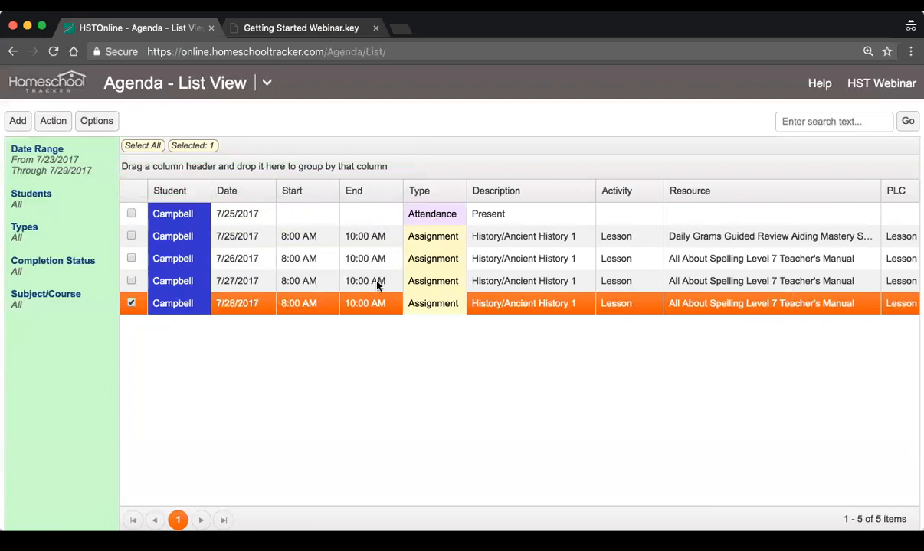
# Group the agenda list by type, collapse and expand the Assignment and Attendance groups, and remove the grouping
pyautogui.click(417, 195)
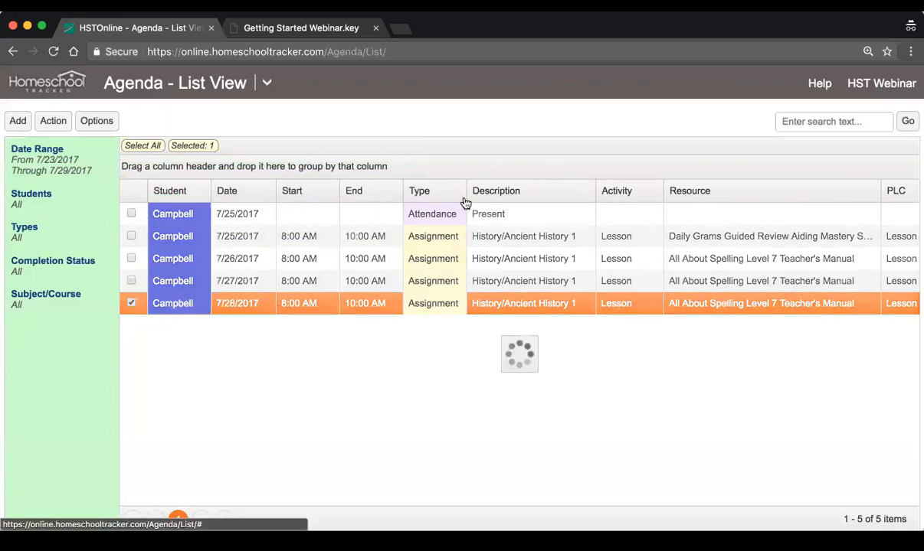
pyautogui.click(420, 191)
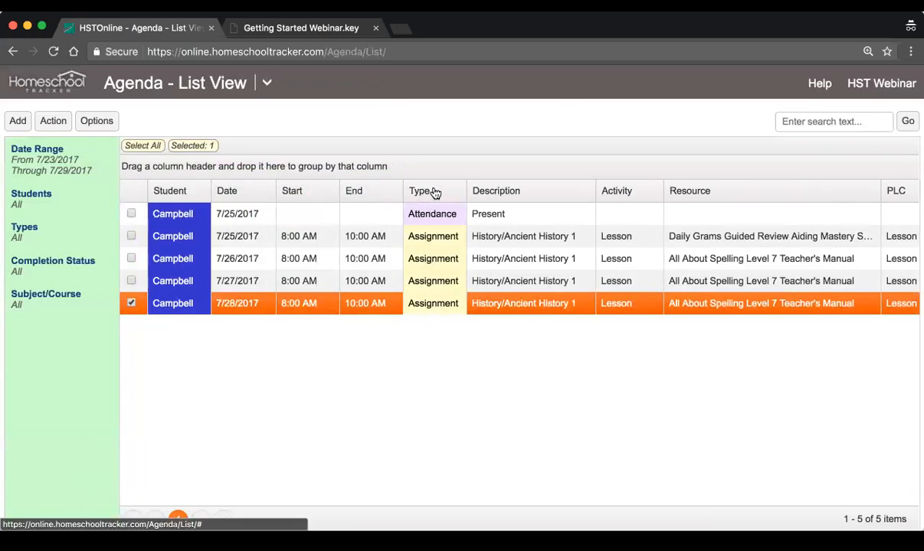
pyautogui.moveTo(427, 192); pyautogui.dragTo(360, 170)
pyautogui.click(132, 214)
pyautogui.click(132, 215)
pyautogui.click(132, 328)
pyautogui.click(132, 328)
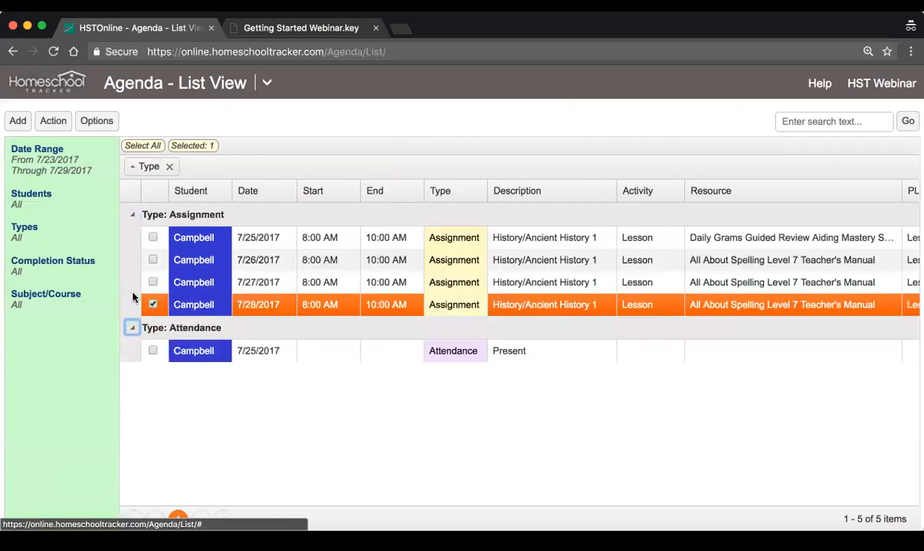
pyautogui.click(169, 168)
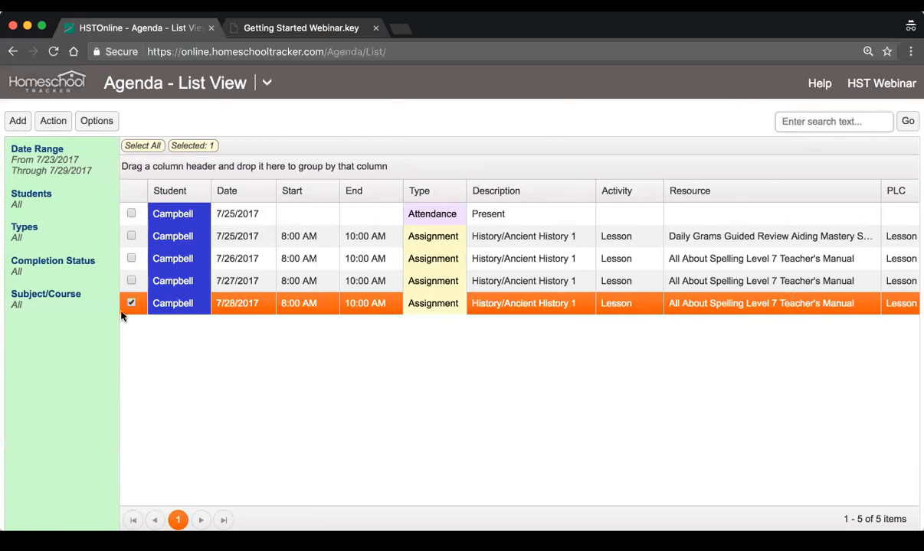
# Select the 7/26, 7/27 and 7/28 history assignments together and open them for multi-editing
pyautogui.click(130, 281)
pyautogui.click(129, 258)
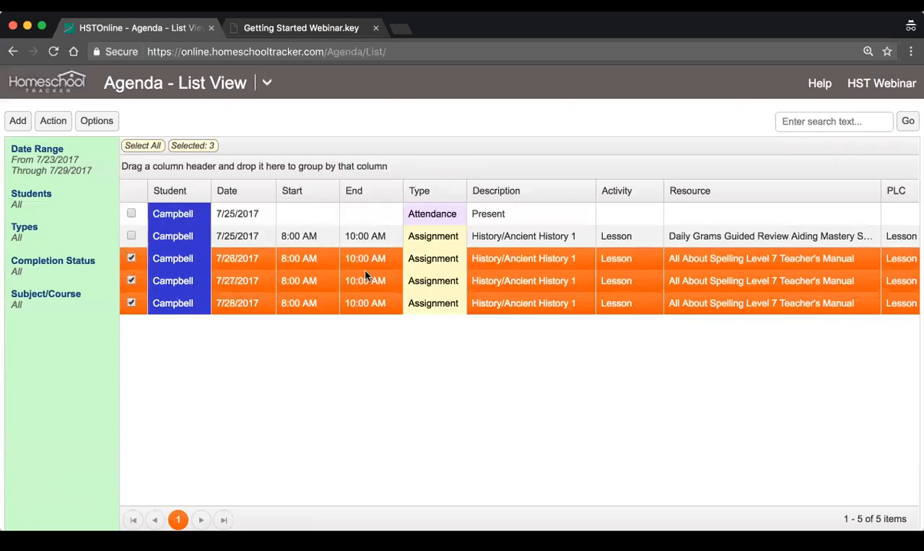
pyautogui.hscroll(5, 365, 276)
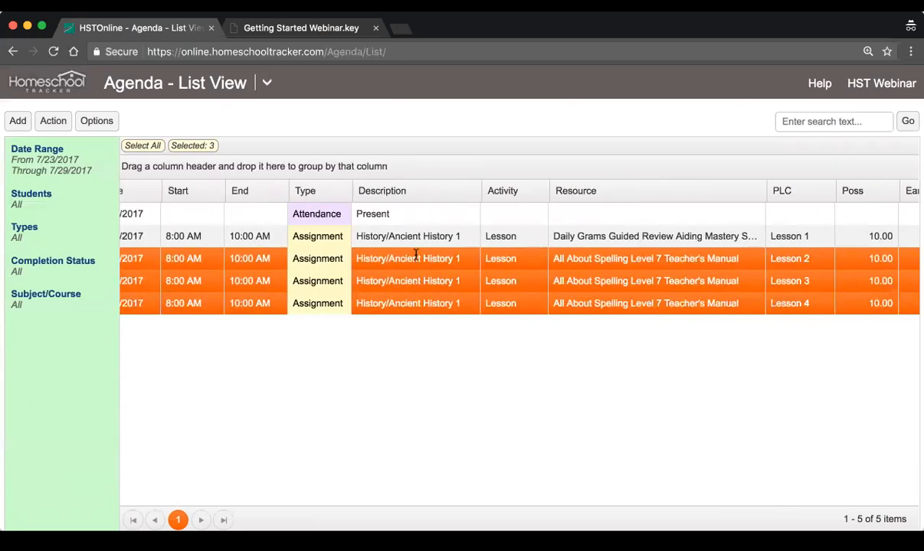
pyautogui.hscroll(-5, 416, 255)
pyautogui.click(52, 124)
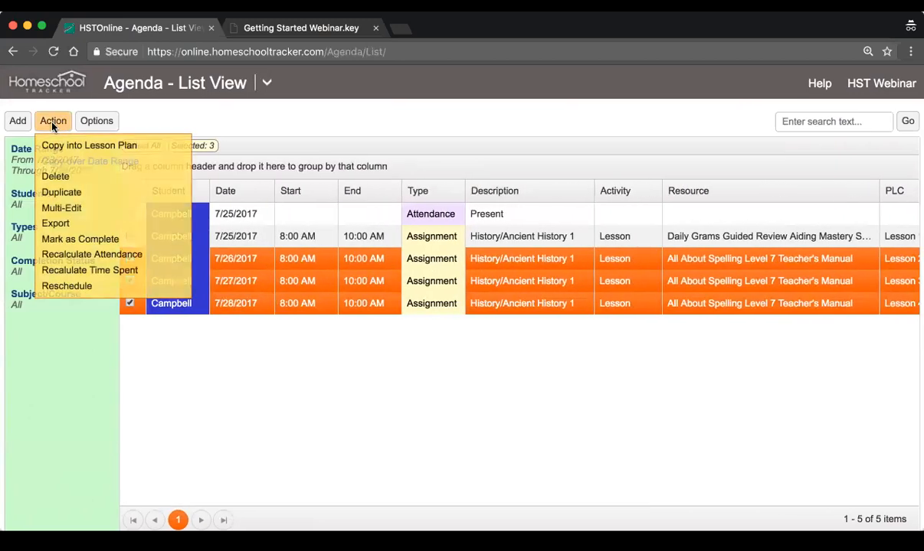
pyautogui.click(110, 213)
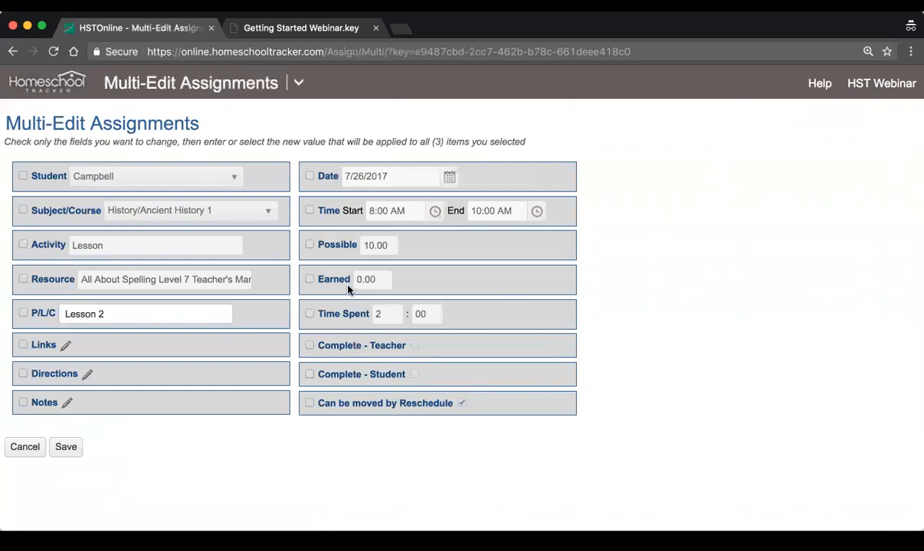
# Set the earned points of the selected assignments to 8, mark them teacher-complete and save
pyautogui.click(311, 280)
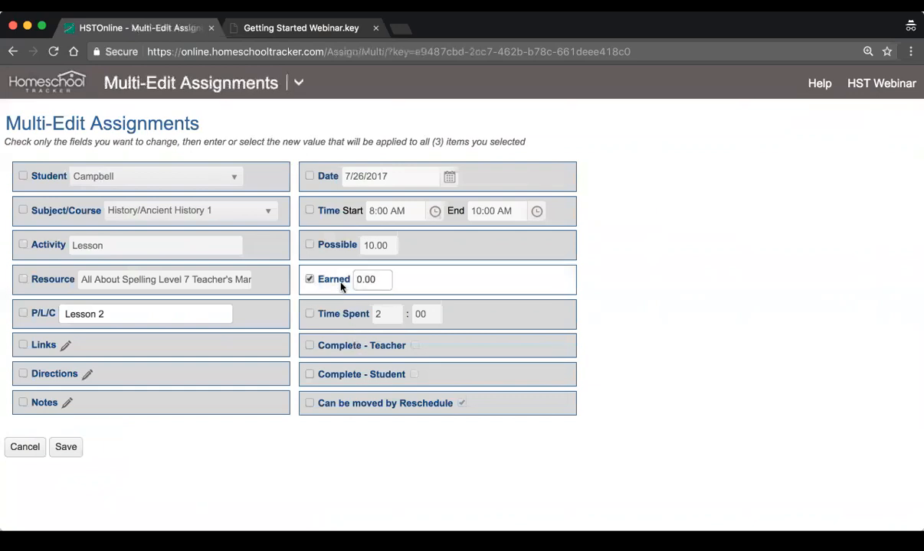
pyautogui.click(375, 280)
pyautogui.write('8')
pyautogui.click(309, 346)
pyautogui.click(415, 346)
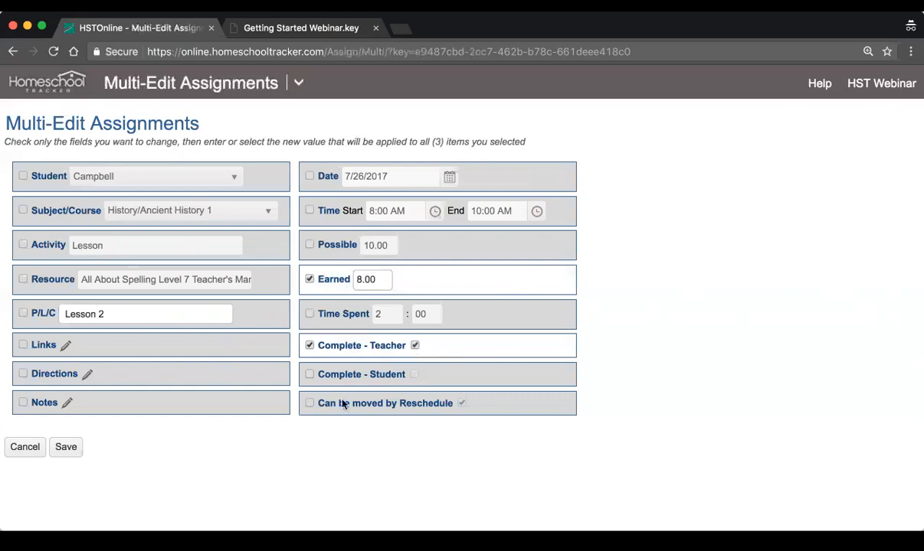
pyautogui.click(65, 448)
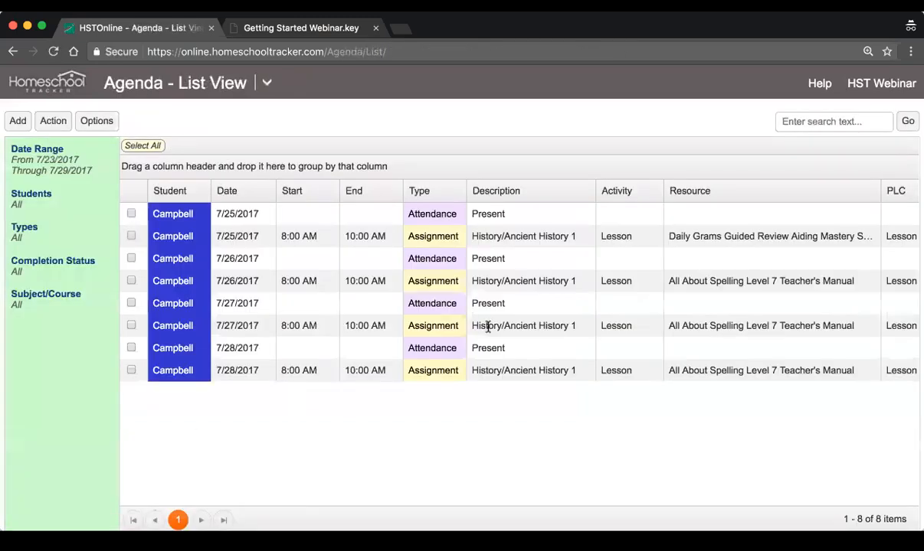
# Check the earned points, grades and completion marks of Lessons 2, 3 and 4 in the list
pyautogui.hscroll(5, 484, 324)
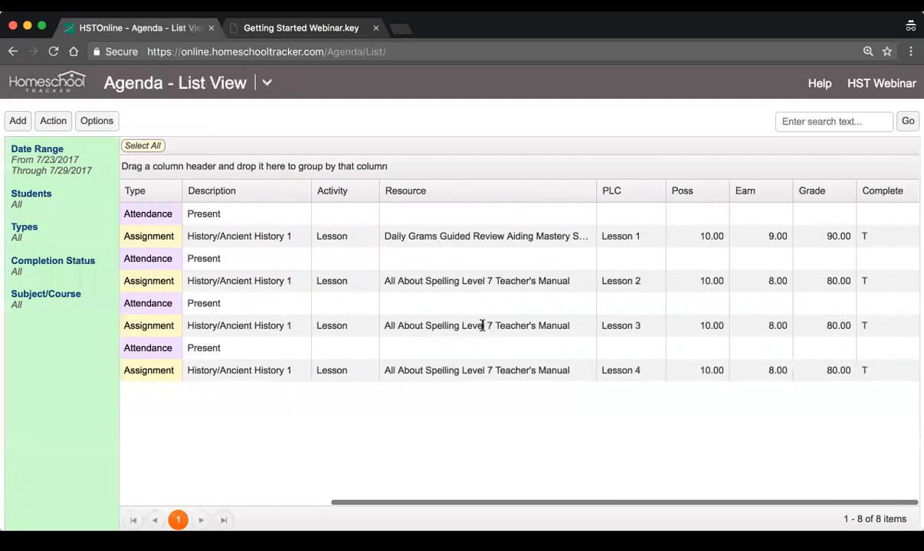
pyautogui.click(767, 283)
pyautogui.click(816, 329)
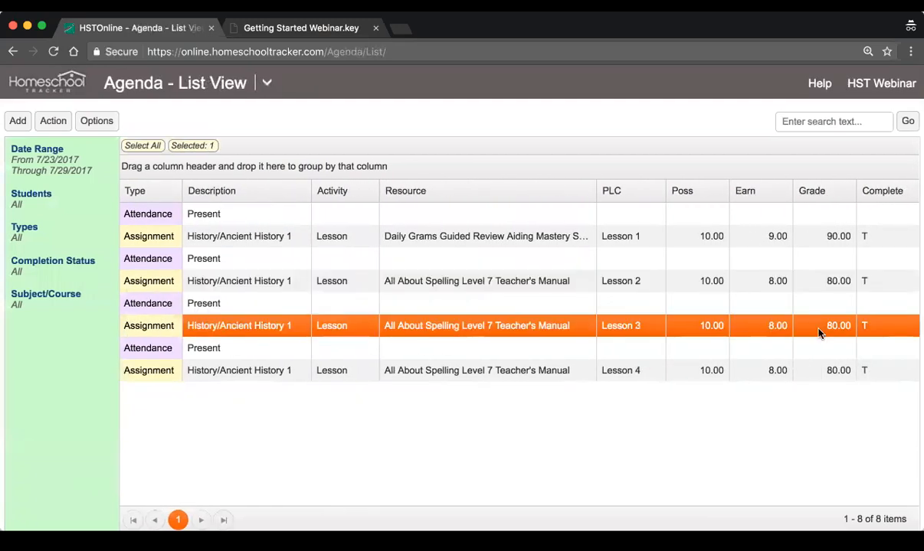
pyautogui.click(819, 369)
pyautogui.click(864, 281)
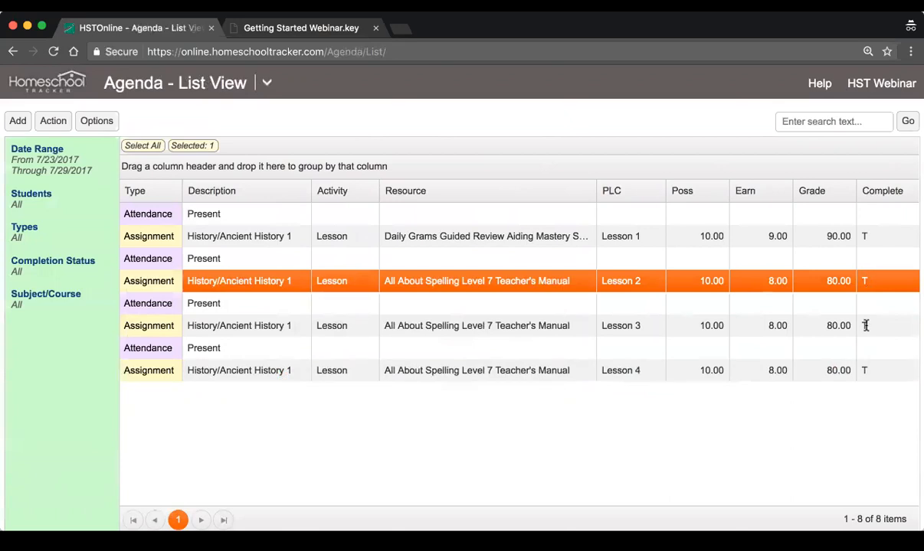
pyautogui.click(865, 328)
pyautogui.click(876, 372)
pyautogui.hscroll(-5, 500, 320)
pyautogui.hscroll(-1, 500, 320)
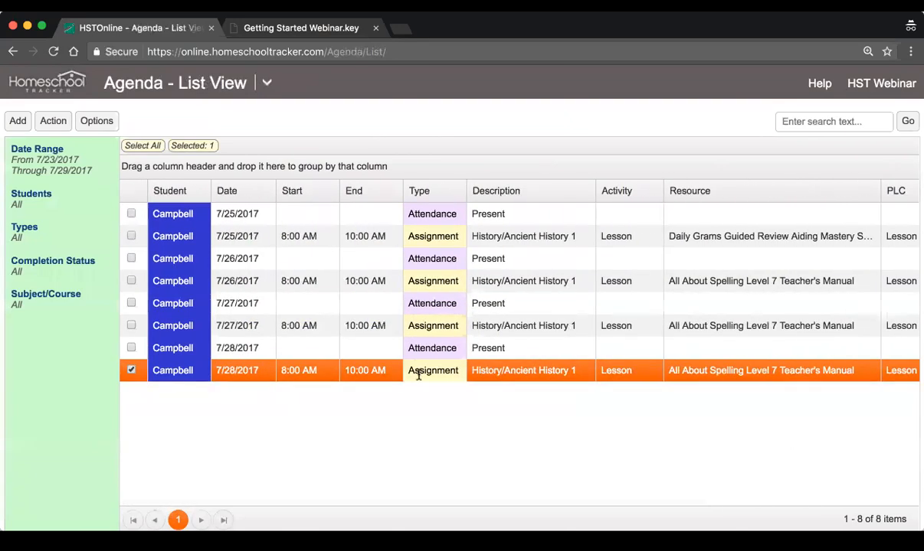
# Check the attendance entries for 7/25 through 7/28 and switch to the Getting Started Webinar slides
pyautogui.click(421, 348)
pyautogui.click(432, 300)
pyautogui.click(431, 260)
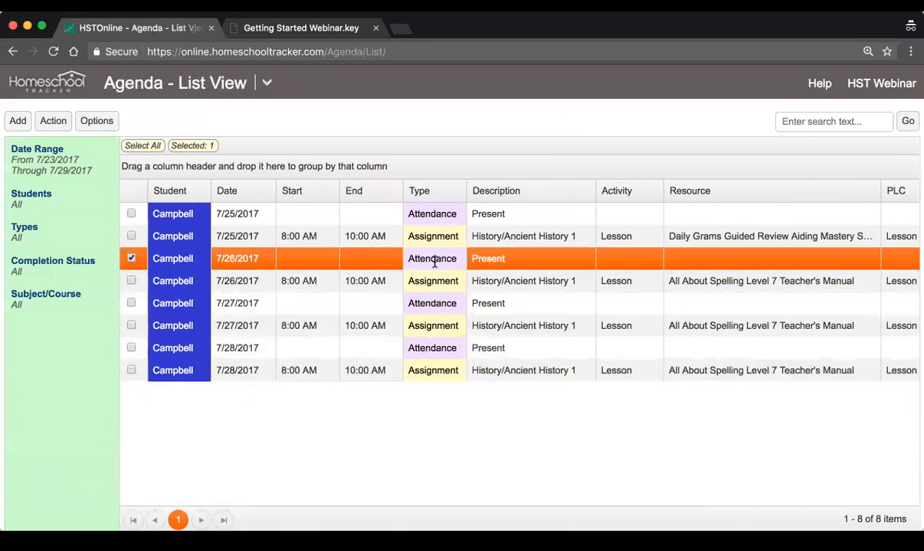
pyautogui.click(436, 216)
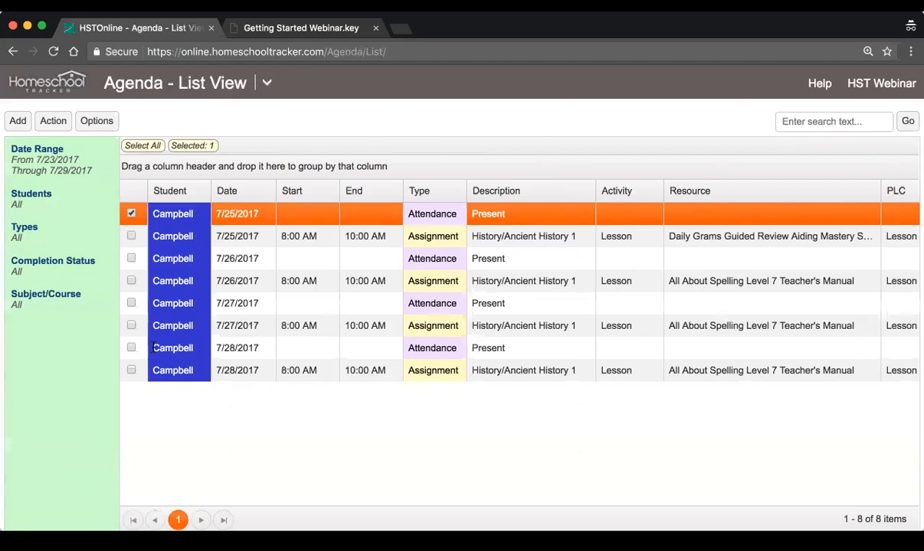
pyautogui.click(284, 26)
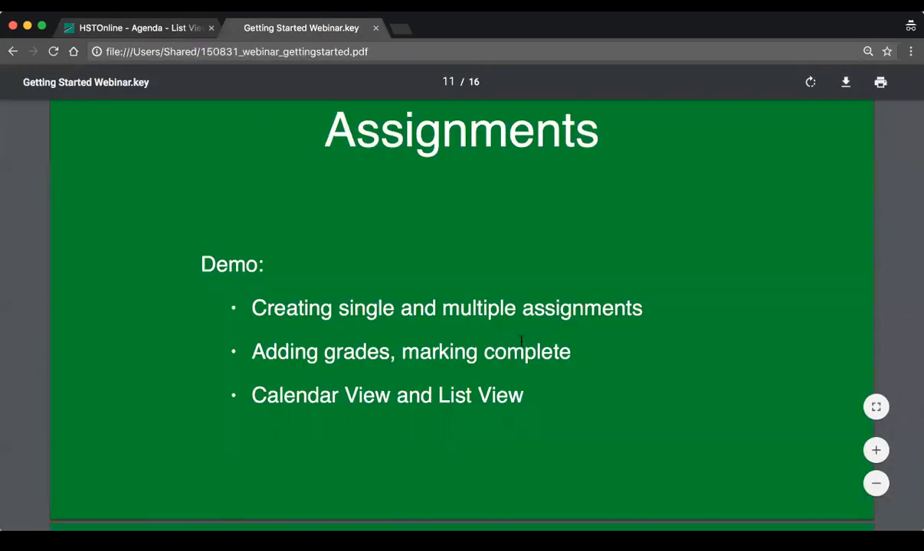
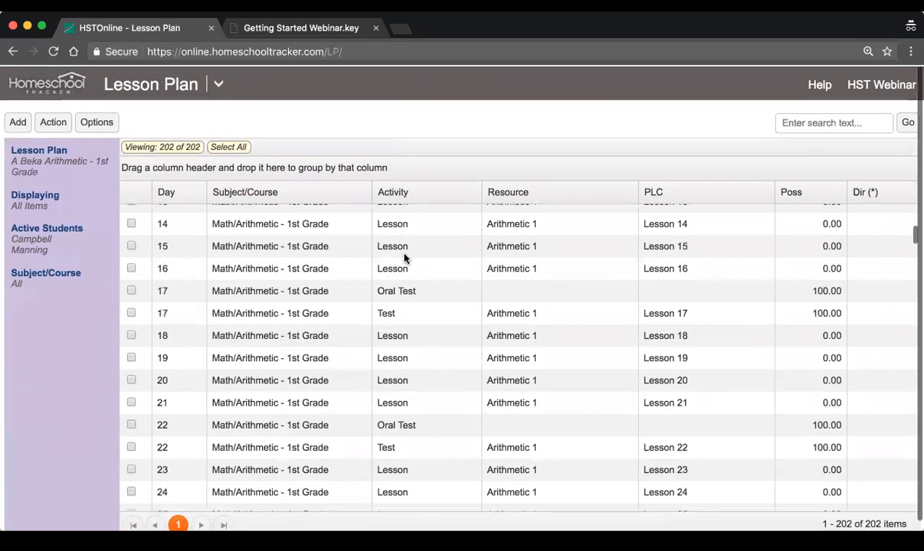
# Examine the first four day rows of the A Beka Arithmetic - 1st Grade lesson plan
pyautogui.scroll(5, 405, 259)
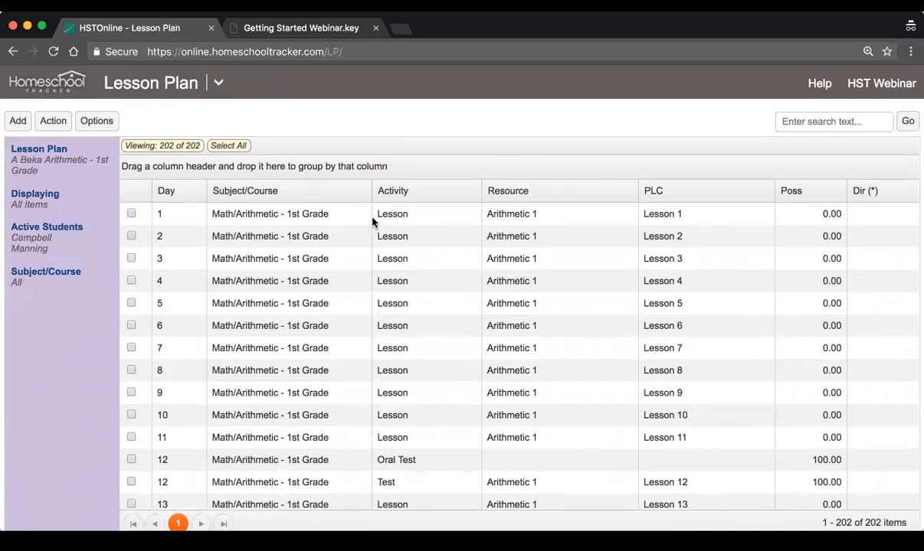
pyautogui.click(351, 218)
pyautogui.click(340, 237)
pyautogui.click(337, 259)
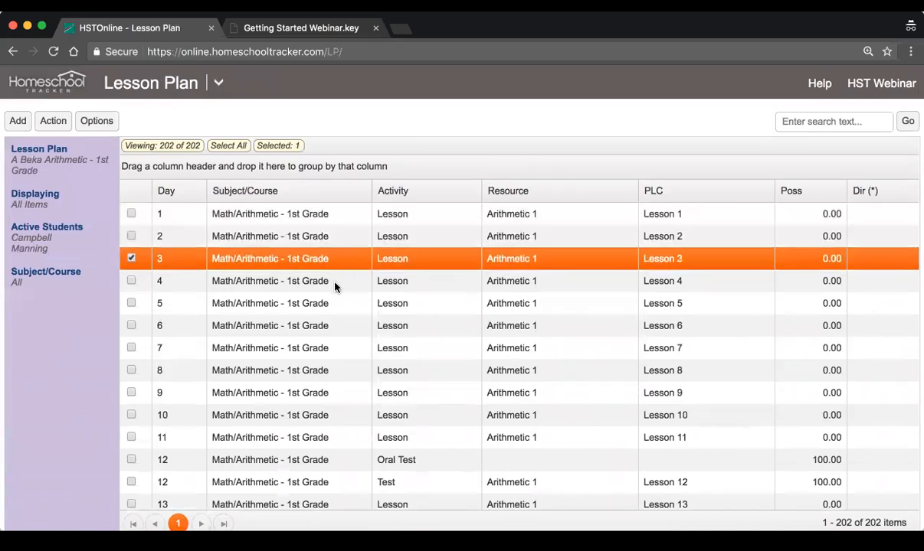
pyautogui.click(335, 285)
pyautogui.click(315, 215)
pyautogui.click(322, 239)
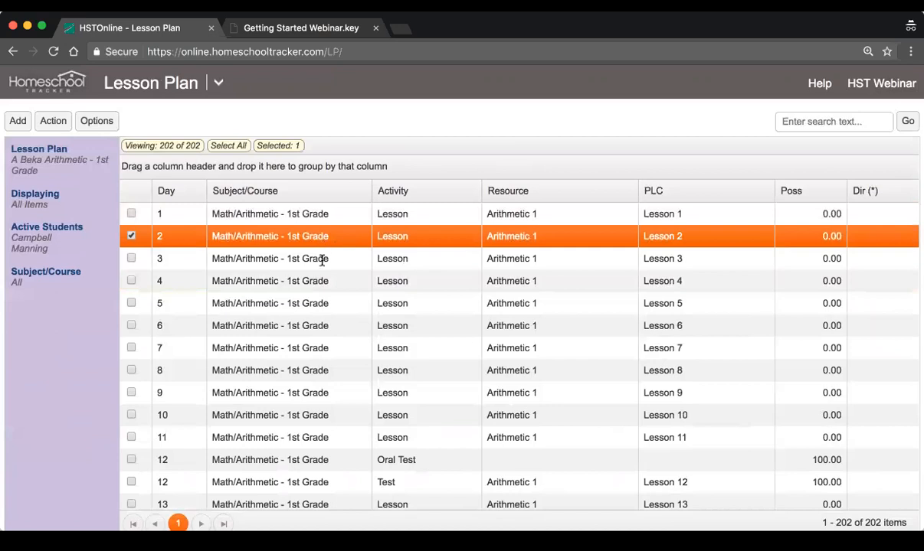
pyautogui.click(323, 260)
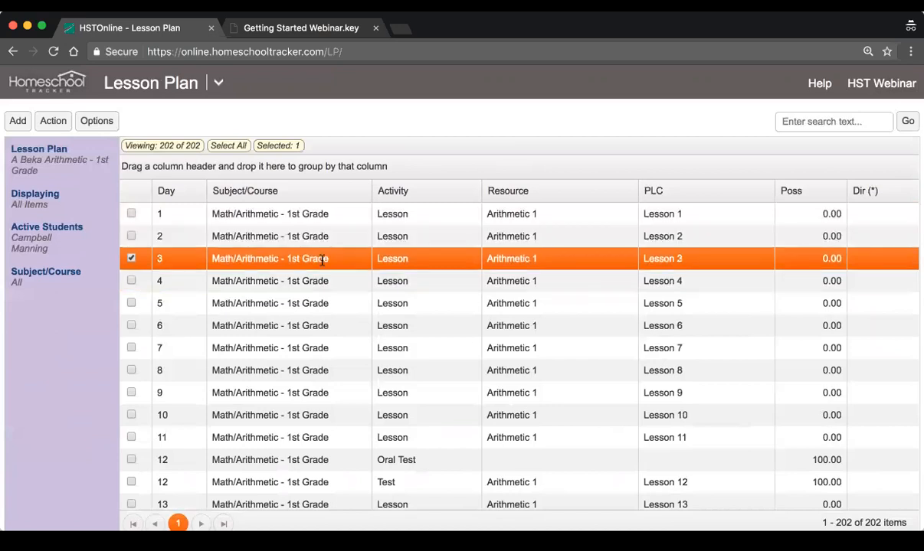
# Open the Day 1 lesson's item details for review and close them without editing
pyautogui.click(326, 216)
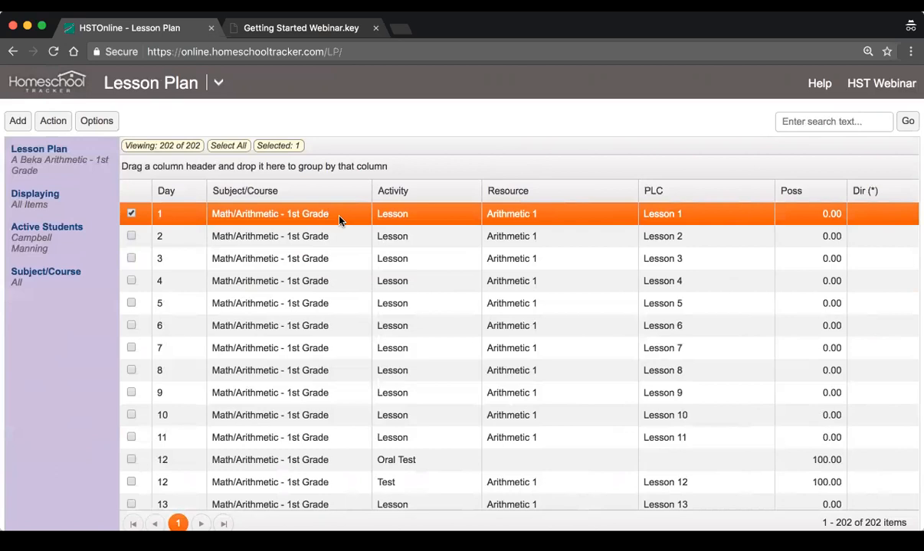
pyautogui.doubleClick(340, 220)
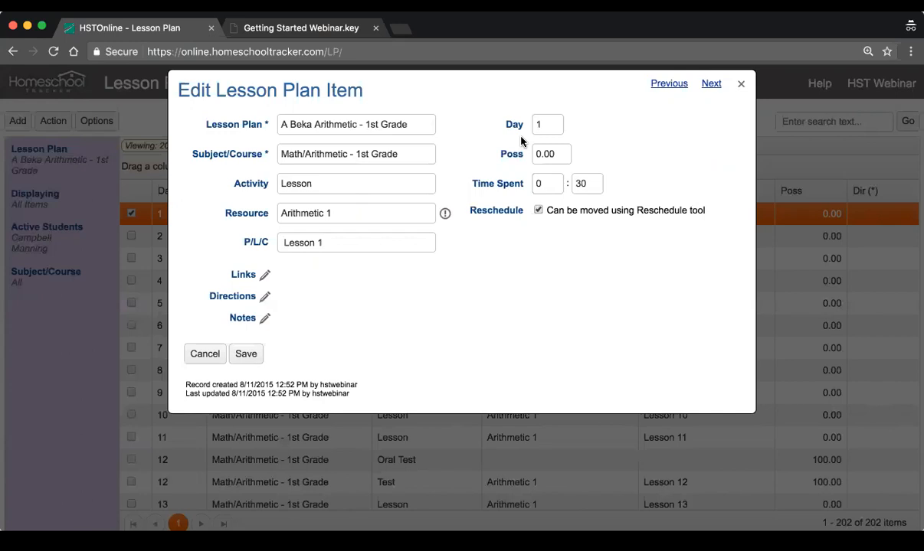
pyautogui.click(740, 84)
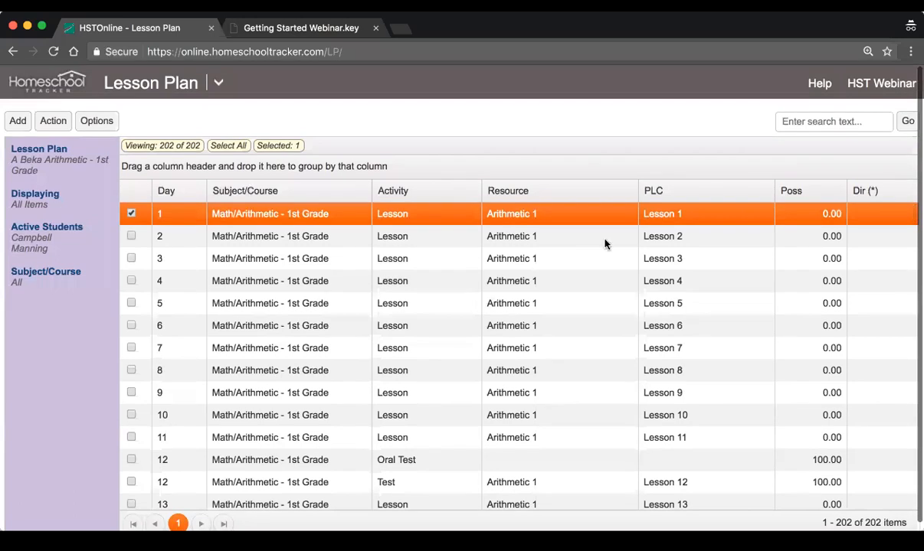
# Compare the Day 1 to 3 lessons with the Day 12 Oral Test and Test, checking their PLC and possible points
pyautogui.click(596, 238)
pyautogui.click(222, 217)
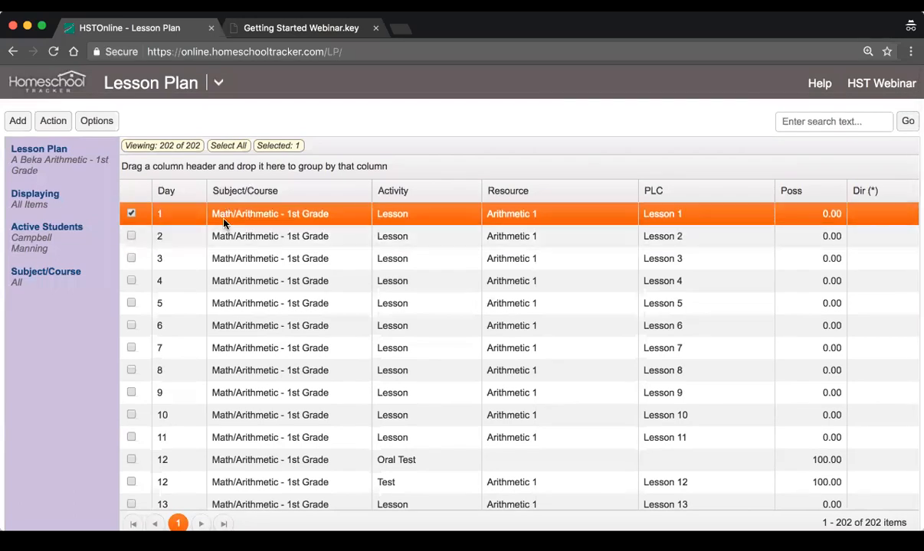
pyautogui.click(681, 237)
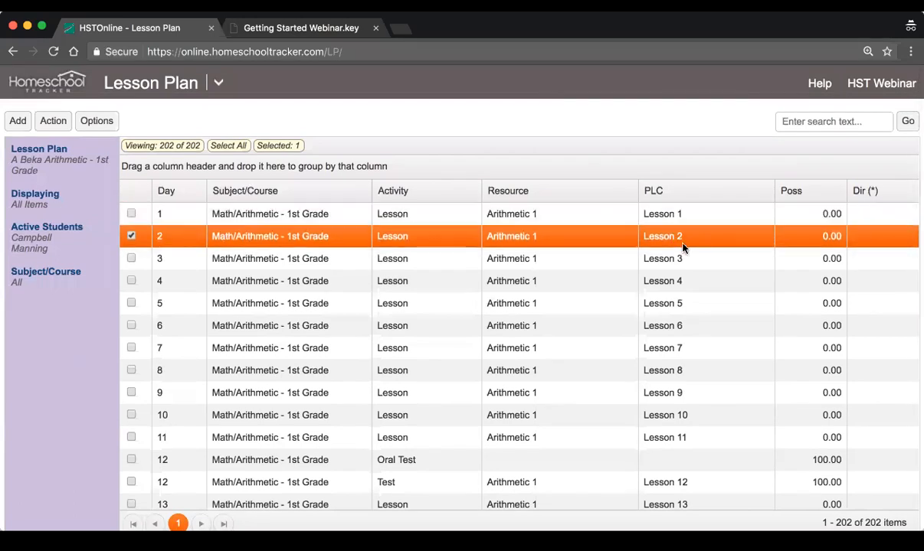
pyautogui.click(703, 261)
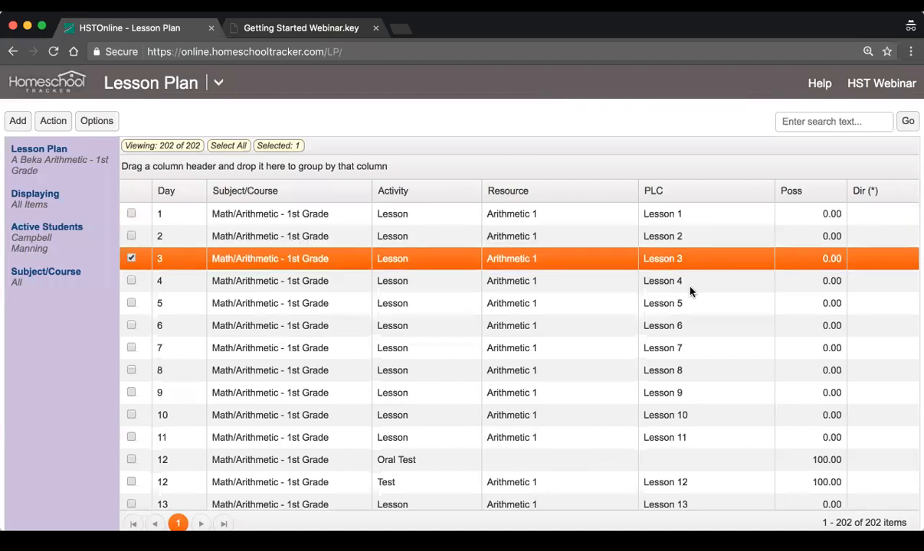
pyautogui.scroll(-2, 690, 291)
pyautogui.click(182, 414)
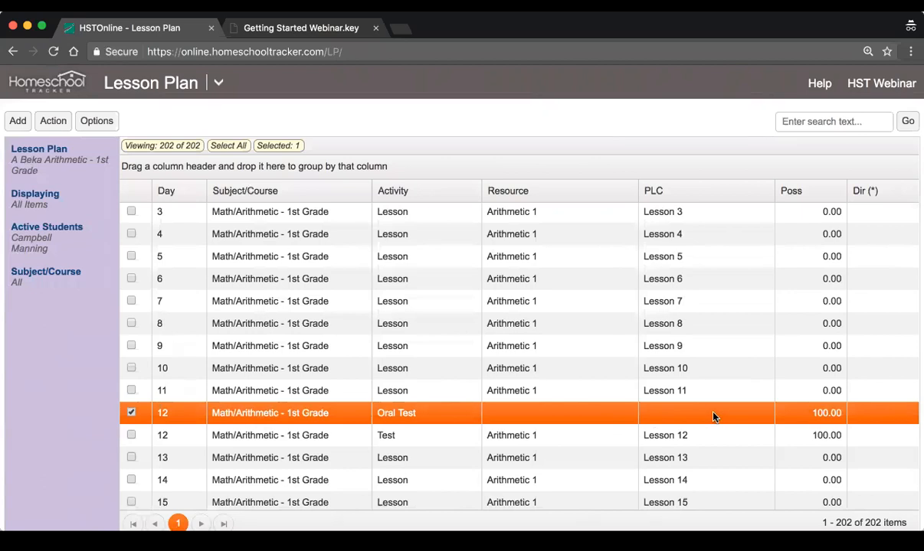
pyautogui.scroll(-1, 755, 417)
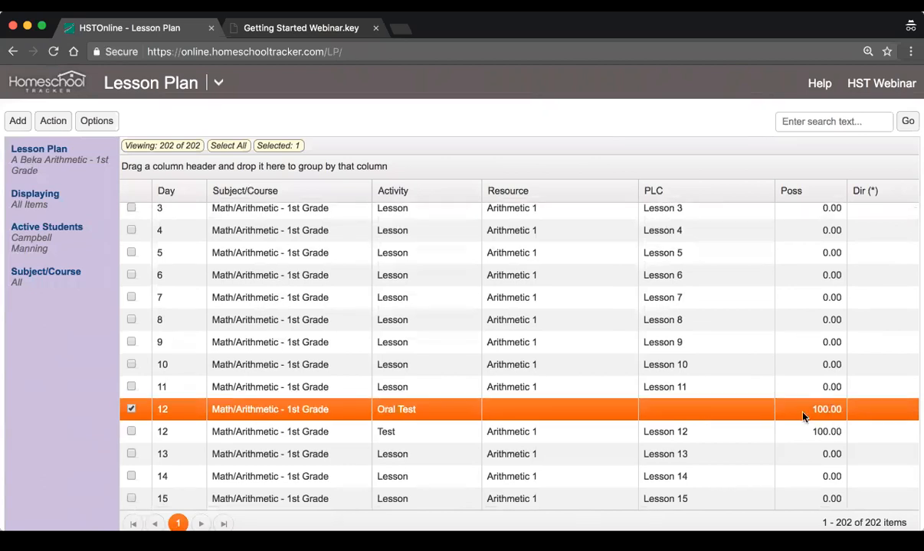
pyautogui.click(442, 434)
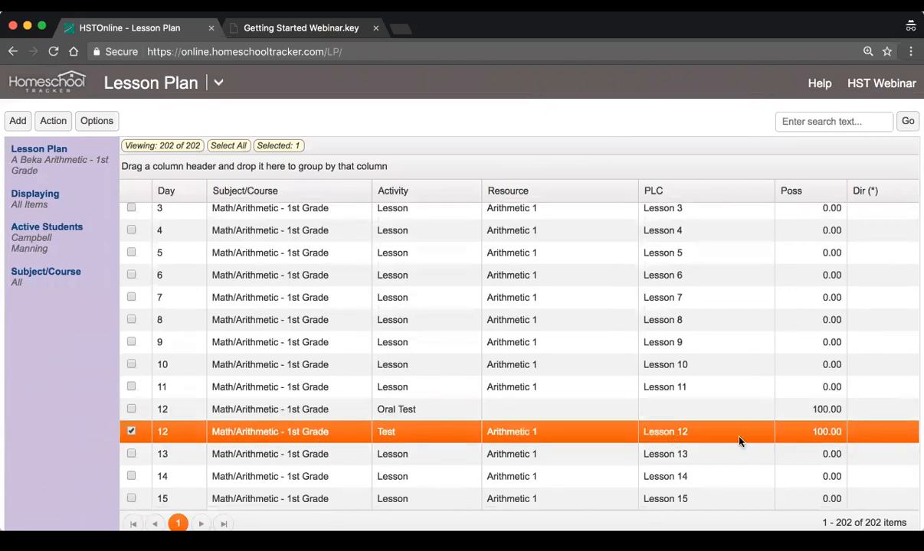
# Examine the lessons for Days 13 through 16 and the Oral Test on Day 17
pyautogui.scroll(-3, 769, 409)
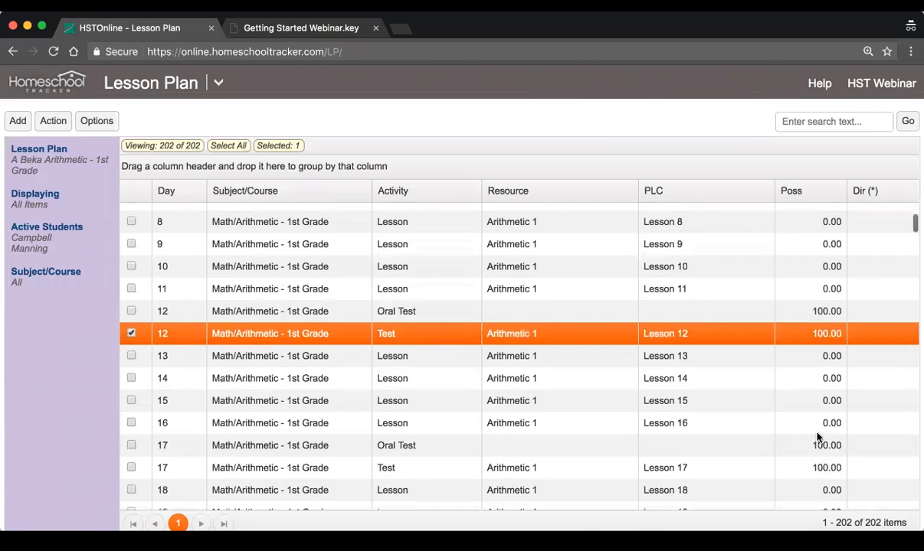
pyautogui.click(706, 356)
pyautogui.click(707, 379)
pyautogui.click(702, 401)
pyautogui.click(699, 423)
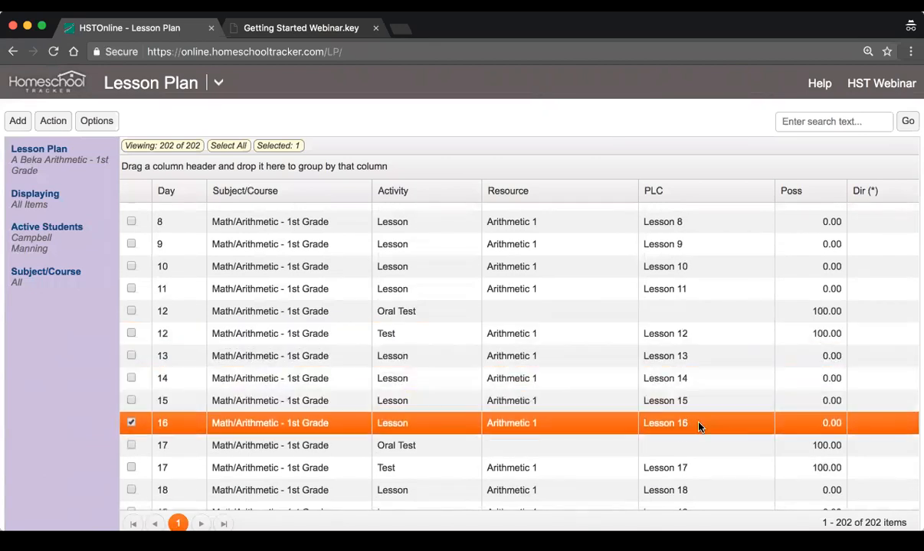
pyautogui.scroll(-2, 698, 427)
pyautogui.click(682, 391)
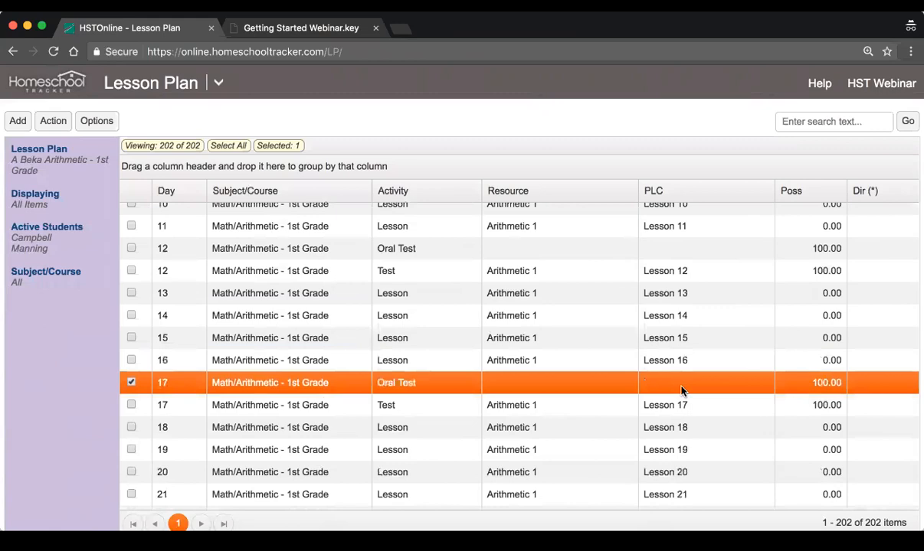
# Look through the rest of the plan up to Day 171 and check the total number of items
pyautogui.scroll(-20, 682, 390)
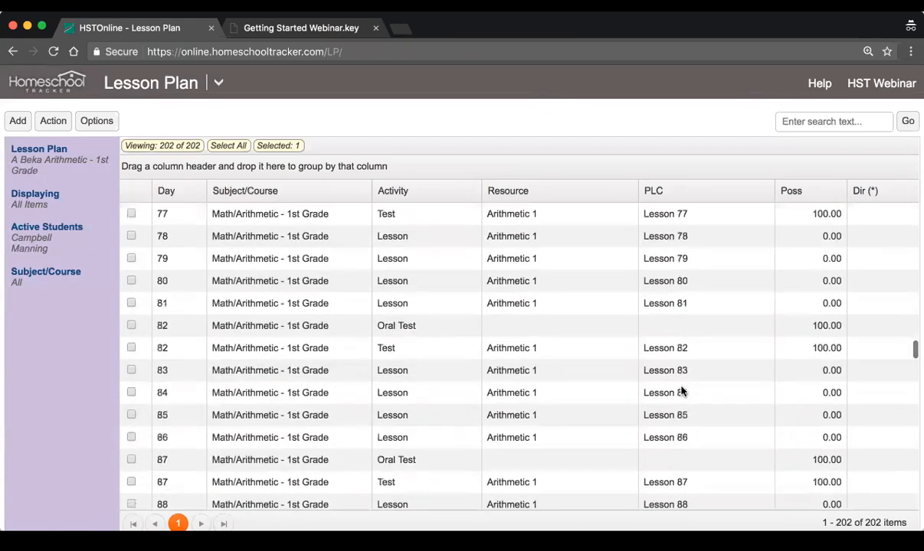
pyautogui.scroll(-8, 681, 391)
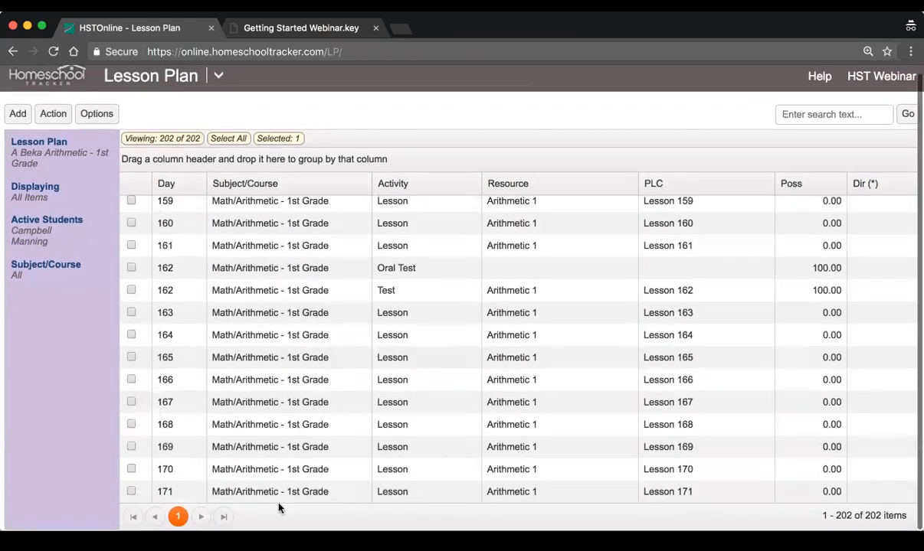
pyautogui.click(164, 493)
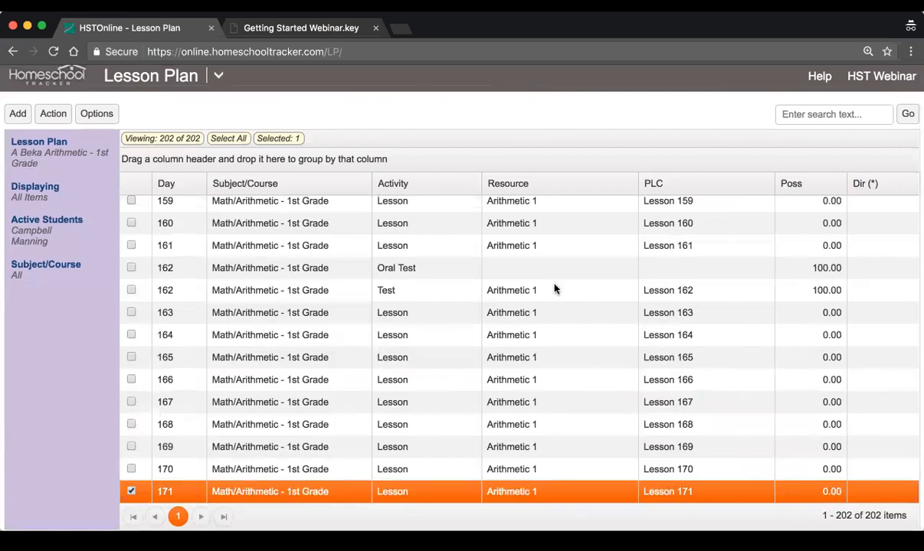
pyautogui.scroll(1, 556, 288)
pyautogui.scroll(-1, 651, 324)
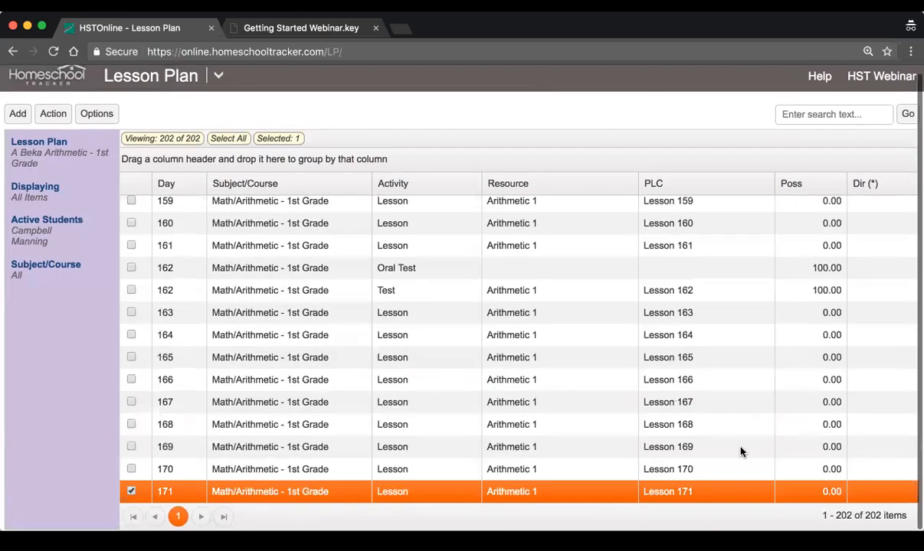
pyautogui.moveTo(865, 516); pyautogui.dragTo(901, 516)
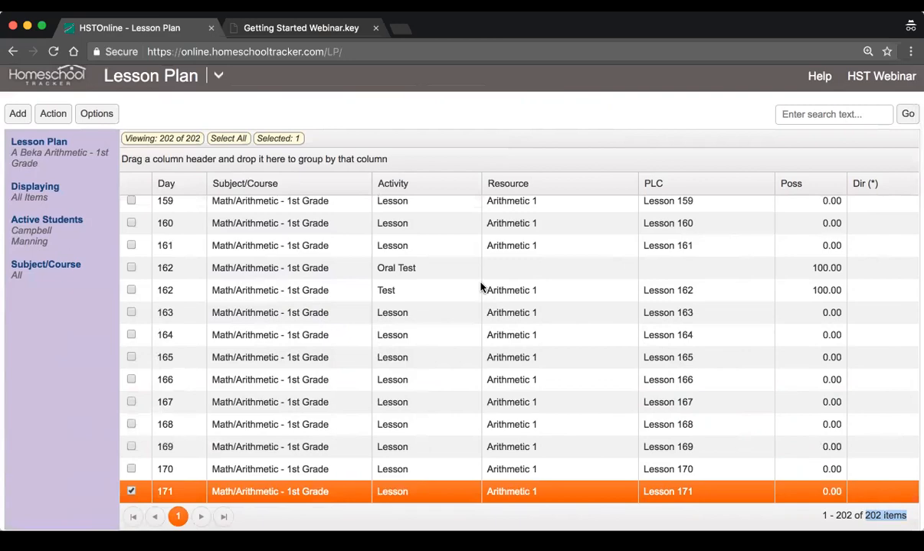
# Return to the beginning of the lesson plan and compare the Day 1 and Day 2 rows
pyautogui.scroll(15, 480, 288)
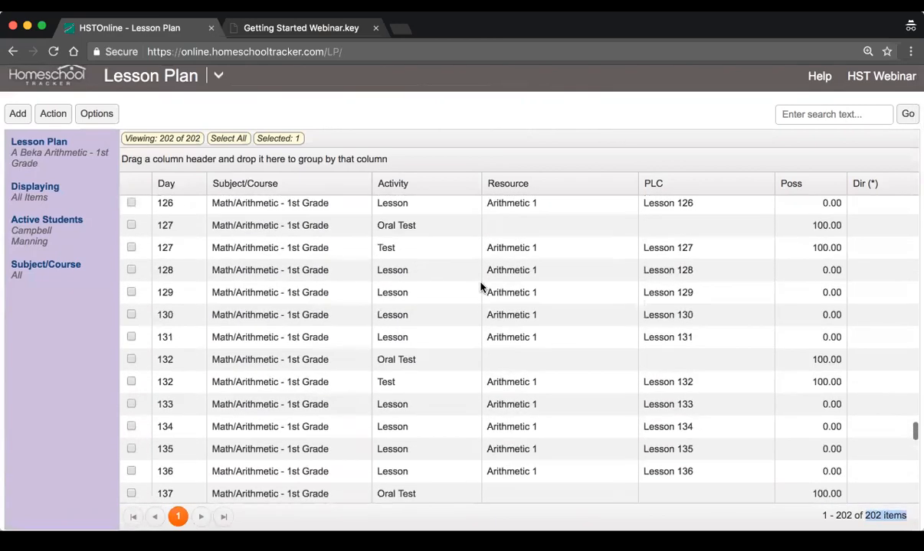
pyautogui.scroll(20, 481, 287)
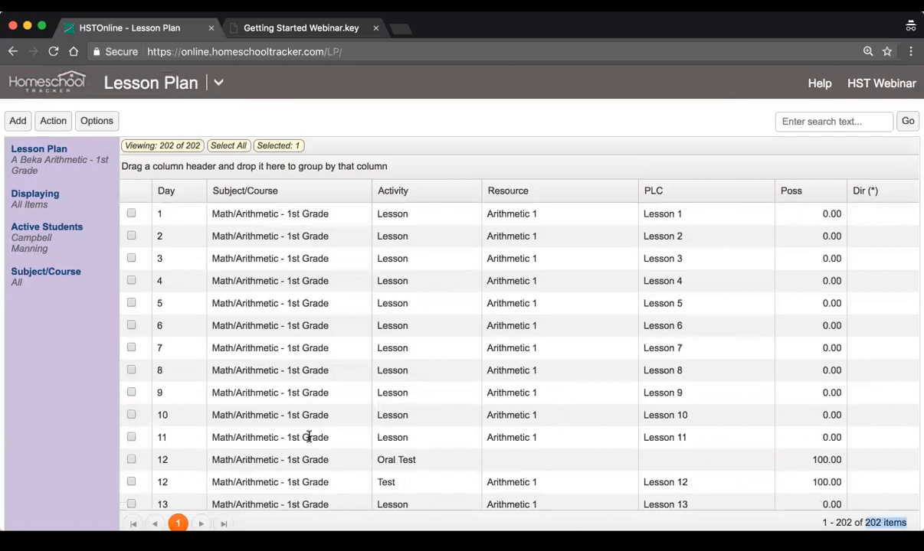
pyautogui.click(380, 215)
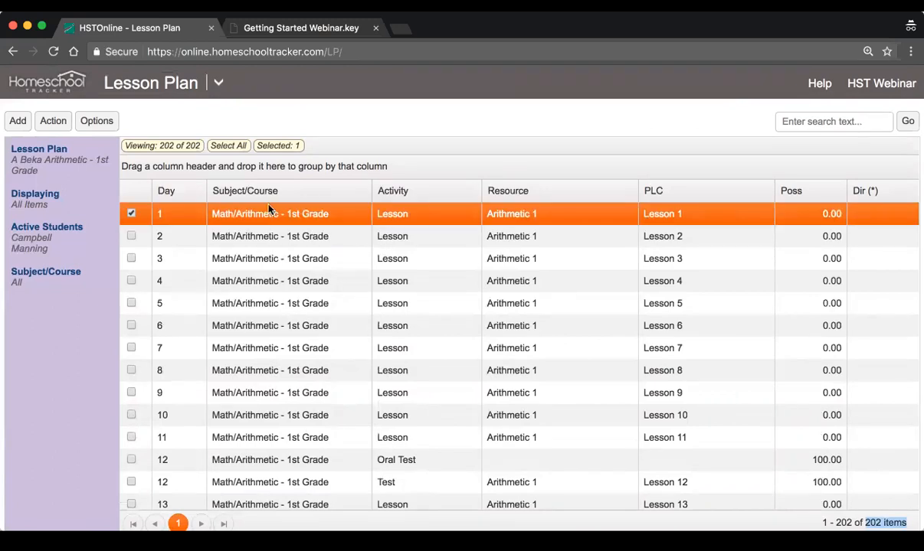
pyautogui.click(242, 234)
pyautogui.click(234, 211)
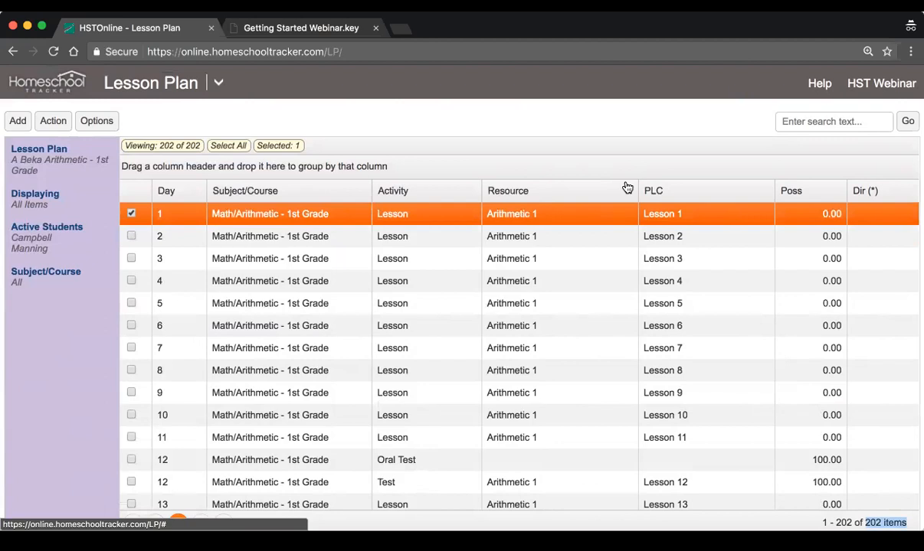
# Switch to the Getting Started Webinar slides, highlight "Create a simple Lesson Plan" and return to the Homeschool Tracker lesson plan
pyautogui.click(283, 29)
pyautogui.moveTo(253, 346); pyautogui.dragTo(613, 339)
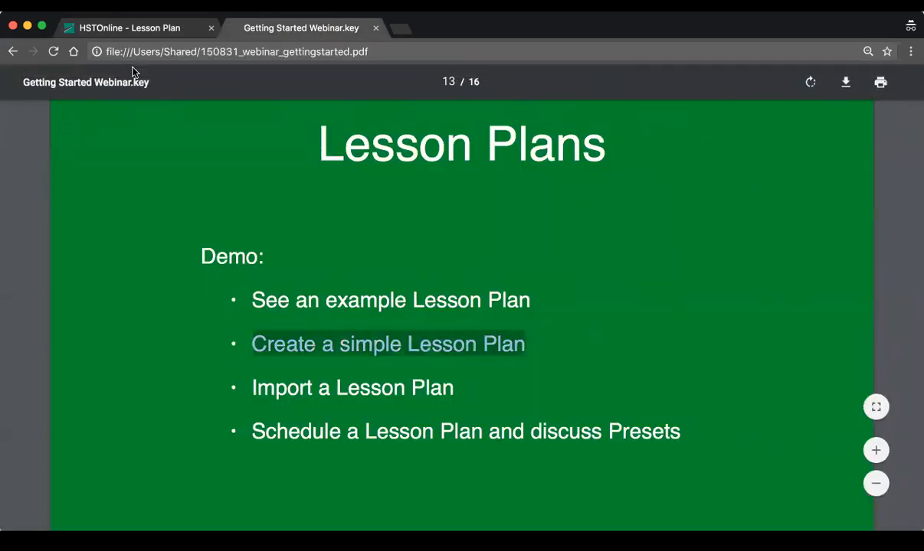
pyautogui.click(119, 31)
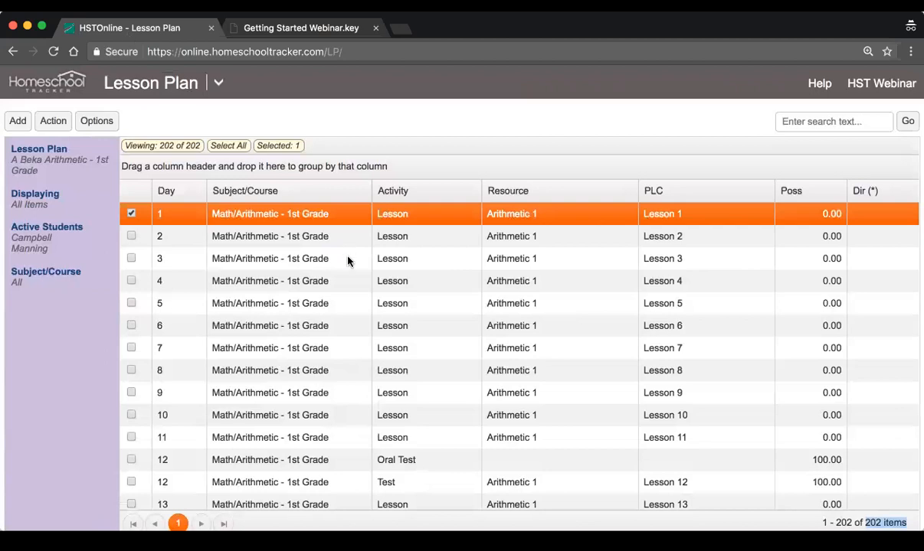
# Start adding multiple lesson plan items and name the new lesson plan Sample Plan
pyautogui.click(16, 121)
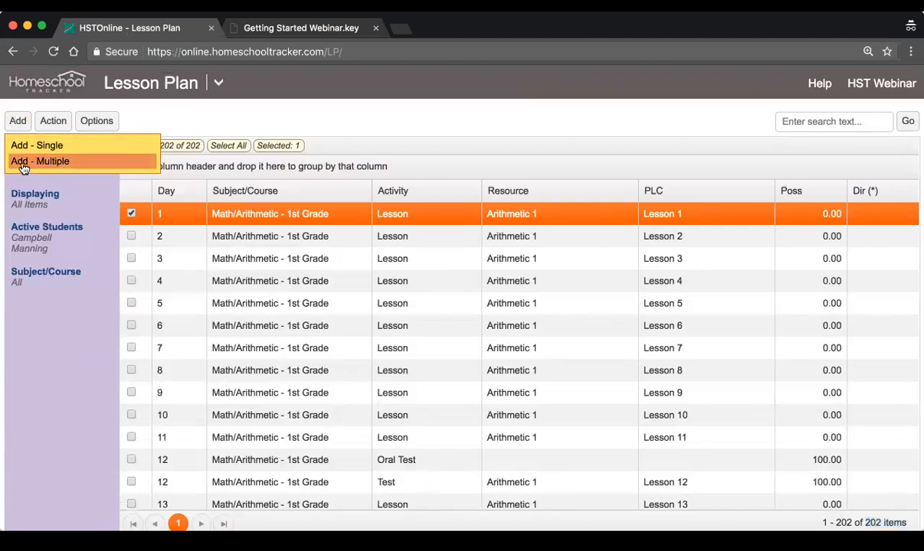
pyautogui.click(52, 163)
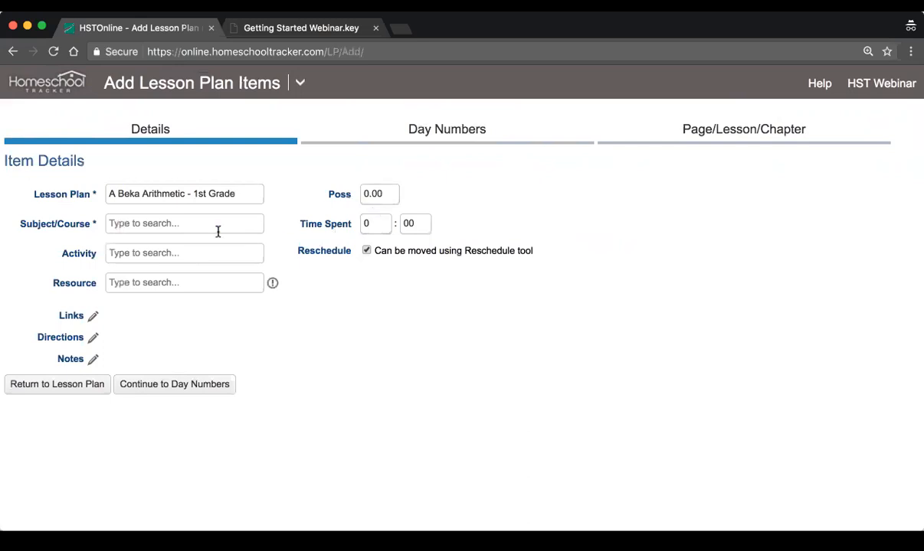
pyautogui.moveTo(244, 194); pyautogui.dragTo(78, 193)
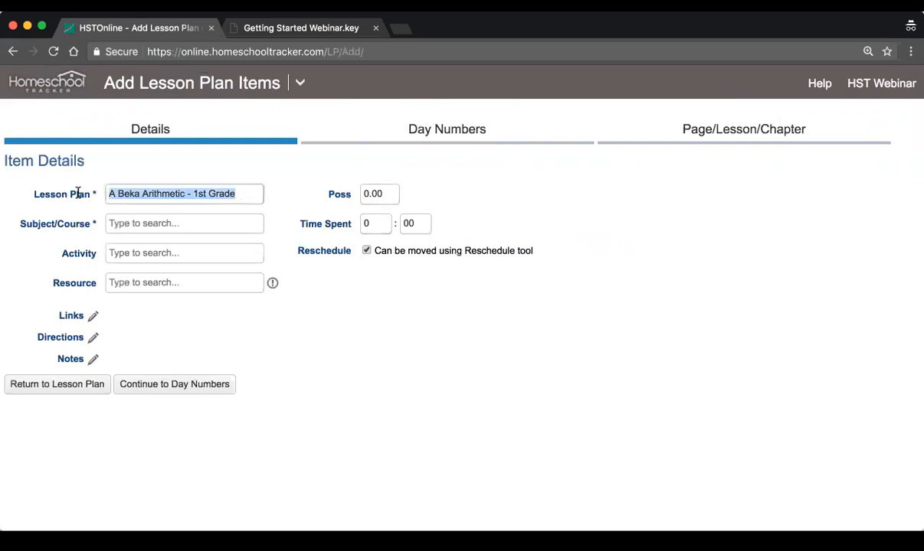
pyautogui.press('BackSpace')
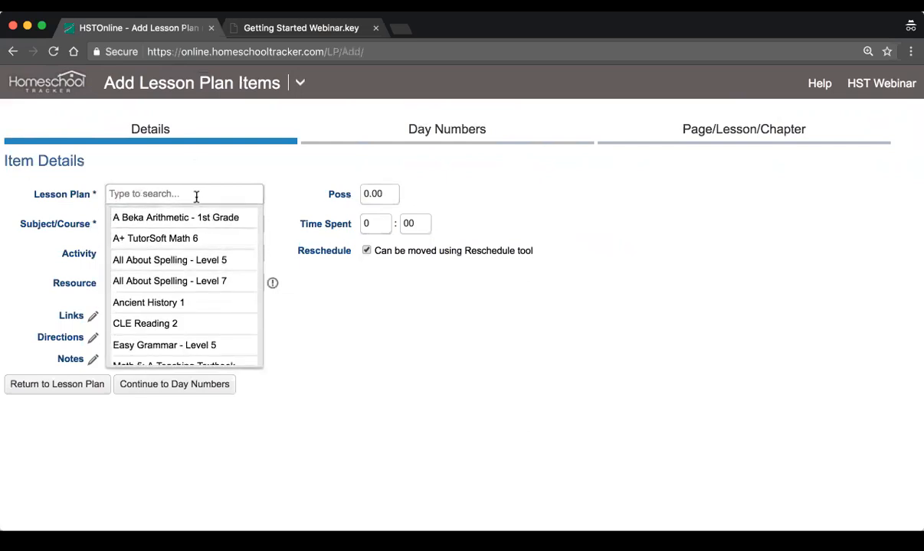
pyautogui.write('Sample ')
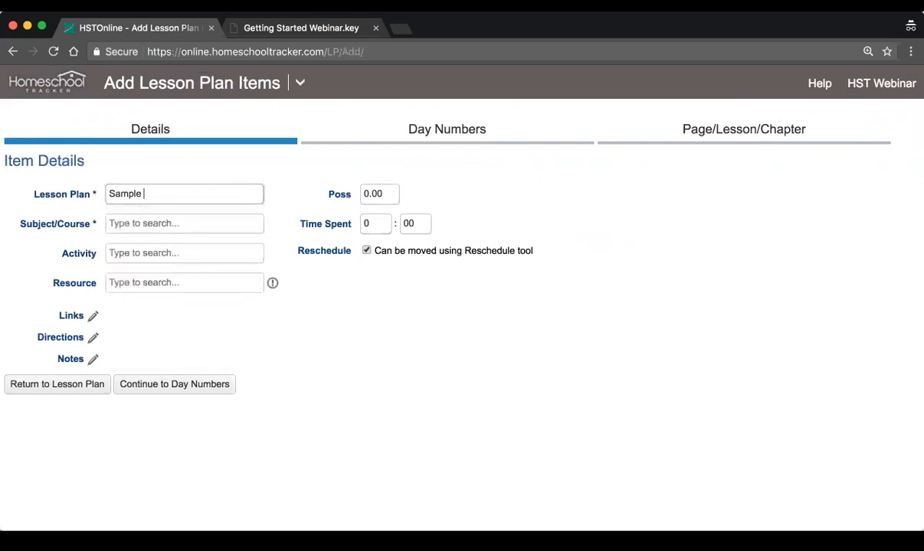
pyautogui.write('Plan')
pyautogui.press('Tab')
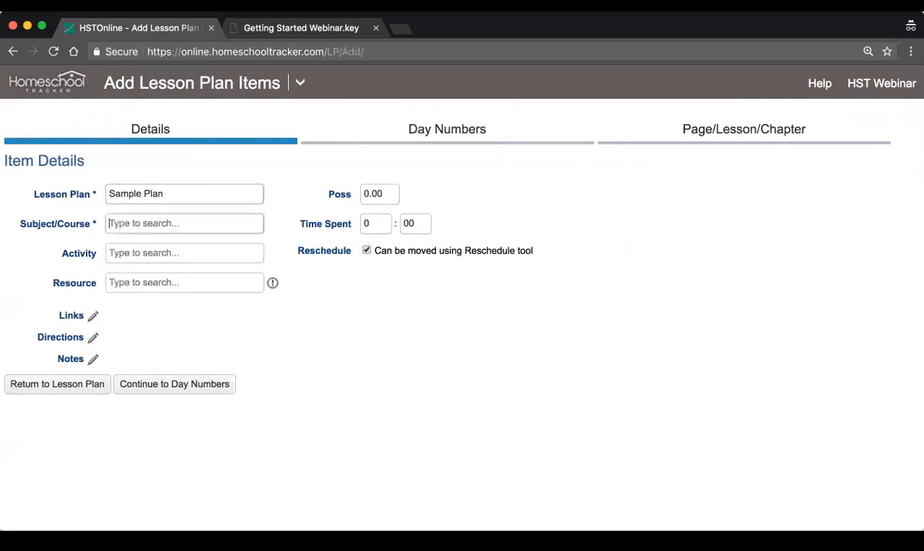
# Set the subject/course to History/Ancient History 1, the activity to Lesson and the resource to the All About Spelling Level 7 Teacher's item
pyautogui.click(198, 229)
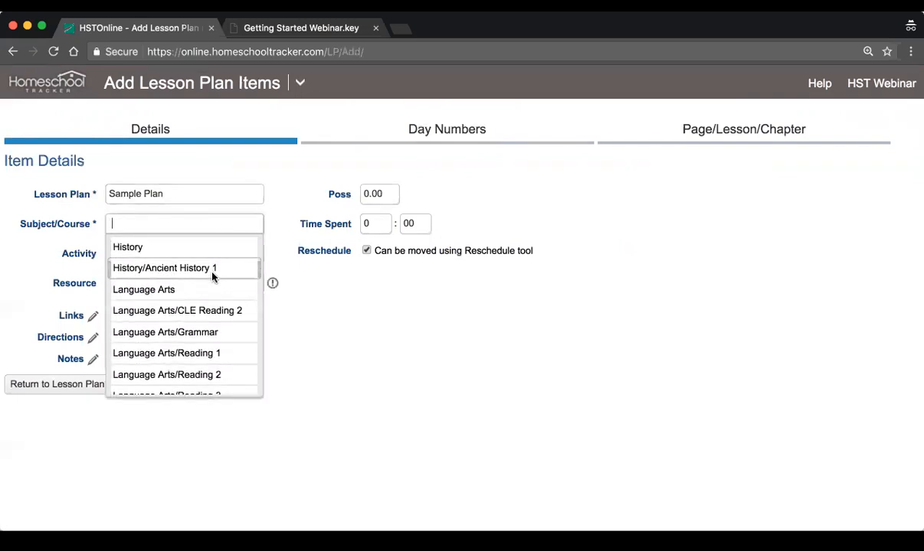
pyautogui.click(239, 268)
pyautogui.click(204, 260)
pyautogui.write('Le')
pyautogui.click(199, 274)
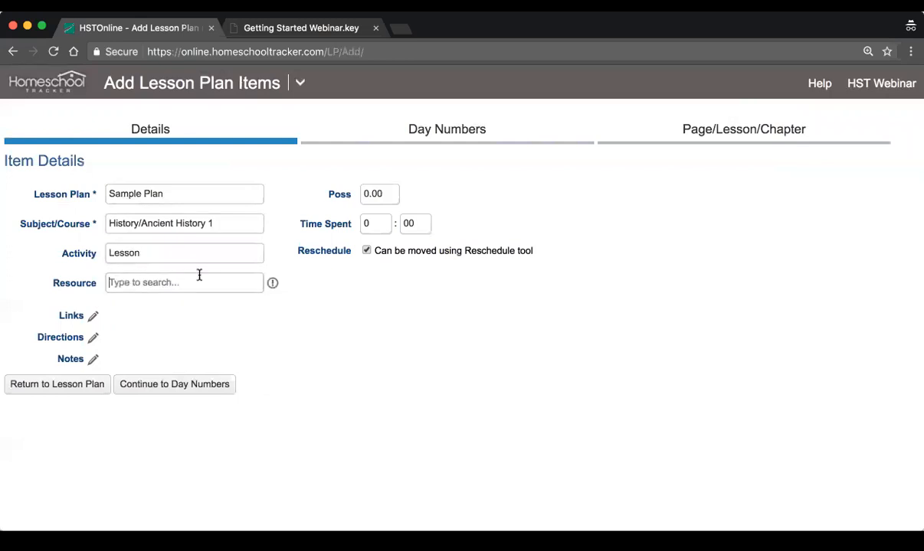
pyautogui.click(198, 282)
pyautogui.click(181, 364)
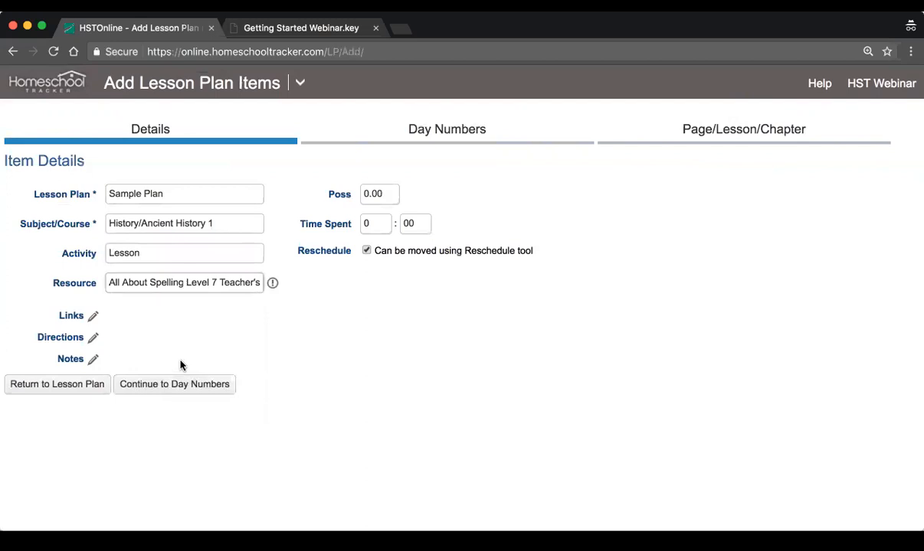
# Set the possible points to 10 and accept day numbers starting on 1 and incrementing by 1
pyautogui.click(380, 192)
pyautogui.write('10')
pyautogui.press('Tab')
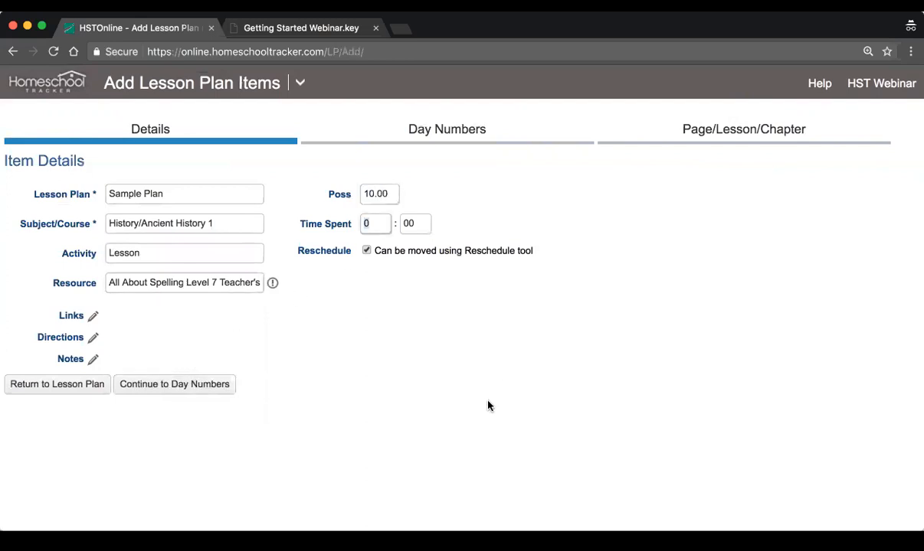
pyautogui.click(213, 384)
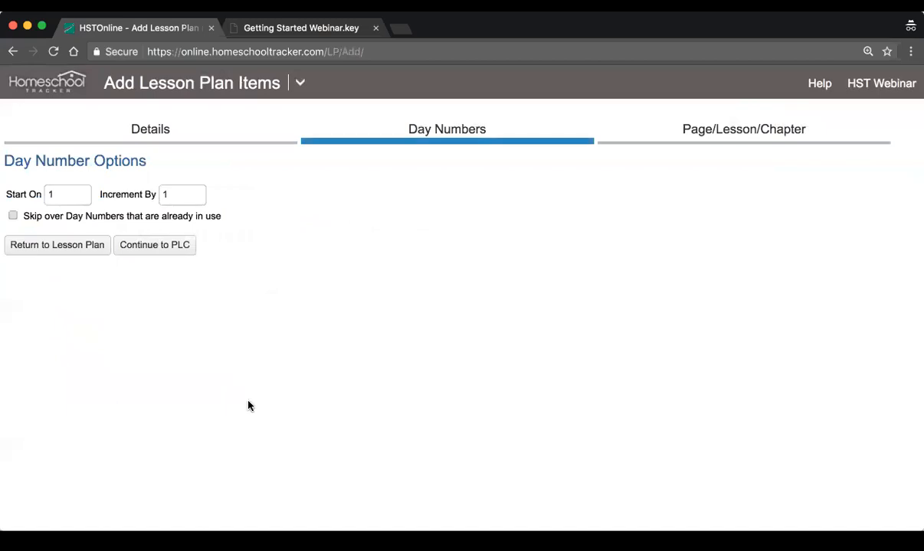
pyautogui.doubleClick(189, 199)
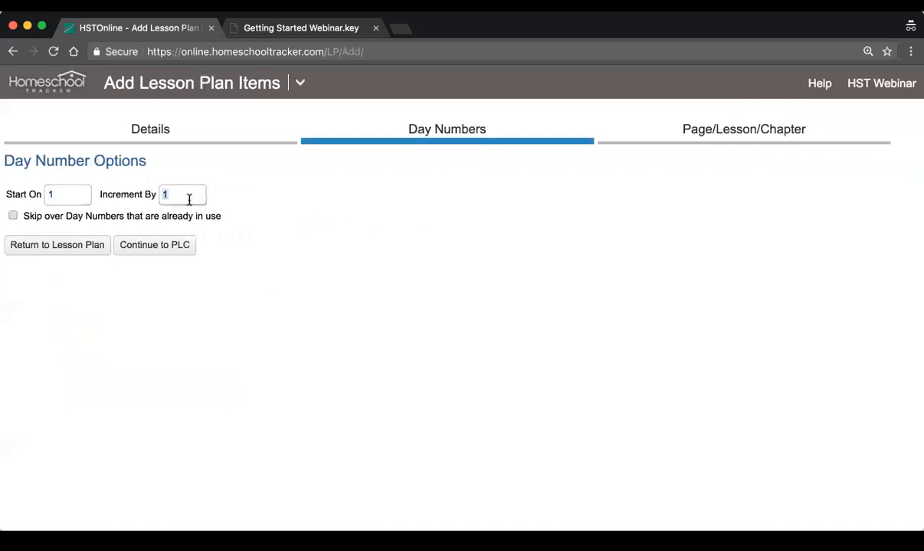
pyautogui.click(159, 251)
# Configure one-part auto-increment with the leading text Lesson, numbered from 1 to 15, and preview the items
pyautogui.click(55, 201)
pyautogui.moveTo(225, 253); pyautogui.dragTo(155, 248)
pyautogui.write('Lesson')
pyautogui.press('Tab')
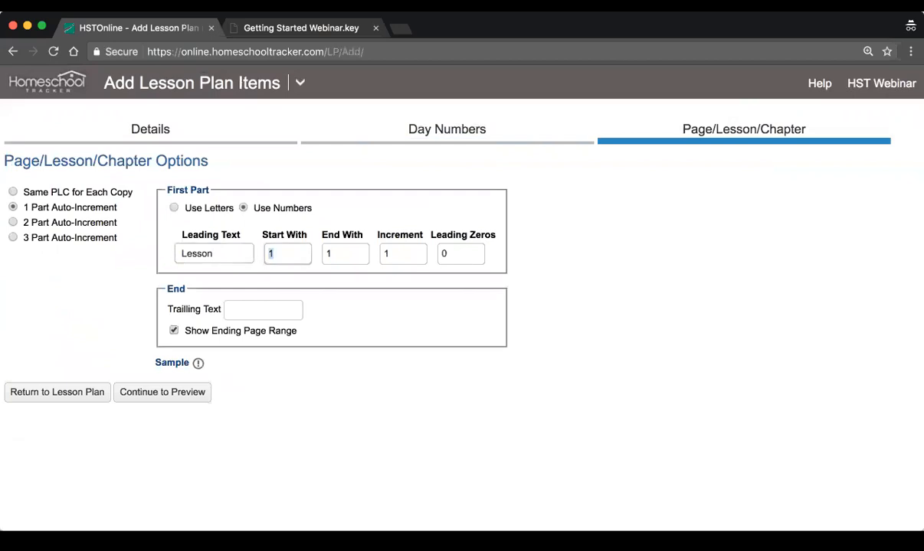
pyautogui.press('Tab')
pyautogui.write('15')
pyautogui.click(163, 392)
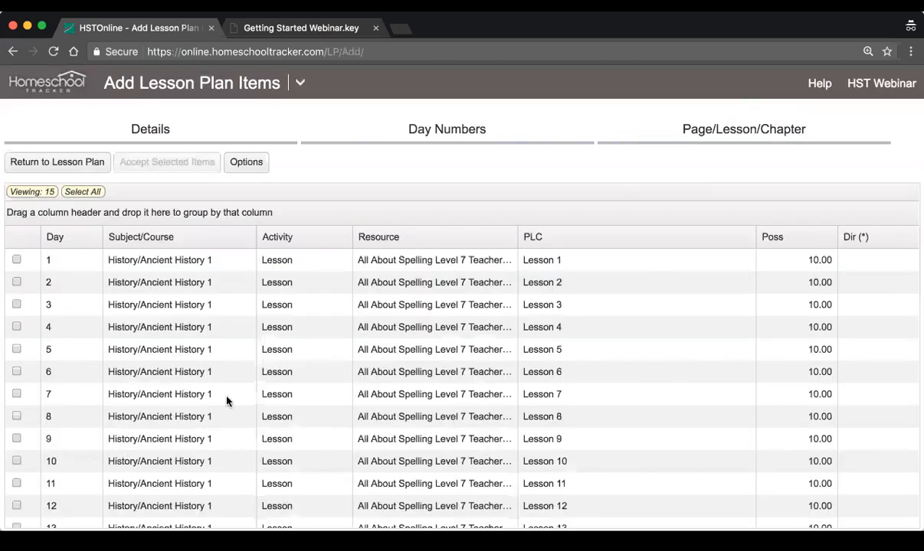
# Review the previewed lesson items from Day 1 to Day 15 and revisit the day number and Page/Lesson/Chapter settings
pyautogui.scroll(-3, 280, 374)
pyautogui.scroll(3, 281, 377)
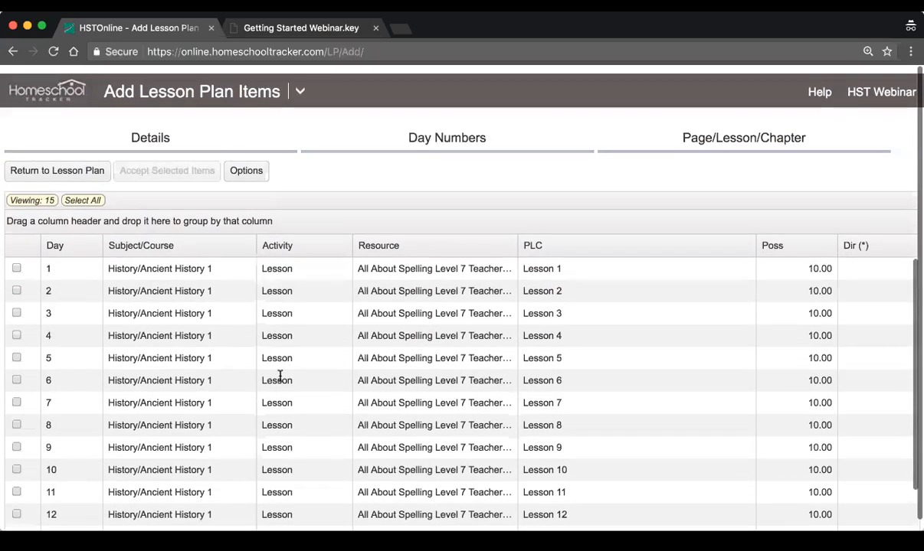
pyautogui.scroll(-3, 444, 383)
pyautogui.scroll(3, 444, 331)
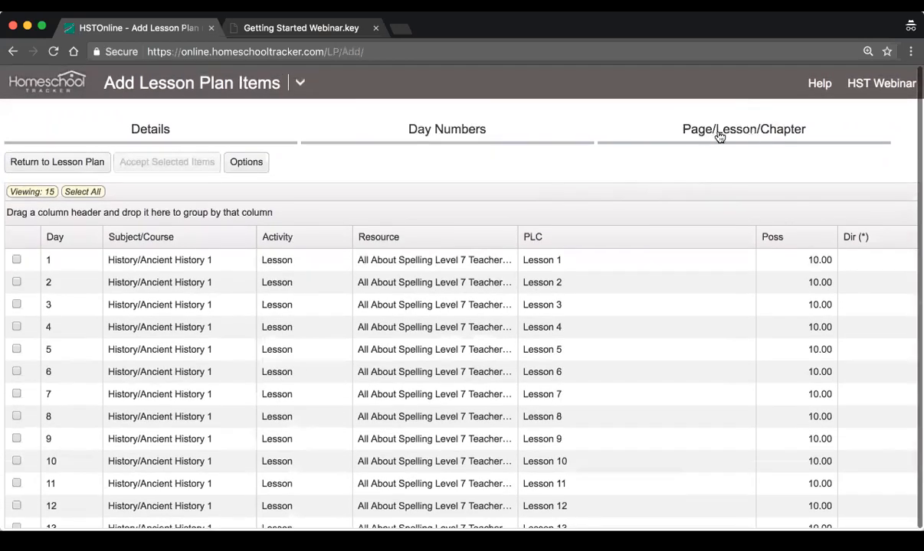
pyautogui.click(726, 130)
pyautogui.click(430, 145)
pyautogui.click(724, 137)
pyautogui.click(159, 398)
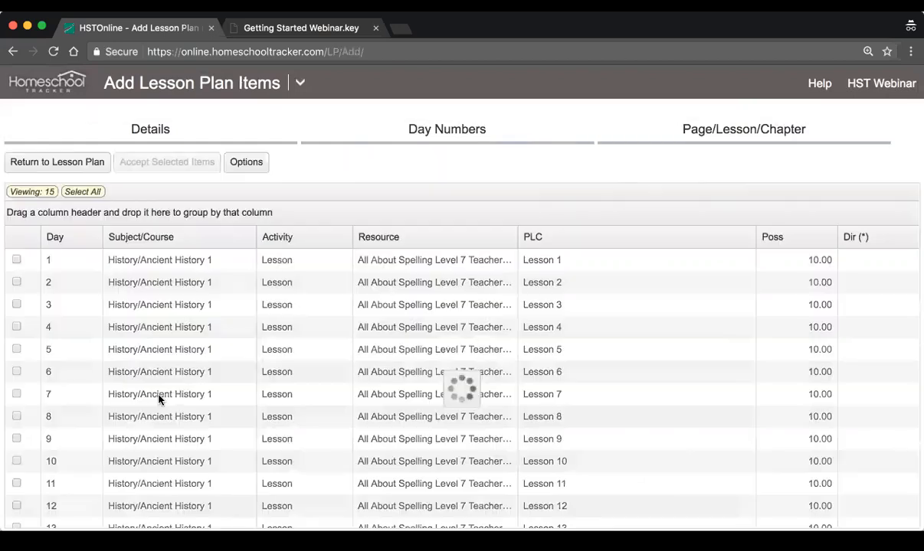
pyautogui.scroll(-3, 358, 392)
pyautogui.scroll(3, 306, 391)
pyautogui.scroll(-3, 207, 367)
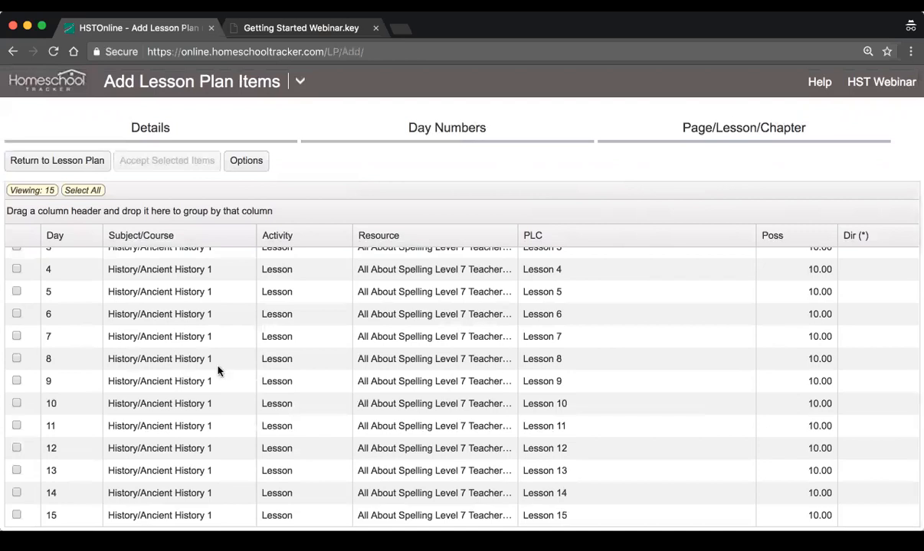
pyautogui.scroll(3, 554, 350)
# Select all of the previewed items and accept them into the lesson plan
pyautogui.click(549, 261)
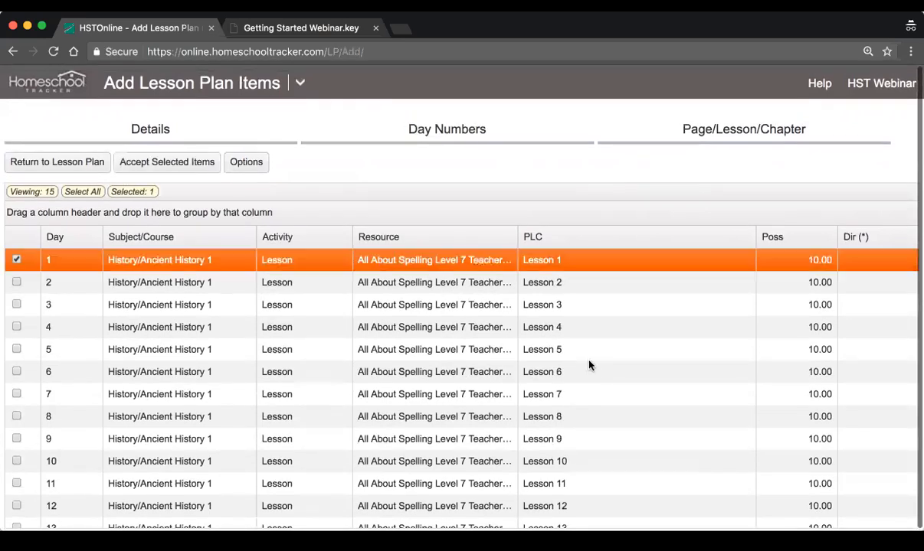
pyautogui.scroll(-3, 587, 365)
pyautogui.click(560, 516)
pyautogui.scroll(3, 346, 395)
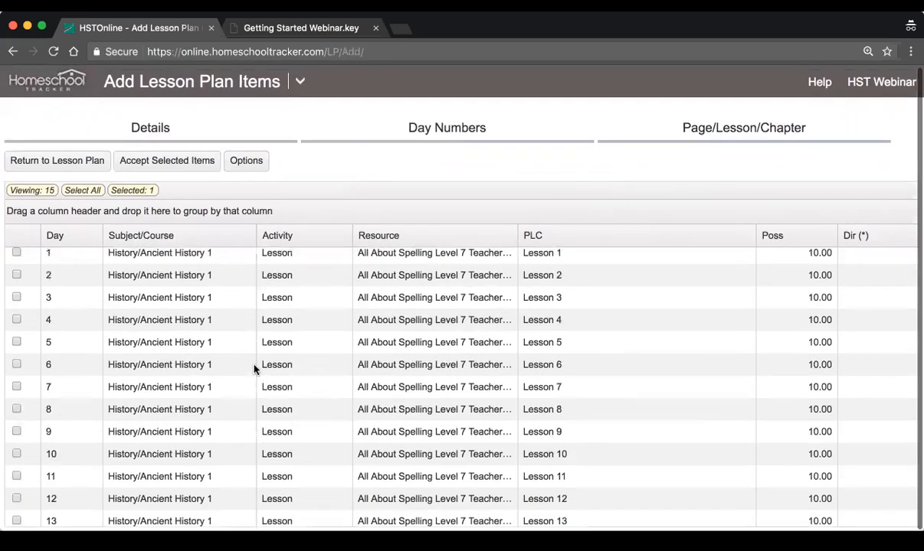
pyautogui.click(82, 190)
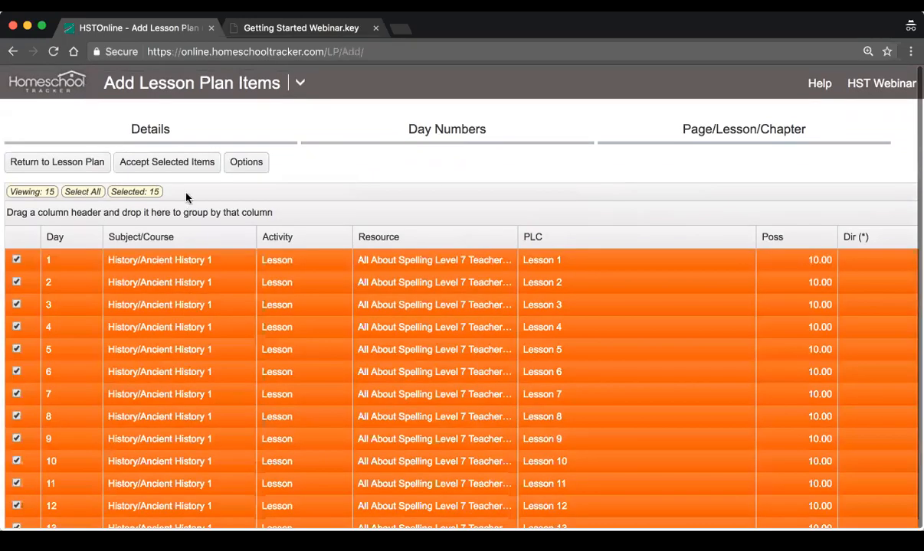
pyautogui.click(177, 163)
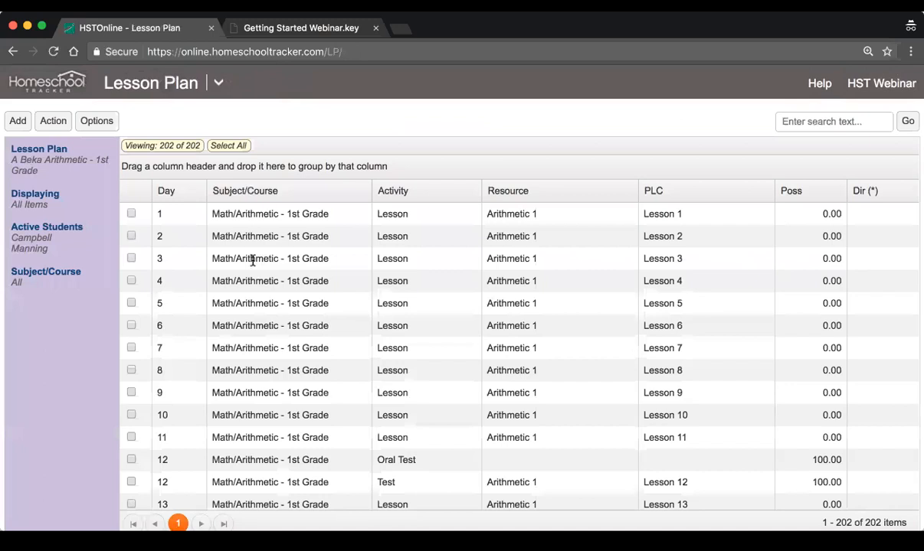
# Change the displayed lesson plan to Sample Plan and look through its lesson rows
pyautogui.click(45, 161)
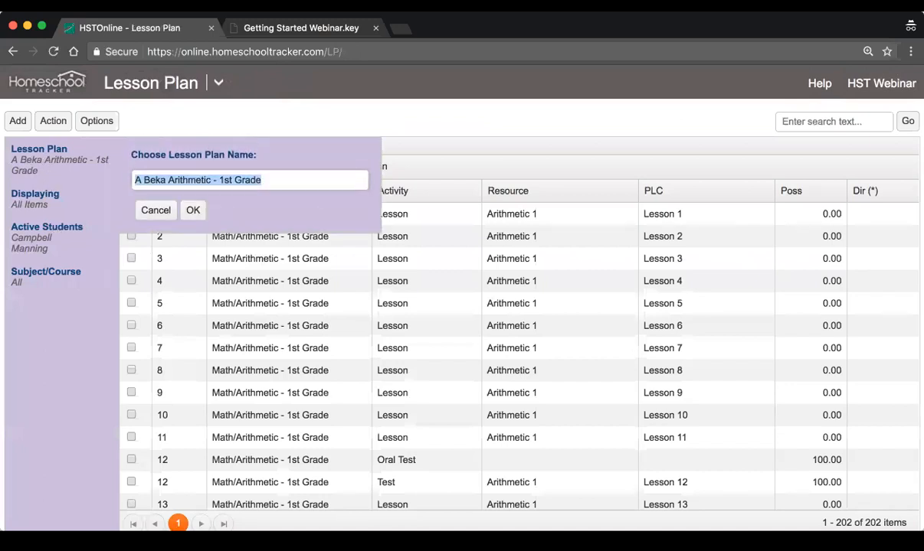
pyautogui.write('sample')
pyautogui.click(192, 203)
pyautogui.click(192, 211)
pyautogui.scroll(-3, 366, 328)
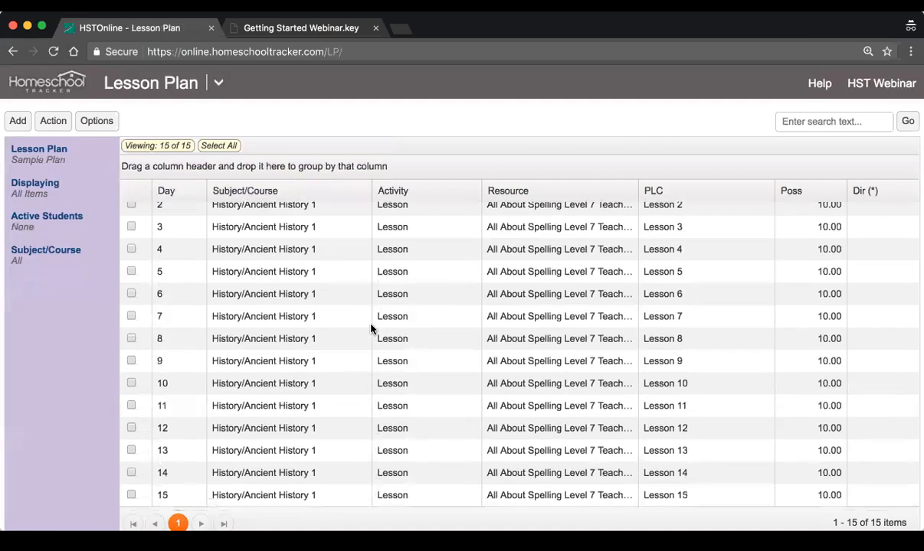
pyautogui.scroll(3, 360, 357)
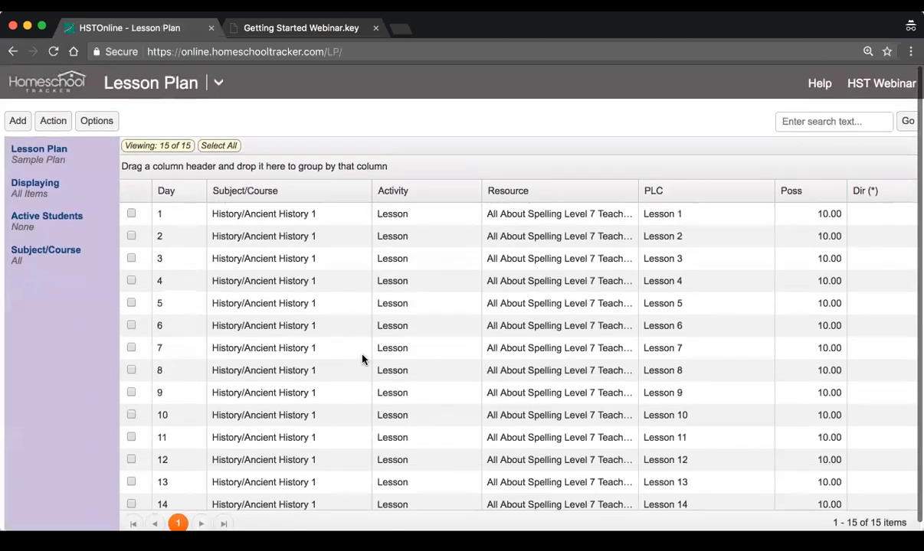
pyautogui.scroll(-2, 363, 359)
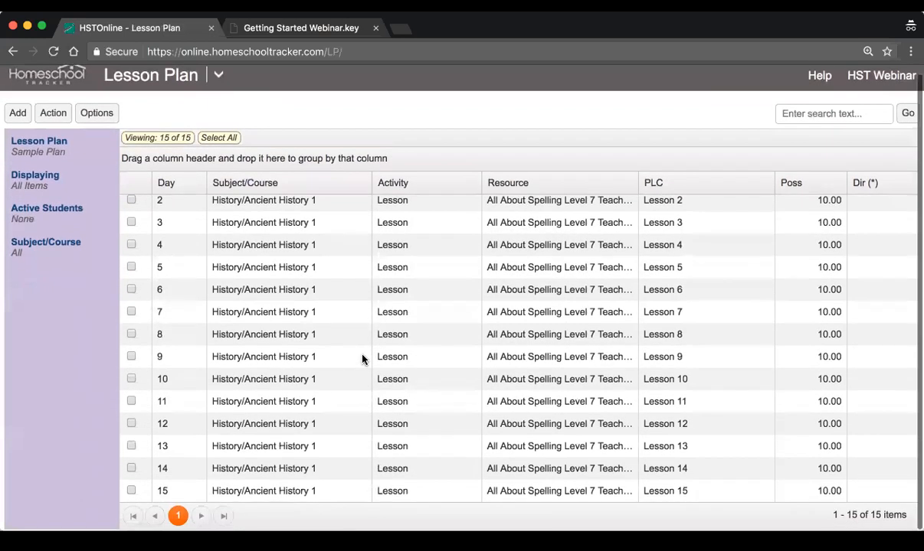
pyautogui.scroll(1, 363, 359)
pyautogui.scroll(-1, 619, 260)
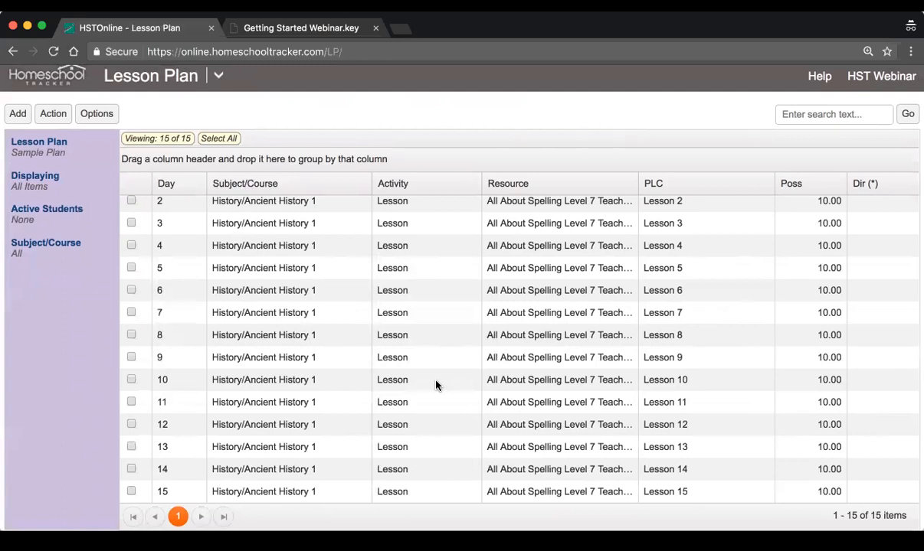
# Start adding a single item to Sample Plan with subject/course History/Ancient History 1 and activity Test
pyautogui.click(16, 114)
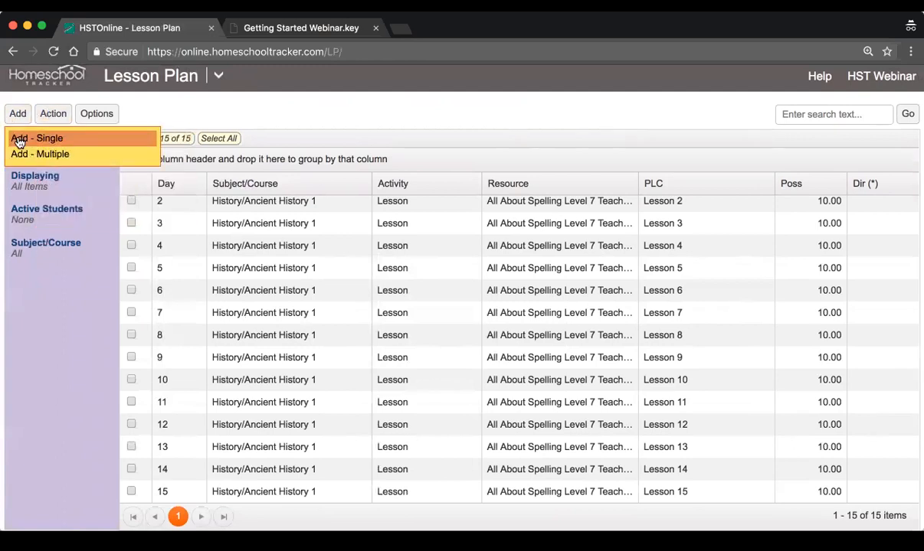
pyautogui.click(27, 138)
pyautogui.click(320, 156)
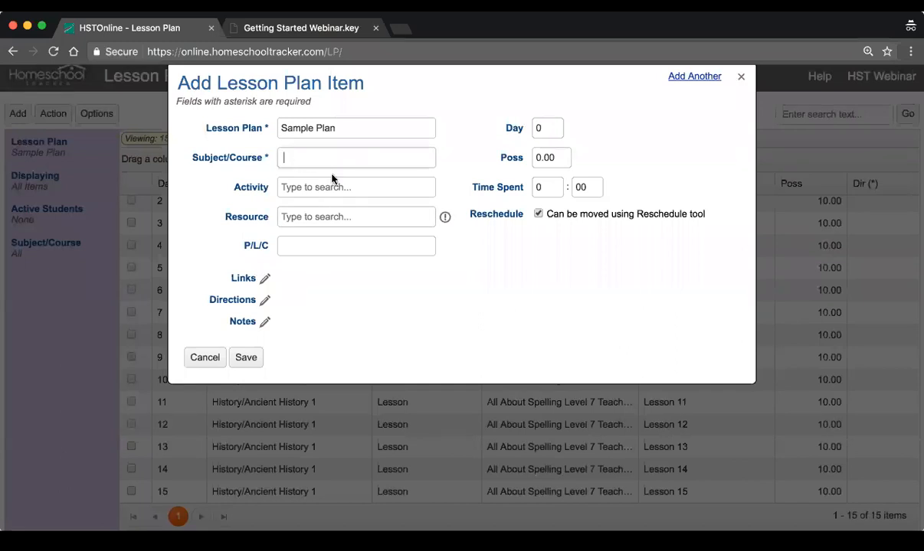
pyautogui.click(402, 201)
pyautogui.click(365, 188)
pyautogui.write('Test')
pyautogui.click(346, 205)
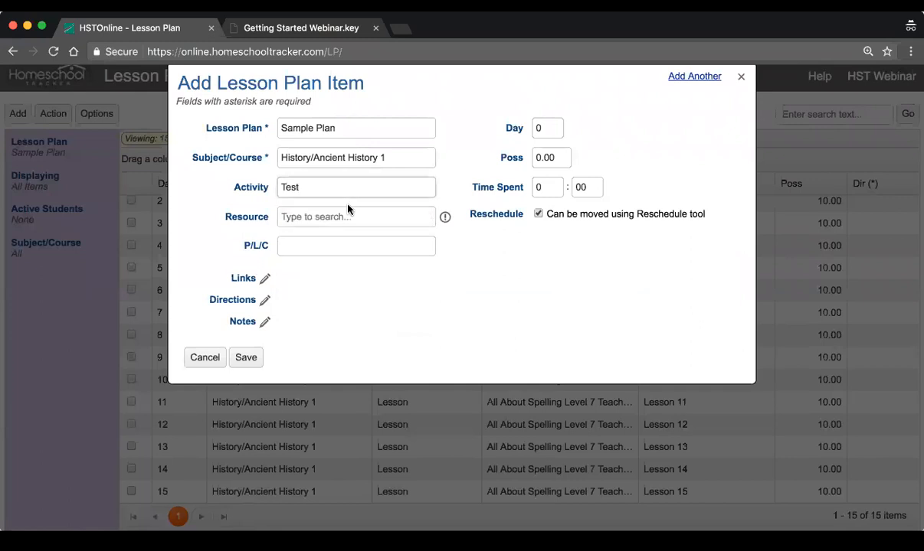
# Set the test's possible points to 100 and its day to 16, and save the item
pyautogui.click(554, 156)
pyautogui.write('100')
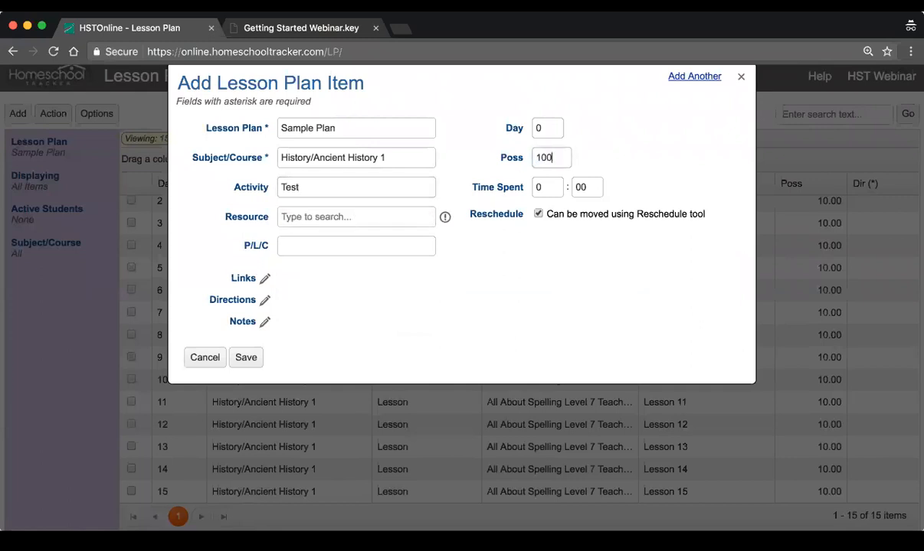
pyautogui.click(540, 128)
pyautogui.write('16')
pyautogui.click(246, 357)
# Highlight the Day 16 test row and review it together with the preceding lessons
pyautogui.scroll(-1, 520, 383)
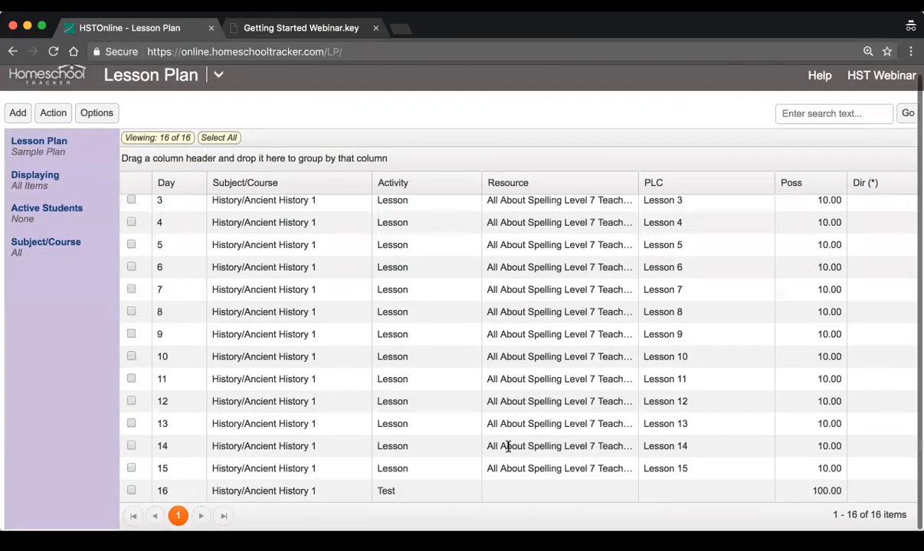
pyautogui.click(362, 494)
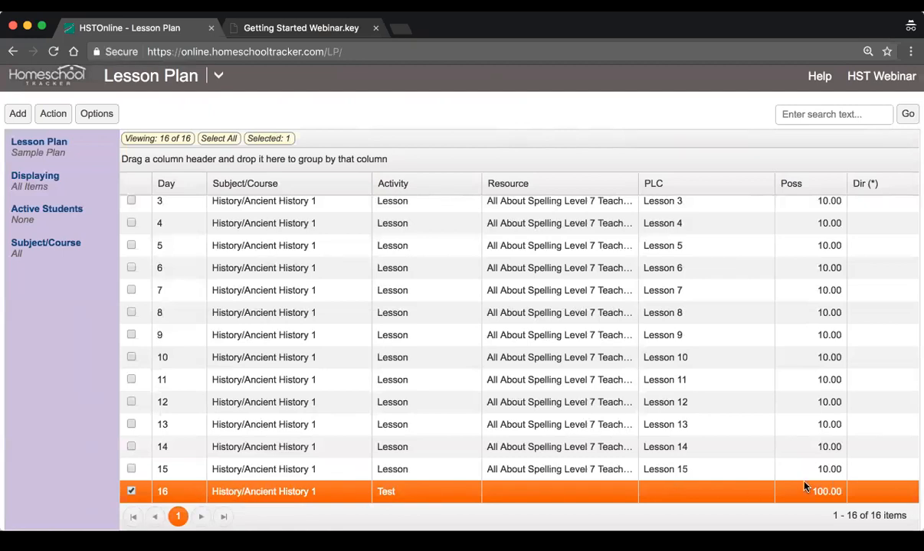
pyautogui.scroll(3, 798, 483)
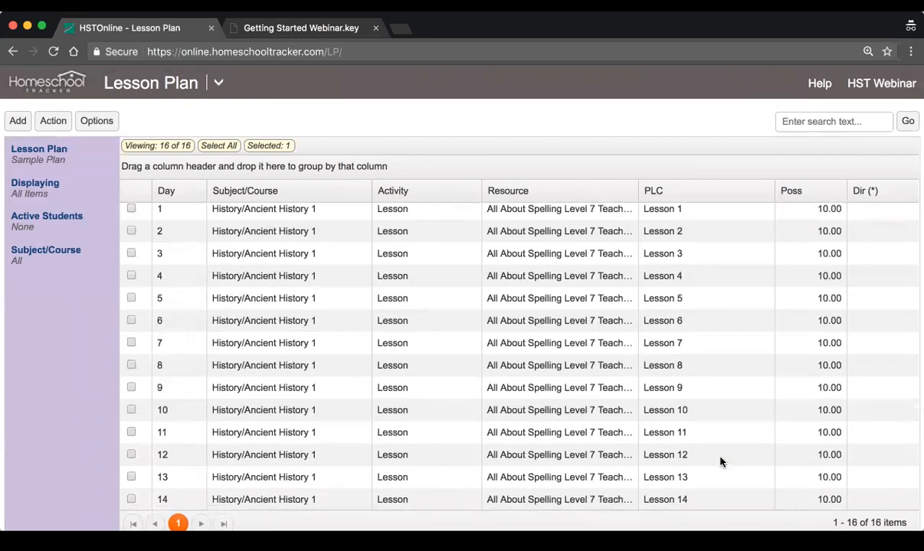
pyautogui.scroll(-3, 719, 460)
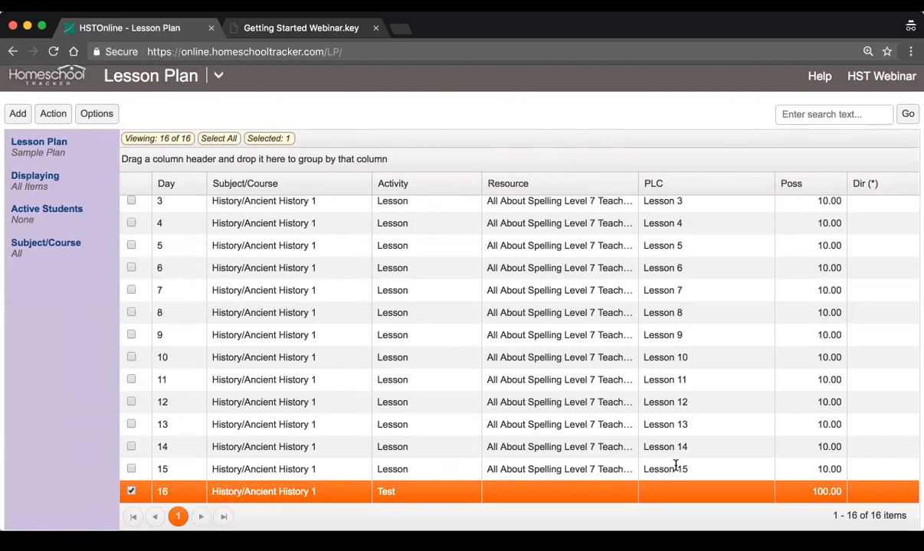
pyautogui.scroll(3, 707, 451)
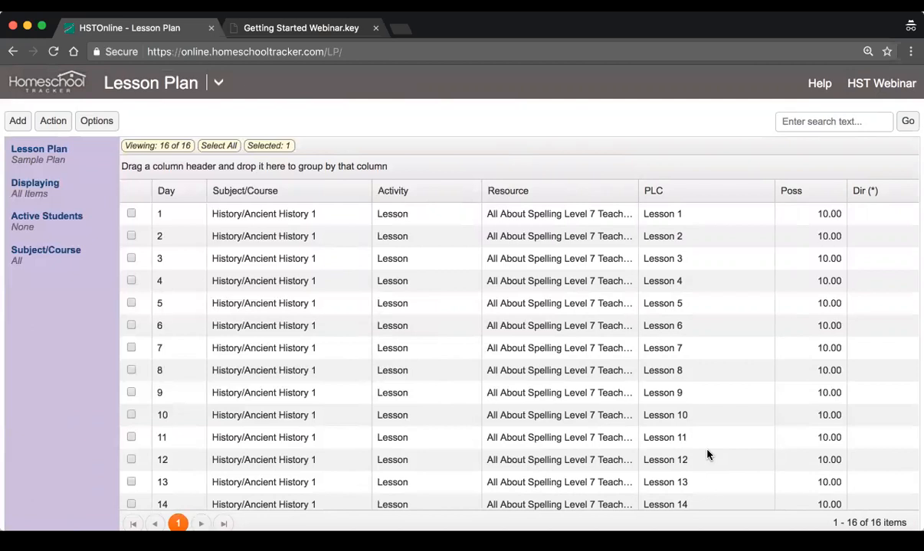
# Switch to the Getting Started Webinar slides, highlight "Import a Lesson Plan" and return to the Homeschool Tracker lesson plan
pyautogui.click(284, 28)
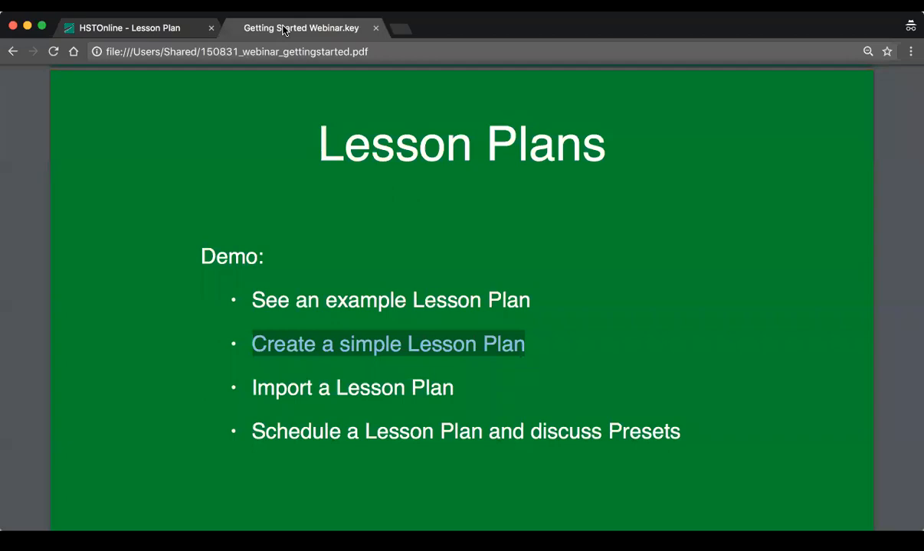
pyautogui.scroll(-1, 341, 371)
pyautogui.moveTo(254, 373); pyautogui.dragTo(505, 371)
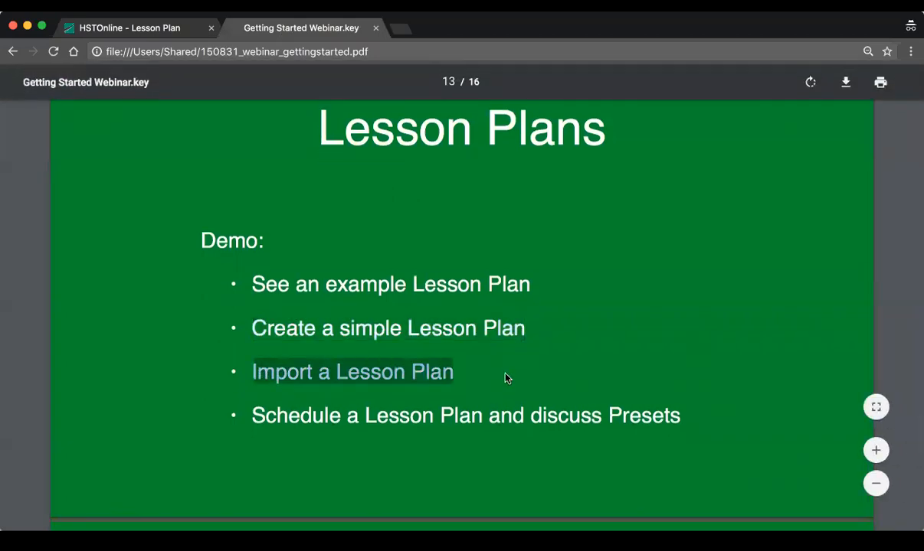
pyautogui.click(164, 30)
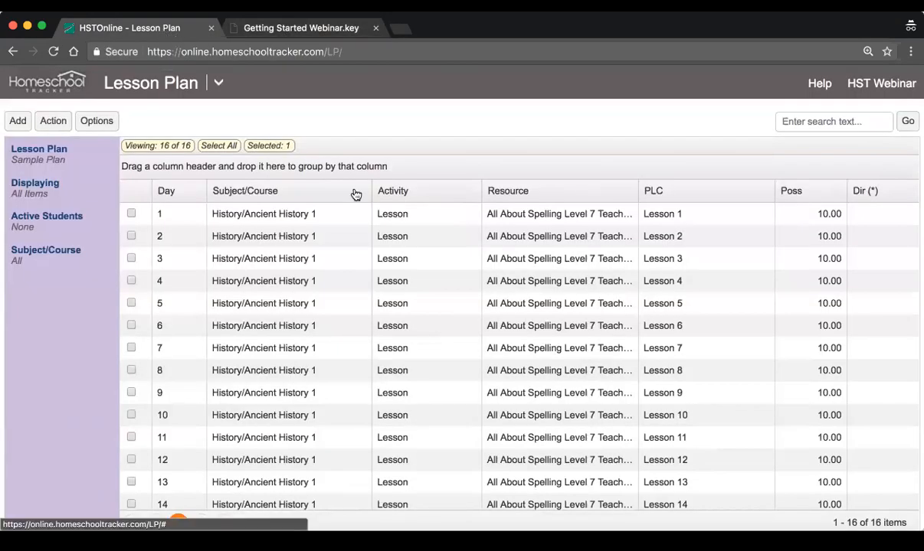
# Open Shared Lesson Plans, clear the search text, list all shared plans and browse them
pyautogui.click(221, 91)
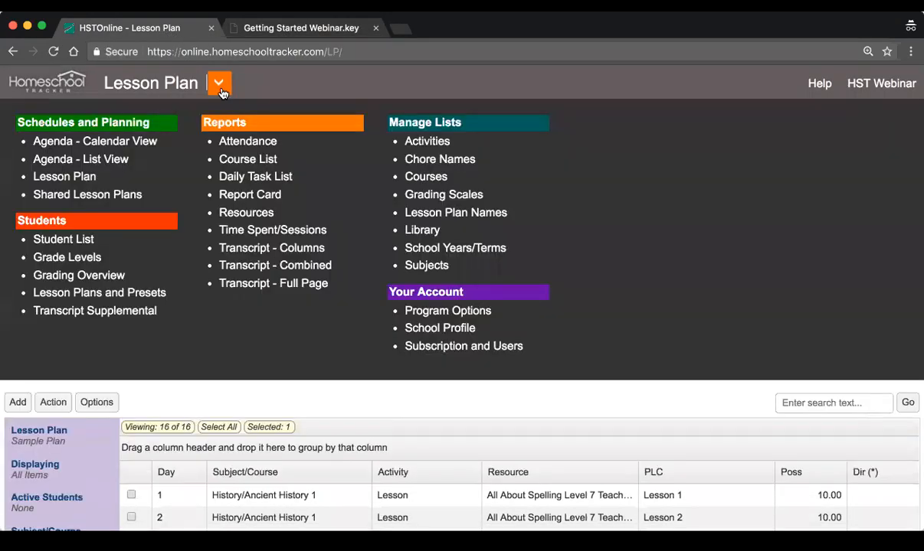
pyautogui.click(116, 197)
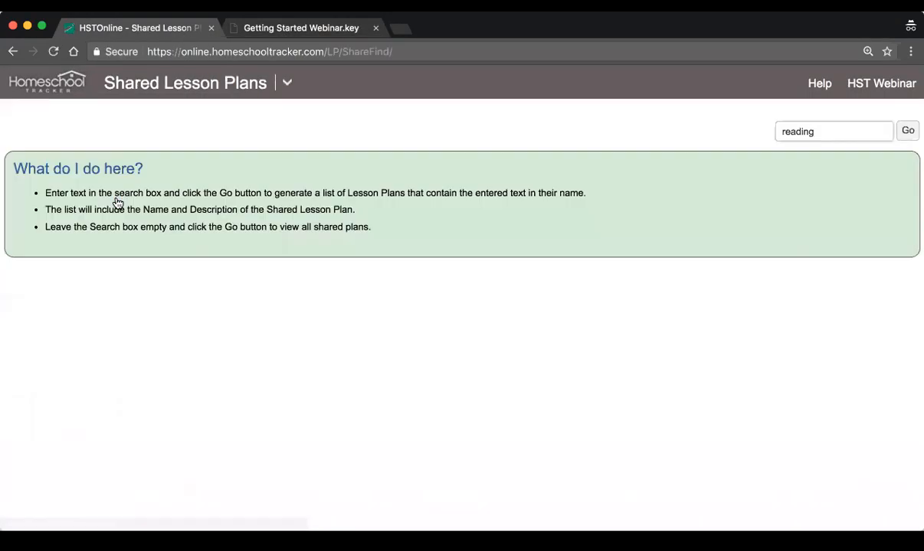
pyautogui.moveTo(814, 137); pyautogui.dragTo(675, 133)
pyautogui.press('BackSpace')
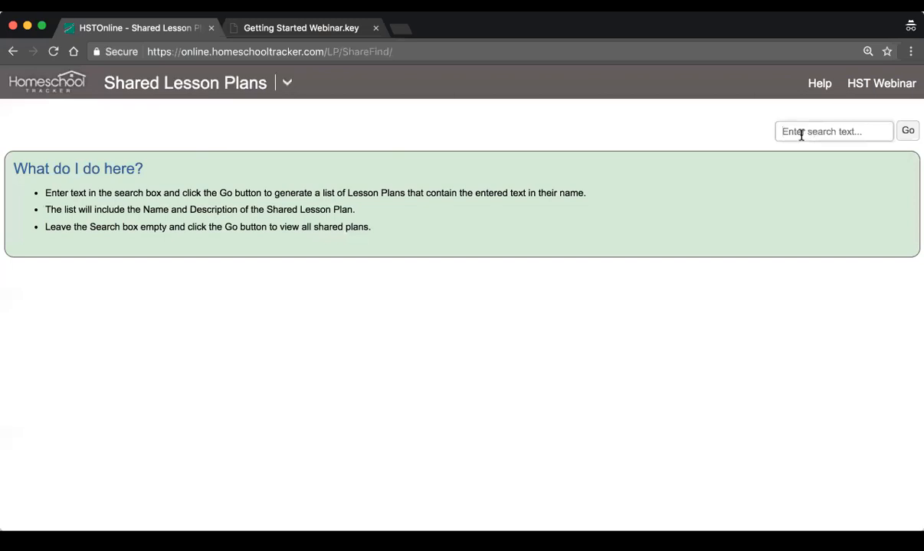
pyautogui.click(904, 133)
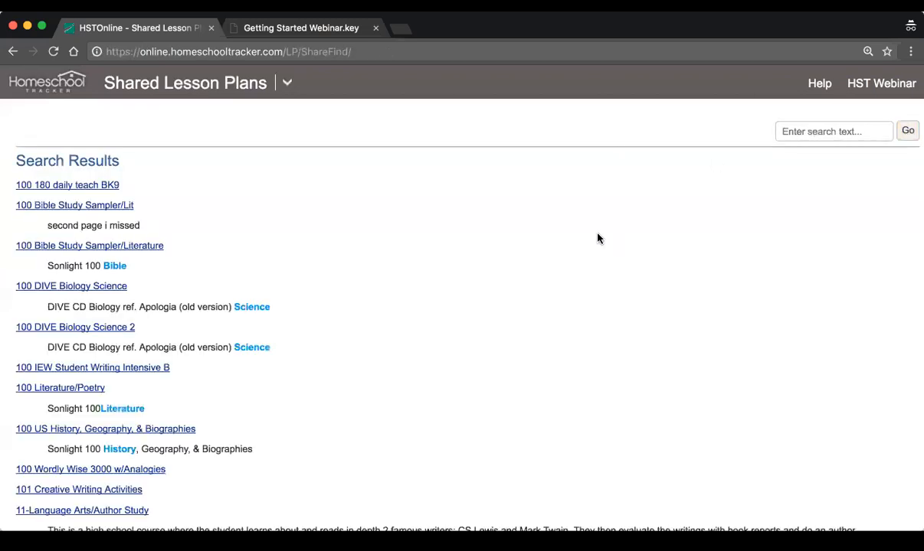
pyautogui.scroll(-4, 592, 237)
pyautogui.scroll(-14, 592, 237)
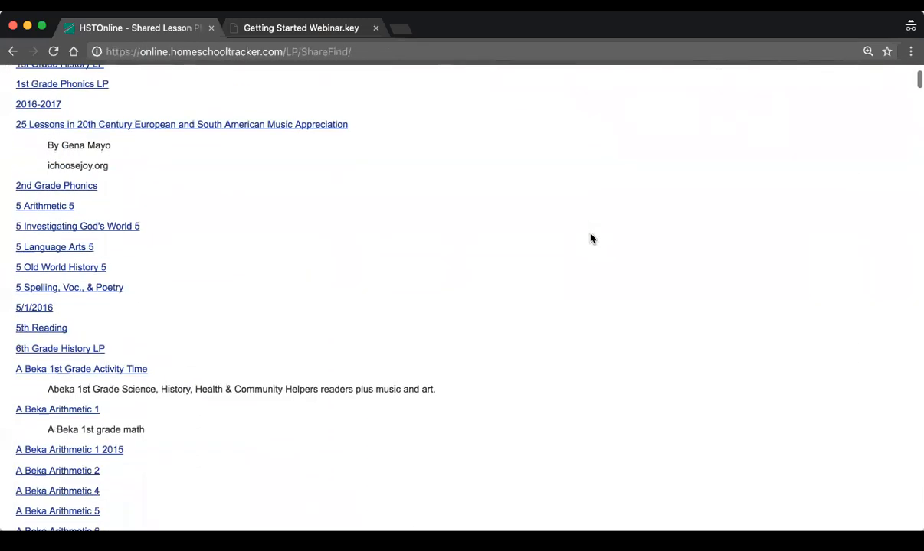
pyautogui.scroll(-15, 591, 238)
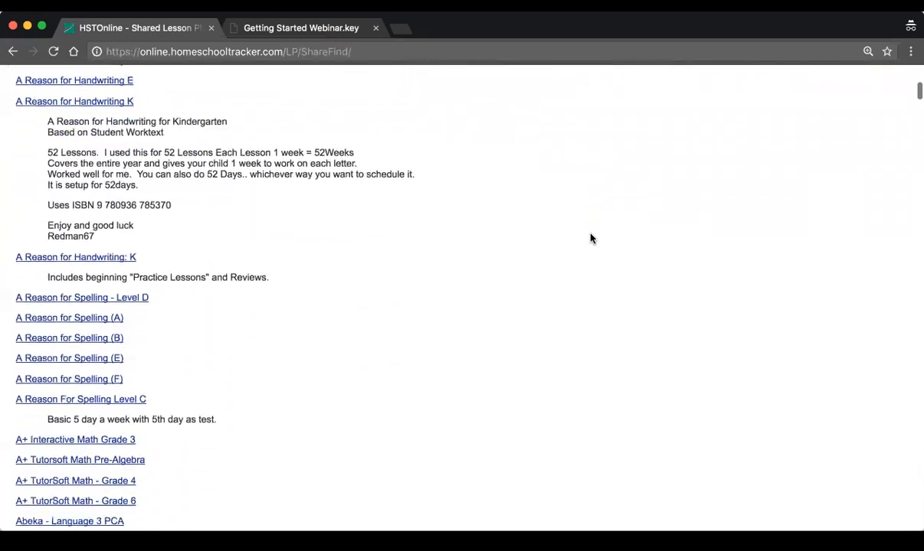
# Browse the full shared lesson plans list from the A Reason for Handwriting plans through the Geography and Geometry plans
pyautogui.scroll(-15, 591, 237)
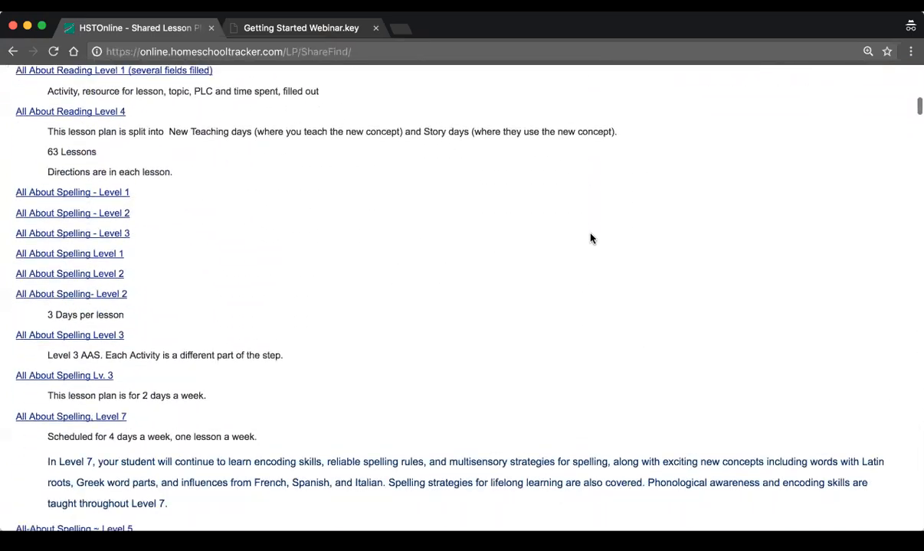
pyautogui.scroll(-15, 592, 238)
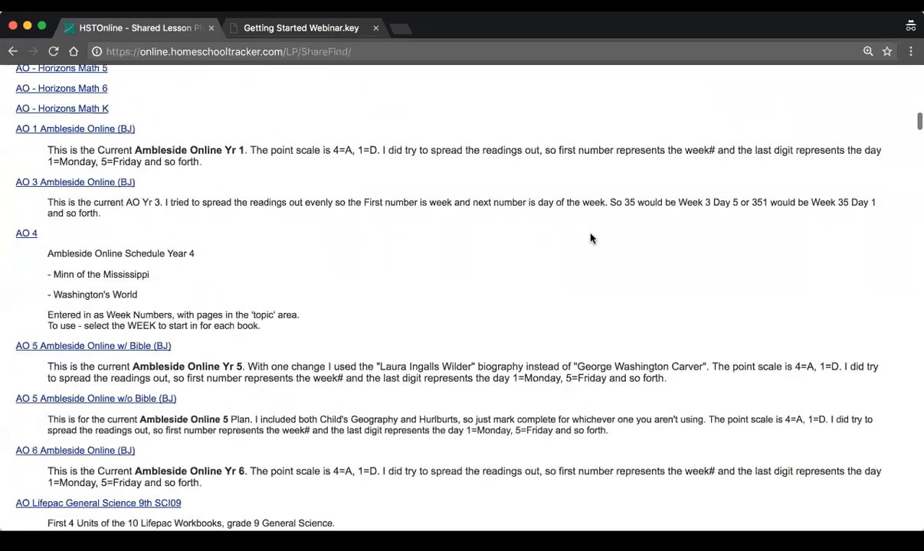
pyautogui.scroll(-15, 591, 238)
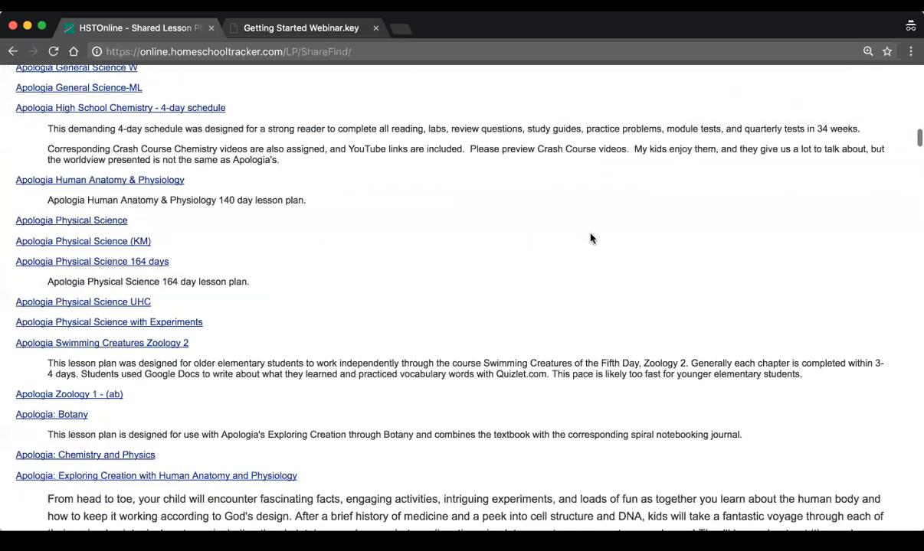
pyautogui.scroll(-15, 591, 237)
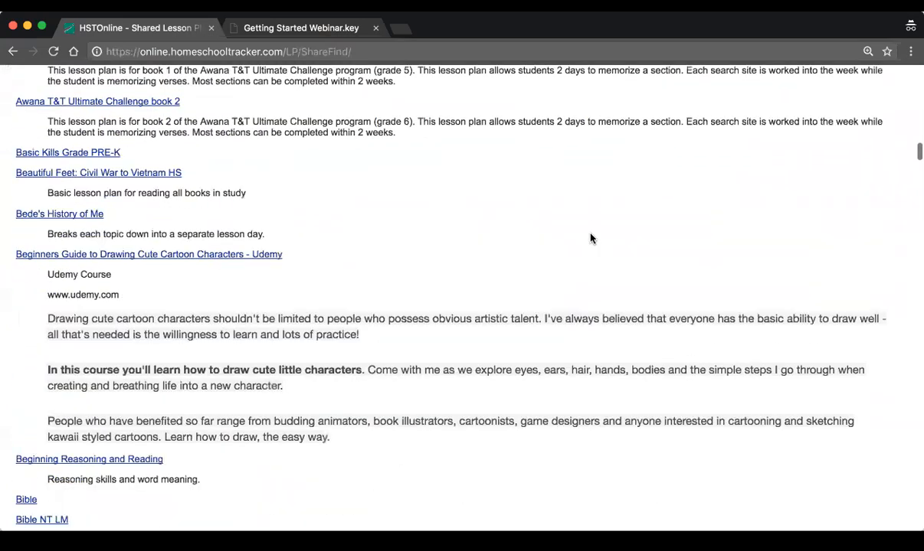
pyautogui.scroll(-15, 590, 238)
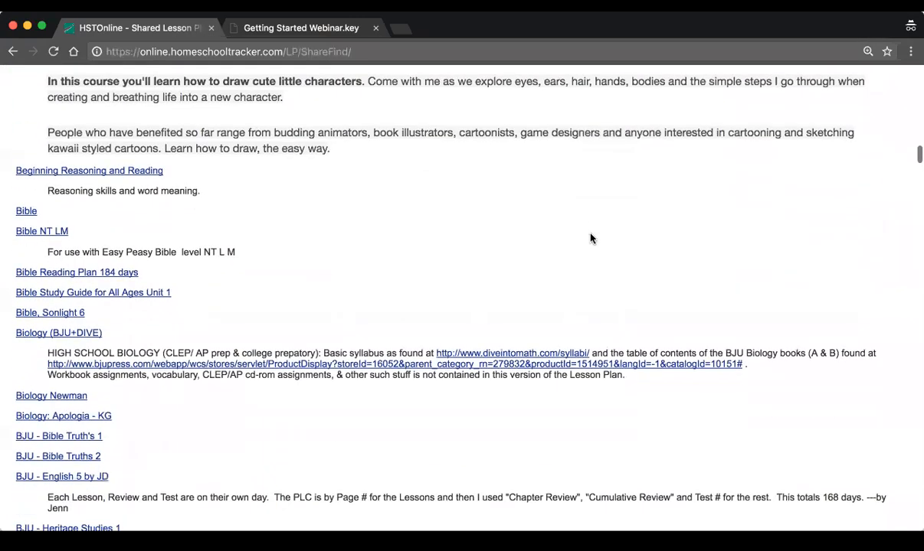
pyautogui.scroll(-5, 590, 238)
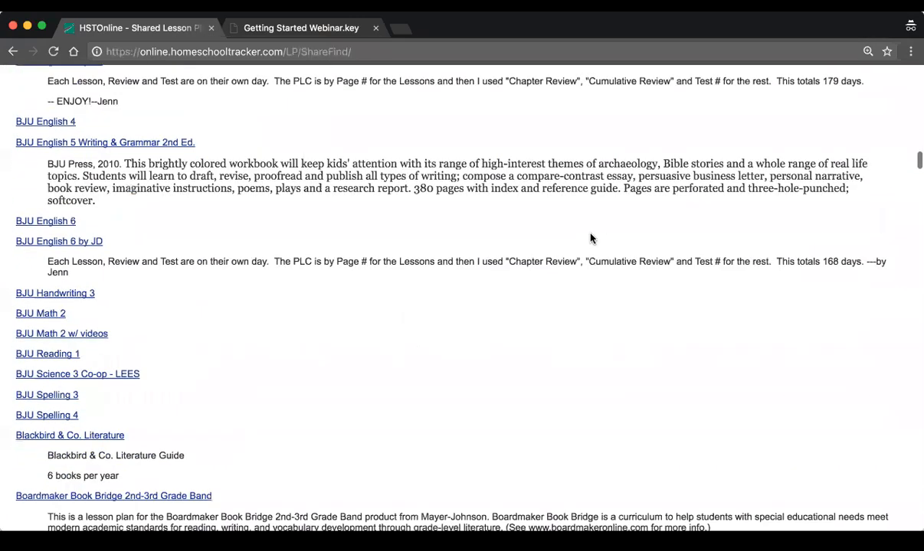
pyautogui.scroll(-5, 591, 238)
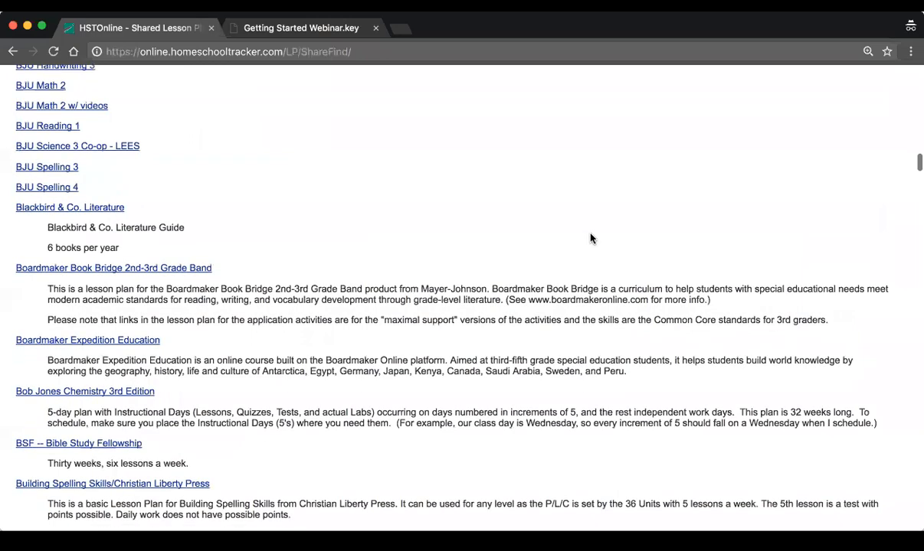
pyautogui.scroll(-10, 591, 239)
pyautogui.scroll(-20, 590, 238)
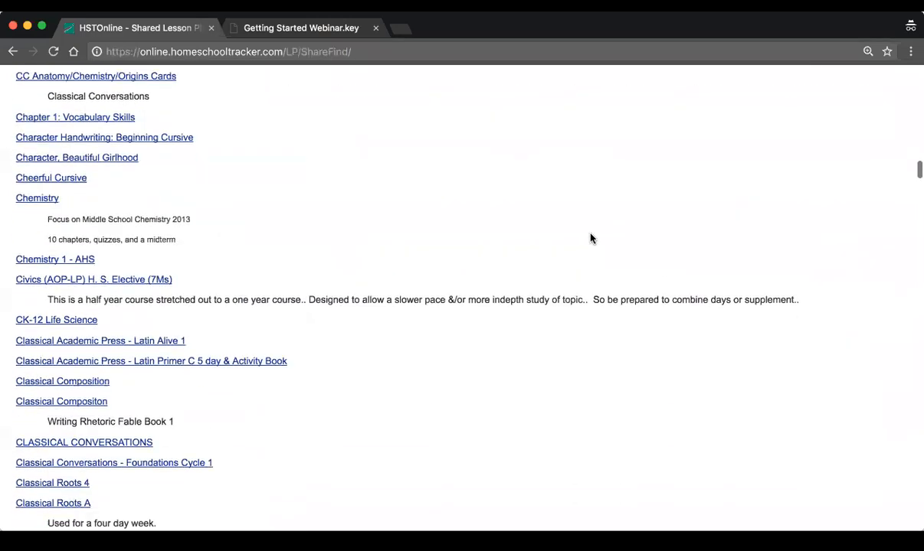
pyautogui.scroll(-20, 591, 238)
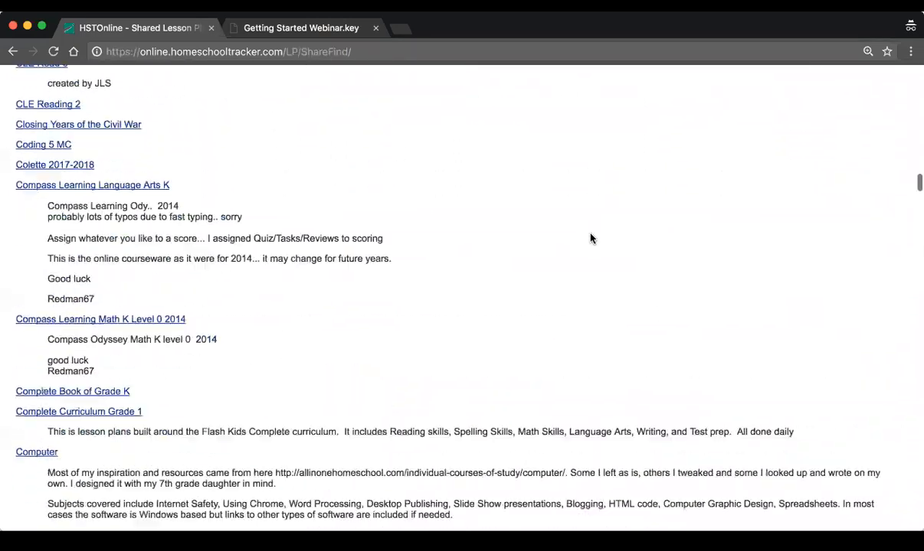
pyautogui.scroll(-20, 590, 238)
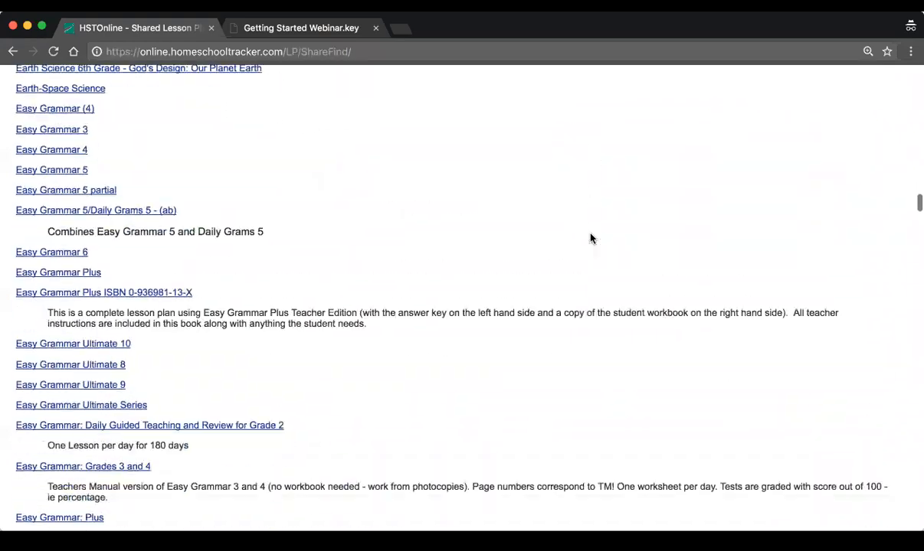
pyautogui.scroll(-20, 590, 238)
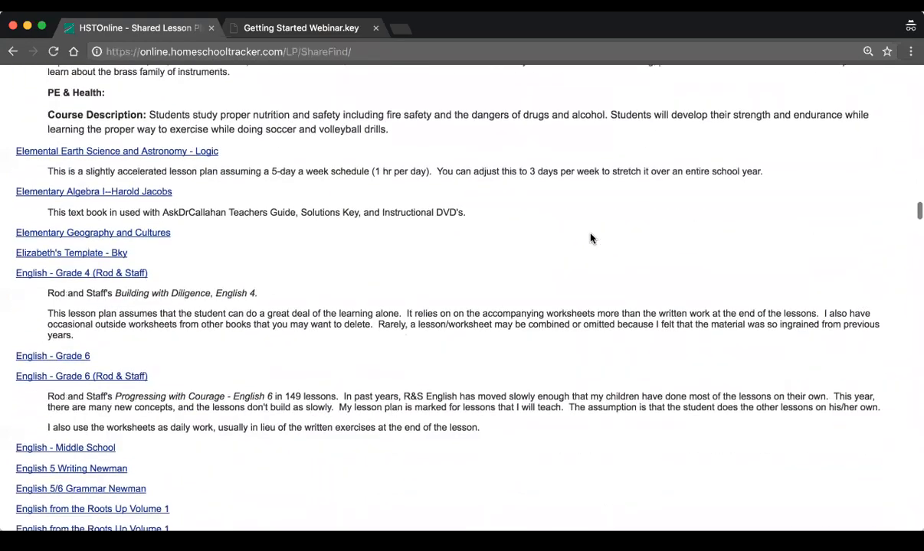
pyautogui.scroll(-10, 591, 238)
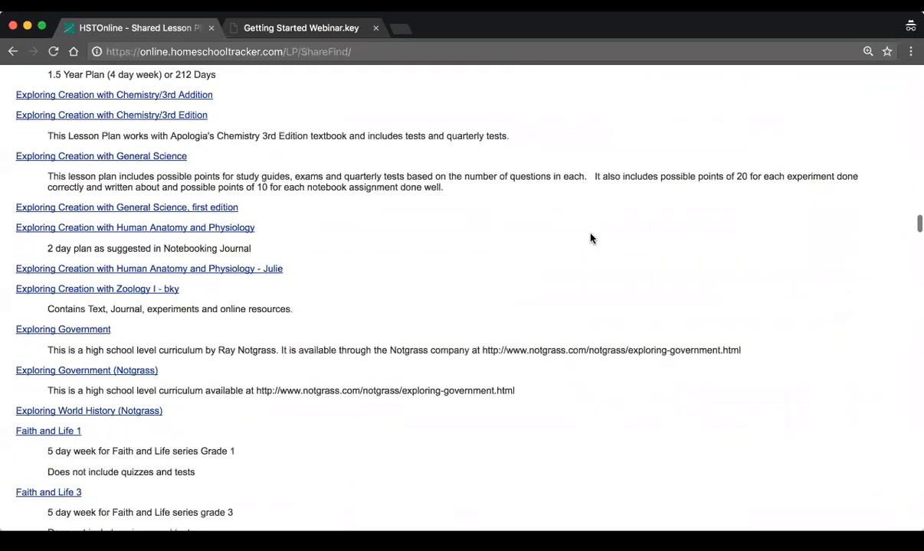
pyautogui.scroll(-5, 590, 239)
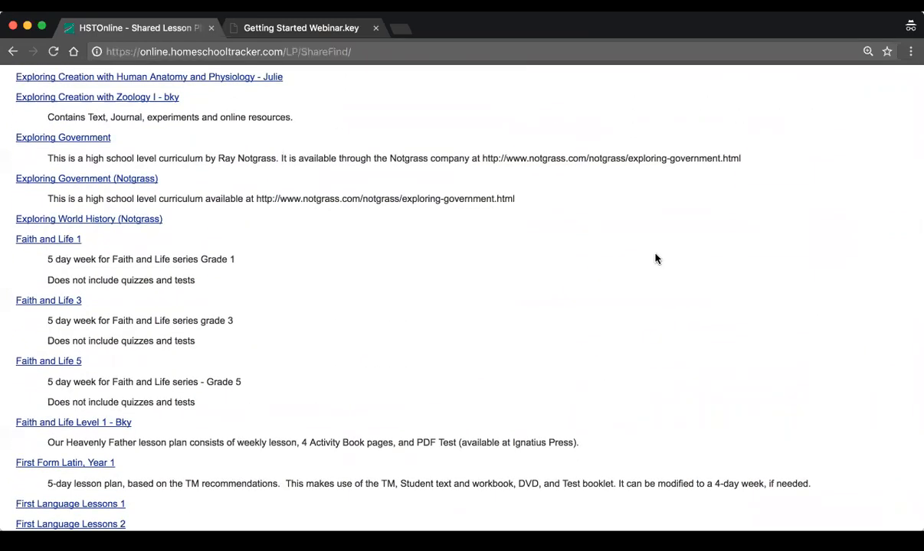
pyautogui.scroll(-10, 654, 259)
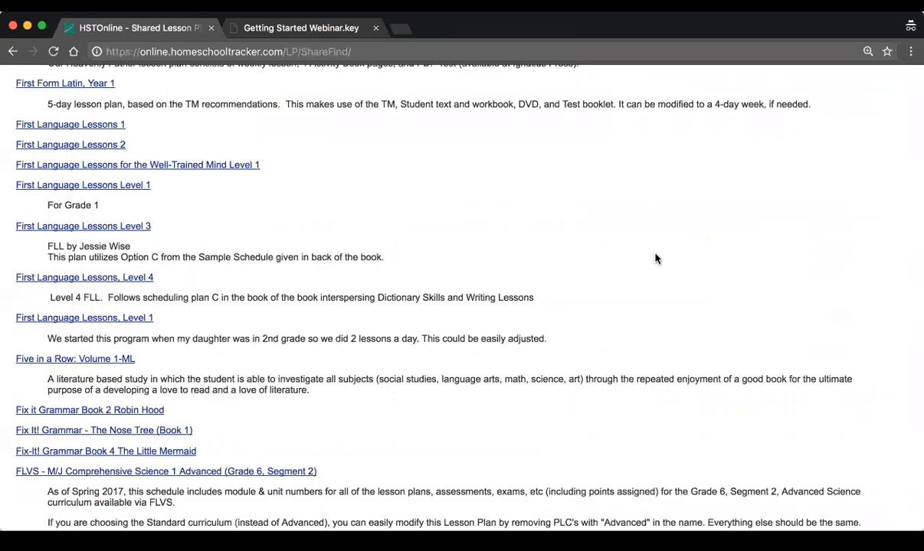
pyautogui.scroll(-6, 655, 259)
pyautogui.scroll(-14, 655, 259)
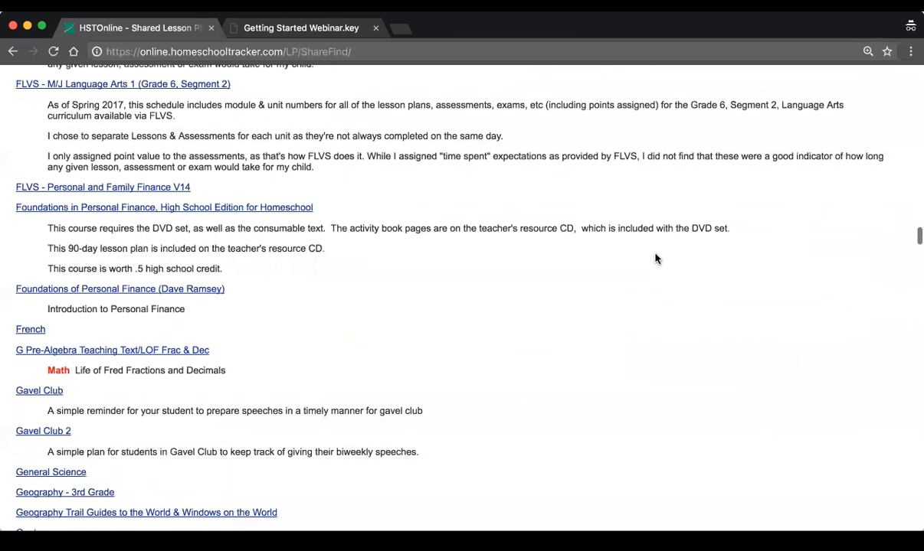
pyautogui.scroll(-4, 655, 259)
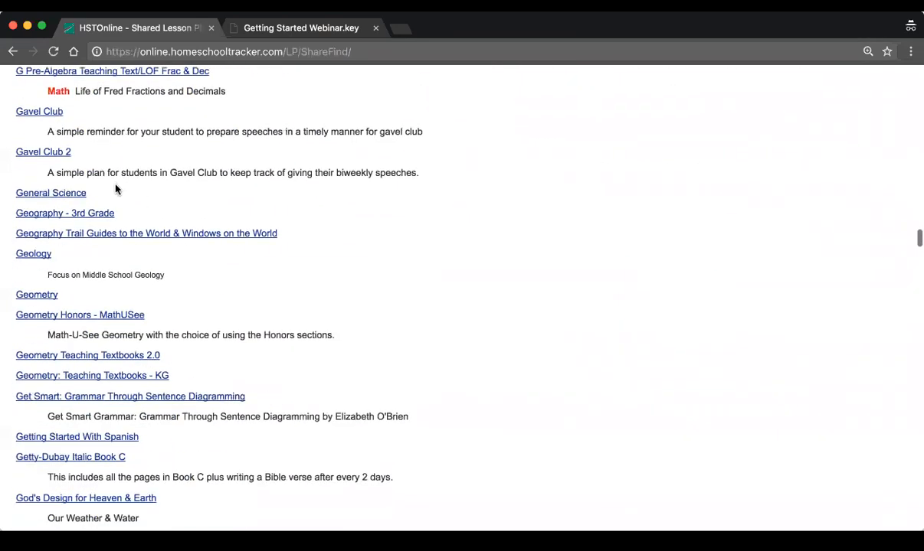
# Highlight the descriptions of the Gavel Club plans and God's Design for the Physical World, and read on through the Handwriting Without Tears plans
pyautogui.moveTo(45, 174); pyautogui.dragTo(447, 171)
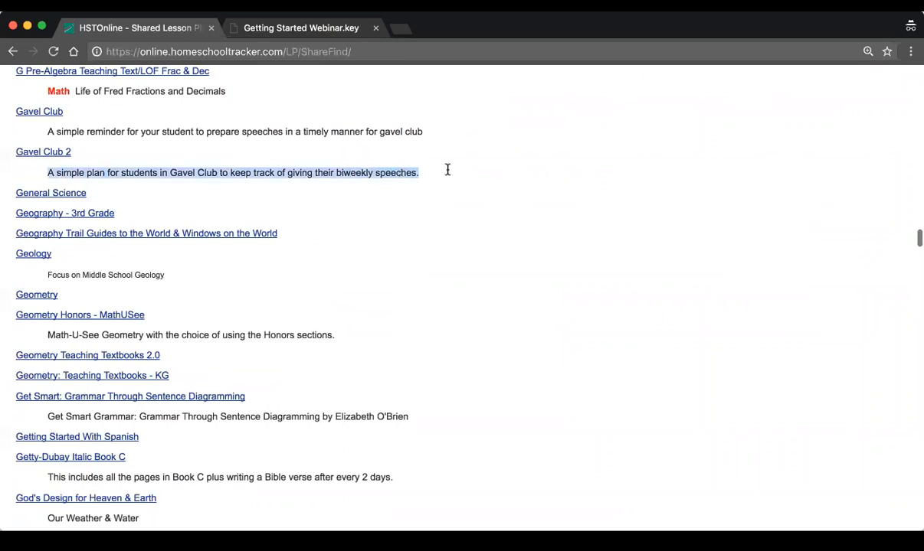
pyautogui.moveTo(193, 132); pyautogui.dragTo(493, 139)
pyautogui.scroll(-6, 289, 282)
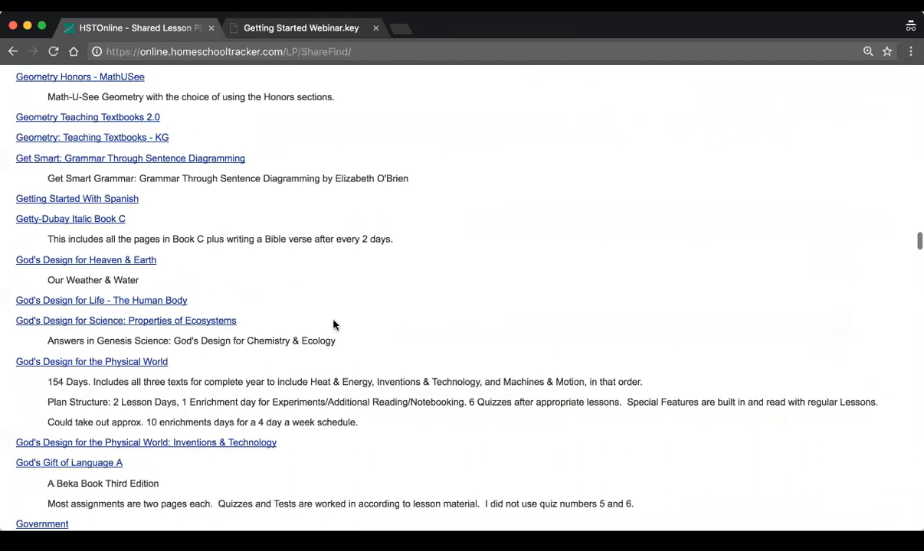
pyautogui.moveTo(48, 381); pyautogui.dragTo(550, 431)
pyautogui.scroll(-5, 551, 431)
pyautogui.scroll(-18, 550, 434)
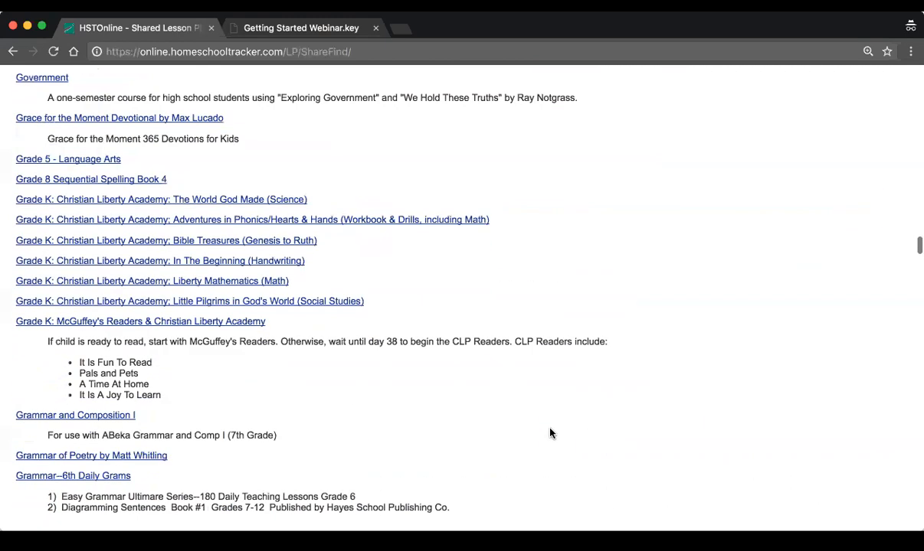
pyautogui.scroll(-10, 550, 433)
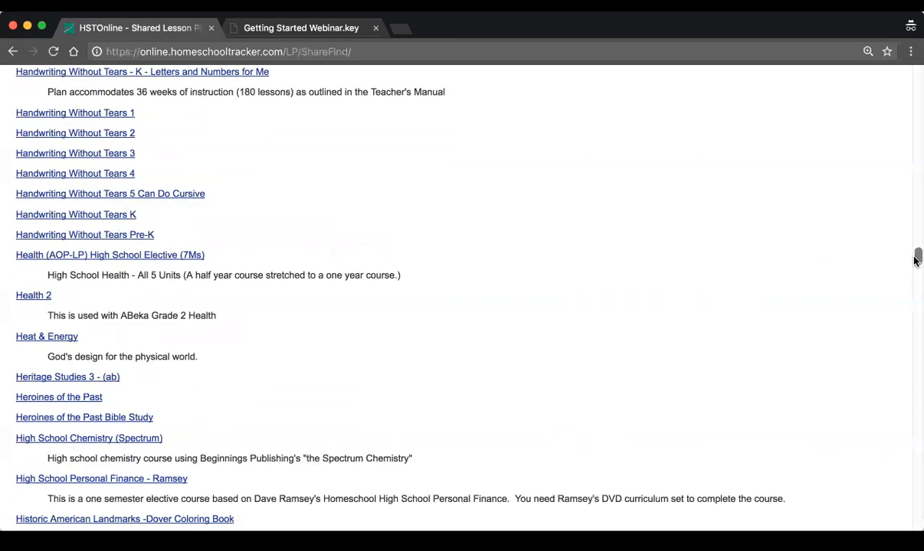
# Search the shared lesson plans for "reading" and open the Usborn First Reading Level 1 plan
pyautogui.moveTo(916, 261); pyautogui.dragTo(917, 75)
pyautogui.click(850, 129)
pyautogui.write('reading')
pyautogui.press('Return')
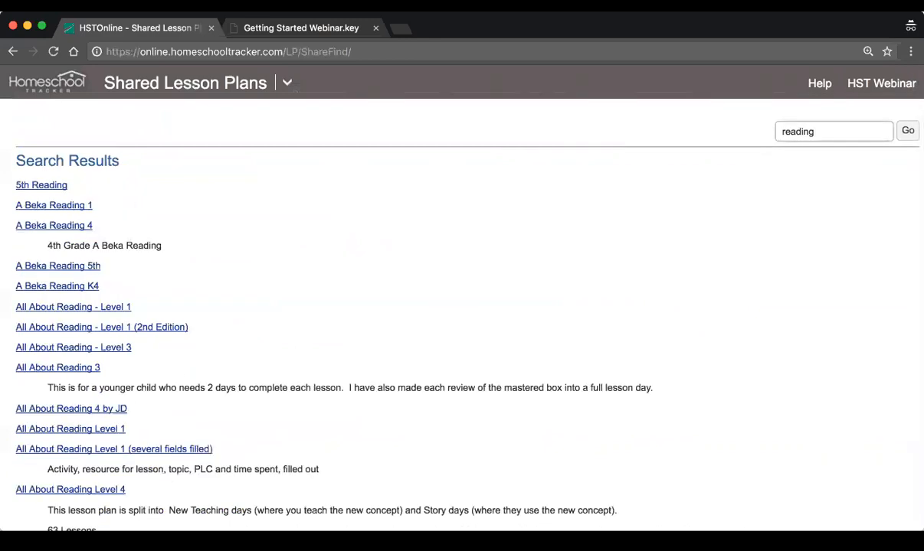
pyautogui.scroll(-20, 328, 403)
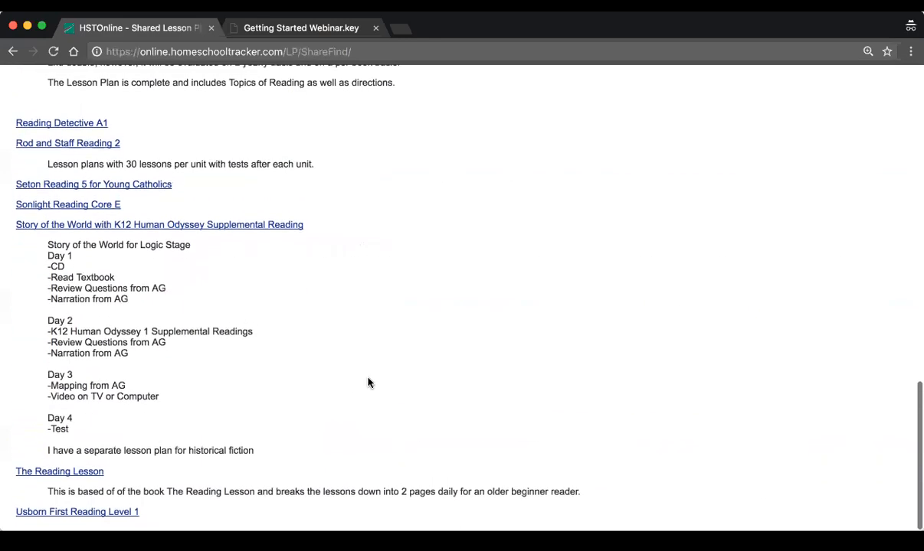
pyautogui.click(88, 518)
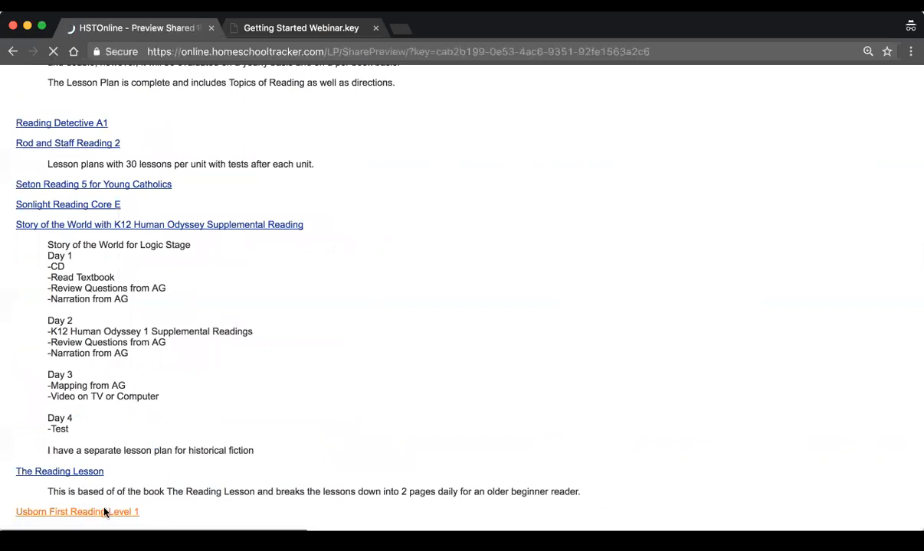
# Review the previewed plan's items, highlighting the Day 1 and Day 2 rows and examining all columns
pyautogui.scroll(-2, 445, 331)
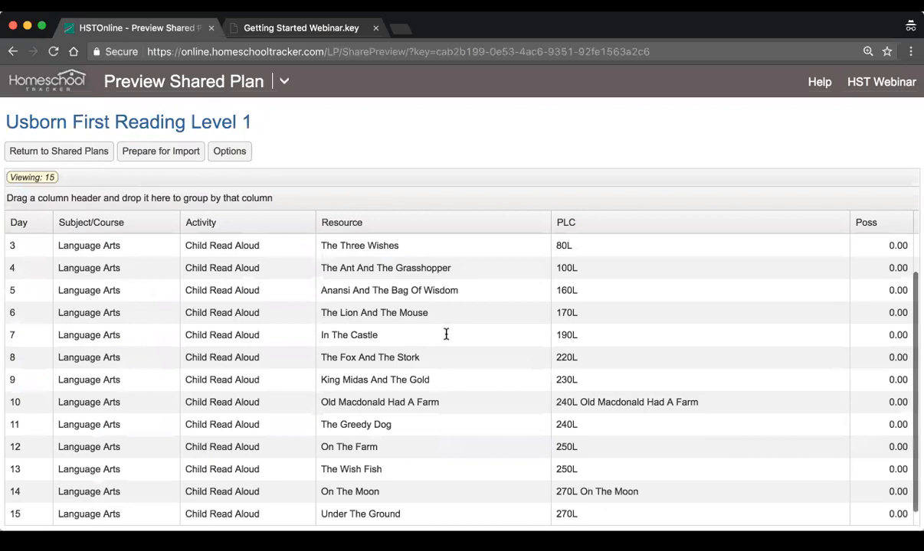
pyautogui.scroll(2, 290, 344)
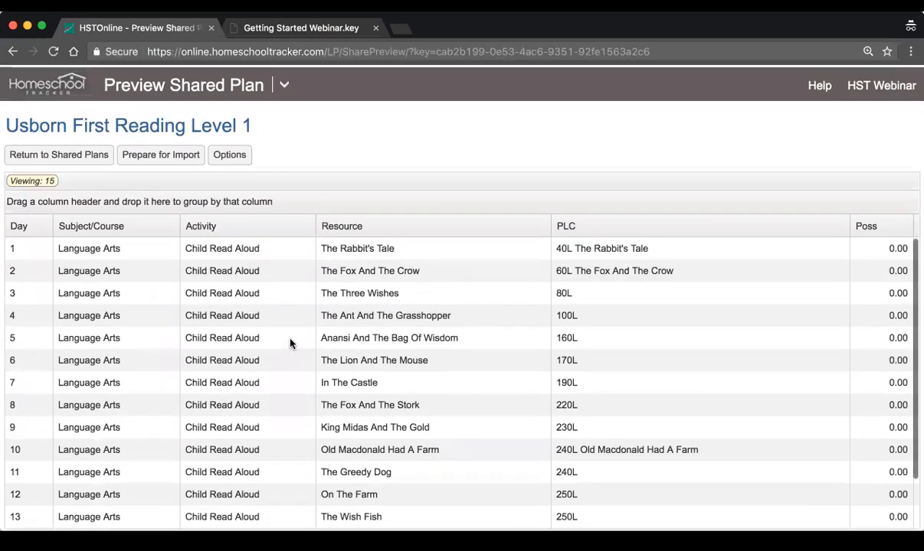
pyautogui.click(593, 248)
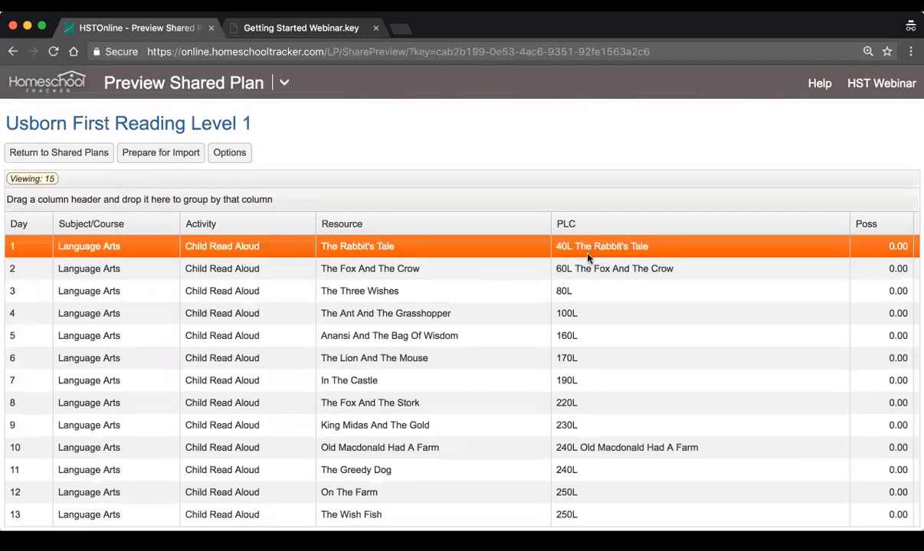
pyautogui.click(684, 277)
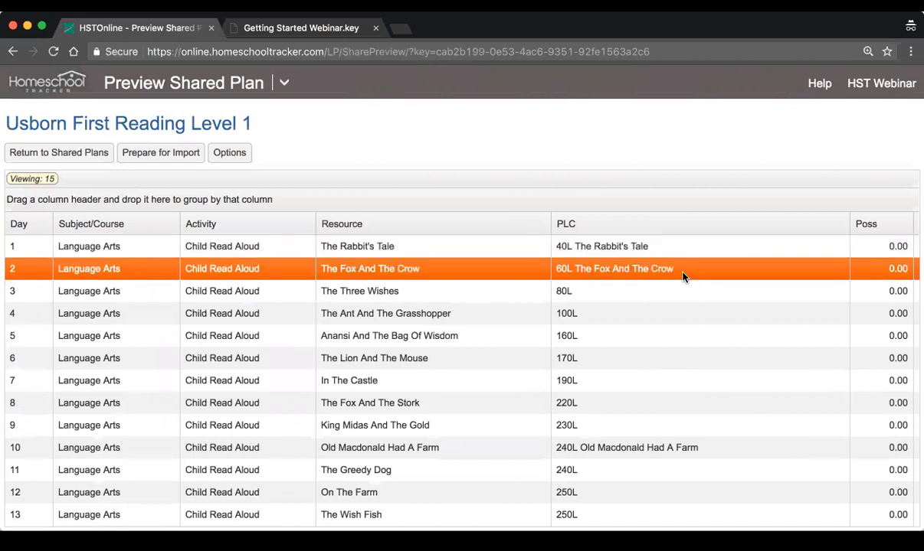
pyautogui.hscroll(3, 451, 355)
pyautogui.hscroll(-3, 448, 358)
pyautogui.scroll(-2, 448, 358)
pyautogui.scroll(2, 447, 358)
pyautogui.scroll(-1, 452, 360)
pyautogui.hscroll(3, 455, 358)
pyautogui.hscroll(-3, 457, 357)
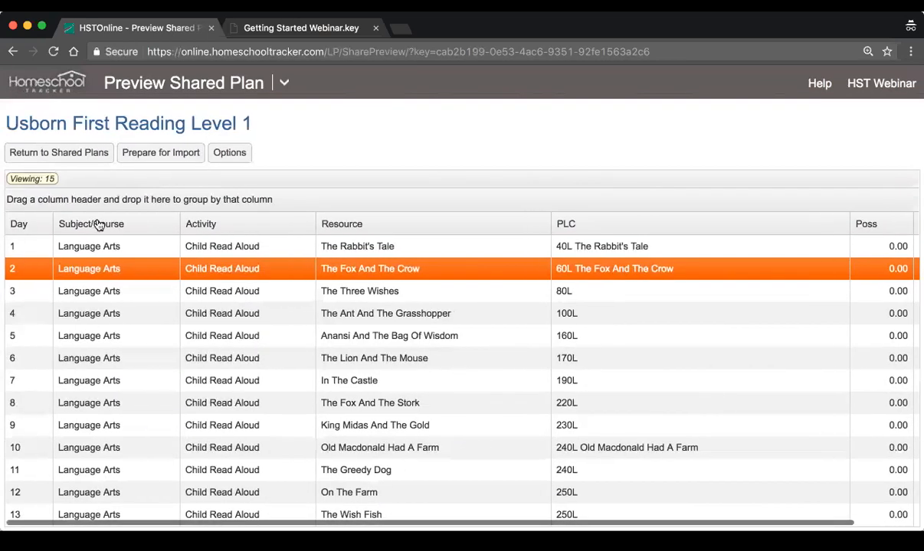
# Prepare the previewed plan for import and name the new lesson plan "Reading 1"
pyautogui.click(163, 156)
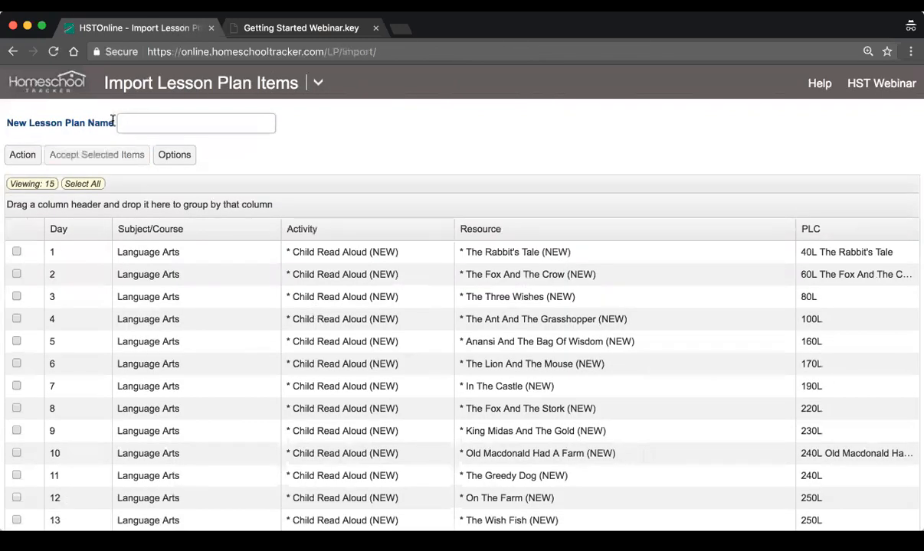
pyautogui.click(140, 125)
pyautogui.write('Reading 1')
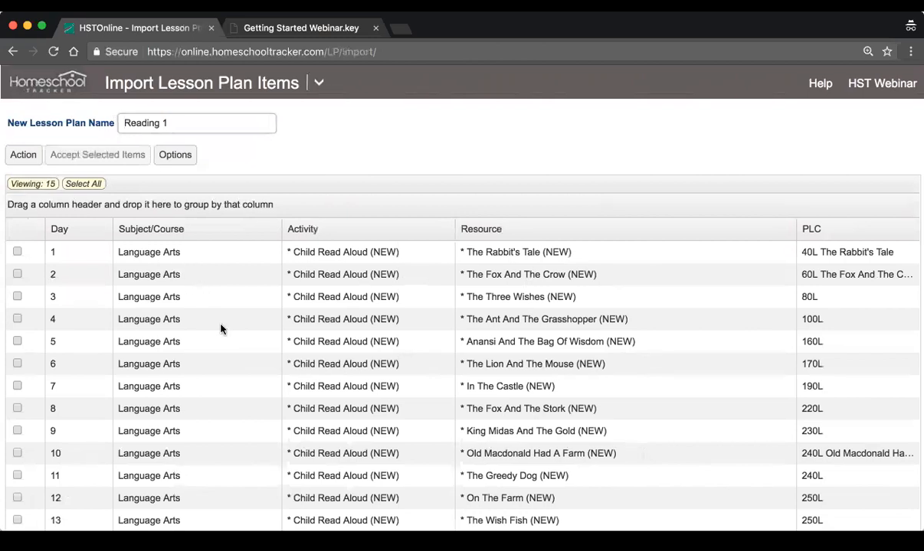
# Select all the lesson plan items listed for import
pyautogui.scroll(-3, 266, 367)
pyautogui.scroll(3, 266, 367)
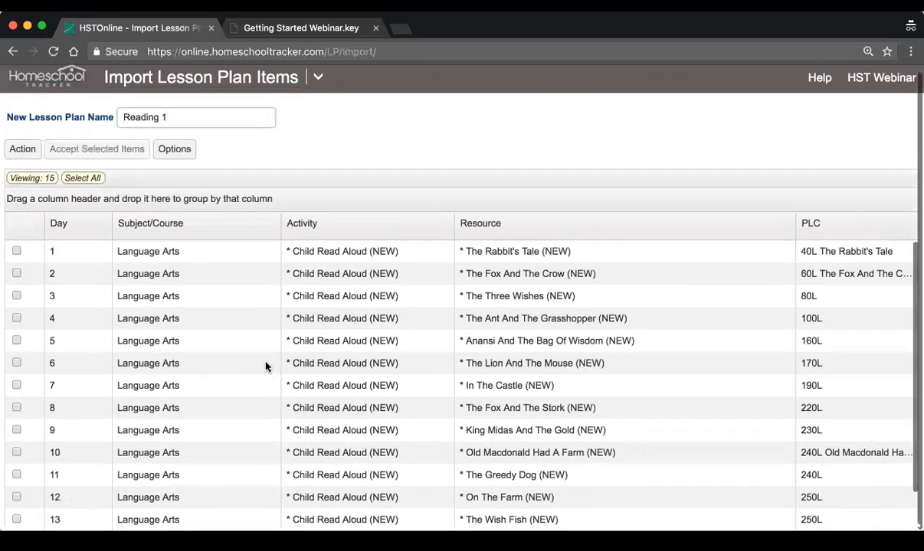
pyautogui.click(80, 186)
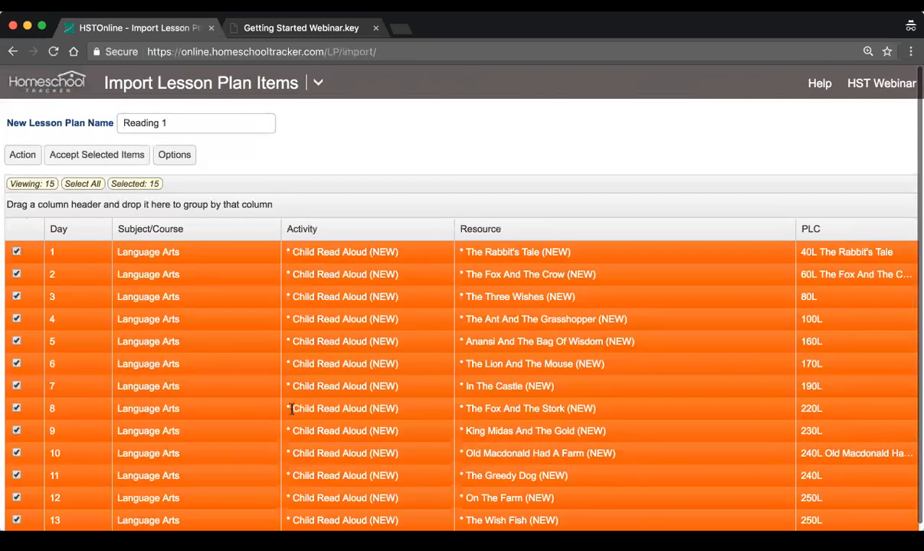
pyautogui.scroll(-3, 323, 425)
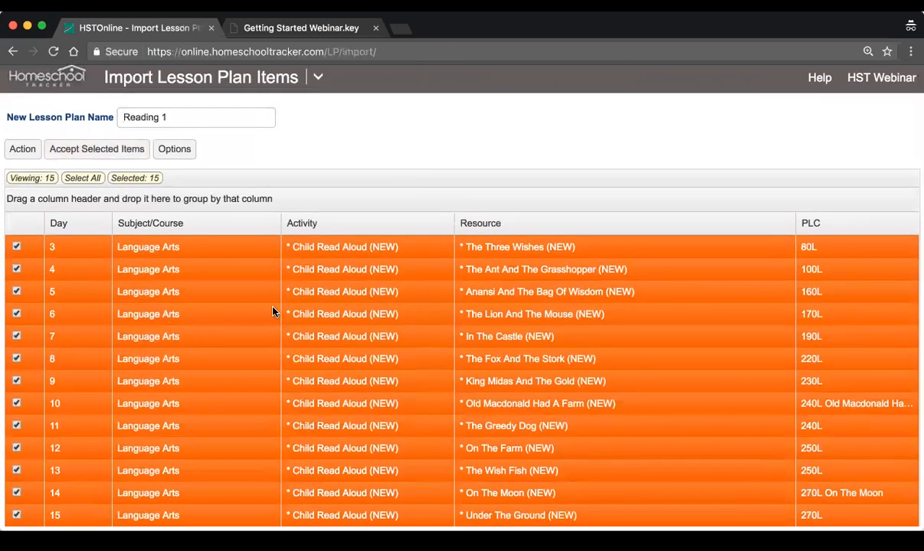
pyautogui.scroll(-1, 273, 312)
# Multi-edit the selected import items to set their Subject/Course to Language Arts/Reading 1
pyautogui.click(14, 158)
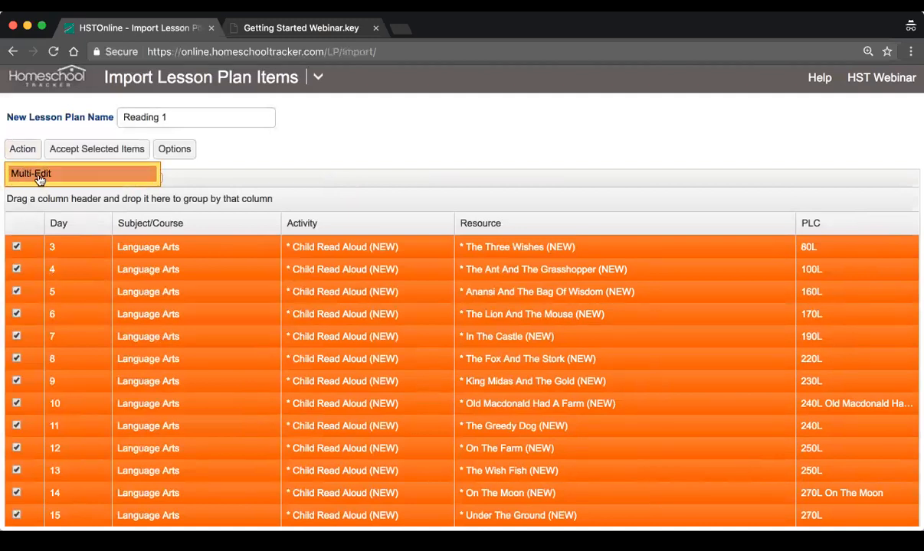
pyautogui.click(26, 173)
pyautogui.click(291, 146)
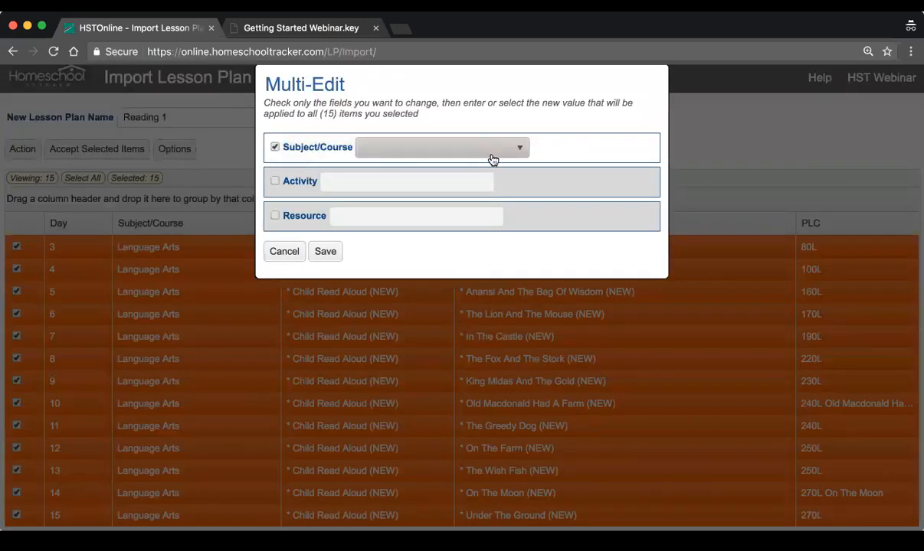
pyautogui.click(491, 150)
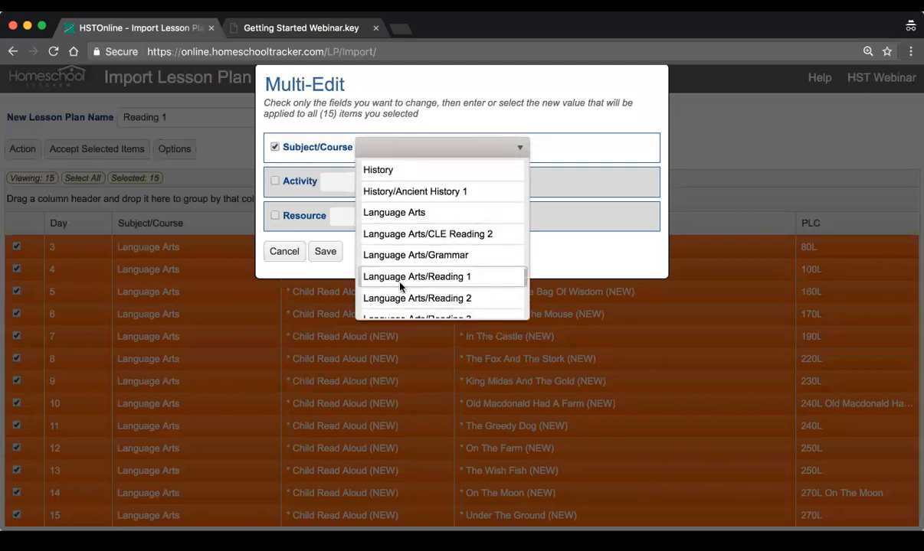
pyautogui.click(485, 278)
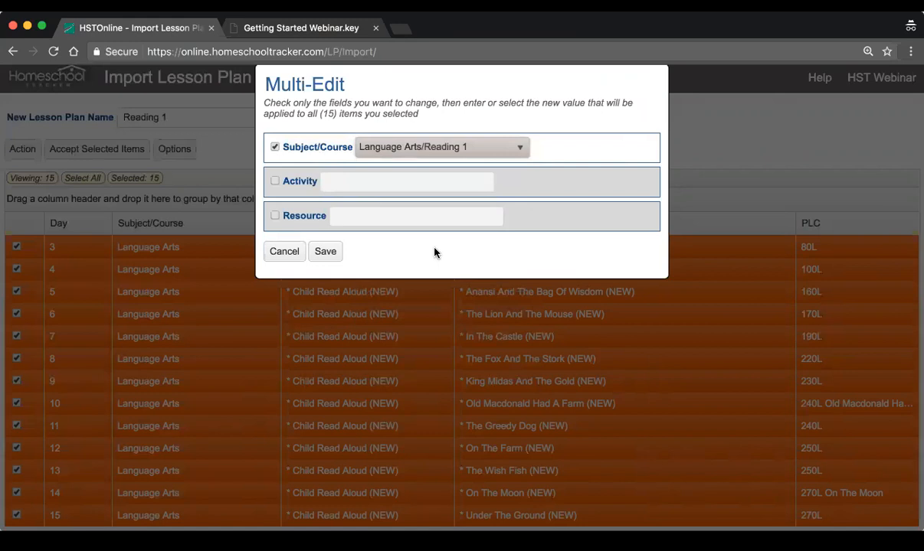
pyautogui.click(325, 251)
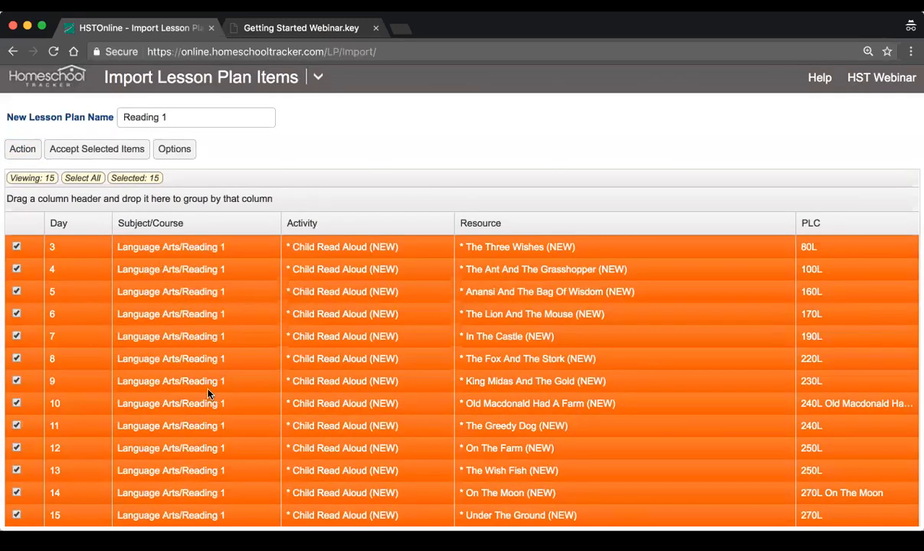
# Accept the selected items to import them, and look through the items in the new Reading 1 lesson plan
pyautogui.scroll(2, 359, 253)
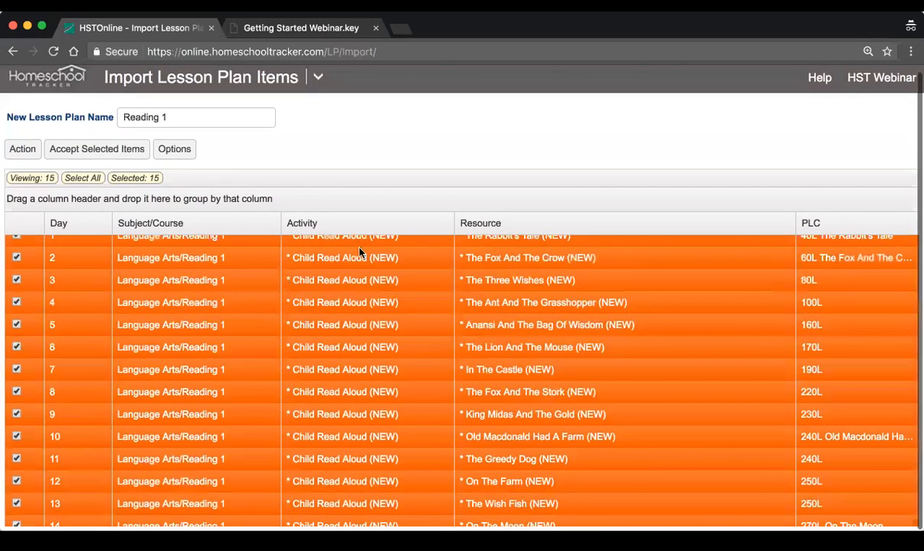
pyautogui.scroll(2, 360, 253)
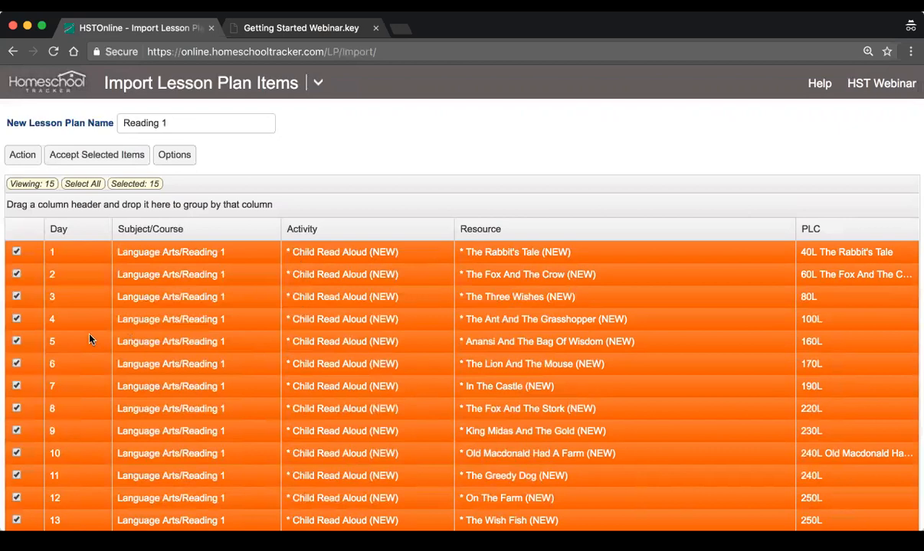
pyautogui.click(86, 153)
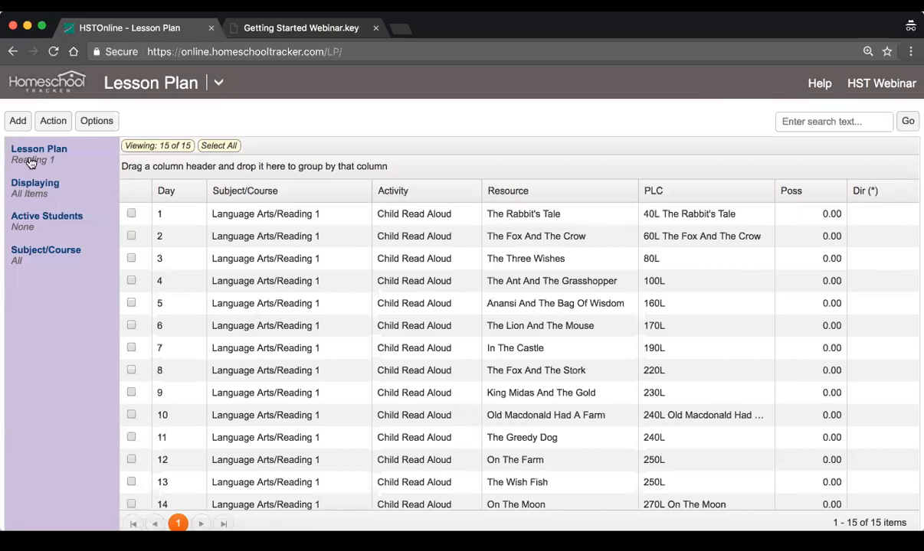
pyautogui.scroll(-3, 379, 349)
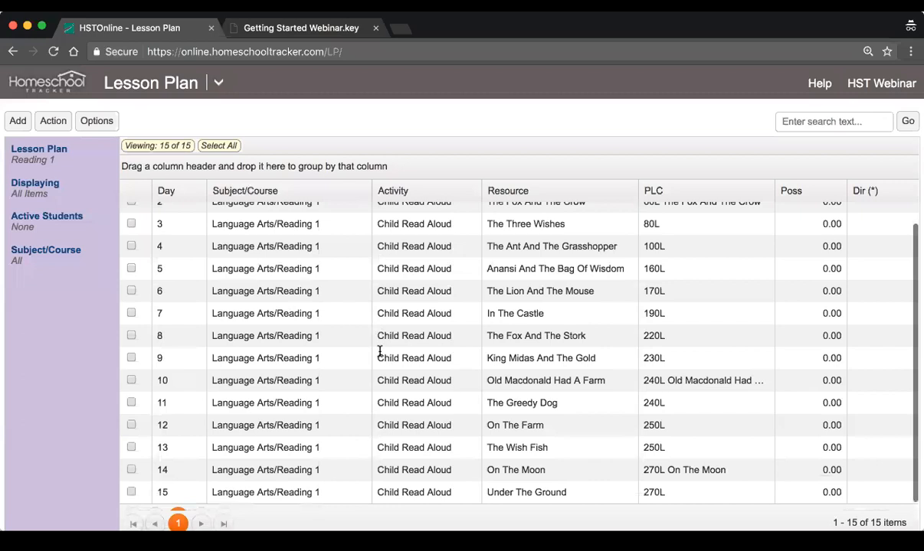
pyautogui.scroll(3, 379, 351)
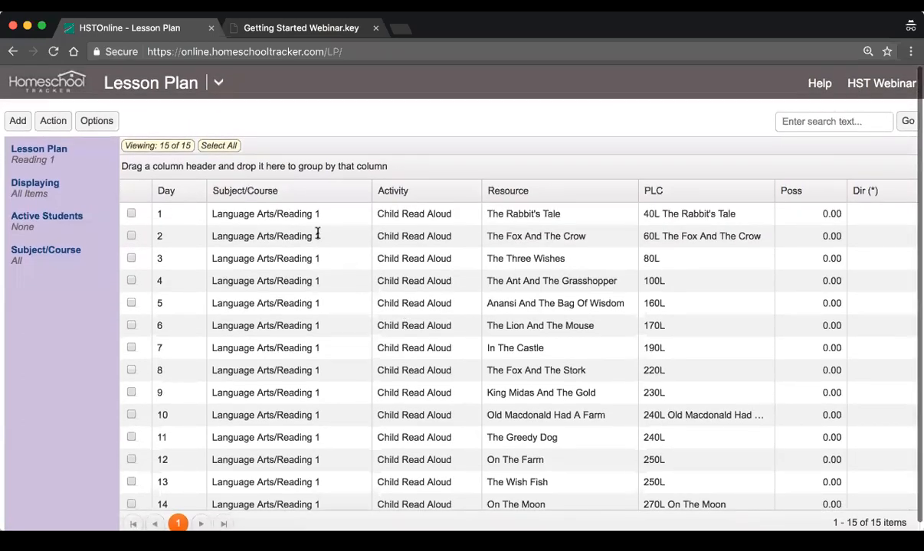
# Send the Day 1 to Day 5 items to the Scheduler, assign the first listed student and continue to the day and date options
pyautogui.click(298, 215)
pyautogui.scroll(-3, 319, 310)
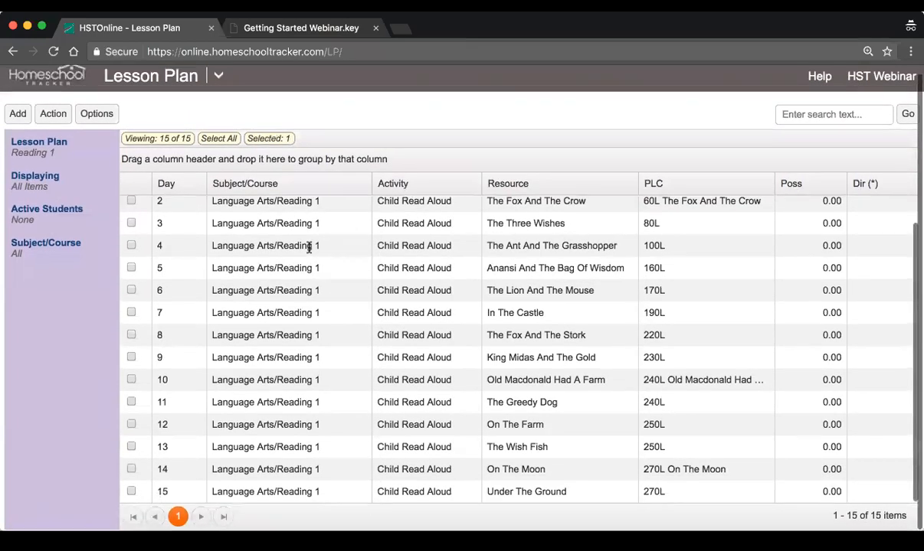
pyautogui.scroll(3, 357, 266)
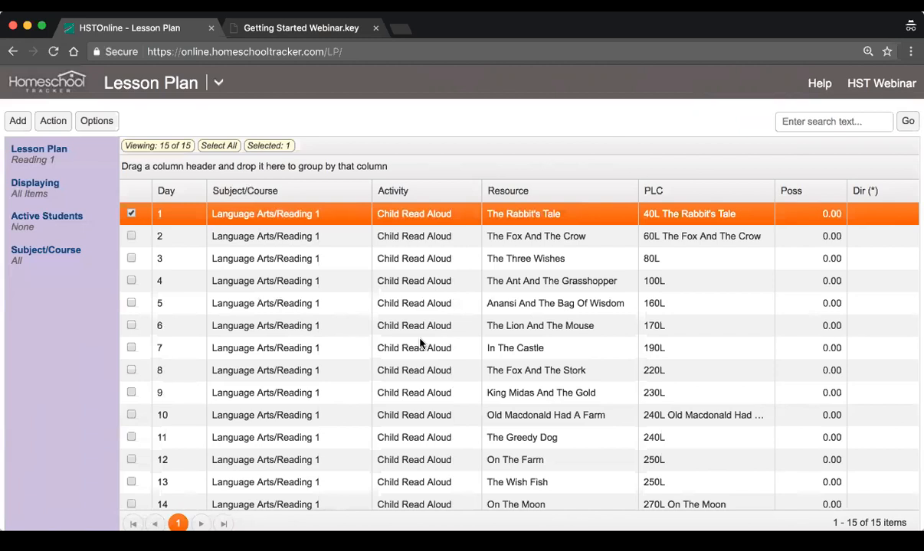
pyautogui.click(130, 237)
pyautogui.click(131, 258)
pyautogui.click(131, 281)
pyautogui.click(131, 303)
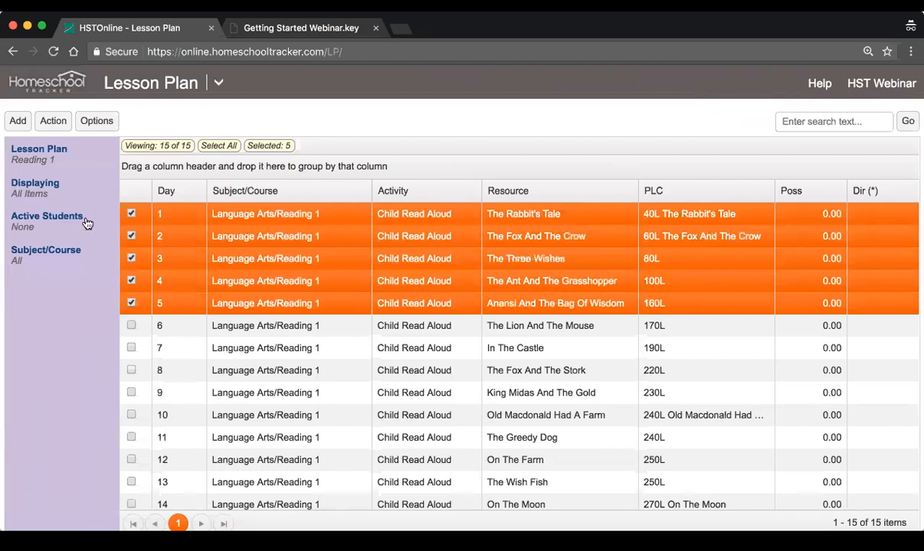
pyautogui.click(44, 122)
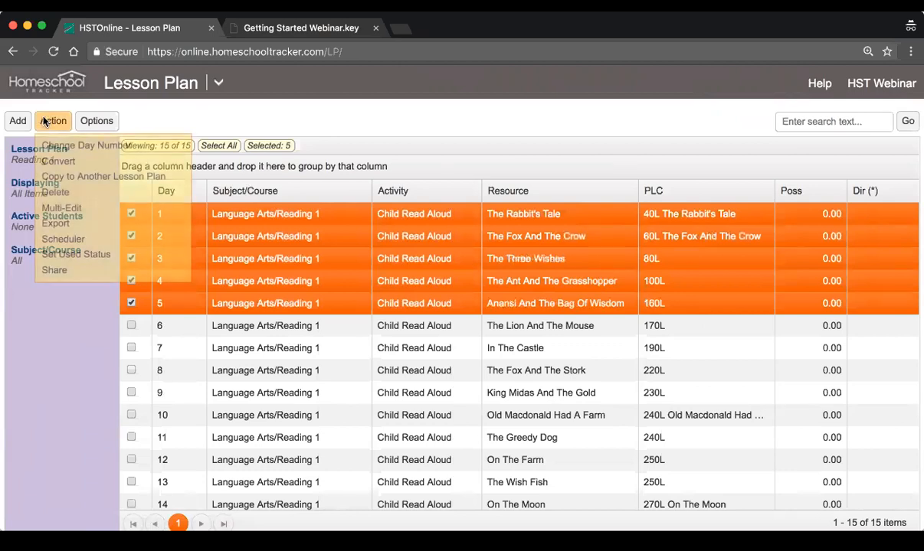
pyautogui.click(108, 243)
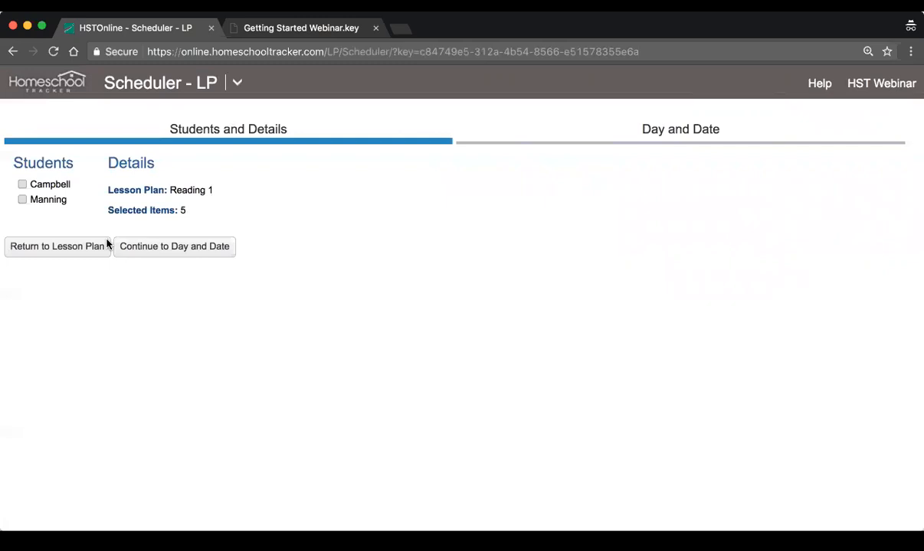
pyautogui.click(22, 184)
pyautogui.click(173, 249)
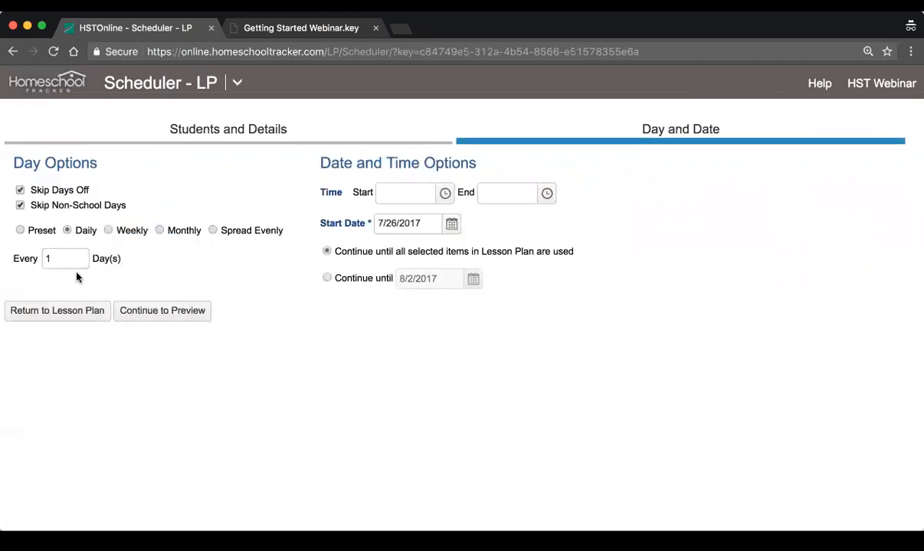
# Set the scheduled time to start at 10:00 AM and end at 12:00 PM
pyautogui.click(444, 193)
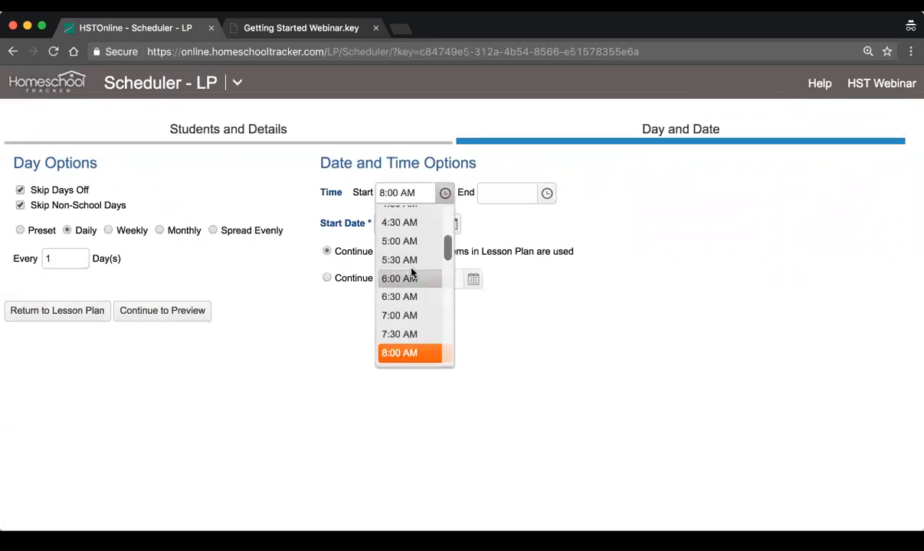
pyautogui.scroll(-3, 411, 271)
pyautogui.click(414, 310)
pyautogui.click(546, 193)
pyautogui.scroll(-2, 529, 289)
pyautogui.click(513, 362)
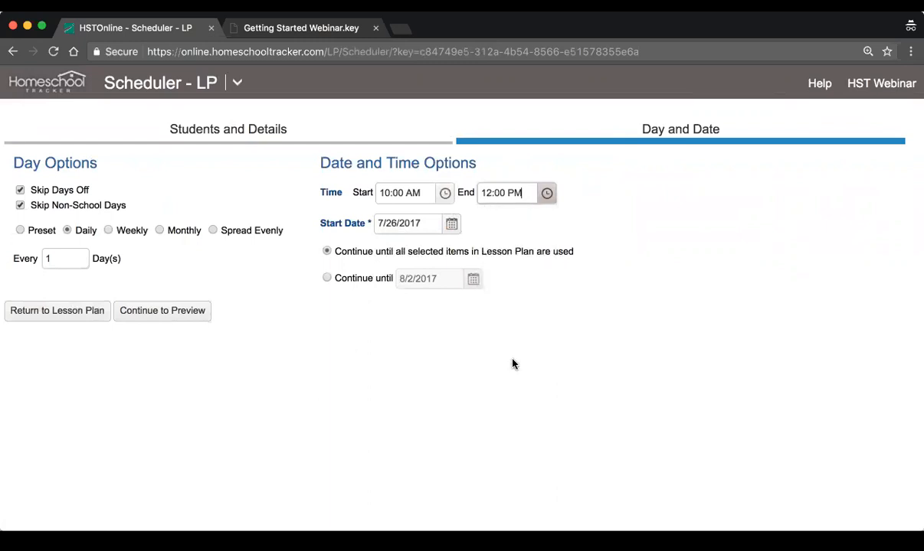
# Set the start date to 7/24/2017 and keep the schedule continuing until all selected lesson plan items are used
pyautogui.click(451, 223)
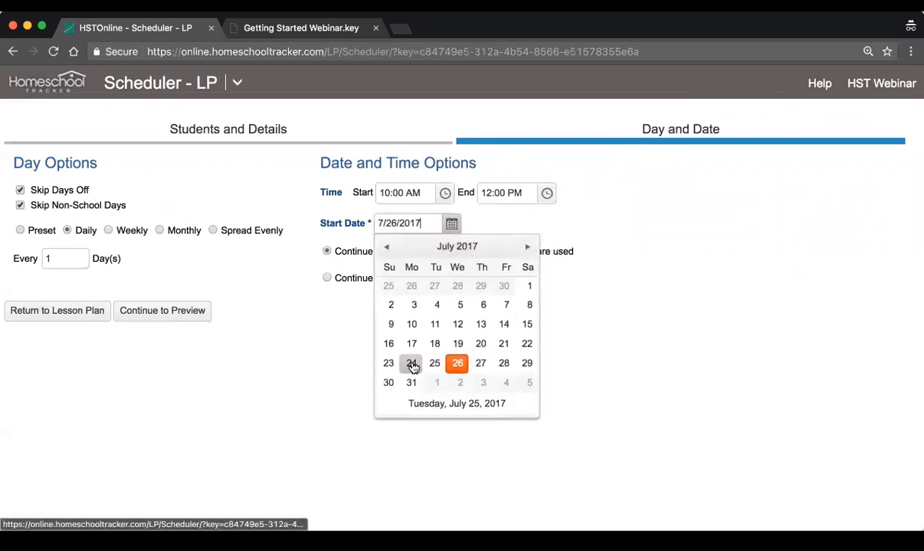
pyautogui.click(411, 364)
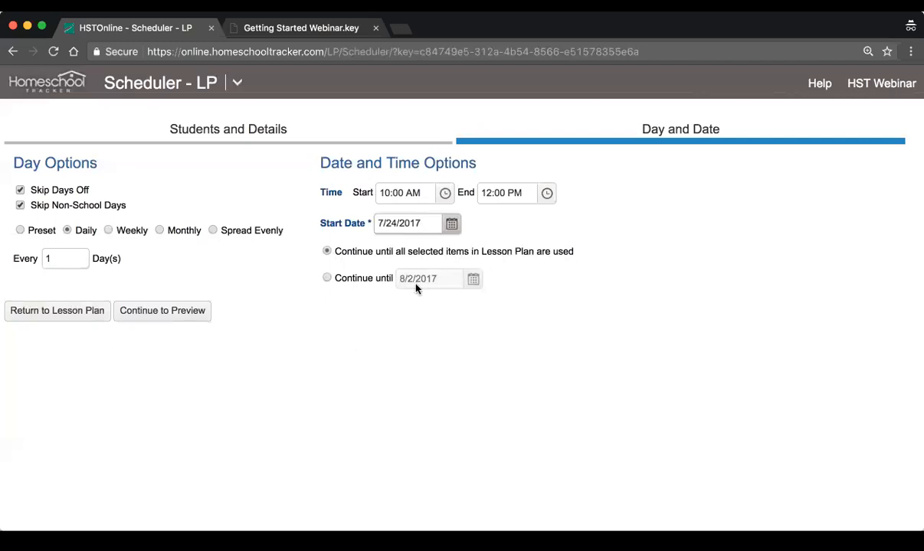
pyautogui.click(328, 278)
pyautogui.click(328, 251)
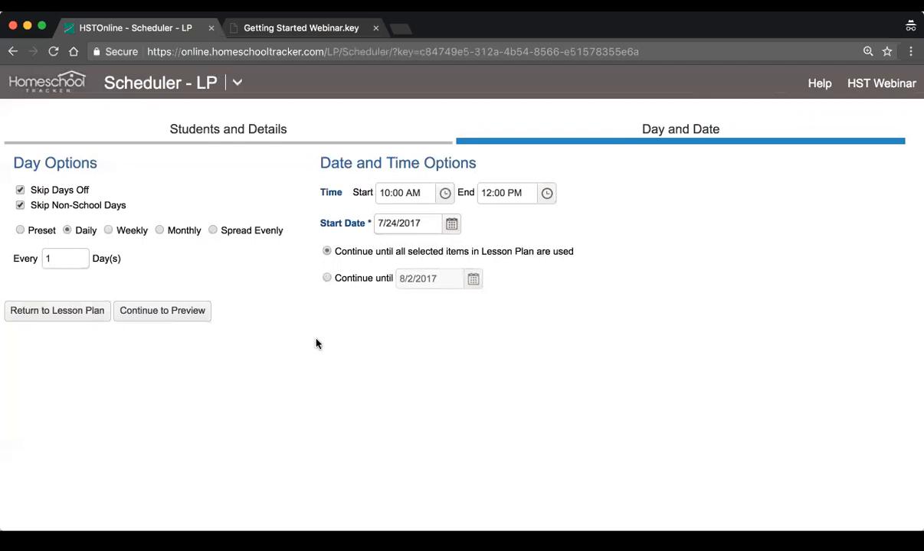
# Preview the schedule, select all of its items and accept them
pyautogui.click(176, 315)
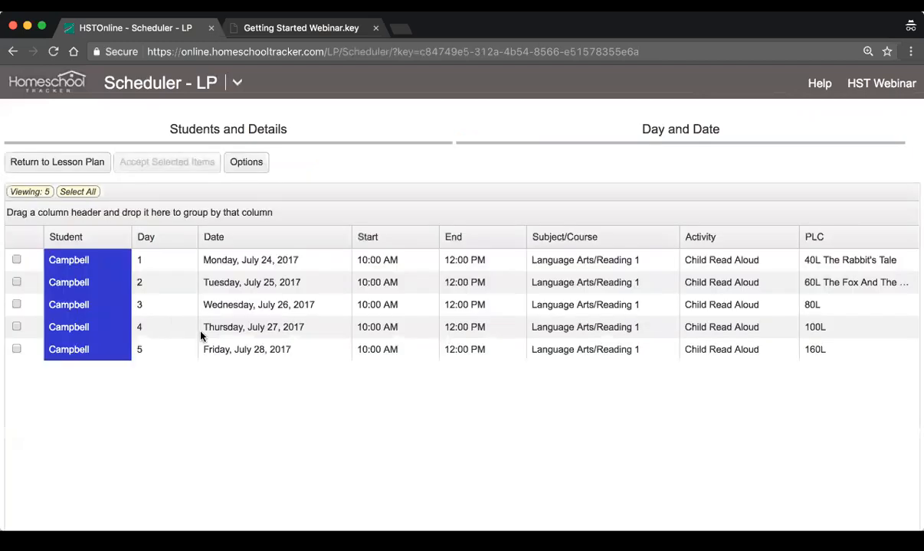
pyautogui.click(148, 266)
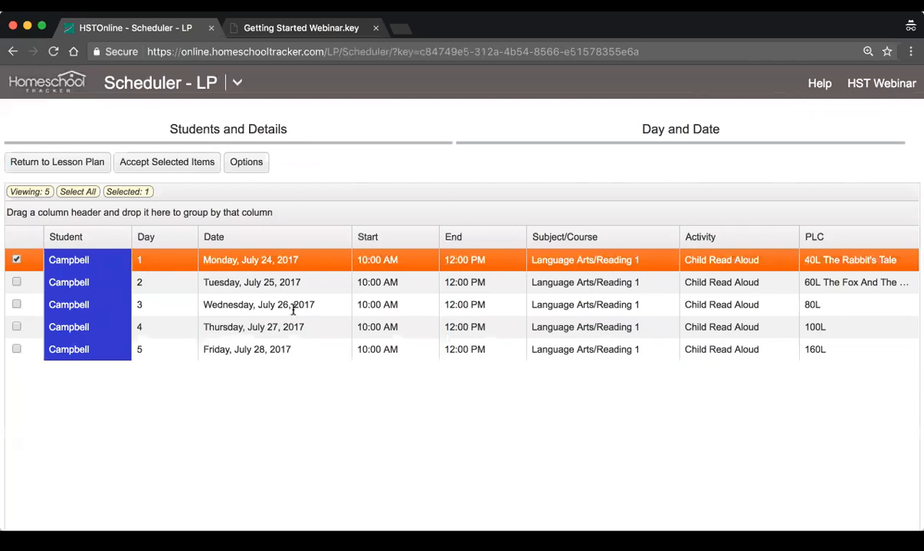
pyautogui.click(258, 278)
pyautogui.click(203, 310)
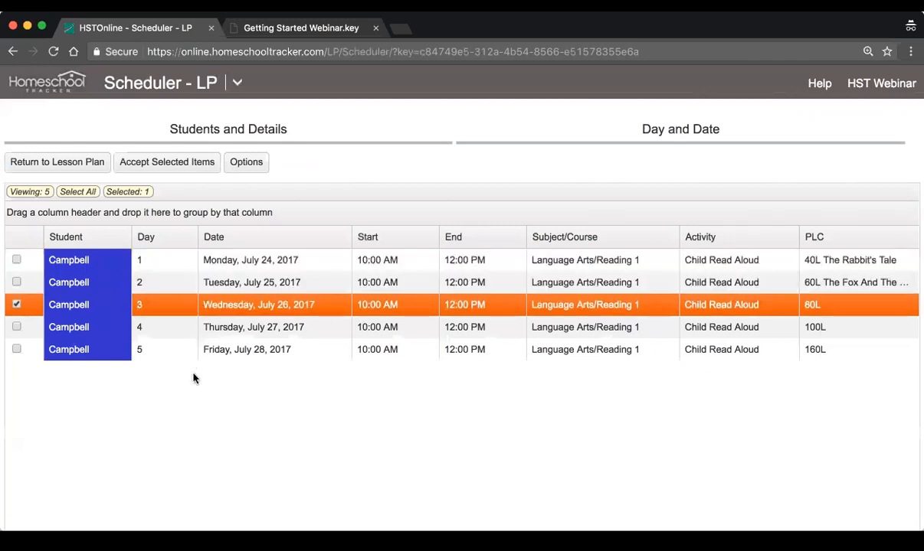
pyautogui.click(78, 193)
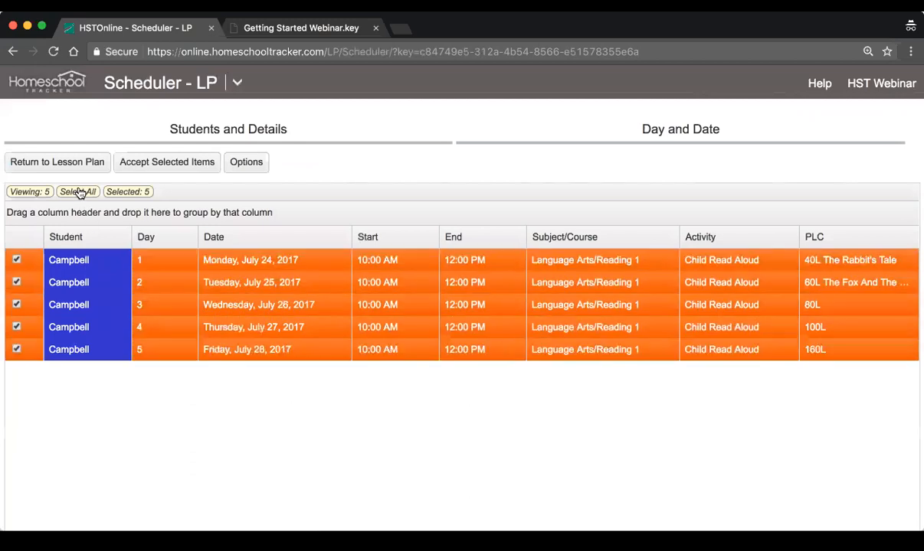
pyautogui.click(157, 164)
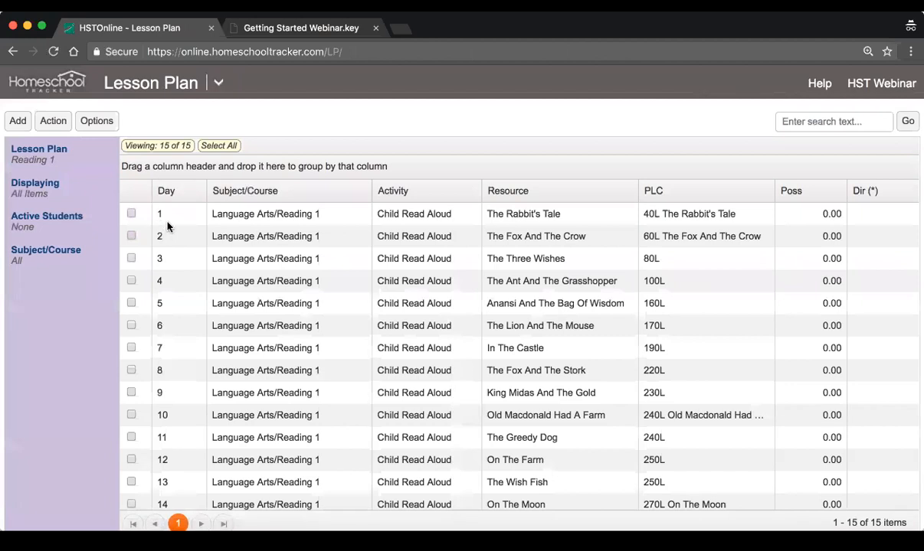
# Open the agenda's calendar view and examine the details of the Reading 1 assignments for Monday, Tuesday and Wednesday
pyautogui.click(218, 83)
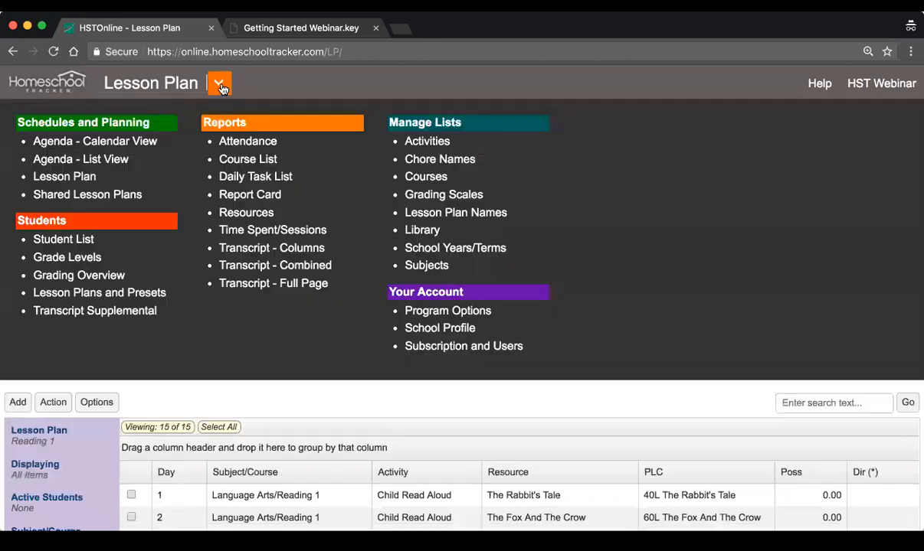
pyautogui.click(91, 141)
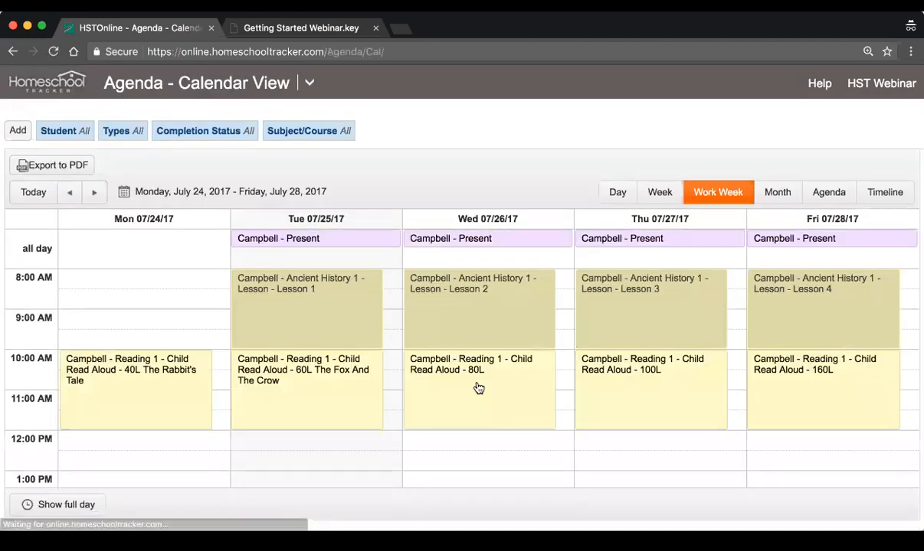
pyautogui.scroll(-1, 492, 385)
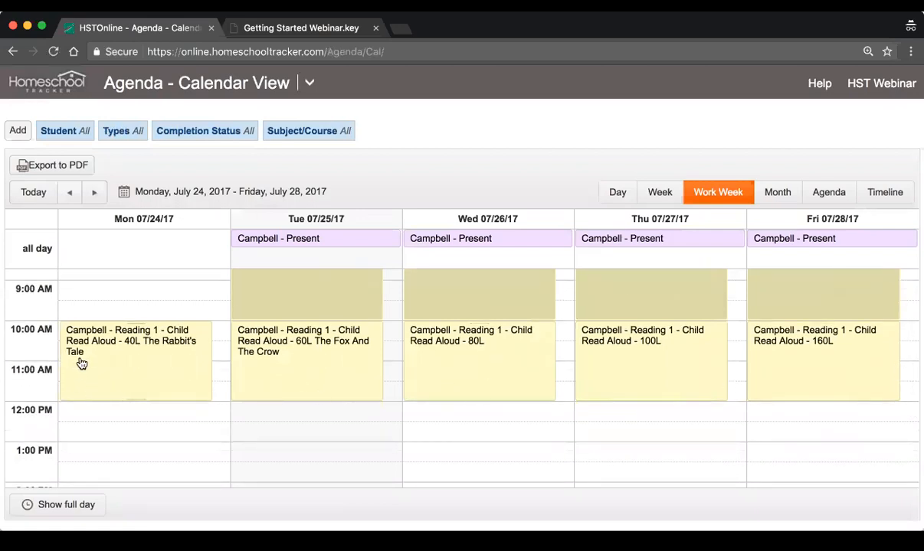
pyautogui.click(135, 360)
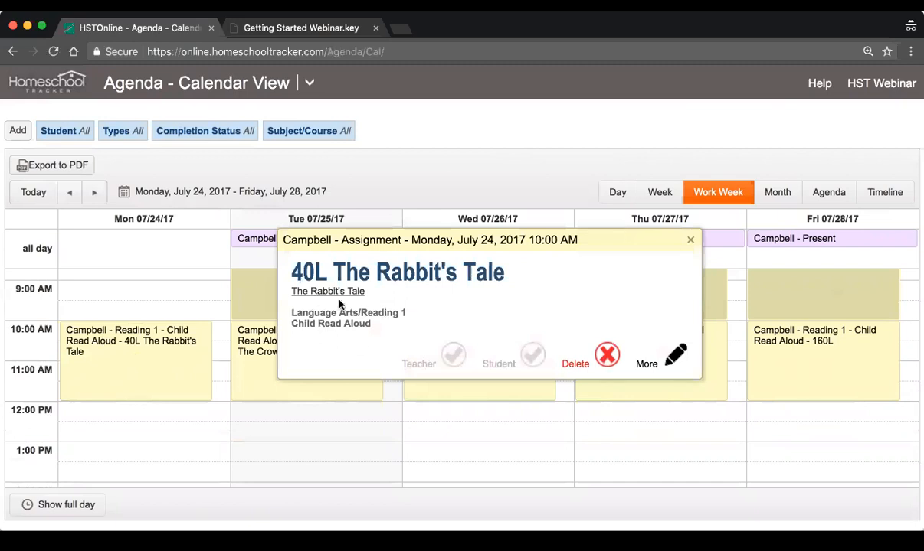
pyautogui.click(690, 239)
pyautogui.click(298, 385)
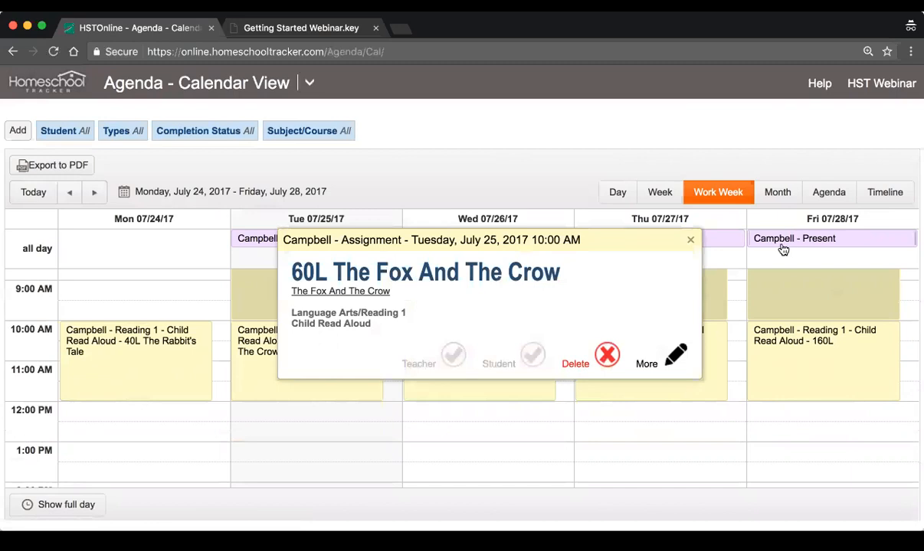
pyautogui.click(690, 239)
pyautogui.click(492, 362)
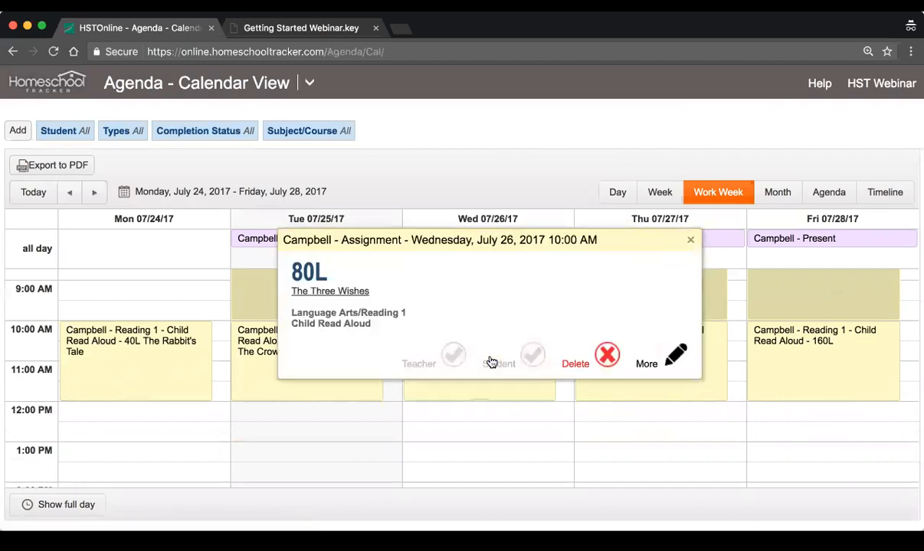
# Examine the details of the Reading 1 assignments for Thursday and Friday, and close the assignment details
pyautogui.click(690, 239)
pyautogui.click(654, 371)
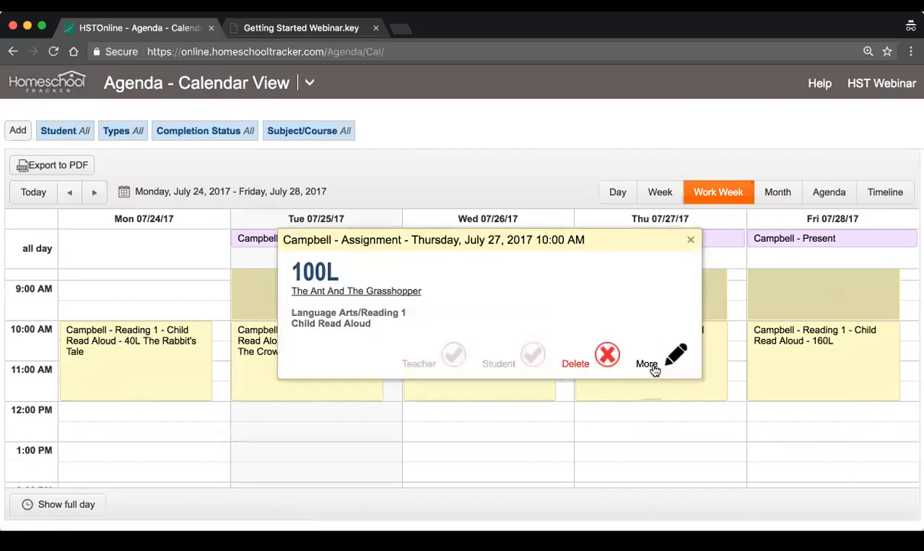
pyautogui.click(691, 240)
pyautogui.click(797, 363)
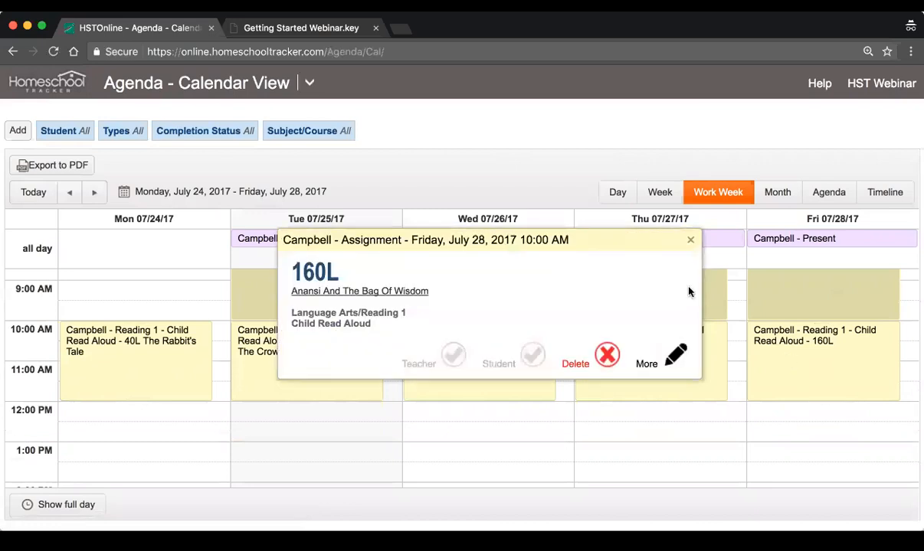
pyautogui.click(690, 239)
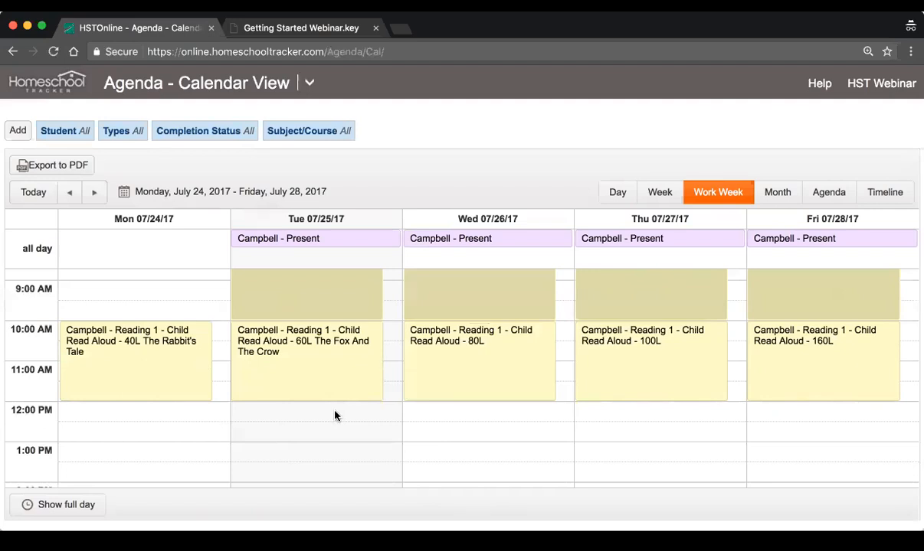
# Open the student's Lesson Plans and Presets and make the Reading 1 lesson plan active
pyautogui.click(310, 83)
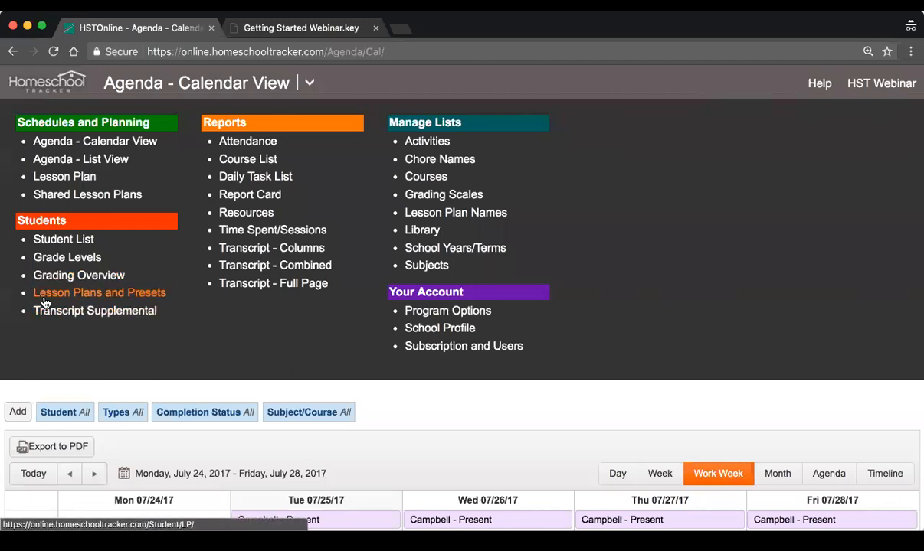
pyautogui.click(120, 299)
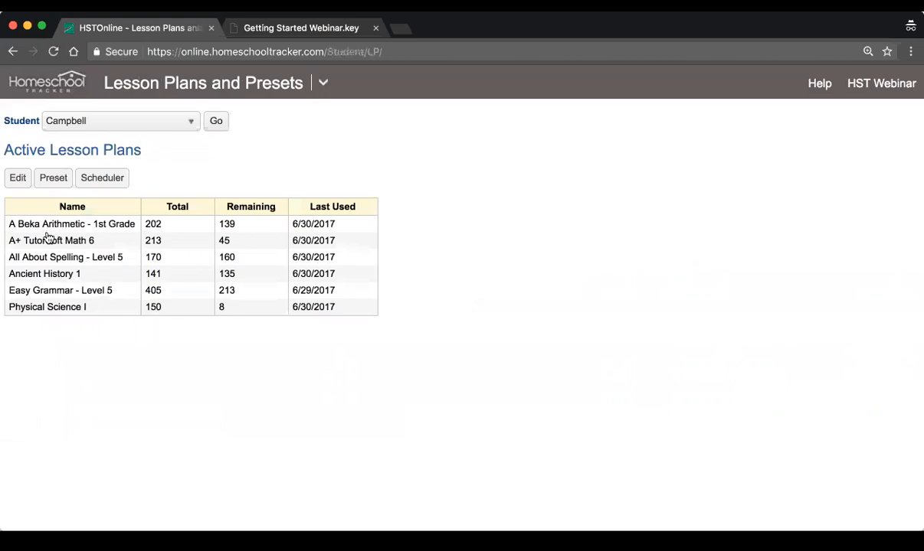
pyautogui.click(16, 178)
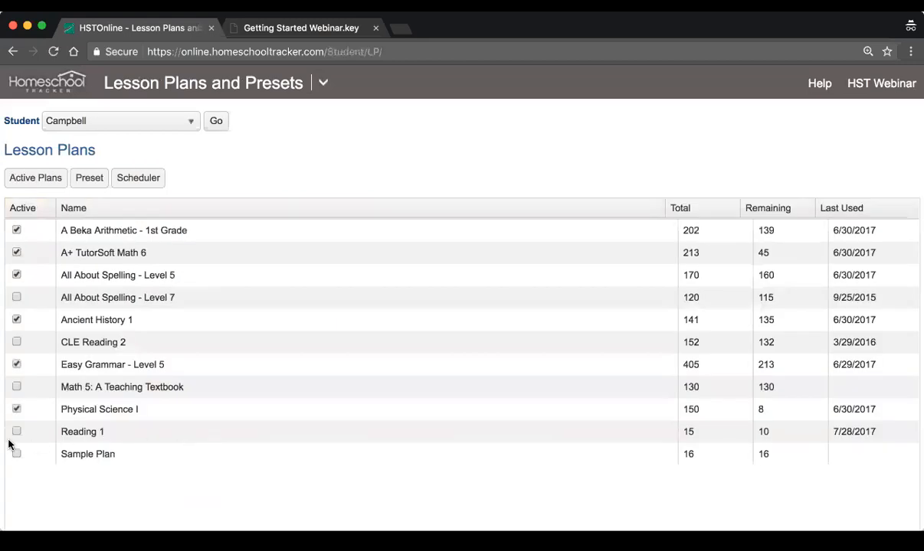
pyautogui.click(17, 433)
# Open the student's preset weekly schedule and examine its course blocks and free time slots
pyautogui.click(89, 178)
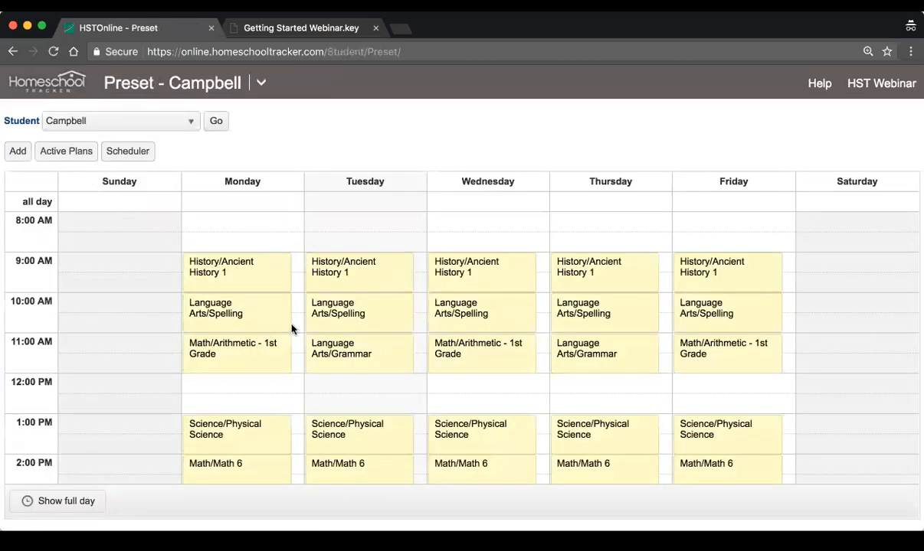
pyautogui.scroll(-2, 293, 326)
pyautogui.scroll(-2, 291, 329)
pyautogui.scroll(2, 291, 329)
pyautogui.scroll(-1, 291, 327)
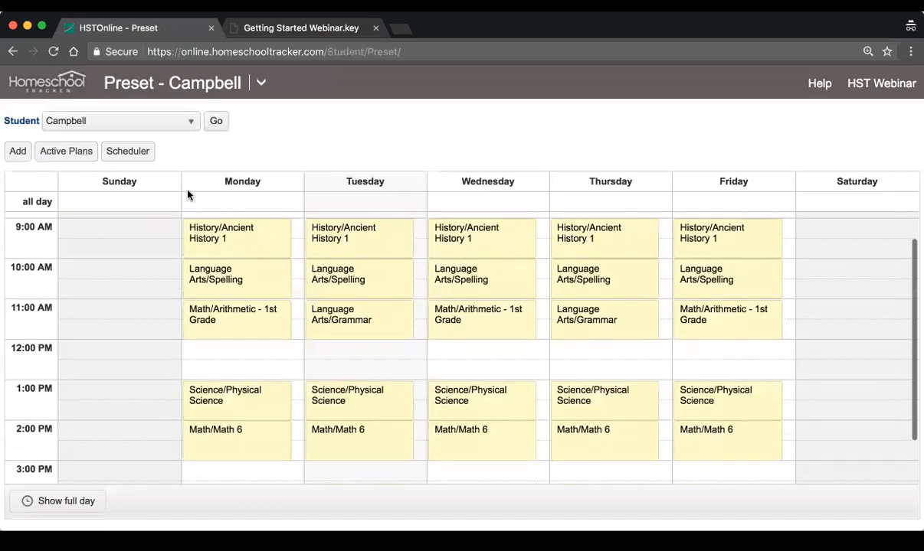
pyautogui.scroll(1, 284, 356)
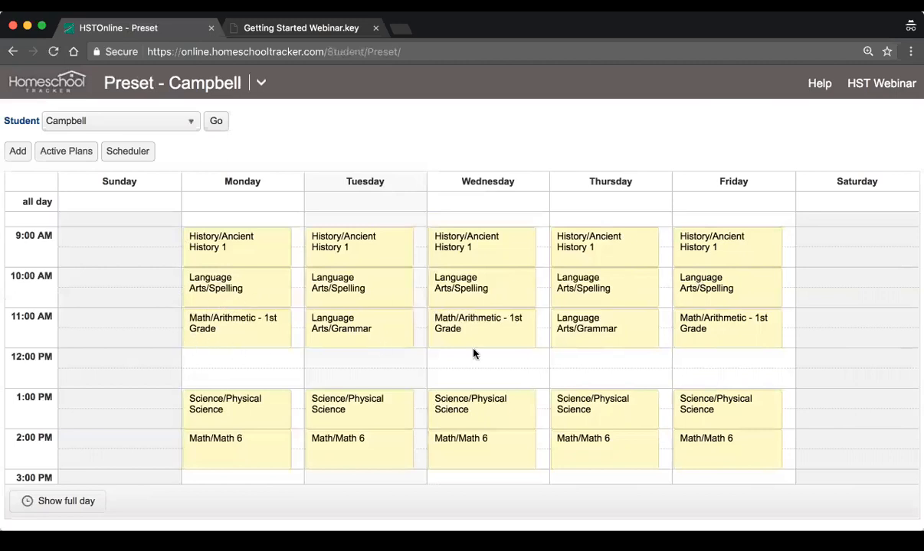
pyautogui.scroll(-3, 519, 363)
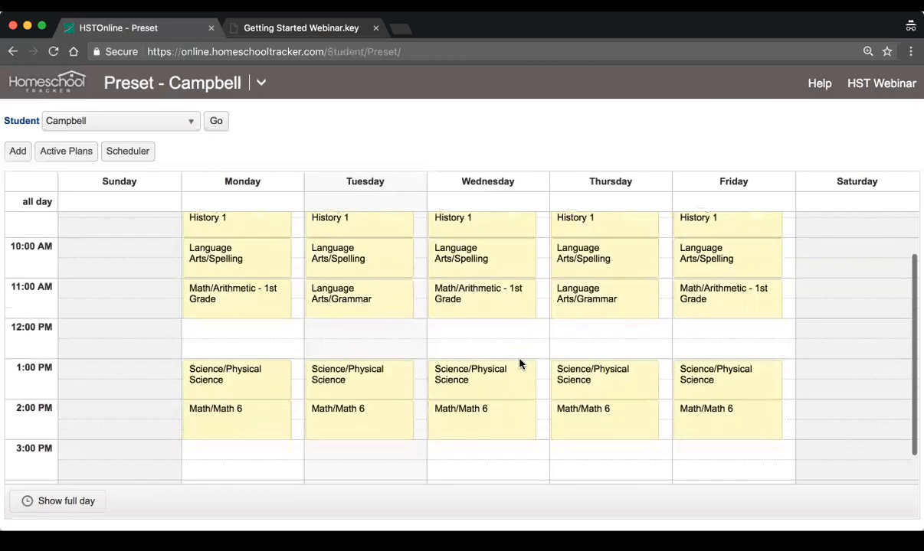
pyautogui.scroll(2, 519, 364)
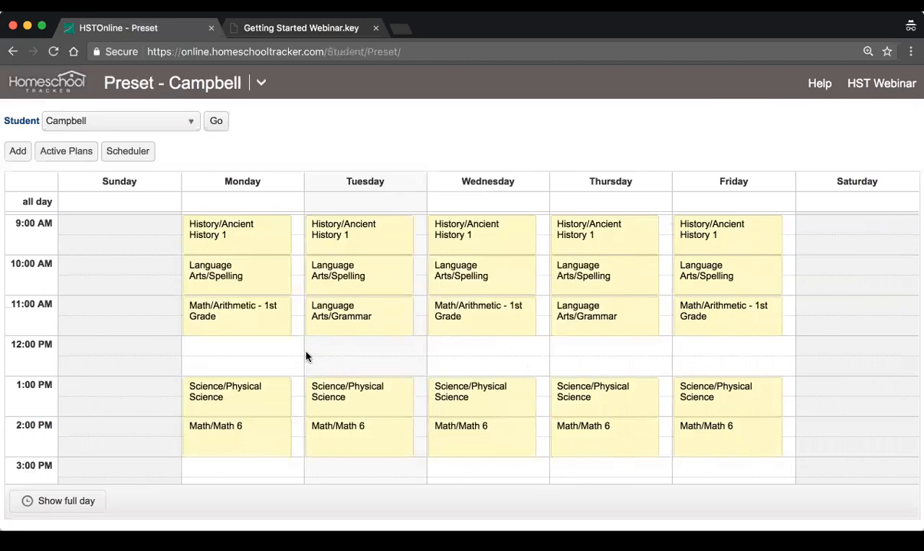
pyautogui.scroll(-1, 308, 357)
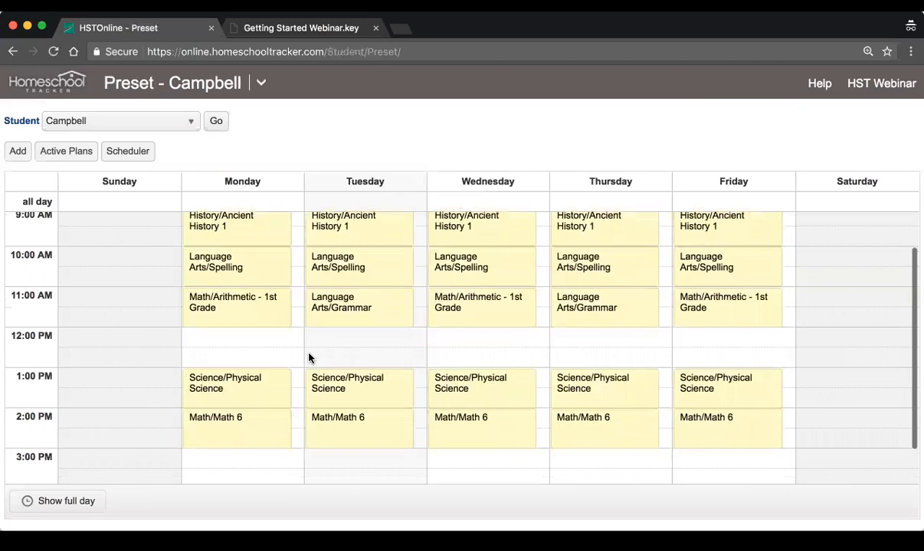
# Start a new preset for the Language Arts/Reading 1 course
pyautogui.click(17, 151)
pyautogui.click(404, 121)
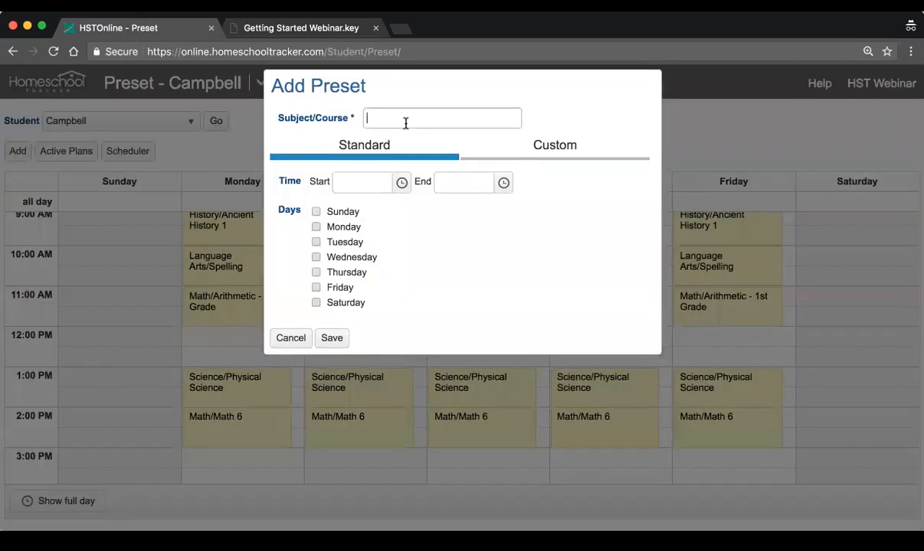
pyautogui.write('read')
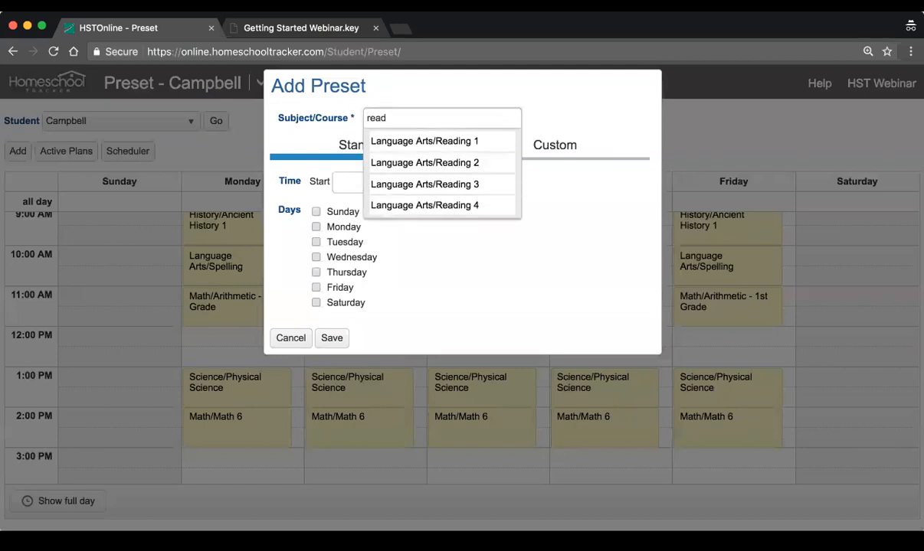
pyautogui.click(393, 138)
# Set the Reading 1 preset's time to start at 3:00 PM and end at 4:00 PM
pyautogui.click(403, 184)
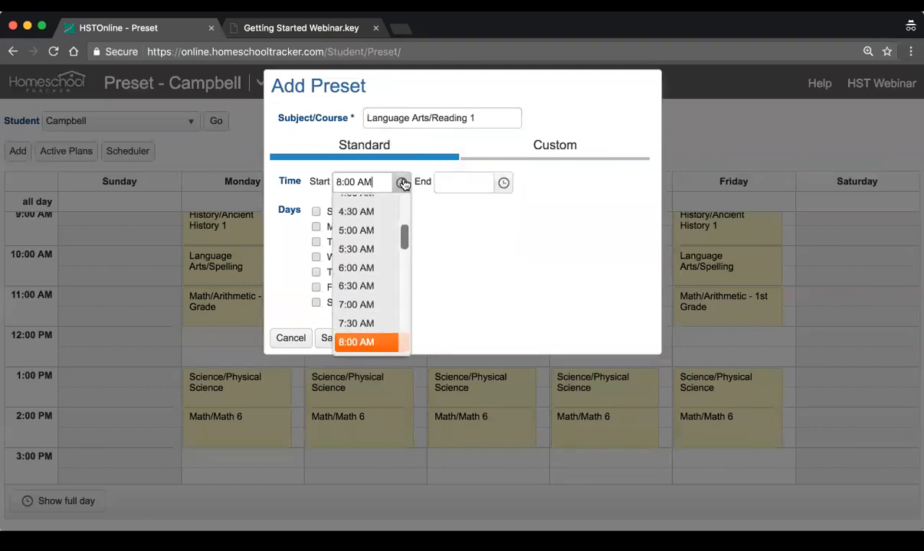
pyautogui.scroll(-3, 377, 261)
pyautogui.scroll(-5, 378, 262)
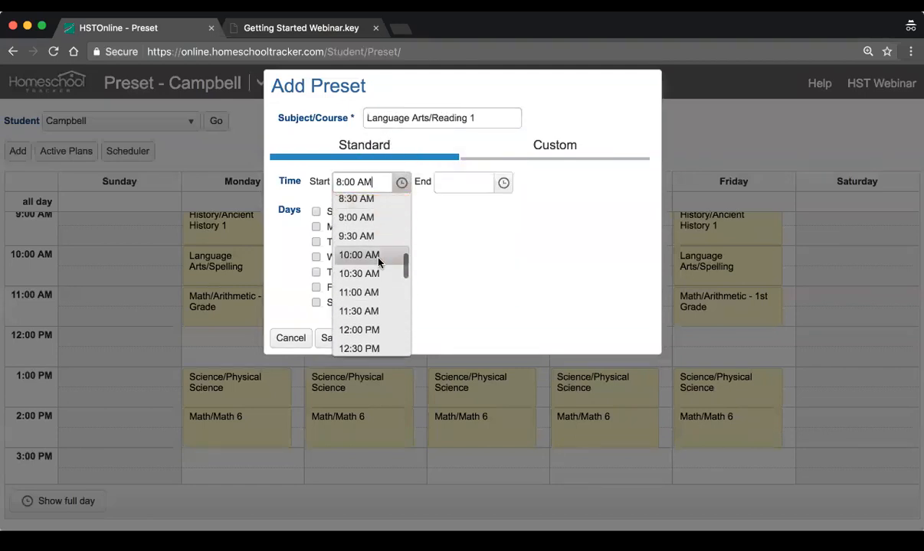
pyautogui.click(355, 319)
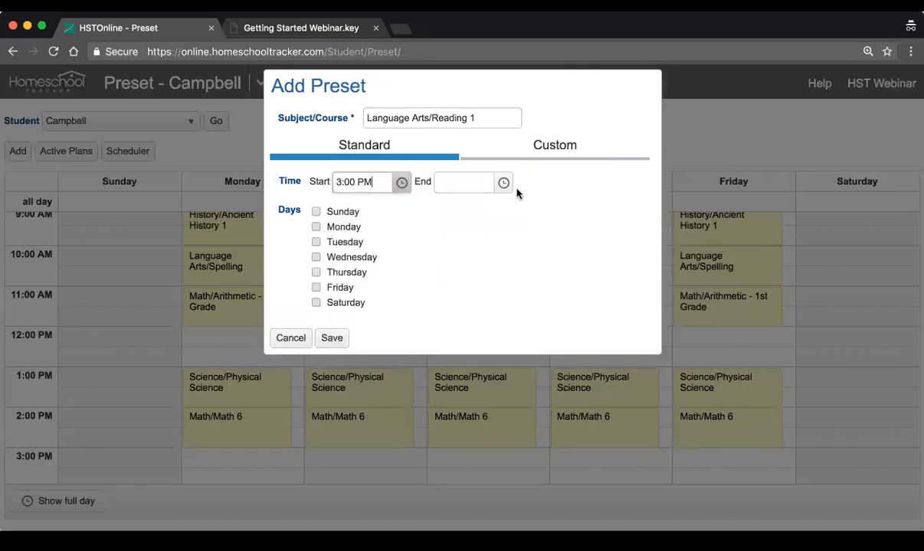
pyautogui.click(492, 184)
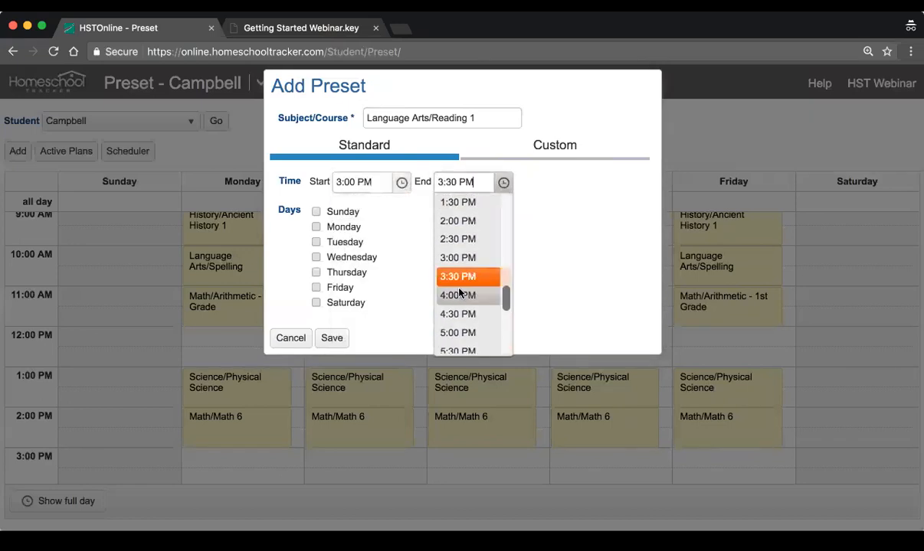
pyautogui.click(460, 305)
# Assign the Reading 1 preset to Monday through Friday, save it and check its blocks in the weekly schedule
pyautogui.click(341, 226)
pyautogui.click(340, 242)
pyautogui.click(338, 287)
pyautogui.click(332, 339)
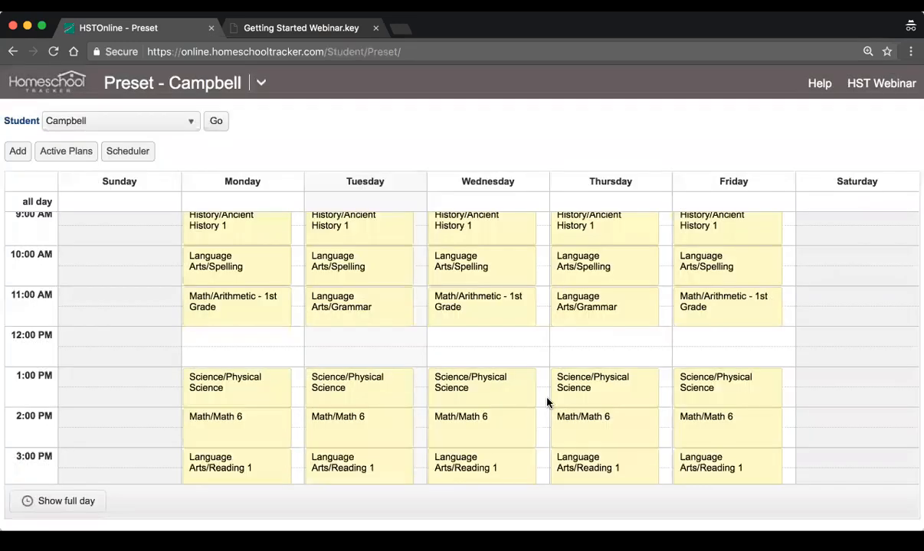
pyautogui.scroll(-2, 545, 341)
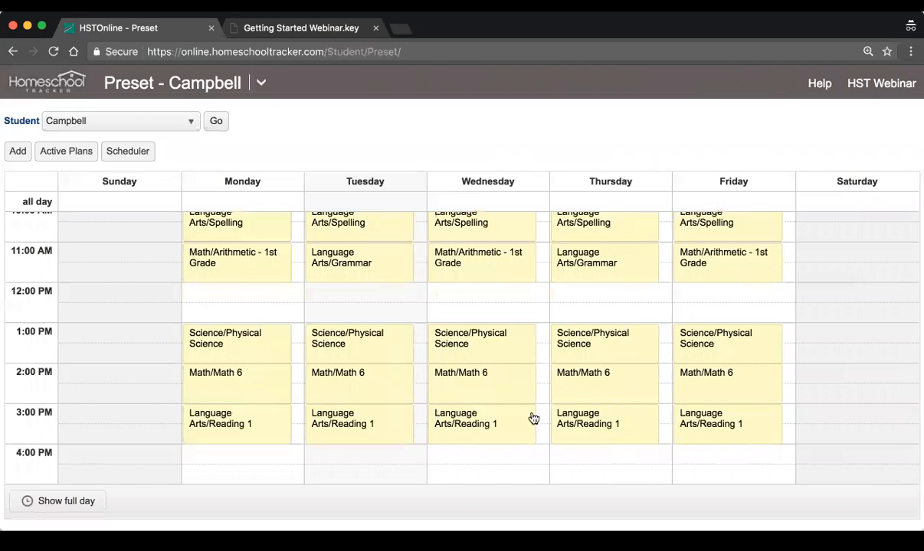
# Open the student scheduler, keep all active lesson plans selected and base the scheduled days on the Preset option
pyautogui.click(127, 153)
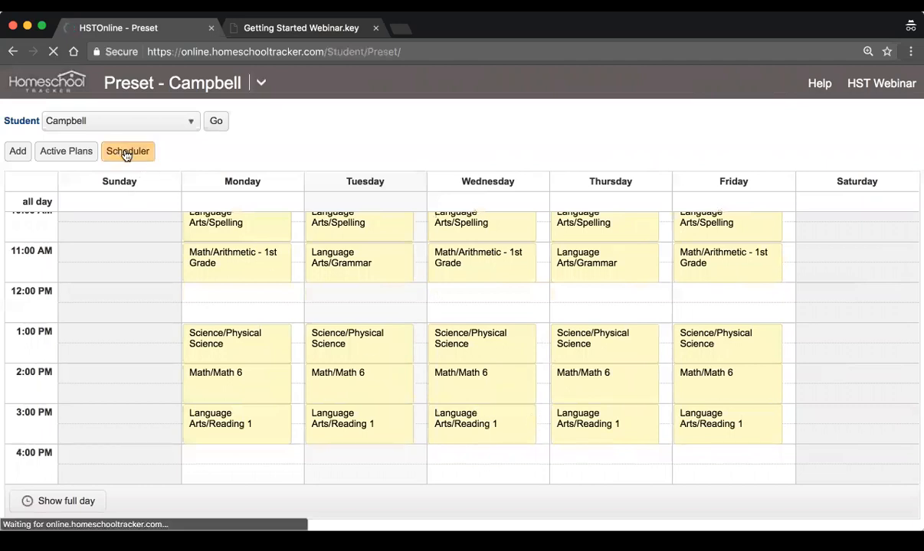
pyautogui.scroll(2, 512, 298)
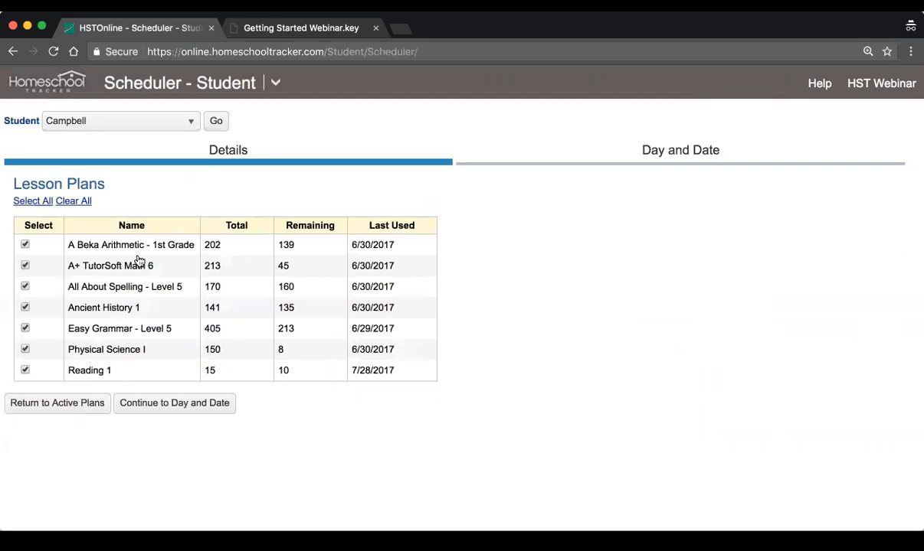
pyautogui.click(158, 409)
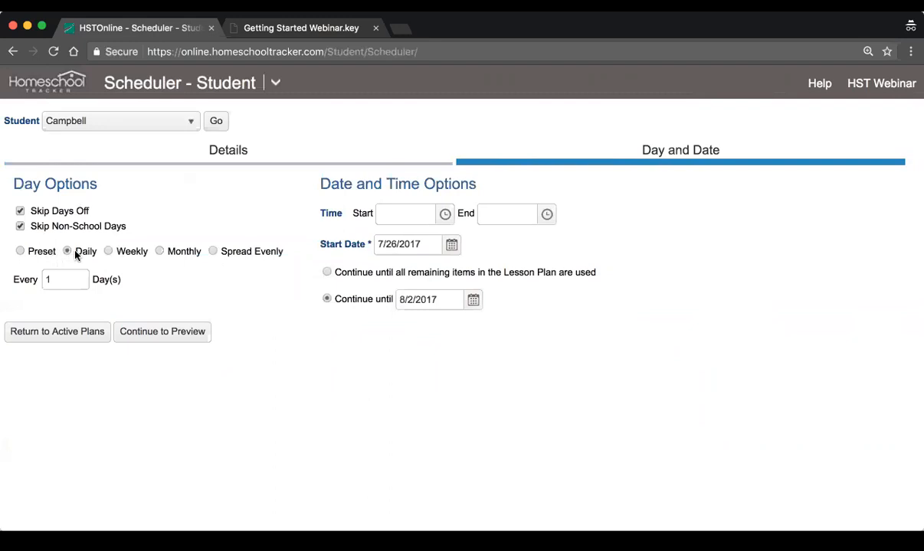
pyautogui.click(21, 252)
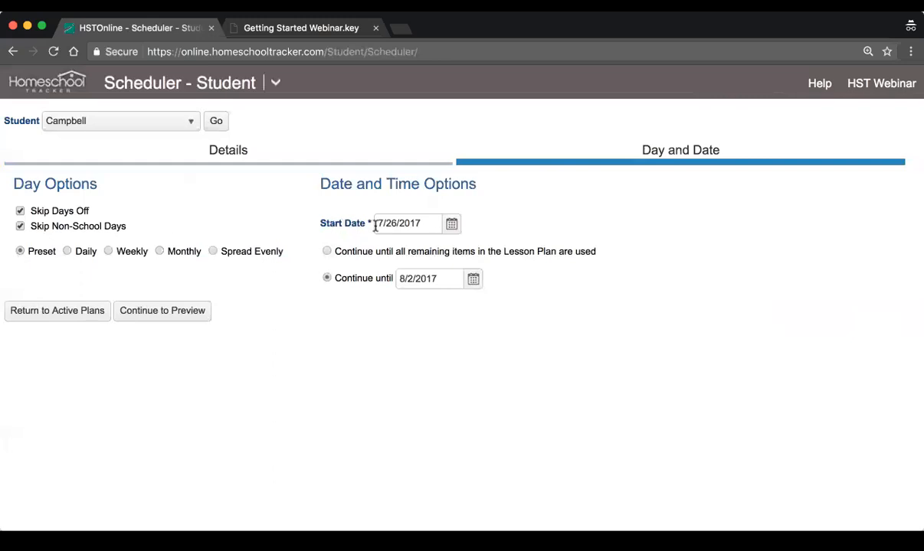
# Set the start date to 7/31/2017, continue until 8/4/2017, and preview the schedule
pyautogui.click(451, 224)
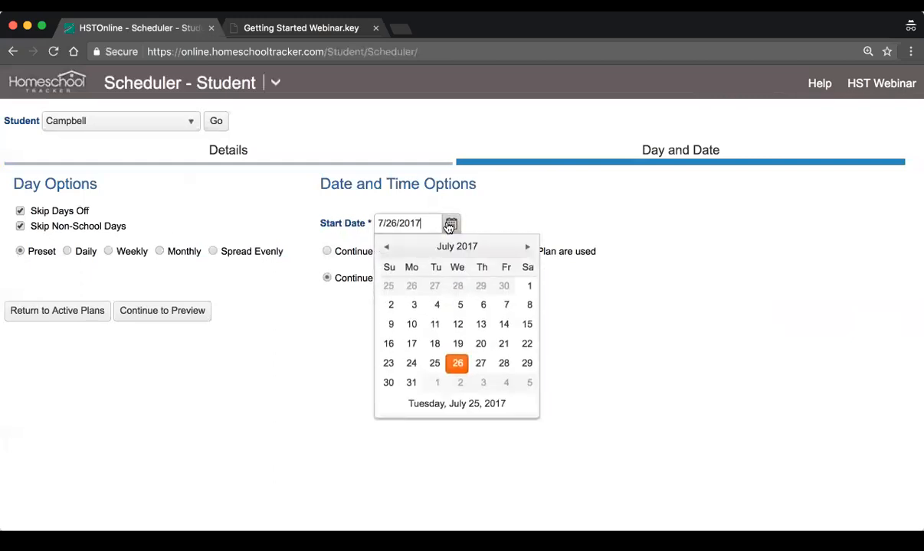
pyautogui.click(411, 382)
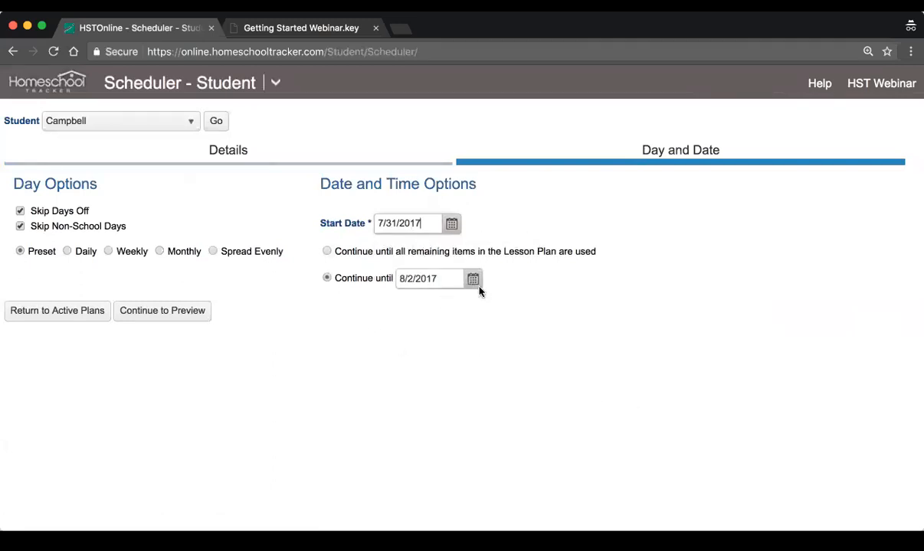
pyautogui.click(435, 274)
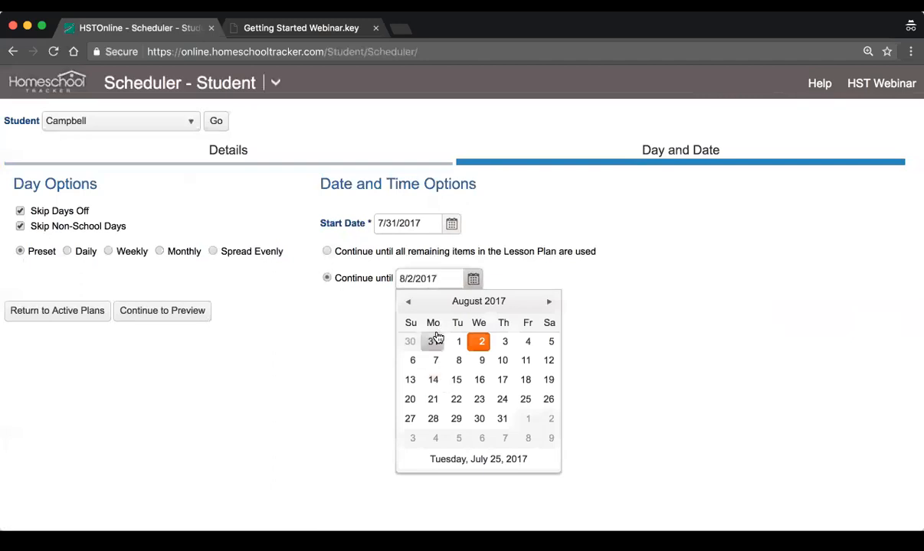
pyautogui.click(527, 342)
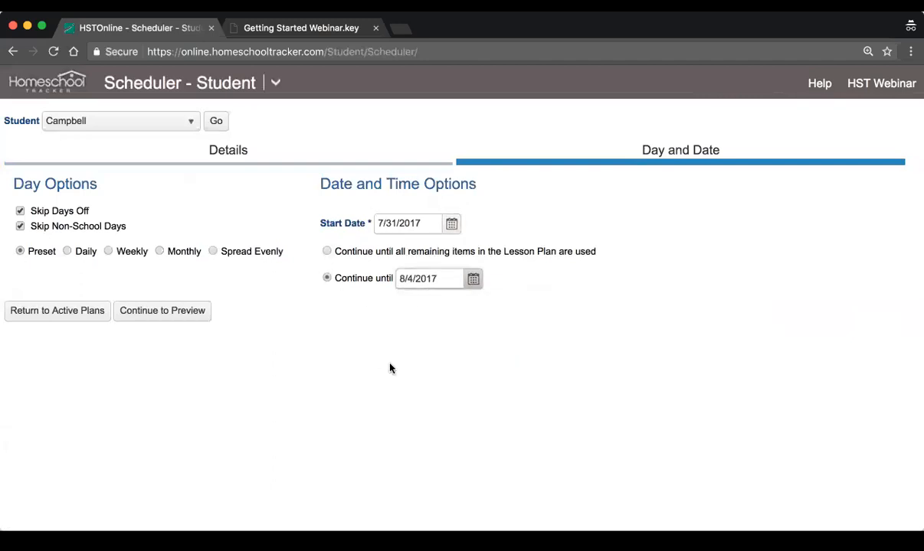
pyautogui.click(162, 311)
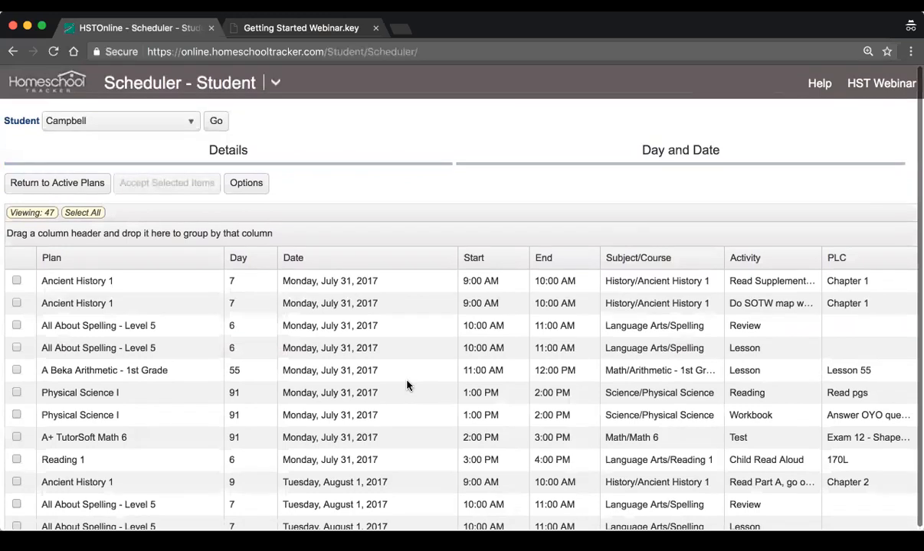
# Compare the Ancient History 1 items for Monday, July 31 in the schedule preview by day number, time and activity
pyautogui.click(375, 288)
pyautogui.press('Down')
pyautogui.press('Down')
pyautogui.press('Down')
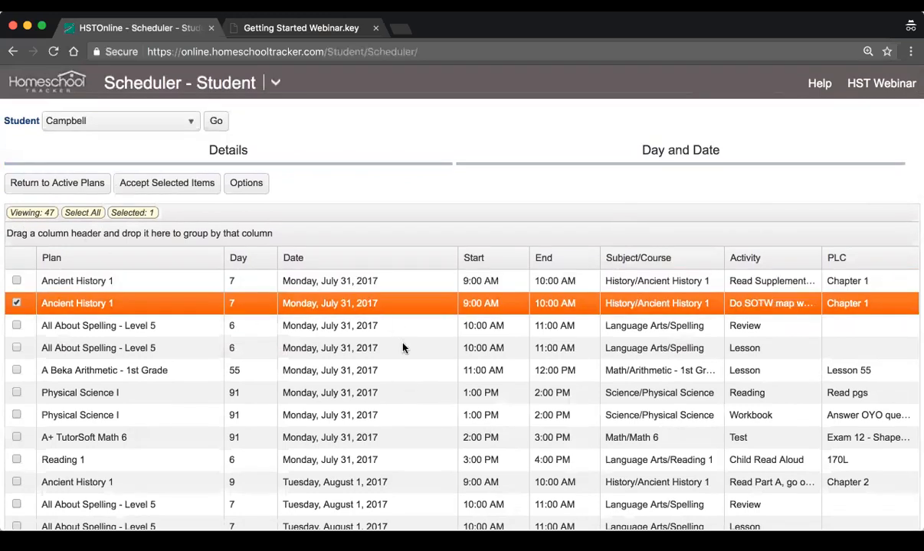
pyautogui.click(187, 283)
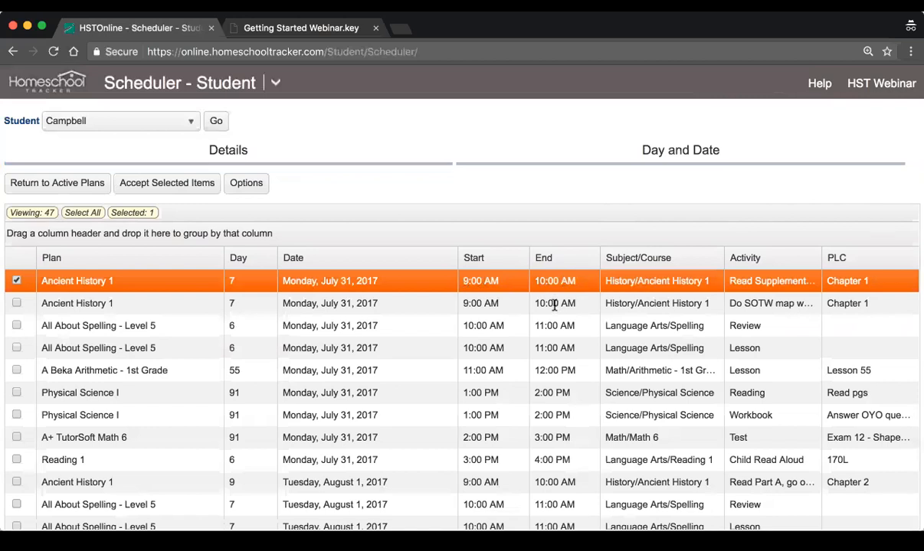
pyautogui.click(310, 303)
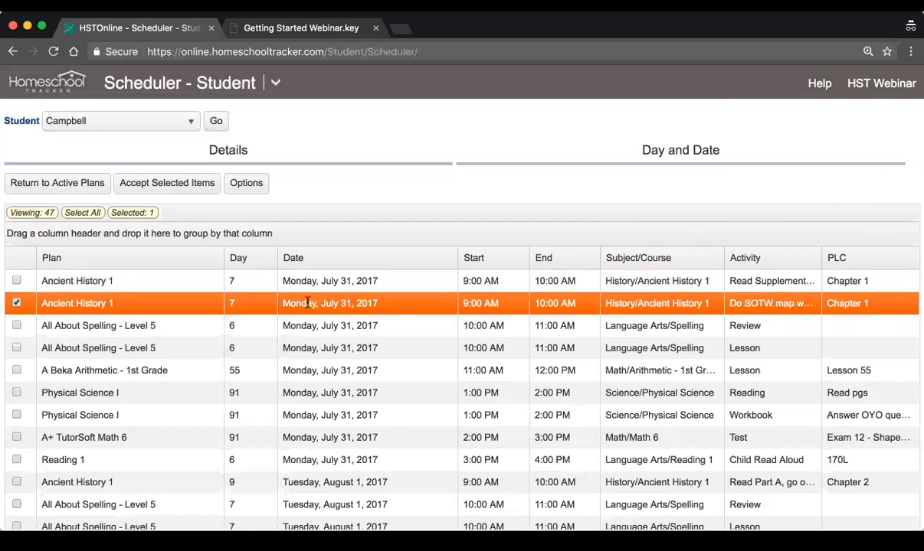
pyautogui.click(230, 280)
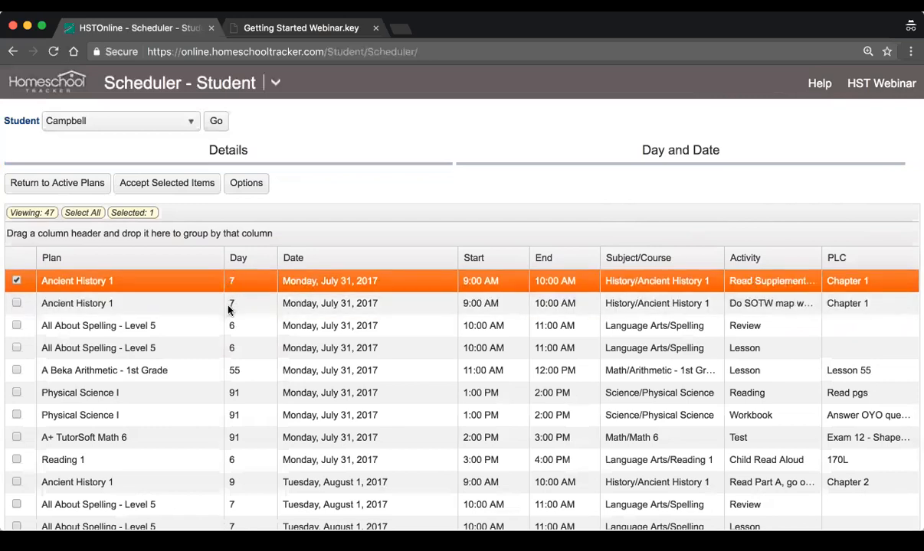
pyautogui.click(229, 305)
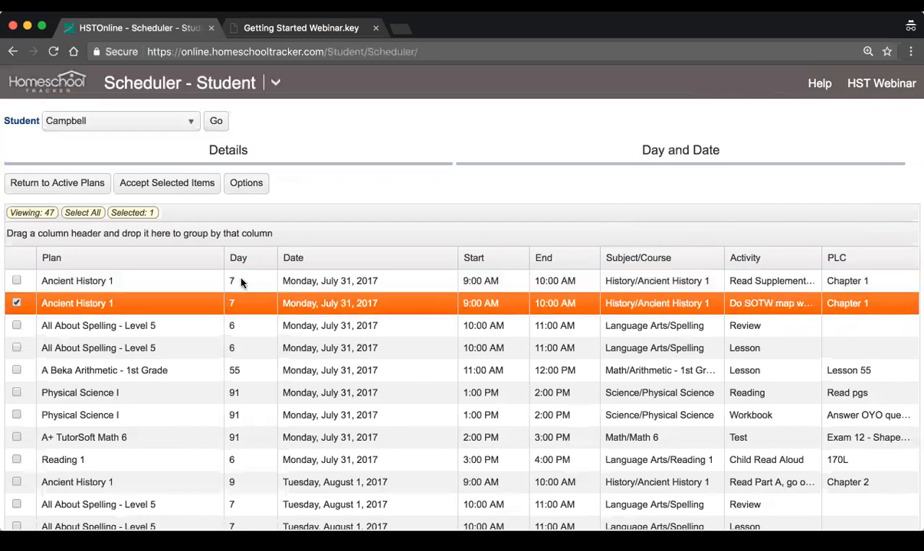
pyautogui.click(767, 287)
pyautogui.click(763, 304)
pyautogui.click(249, 323)
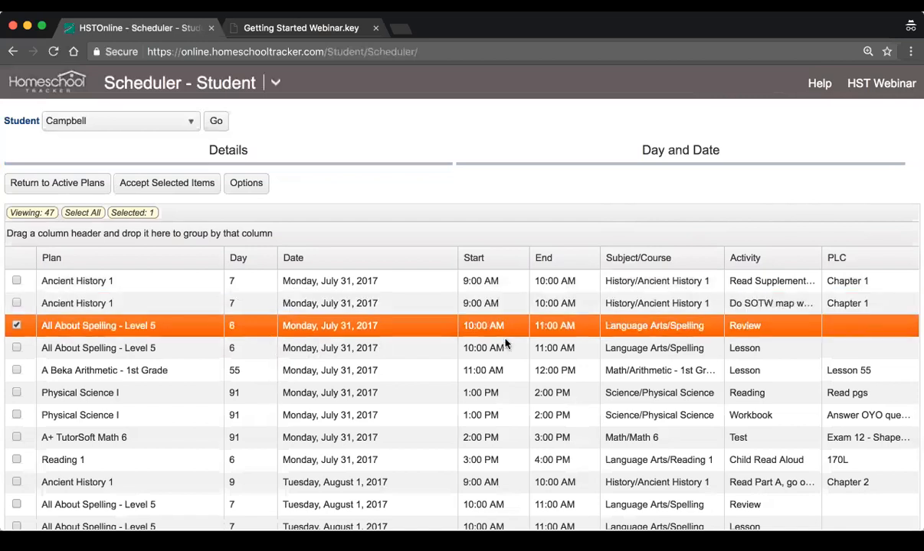
# Examine the times and day numbers of the other previewed items, including Reading 1, Physical Science I and All About Spelling - Level 5
pyautogui.scroll(-1, 464, 367)
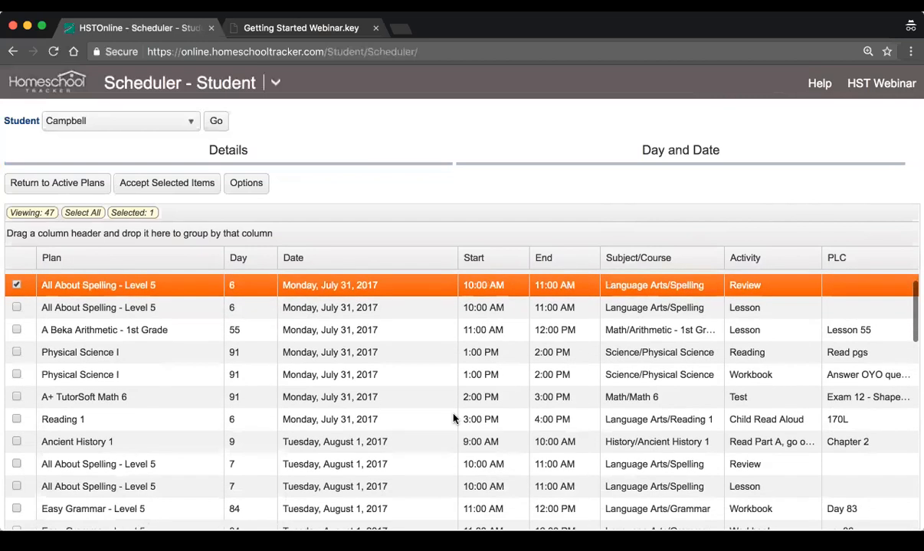
pyautogui.click(454, 419)
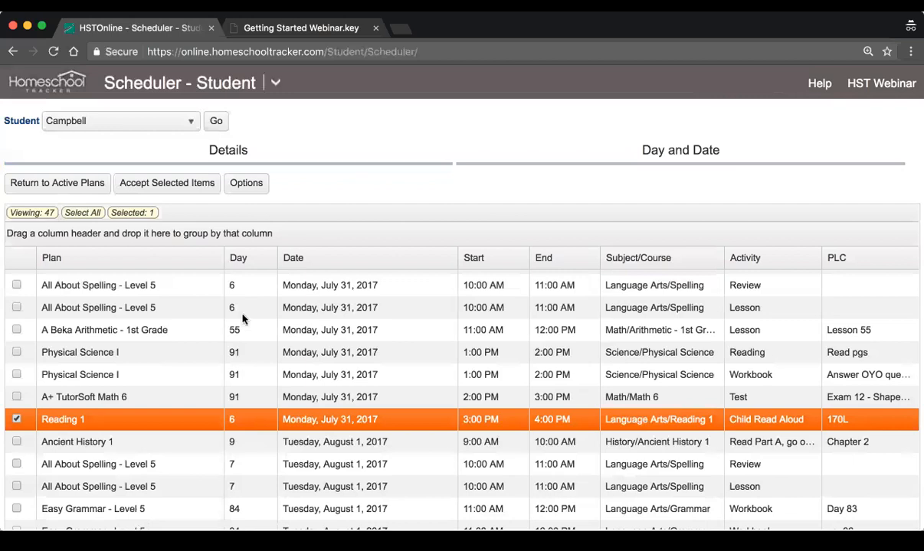
pyautogui.click(239, 375)
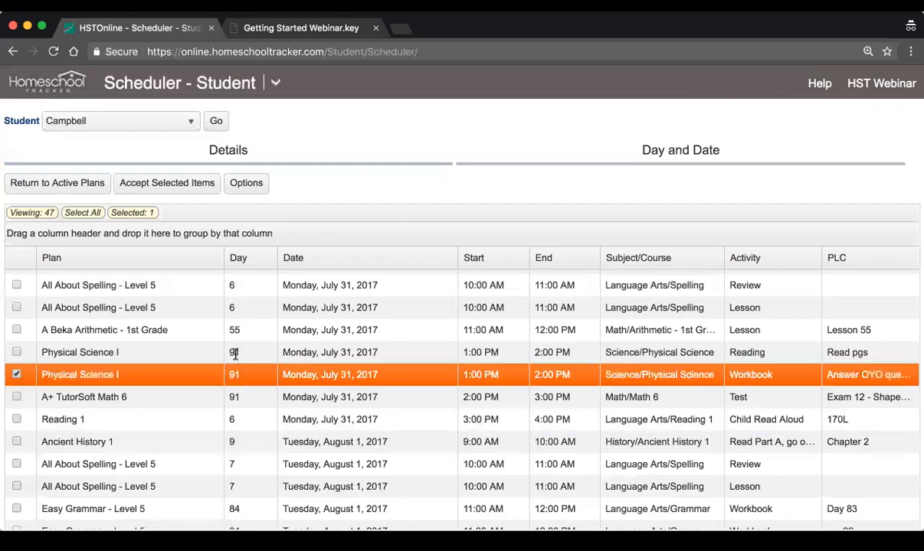
pyautogui.scroll(-1, 246, 379)
pyautogui.scroll(-2, 253, 436)
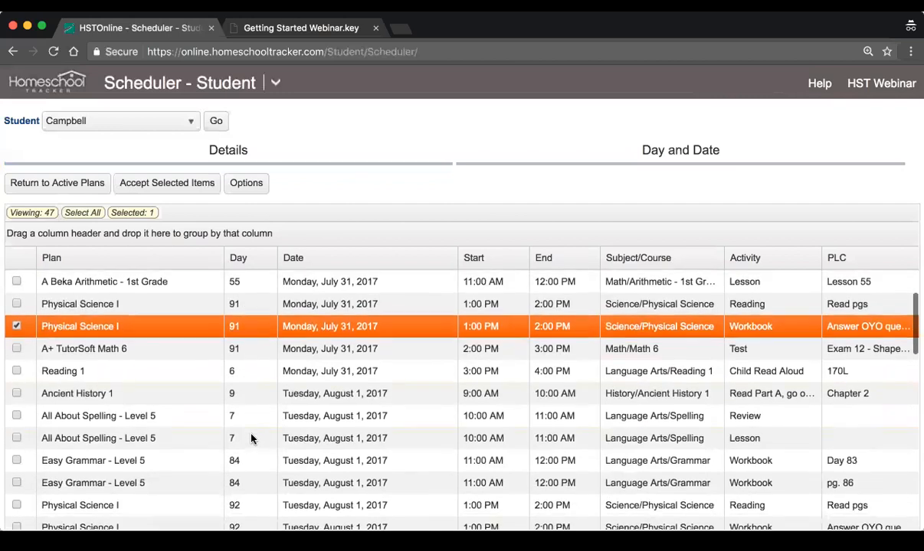
pyautogui.click(234, 410)
pyautogui.scroll(-3, 253, 417)
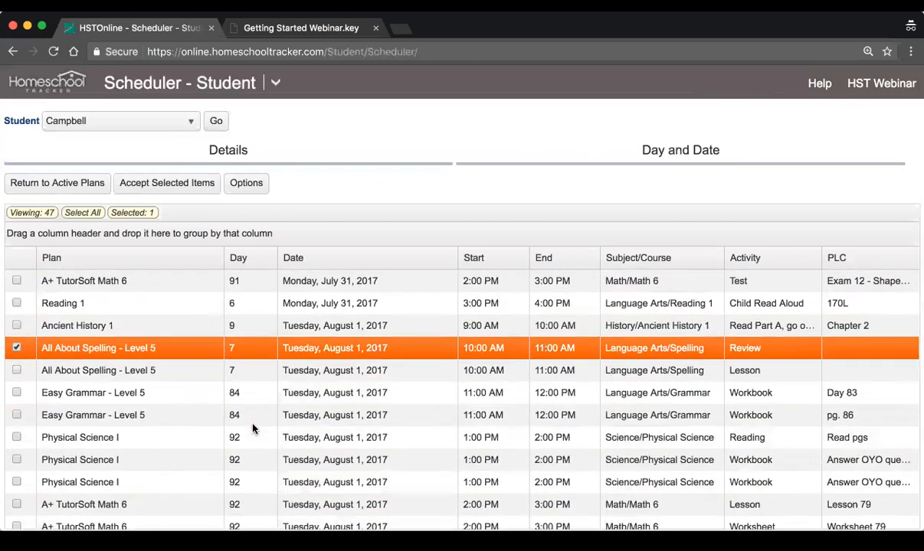
pyautogui.click(429, 372)
pyautogui.scroll(-10, 429, 373)
pyautogui.scroll(-5, 429, 372)
# Select all items in the schedule preview and accept them
pyautogui.scroll(5, 429, 372)
pyautogui.scroll(8, 429, 375)
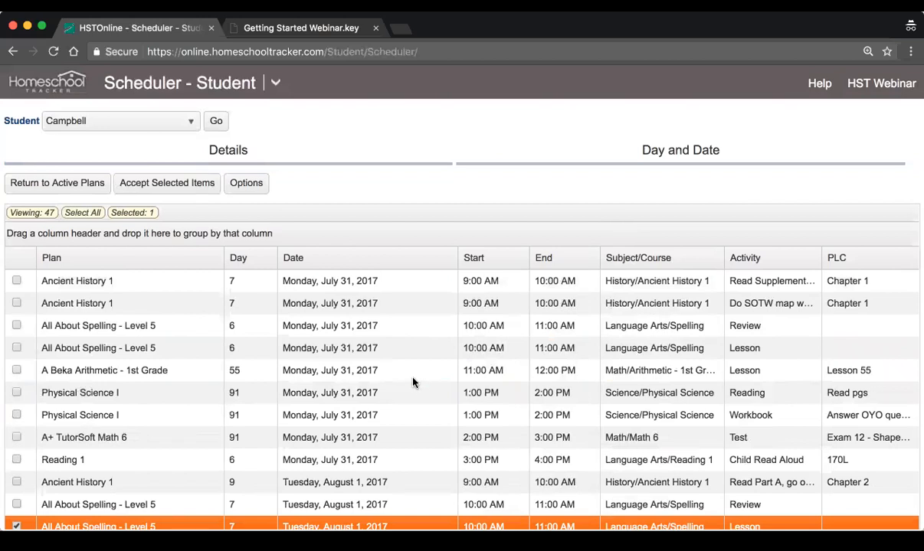
pyautogui.click(80, 215)
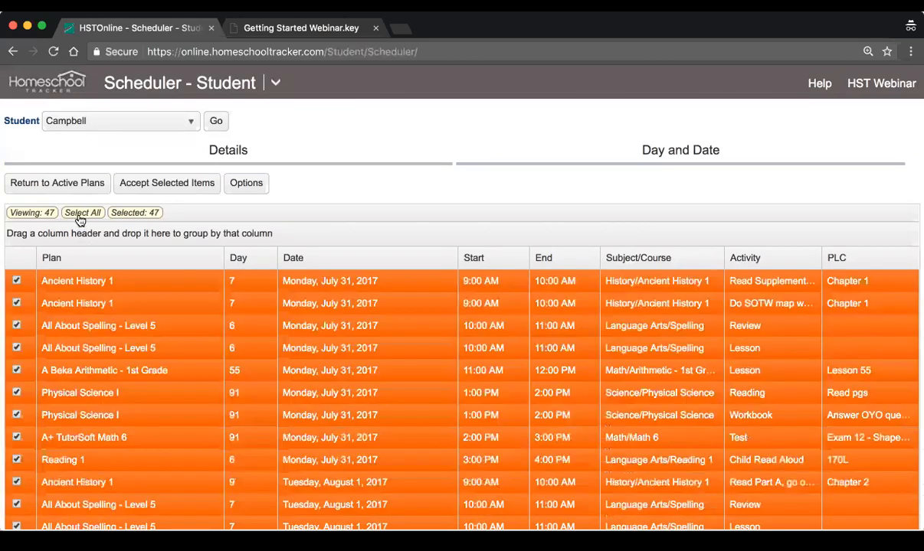
pyautogui.click(167, 186)
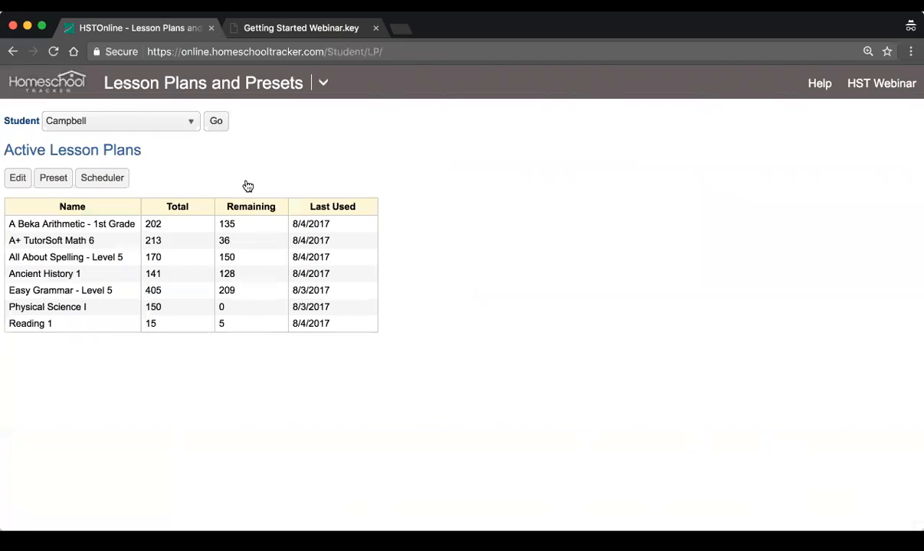
# Open the agenda's calendar view and show the work week of July 31 to August 4, 2017
pyautogui.click(322, 83)
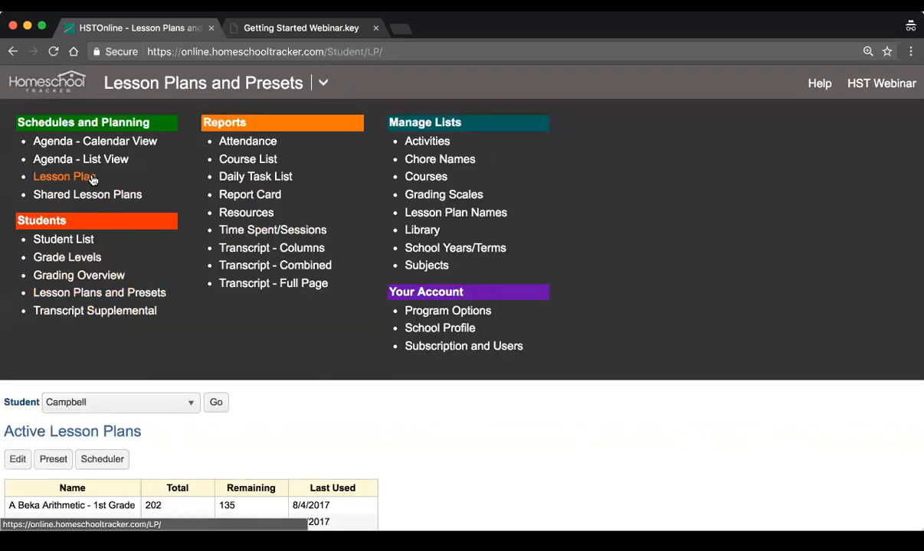
pyautogui.click(93, 141)
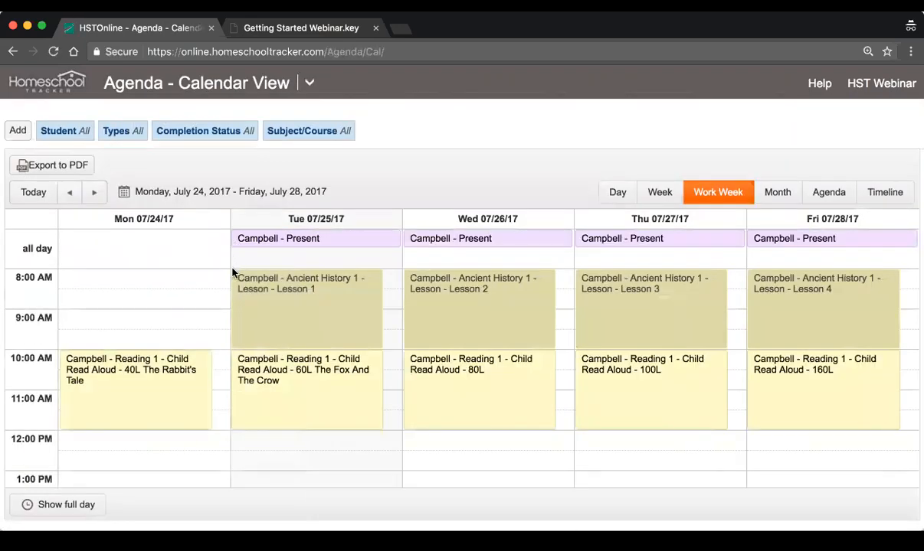
pyautogui.click(95, 194)
# Examine the week's scheduled lessons in the calendar from the morning history blocks through the 3:00 PM Reading 1 blocks
pyautogui.scroll(-4, 311, 313)
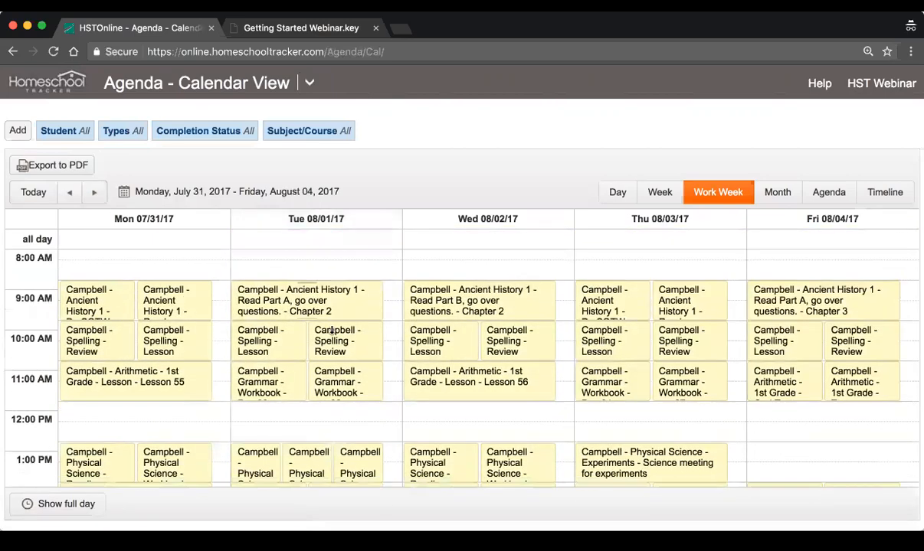
pyautogui.scroll(3, 331, 331)
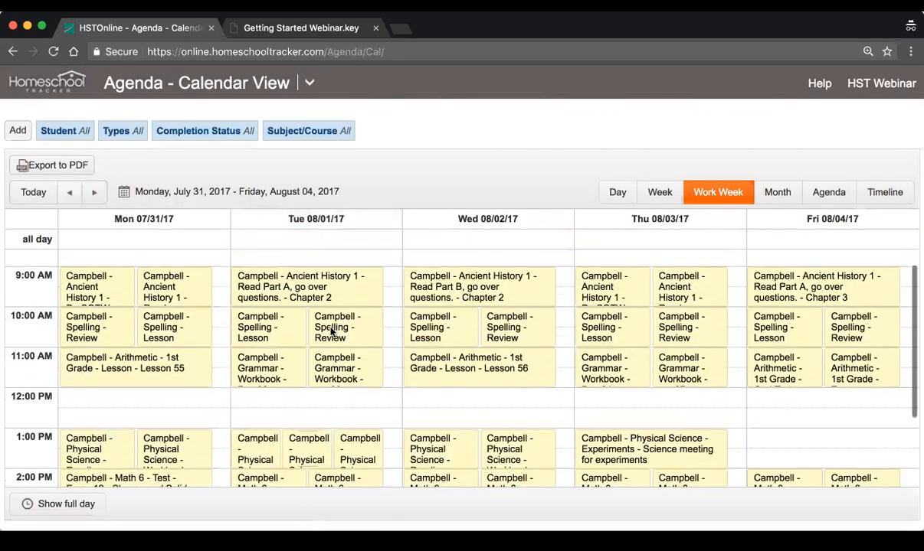
pyautogui.scroll(2, 331, 331)
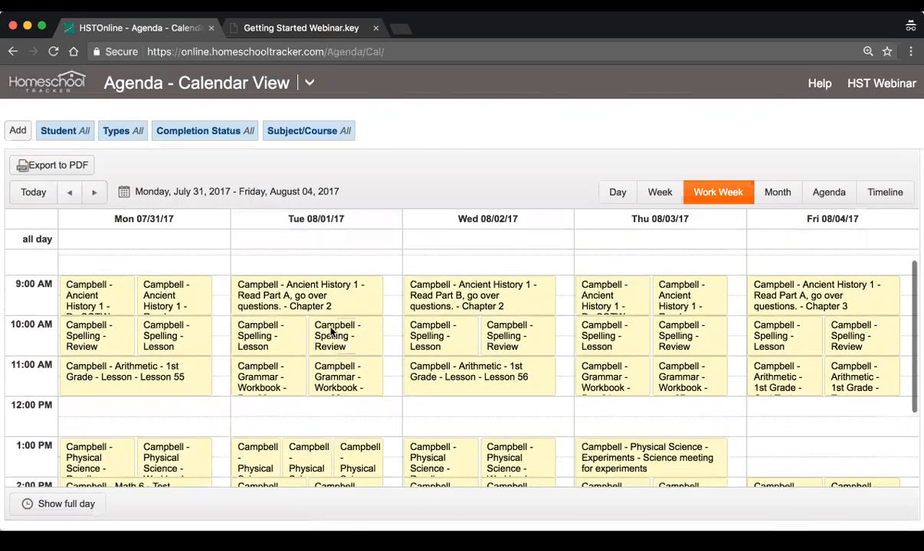
pyautogui.scroll(-2, 331, 330)
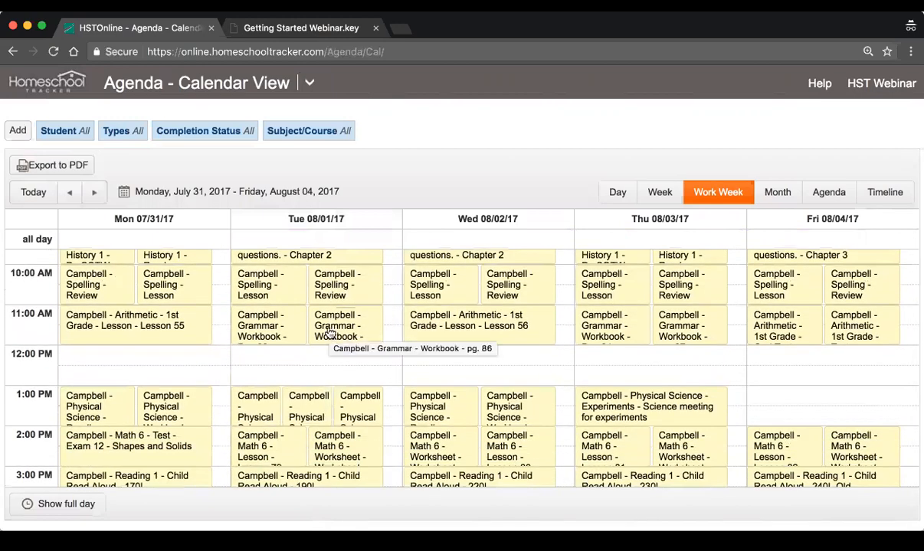
pyautogui.scroll(2, 331, 331)
pyautogui.scroll(-3, 330, 333)
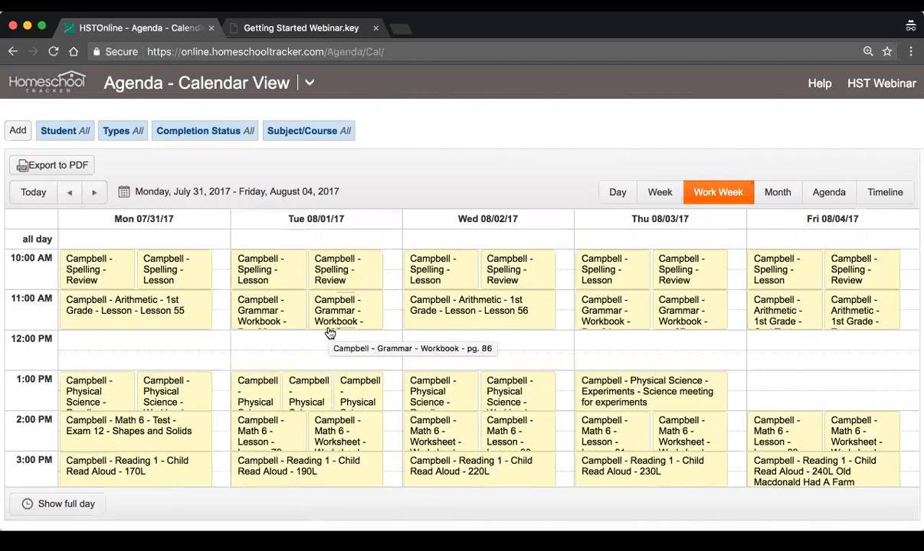
pyautogui.scroll(-1, 330, 332)
pyautogui.scroll(2, 330, 333)
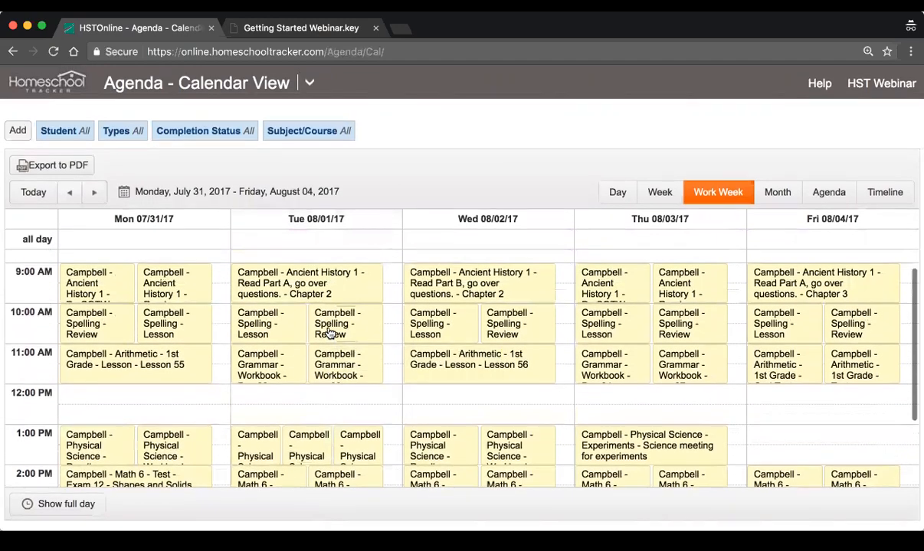
pyautogui.scroll(-1, 508, 343)
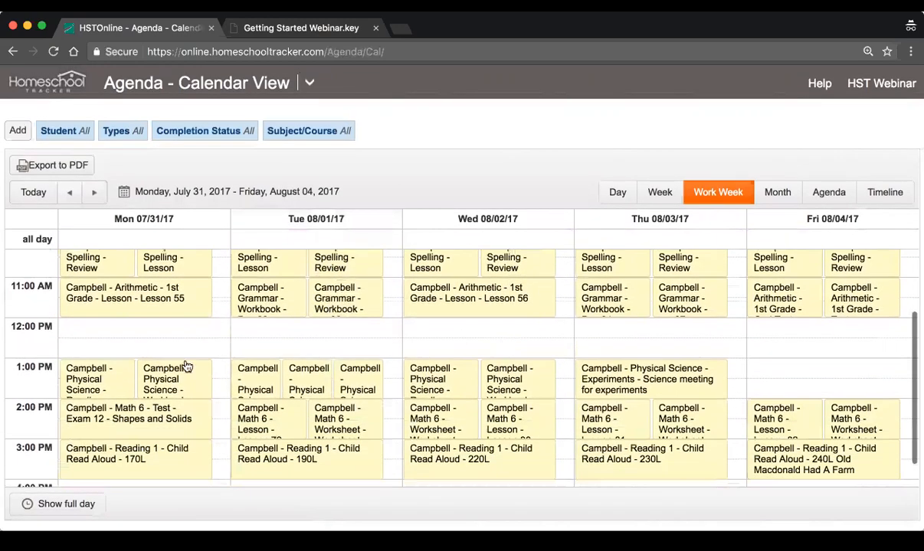
pyautogui.scroll(1, 559, 392)
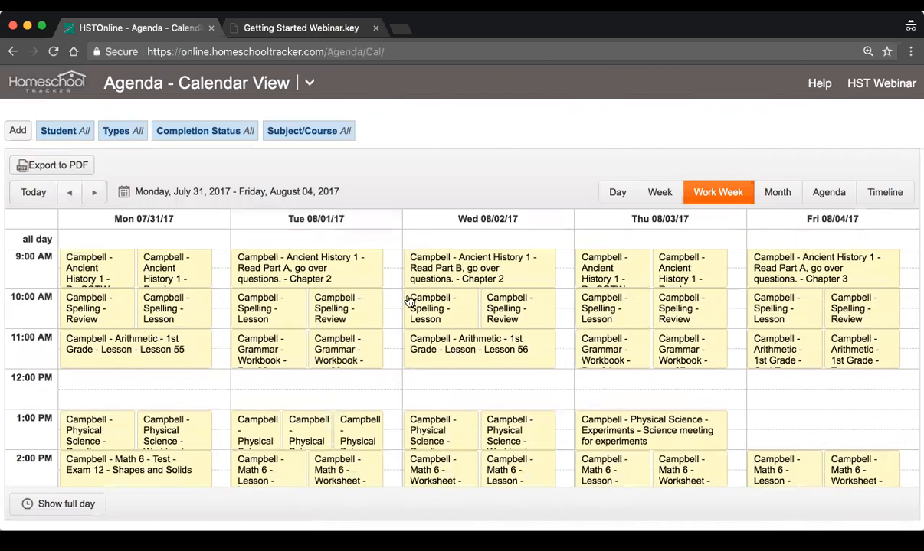
pyautogui.scroll(-1, 656, 317)
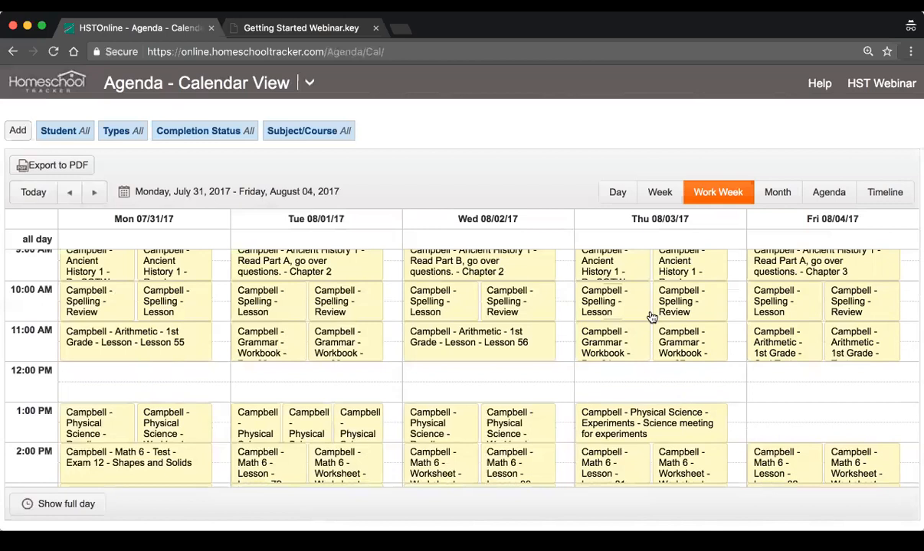
# Switch to the Getting Started Webinar slides and advance from the Lesson Plans slide to the Reports slide
pyautogui.click(309, 29)
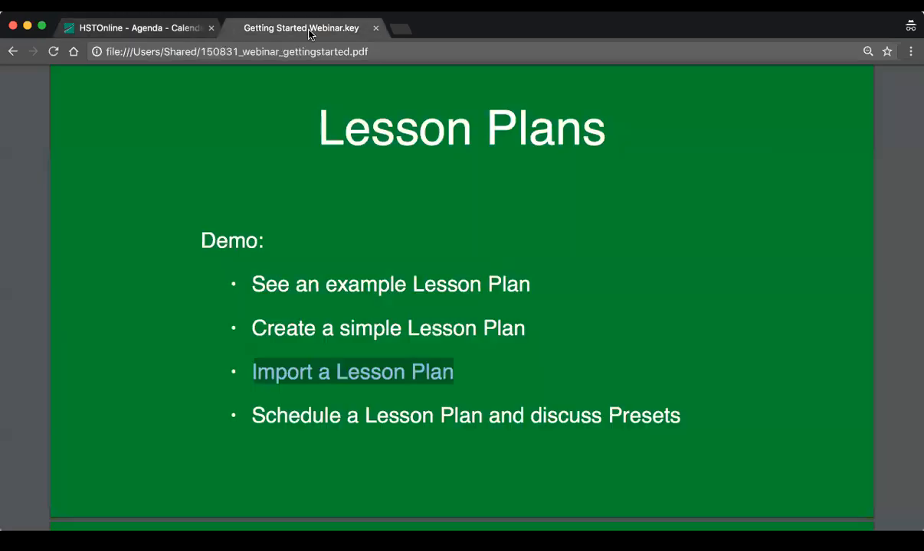
pyautogui.click(624, 406)
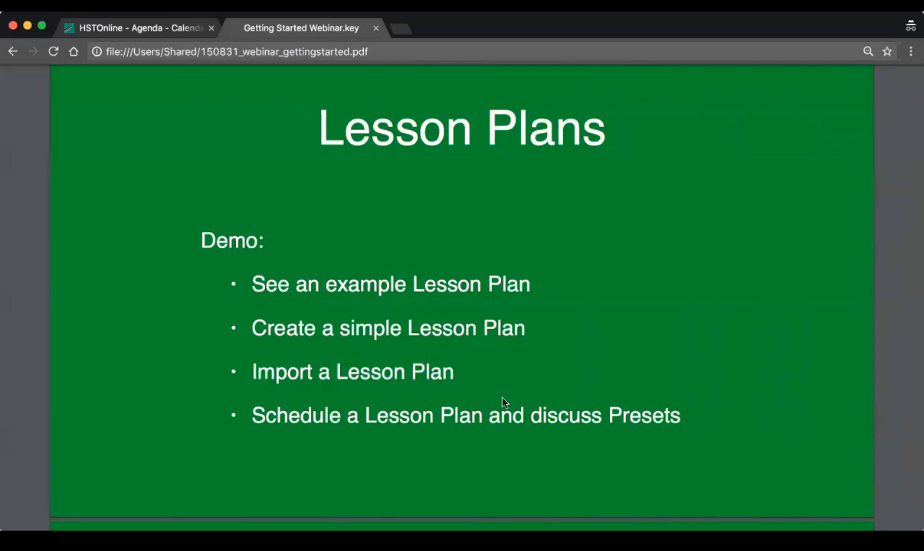
pyautogui.scroll(-10, 502, 402)
pyautogui.scroll(-3, 503, 402)
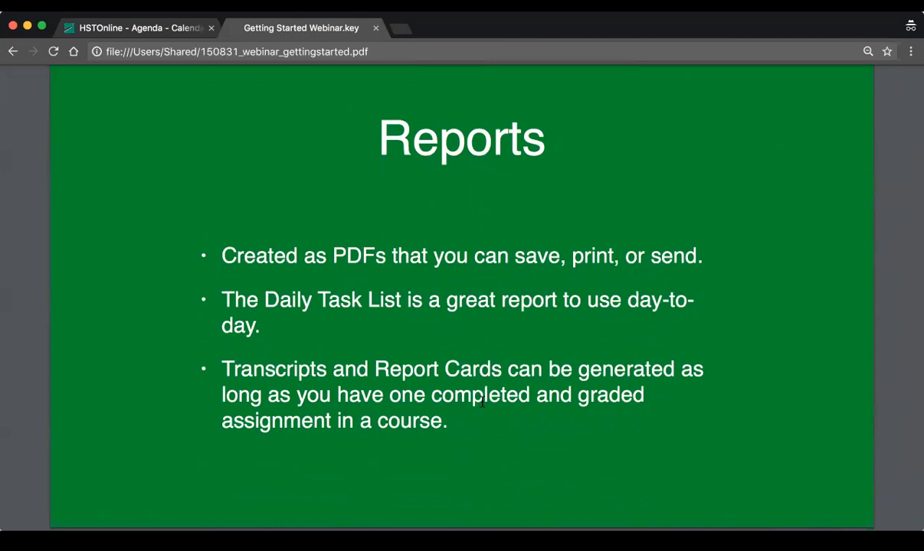
# Switch back to Homeschool Tracker and open the Daily Task List report
pyautogui.click(132, 29)
pyautogui.click(310, 83)
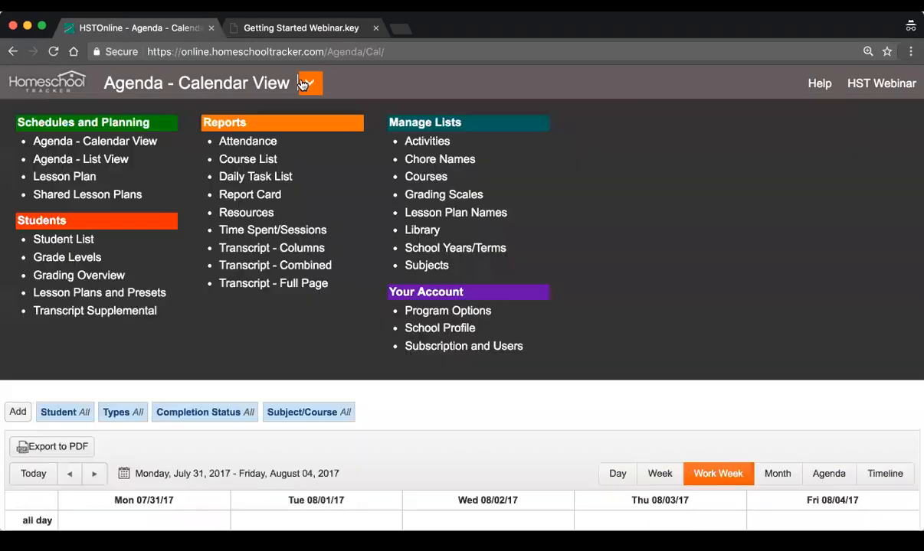
pyautogui.click(255, 177)
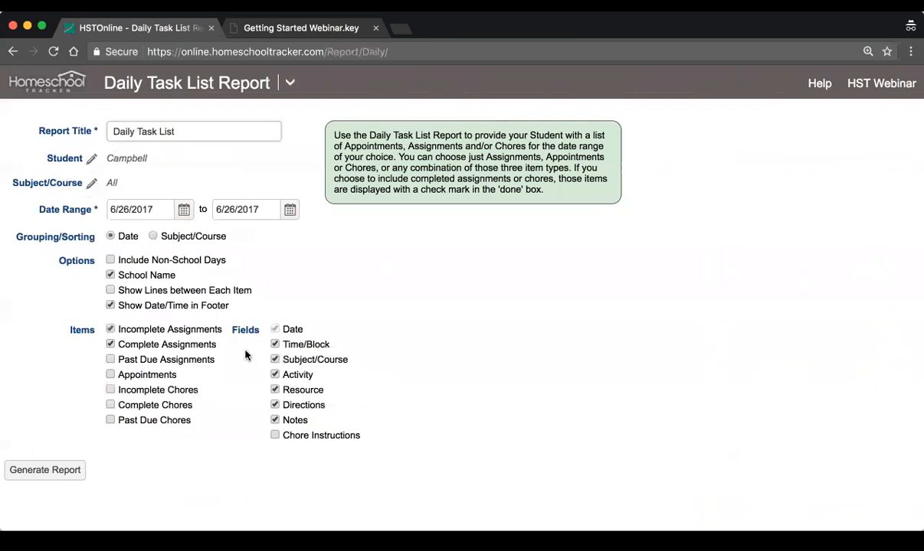
# Set the Daily Task List report's date range to 7/31/2017 through 8/4/2017
pyautogui.click(184, 211)
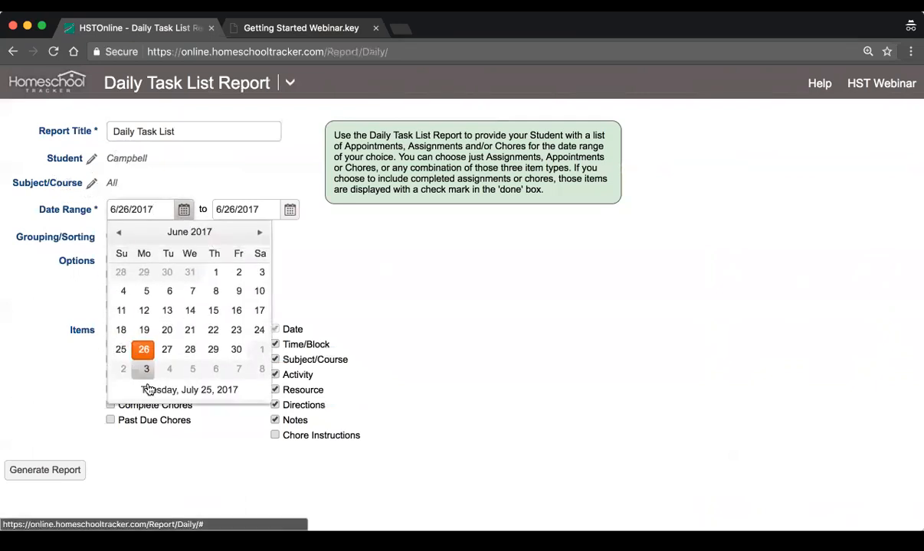
pyautogui.click(260, 234)
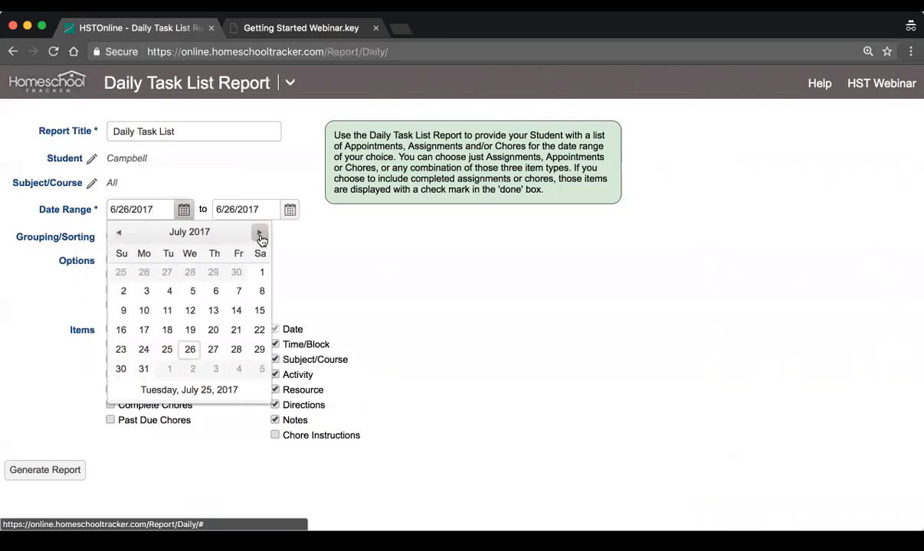
pyautogui.click(143, 369)
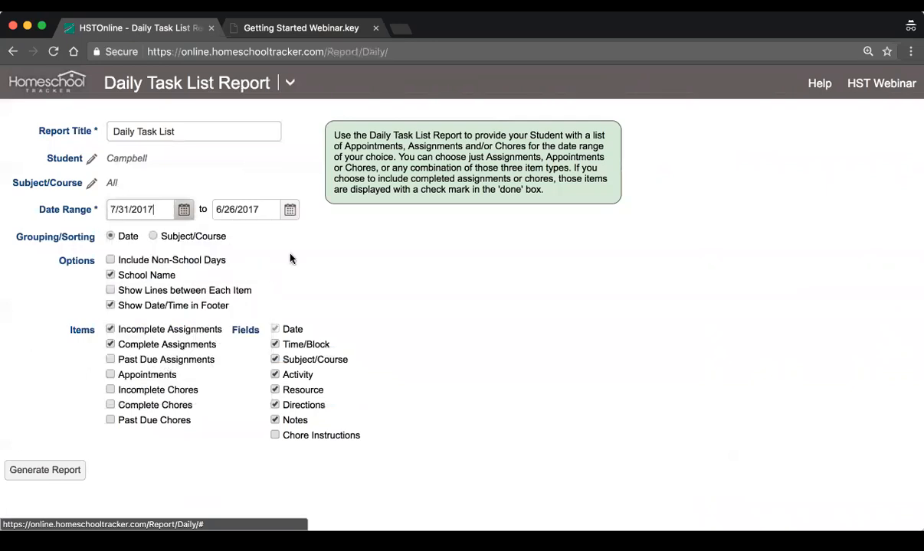
pyautogui.click(289, 211)
pyautogui.click(366, 233)
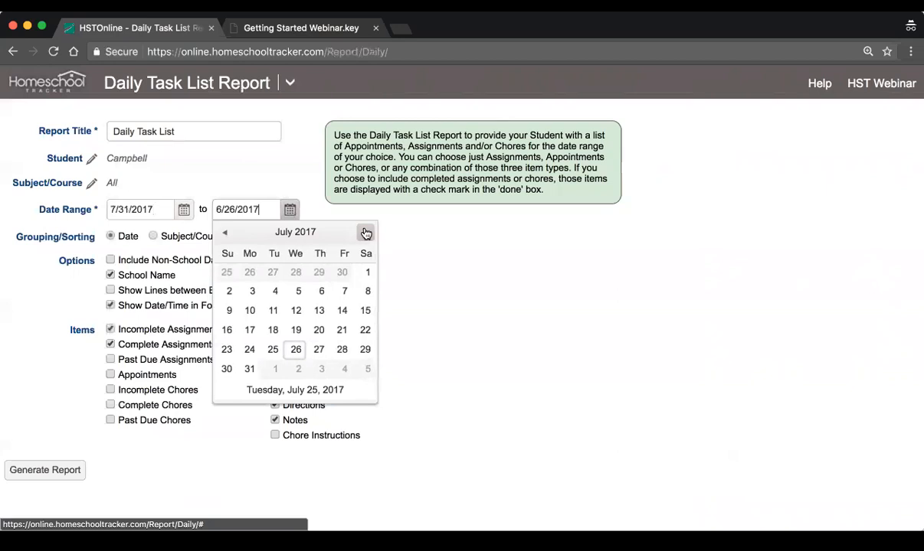
pyautogui.click(343, 370)
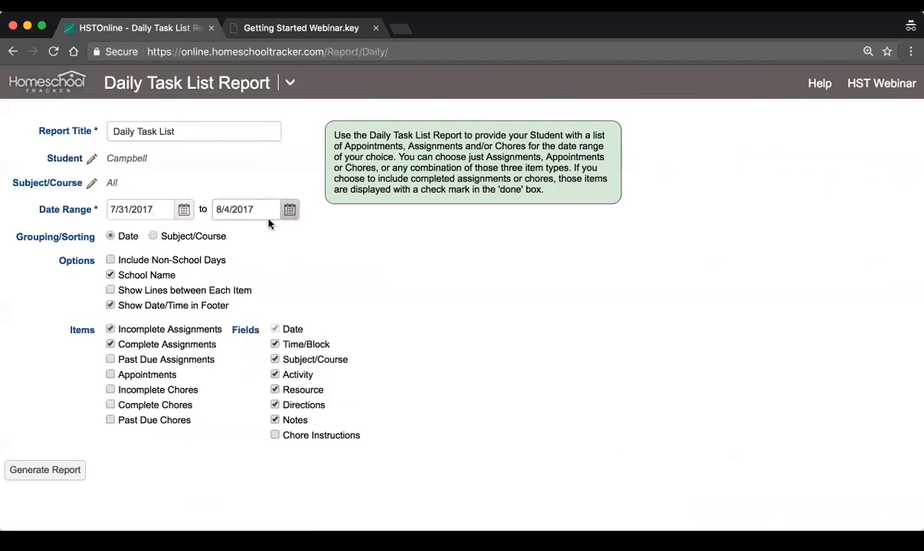
# Generate the Daily Task List report, pick up the finished PDF and enlarge it for reading
pyautogui.click(17, 476)
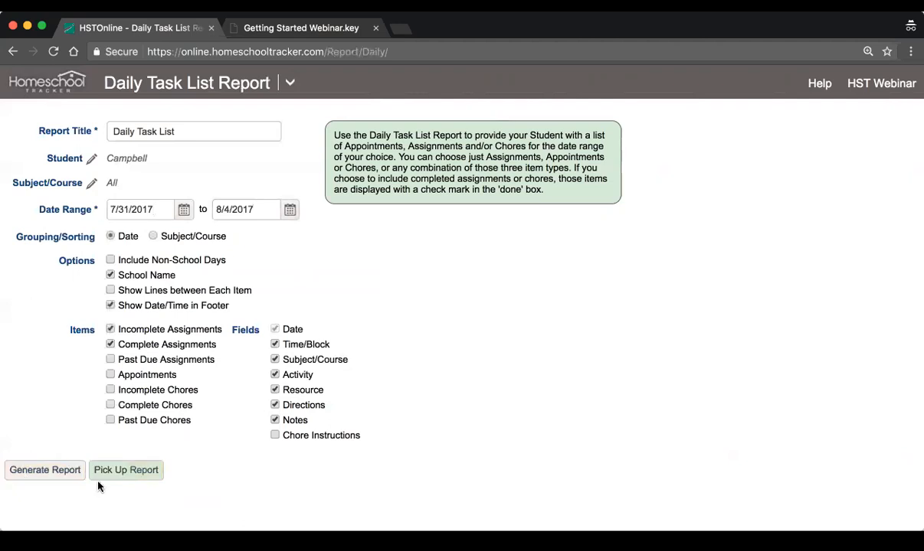
pyautogui.click(125, 470)
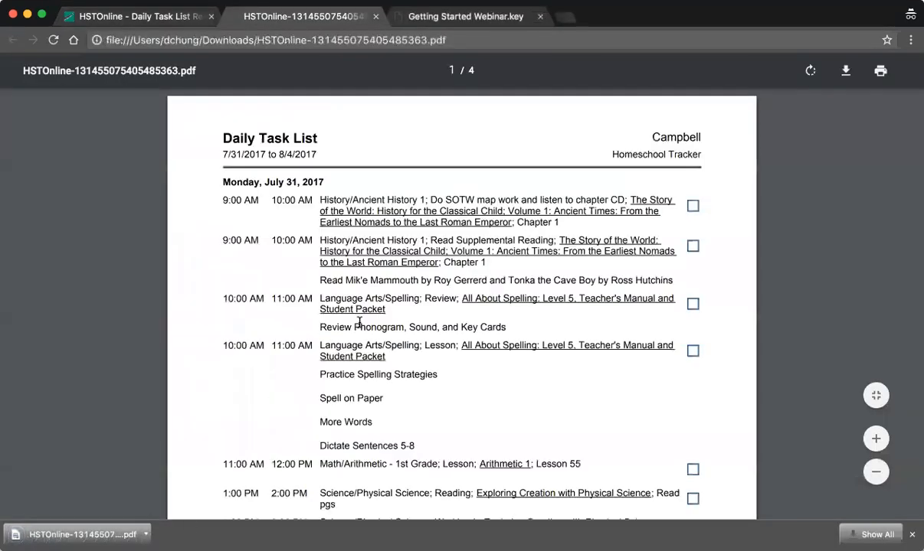
pyautogui.press('super+equal')
pyautogui.press('super+equal')
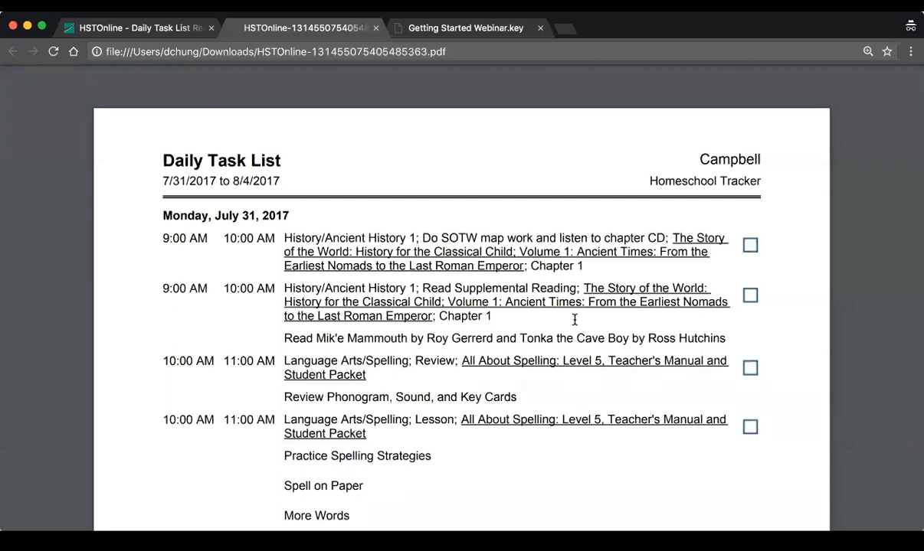
# Examine the daily assignments across all four pages of the Daily Task List PDF, from Monday, July 31 through Friday, August 4, 2017
pyautogui.scroll(-2, 575, 306)
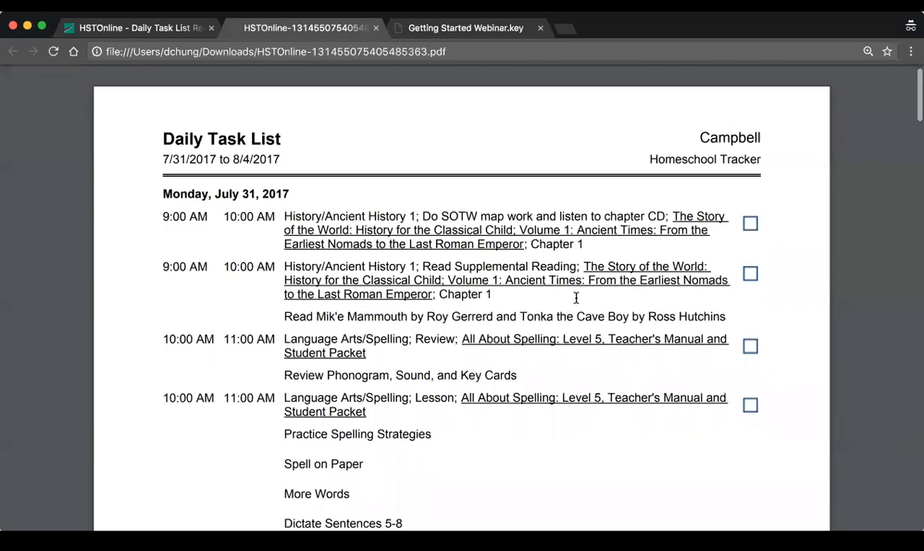
pyautogui.scroll(-4, 457, 345)
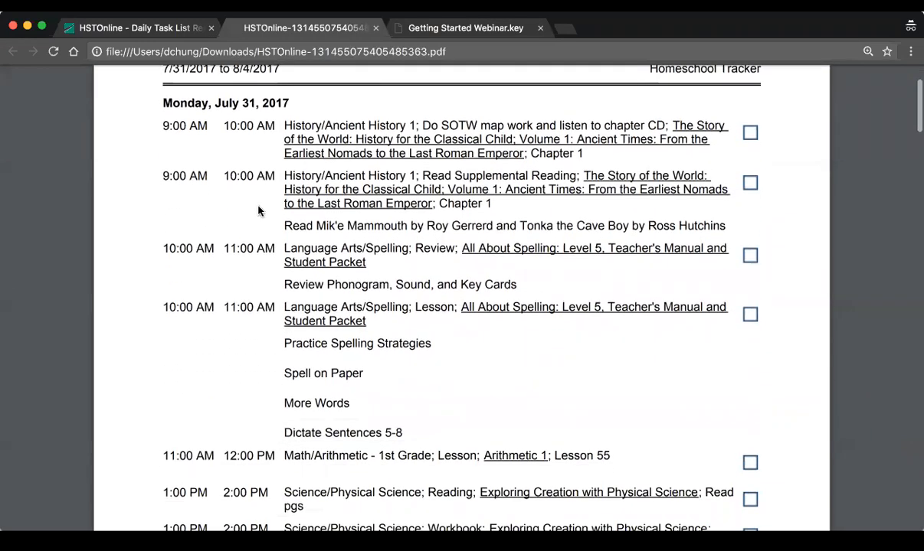
pyautogui.scroll(2, 232, 115)
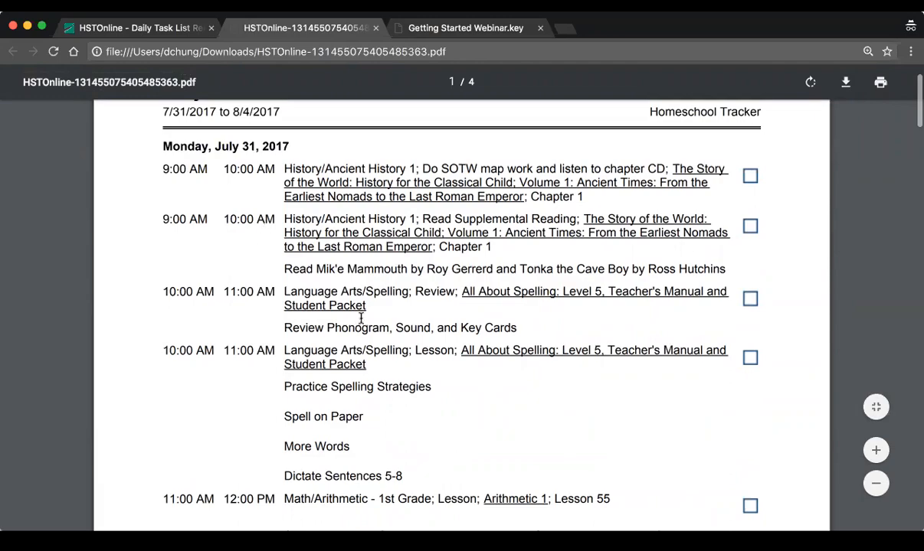
pyautogui.scroll(-10, 490, 304)
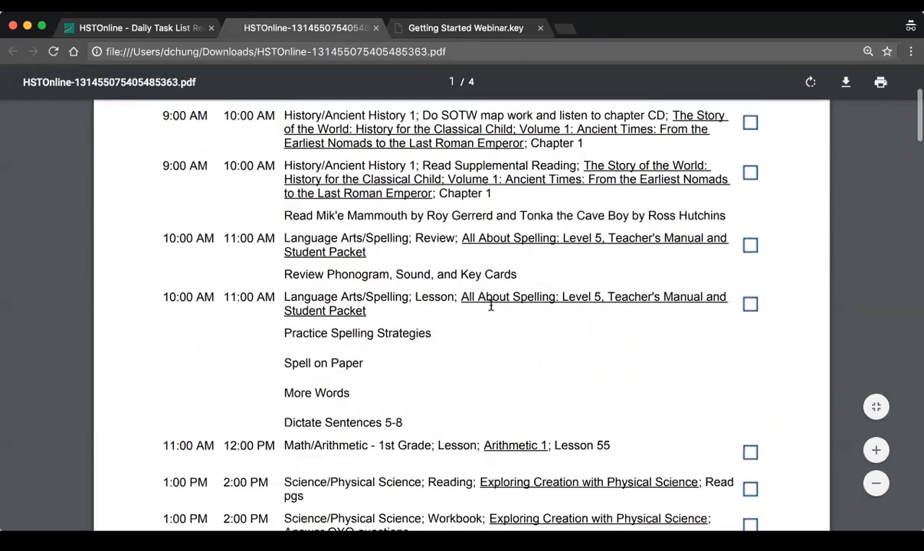
pyautogui.scroll(-15, 493, 304)
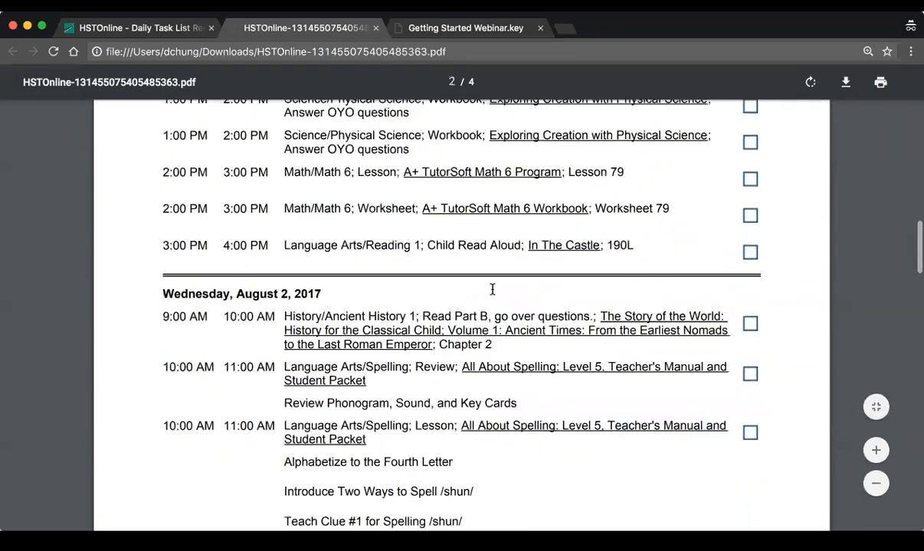
pyautogui.scroll(-20, 493, 288)
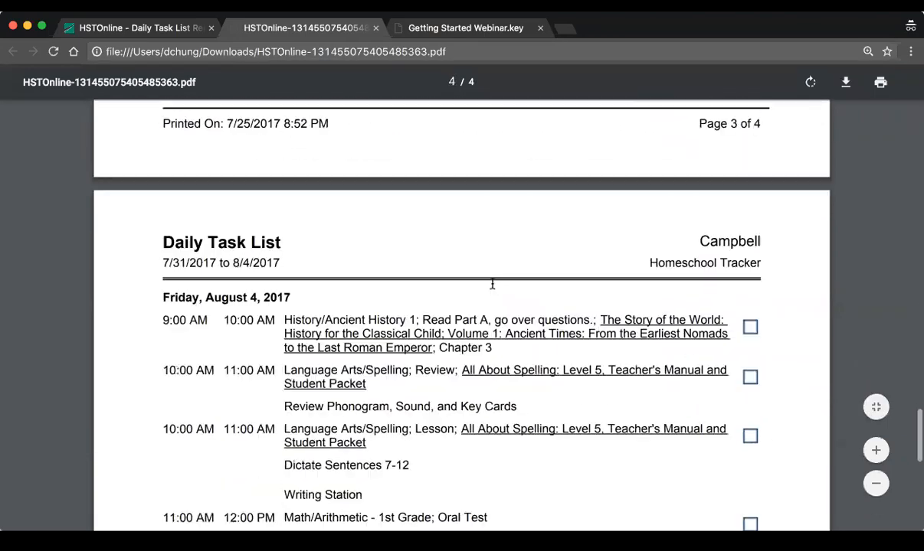
pyautogui.scroll(-5, 492, 281)
pyautogui.scroll(4, 492, 282)
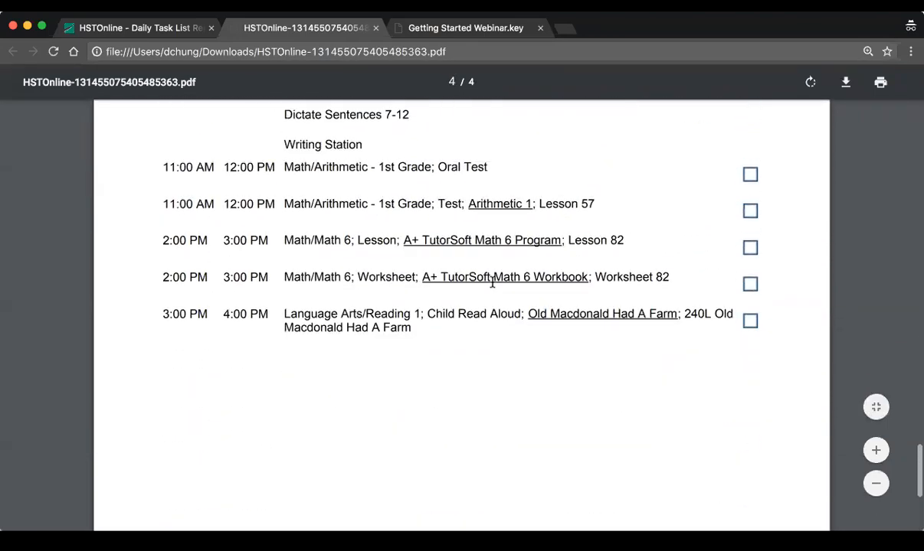
pyautogui.scroll(10, 492, 282)
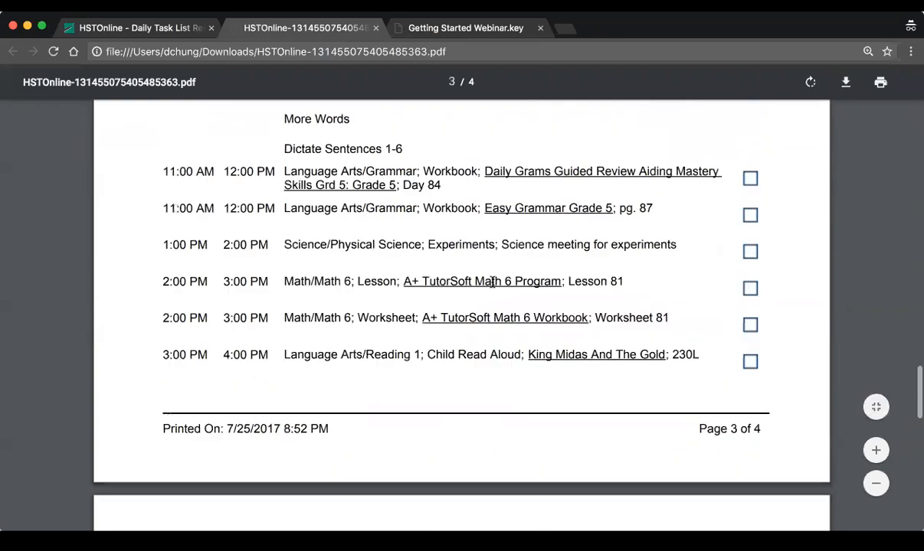
pyautogui.scroll(20, 493, 282)
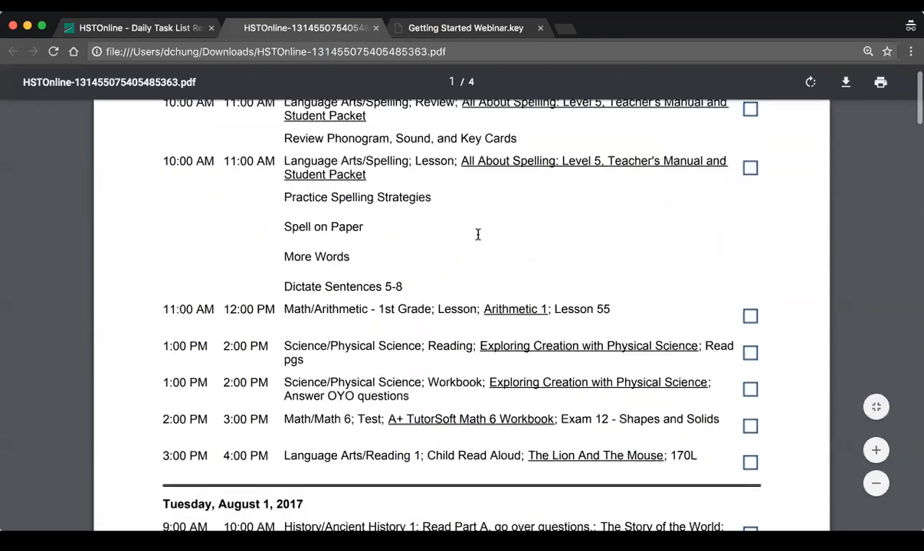
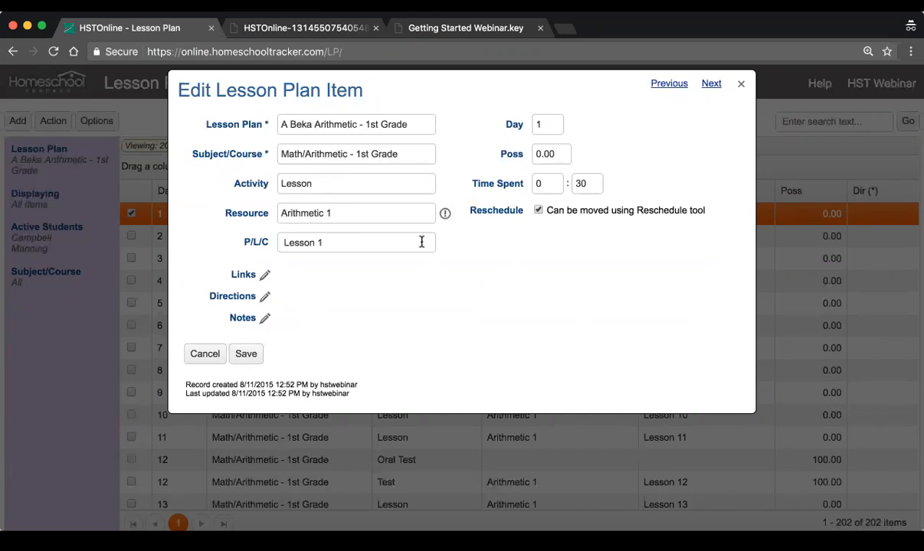
# Examine the Directions and Links editors of the Lesson 1 item in the A Beka Arithmetic - 1st Grade plan, keeping everything unchanged
pyautogui.click(367, 247)
pyautogui.click(264, 297)
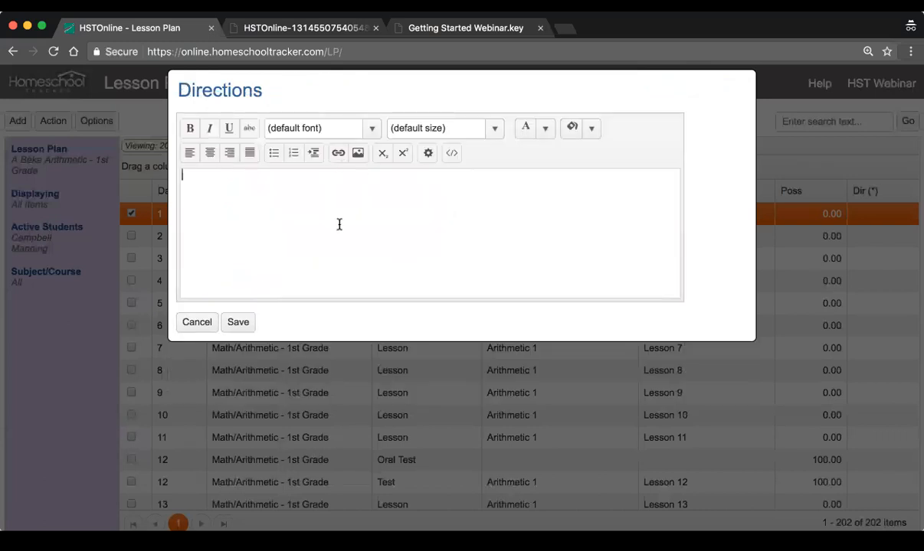
pyautogui.click(193, 322)
pyautogui.click(262, 323)
pyautogui.click(197, 322)
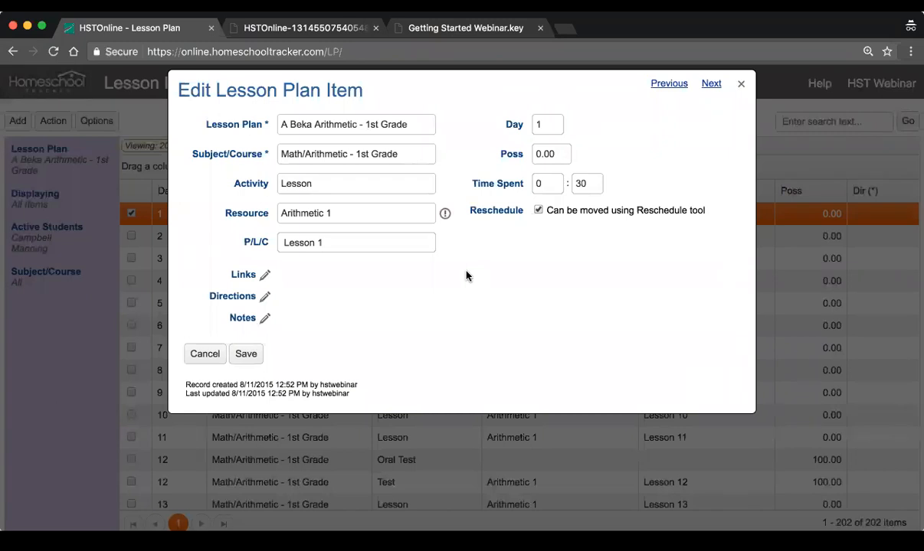
pyautogui.click(267, 276)
pyautogui.click(196, 179)
pyautogui.click(740, 84)
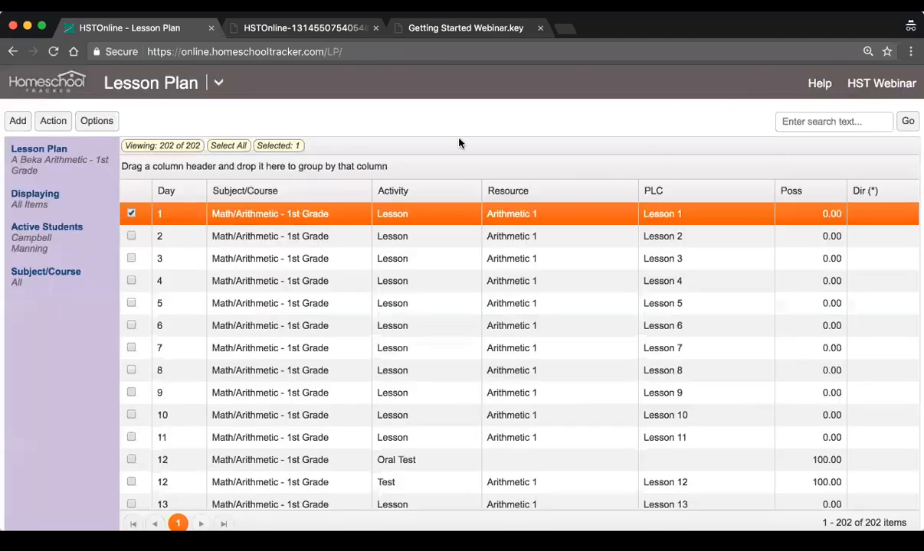
# Open Program Options and review the Agenda, Attendance, Grading and Optional Fields settings
pyautogui.click(216, 84)
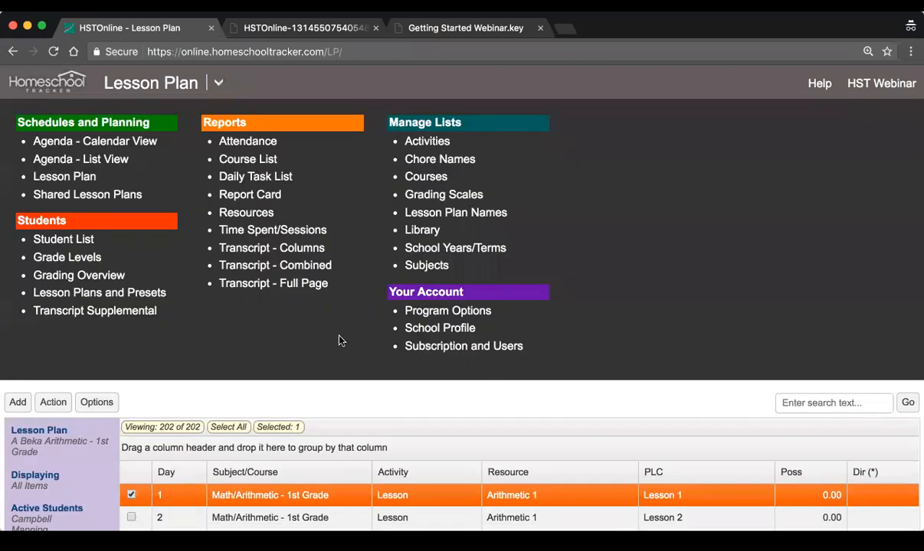
pyautogui.click(458, 315)
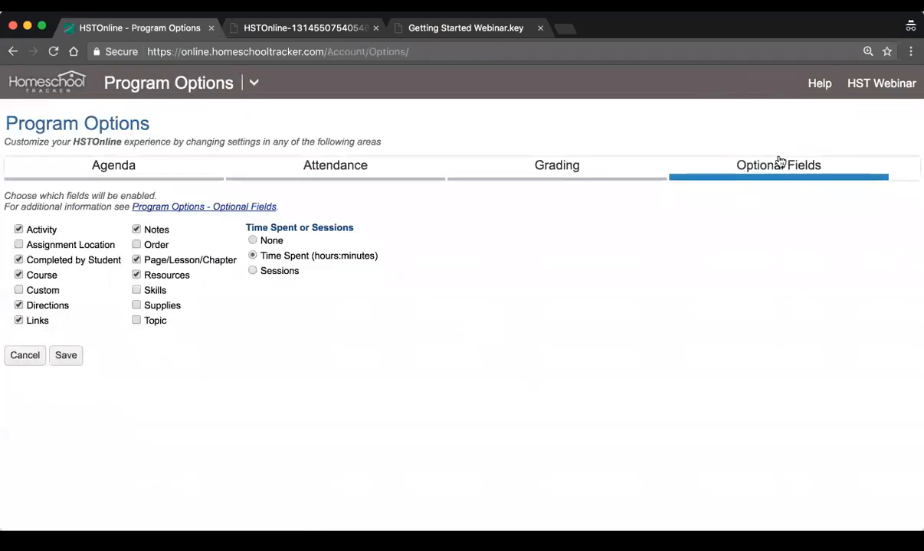
pyautogui.click(107, 171)
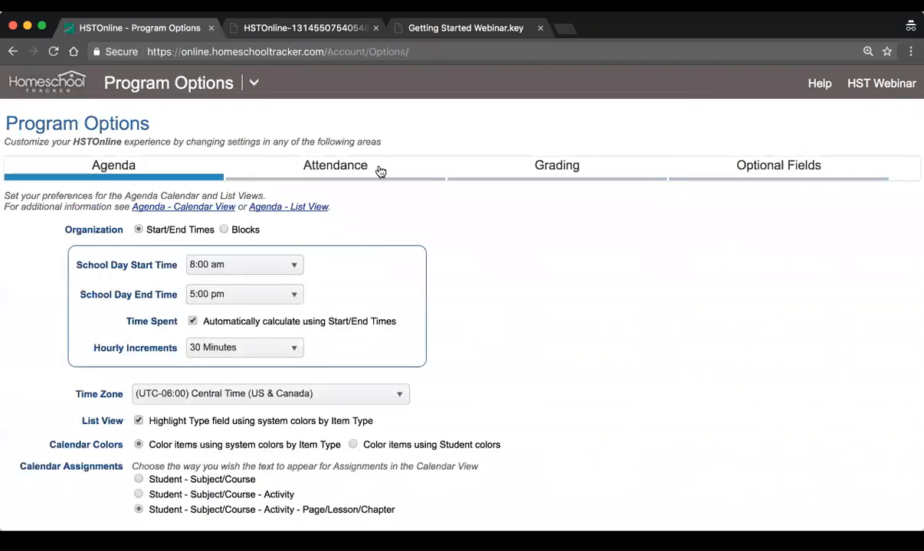
pyautogui.click(335, 175)
pyautogui.click(553, 172)
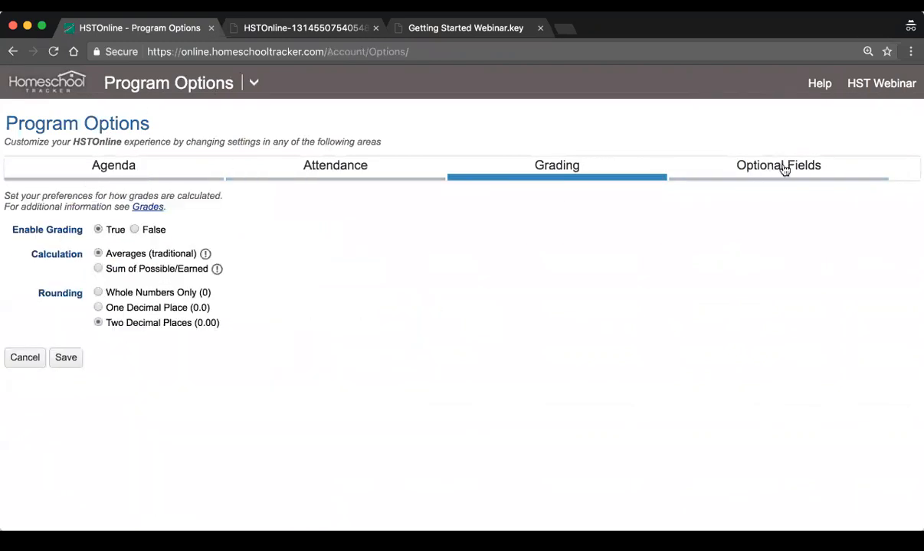
pyautogui.click(779, 175)
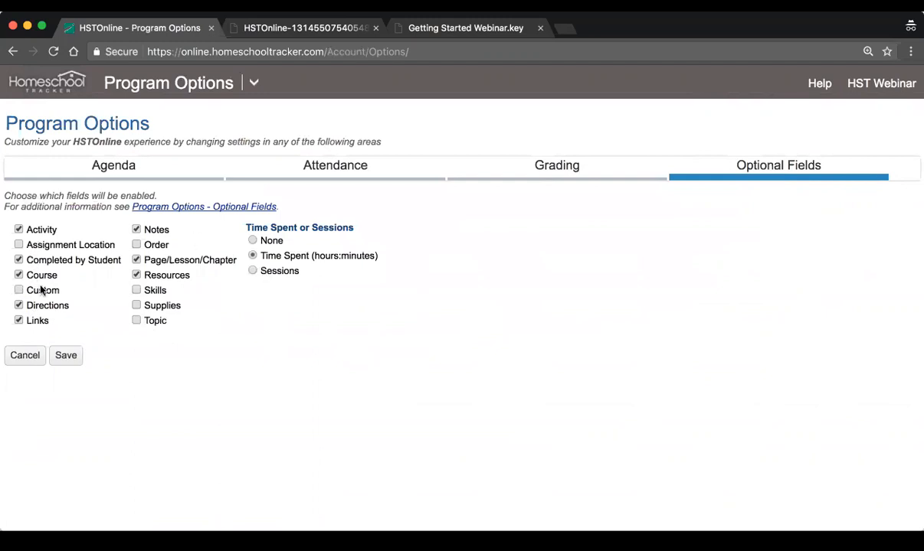
# Enable Supplies as an optional field and save the program options
pyautogui.click(172, 308)
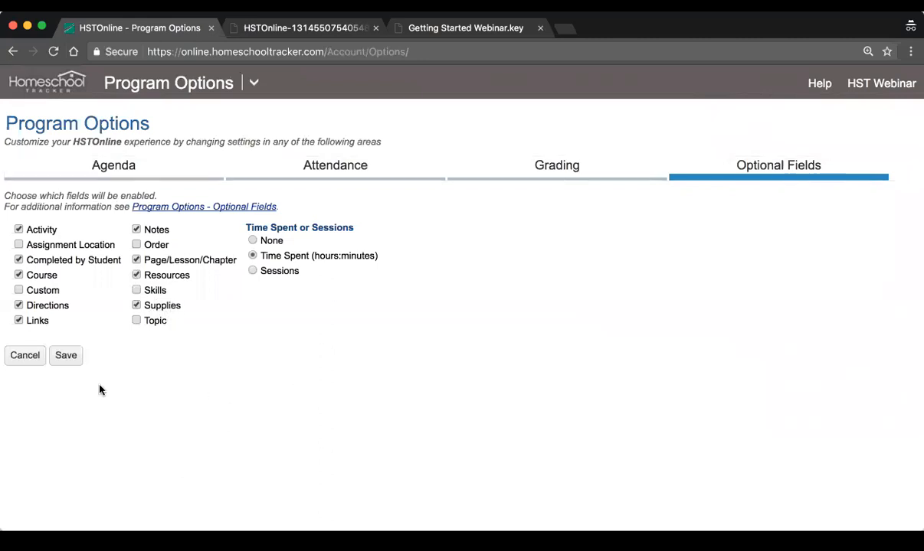
pyautogui.click(64, 356)
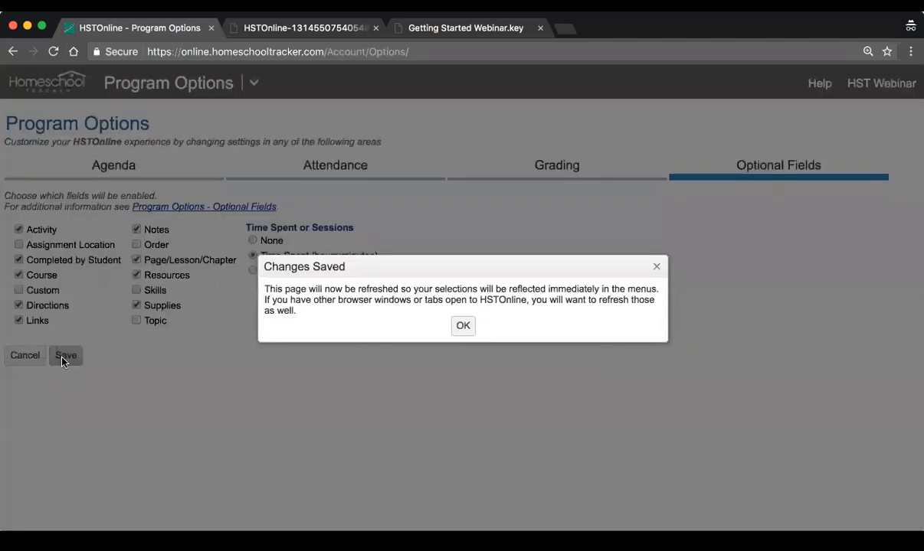
pyautogui.click(462, 326)
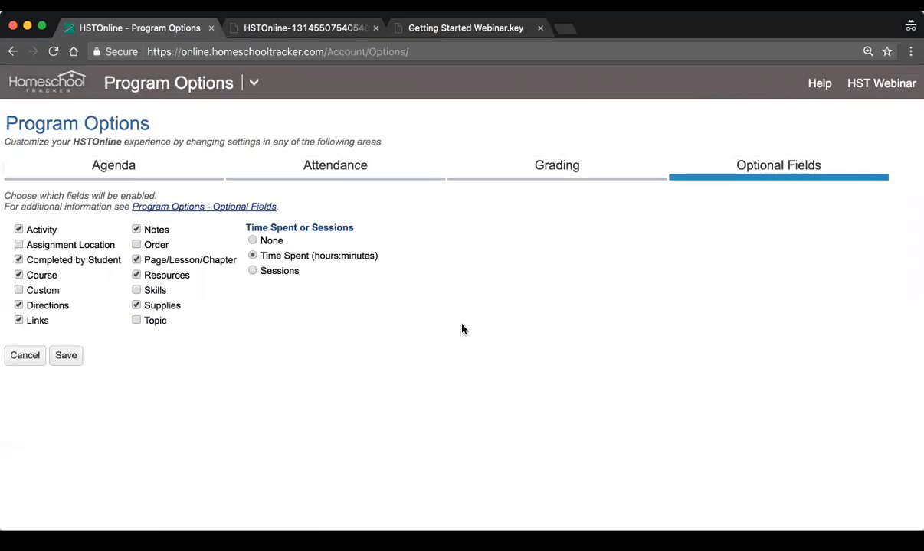
# Open the supplies list of the Ancient History 1 "Read Part A" assignment on Tuesday 8/1/2017 from the agenda calendar
pyautogui.click(253, 83)
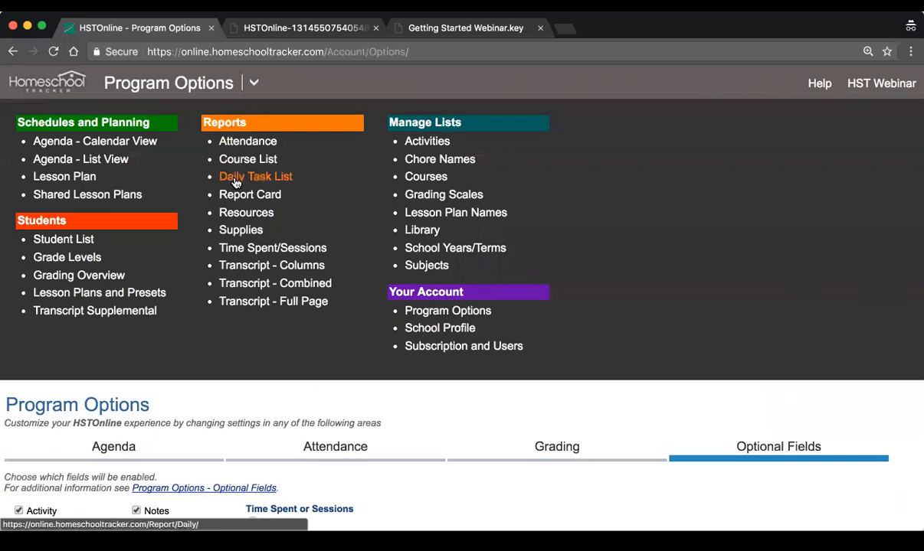
pyautogui.click(108, 143)
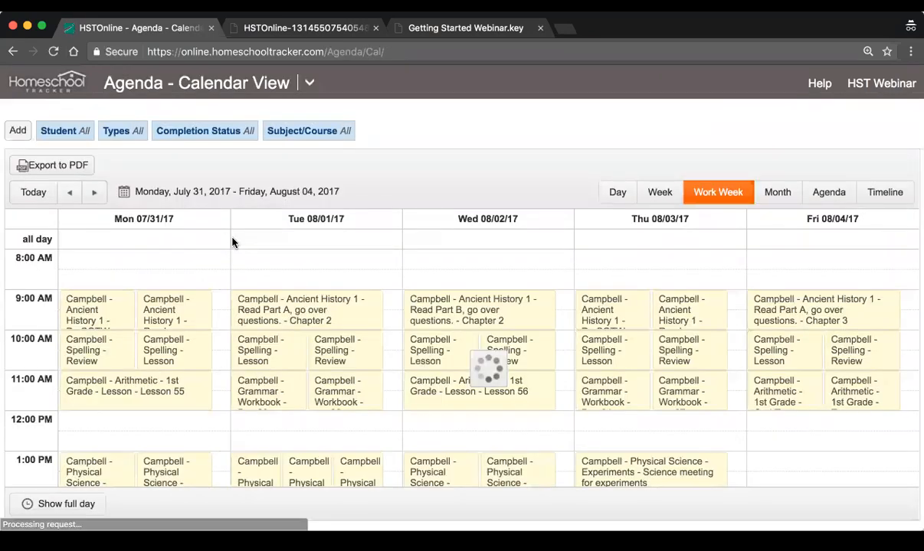
pyautogui.moveTo(274, 314)
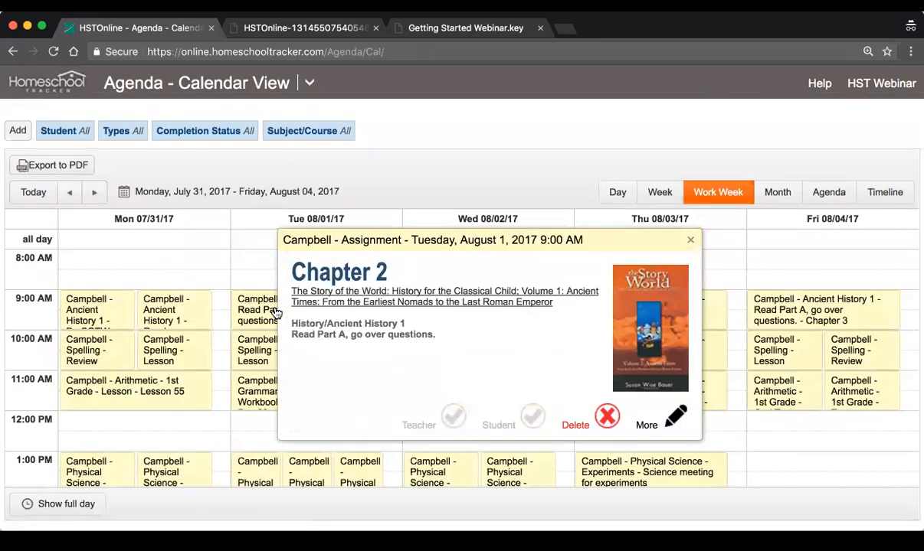
pyautogui.click(679, 418)
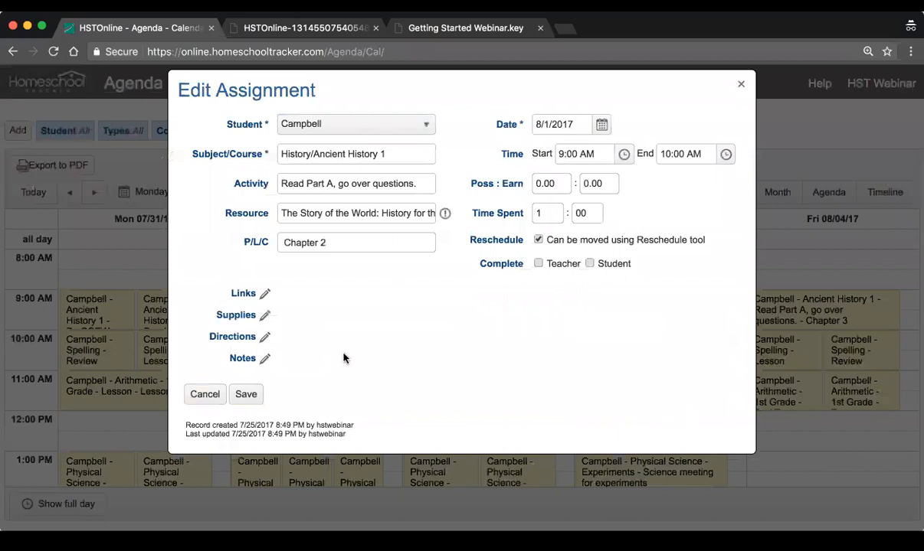
pyautogui.click(264, 315)
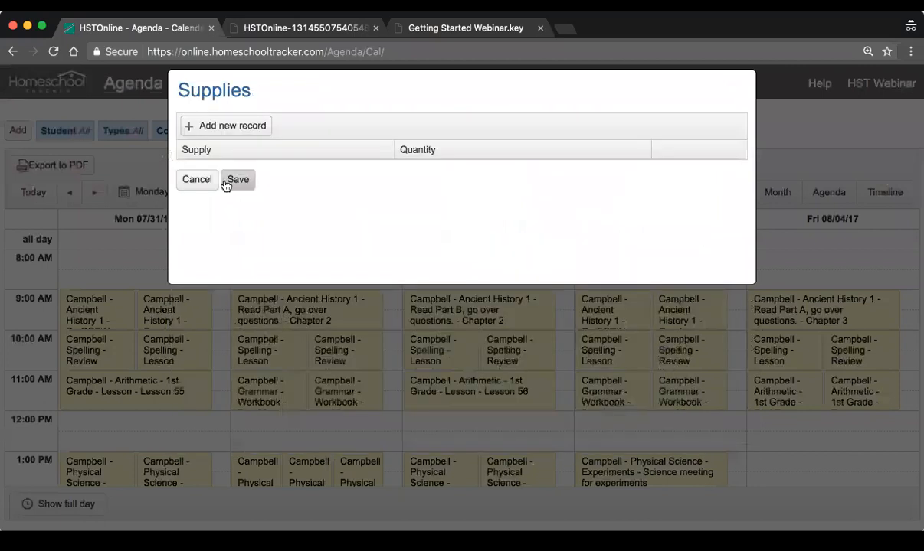
# Try to add Markers with a quantity of 10 to the 8/1/2017 history assignment, leaving the assignment unsaved
pyautogui.click(247, 125)
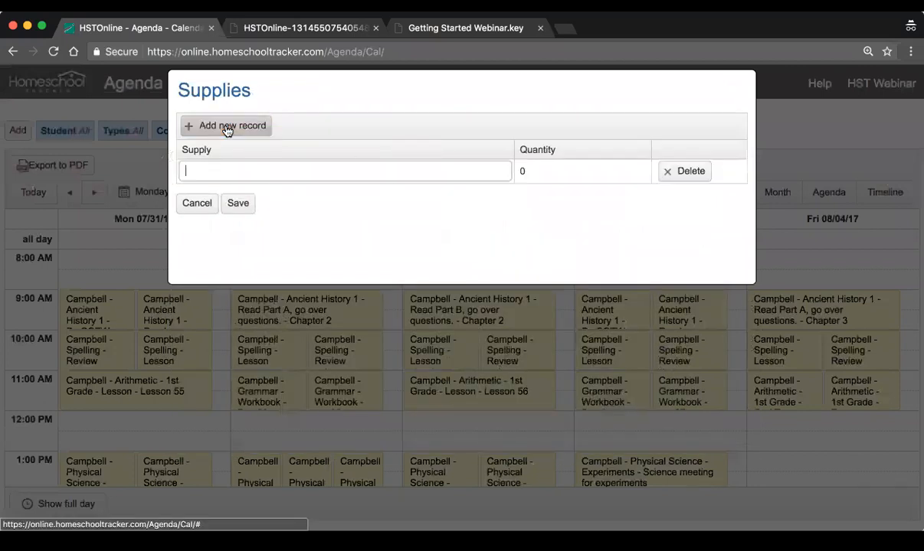
pyautogui.write('Markers')
pyautogui.press('Tab')
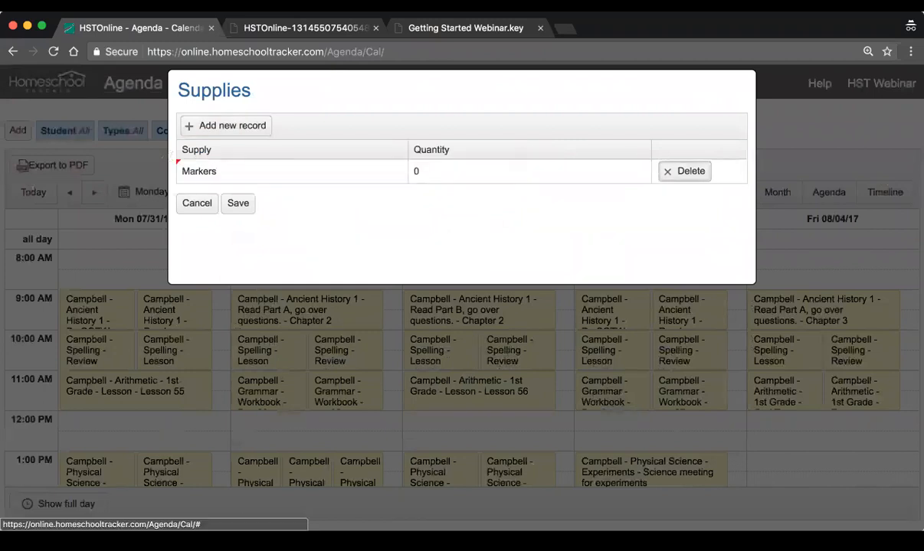
pyautogui.click(393, 163)
pyautogui.write('10')
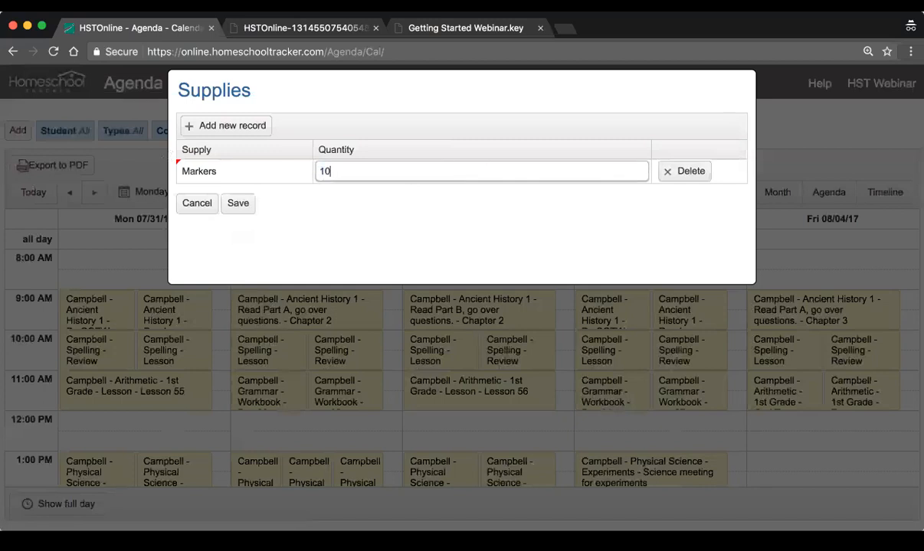
pyautogui.click(300, 210)
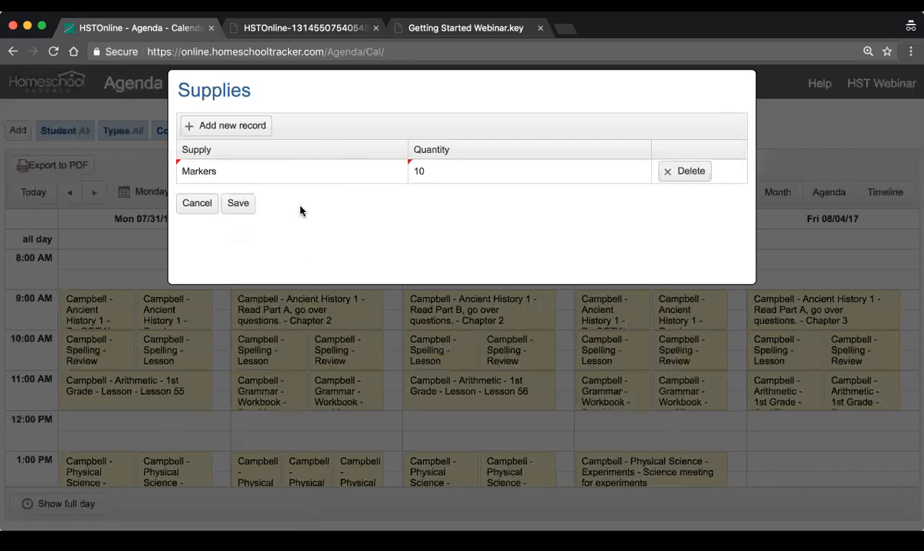
pyautogui.click(246, 205)
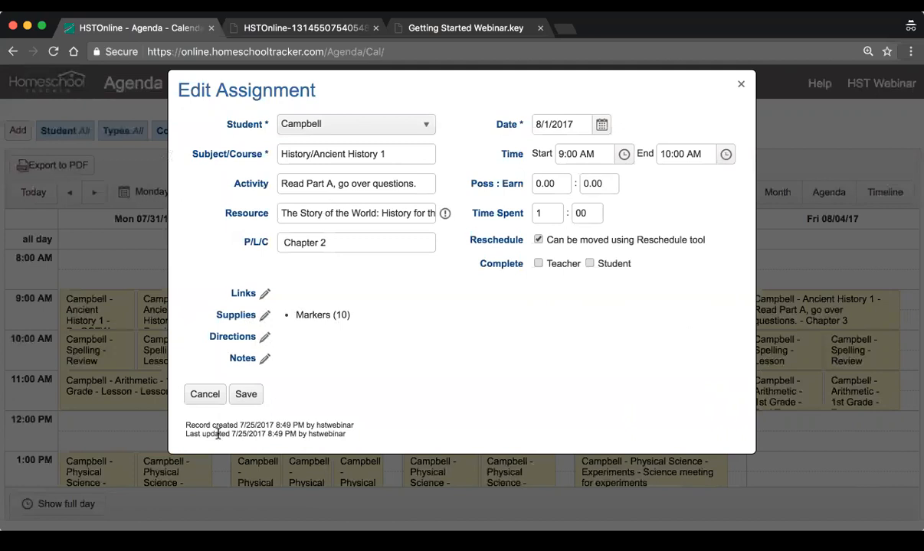
pyautogui.click(205, 395)
# Open the Supplies Report, set its end date to 8/5/2017 and try to generate it
pyautogui.click(318, 79)
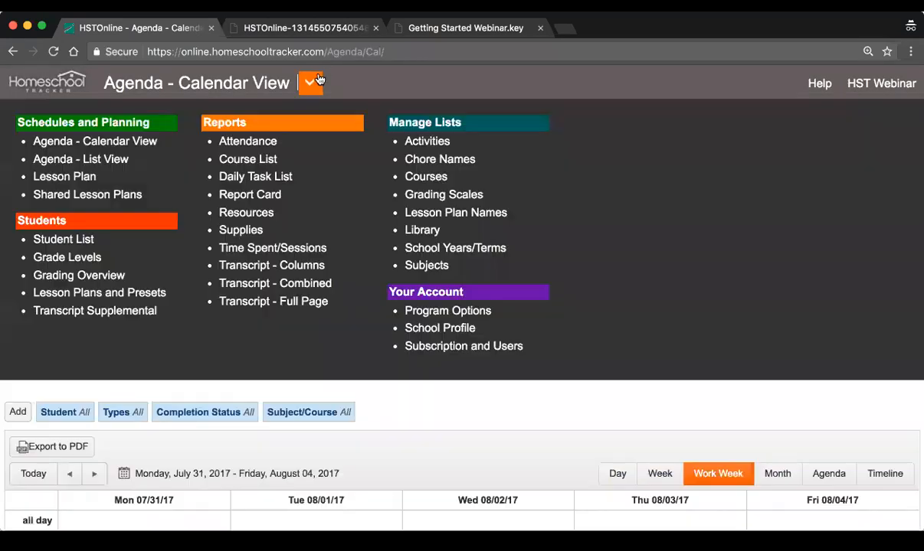
pyautogui.click(255, 237)
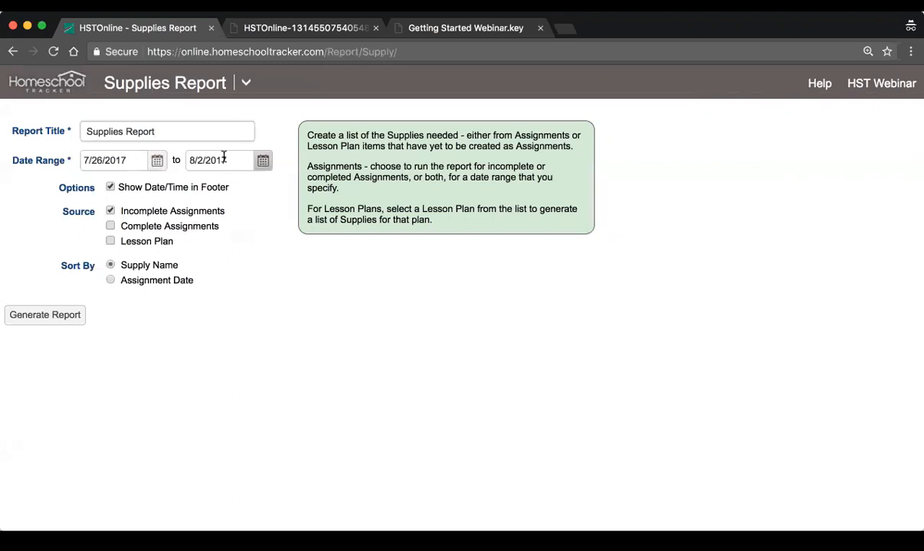
pyautogui.click(264, 164)
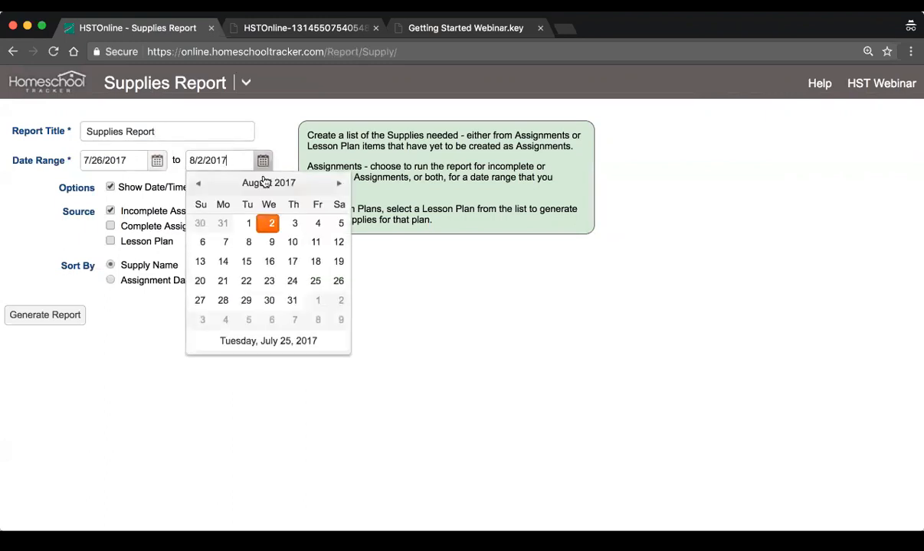
pyautogui.click(339, 223)
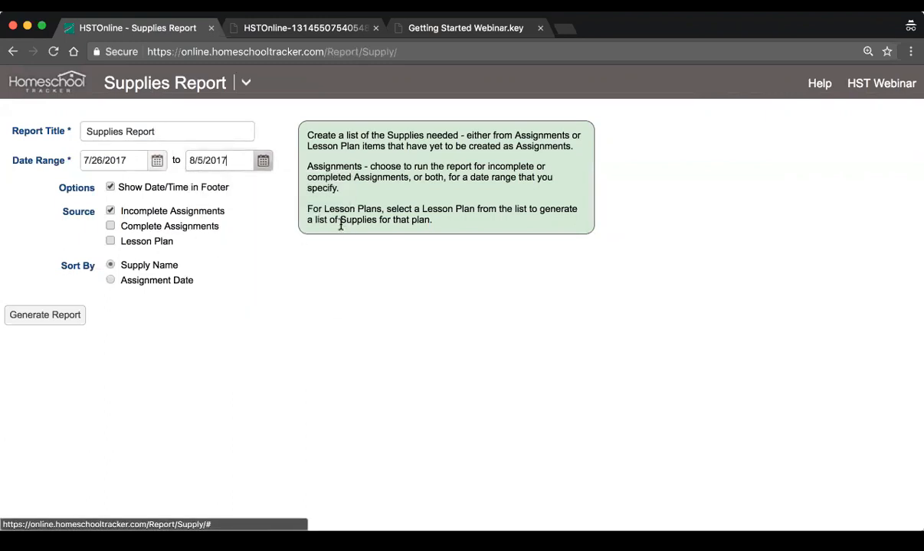
pyautogui.click(54, 317)
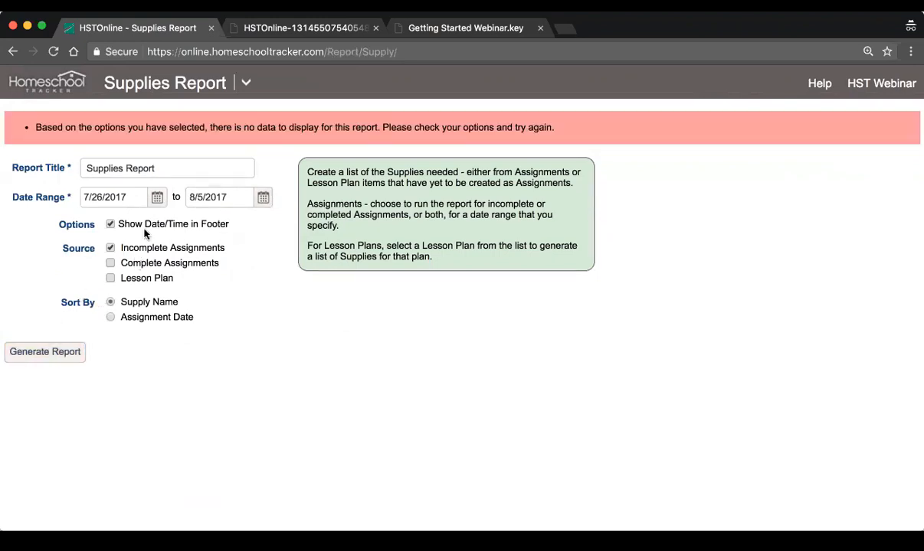
# Sort the Supplies Report by Assignment Date, include complete assignments and try generating it again
pyautogui.click(110, 317)
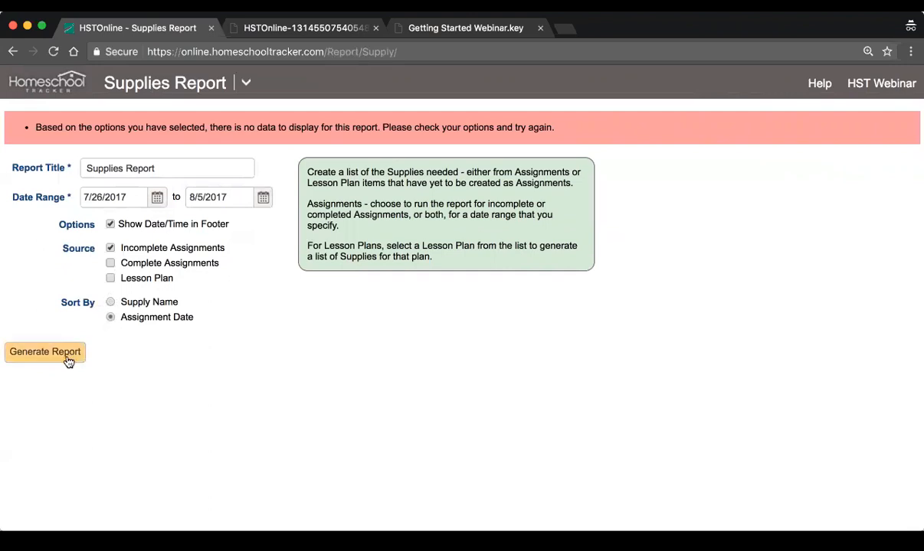
pyautogui.click(111, 264)
pyautogui.click(74, 353)
# Return to the agenda calendar and open the supplies list of the Ancient History 1 "Read Part B" assignment on Wednesday 8/2/2017
pyautogui.click(247, 83)
pyautogui.click(117, 140)
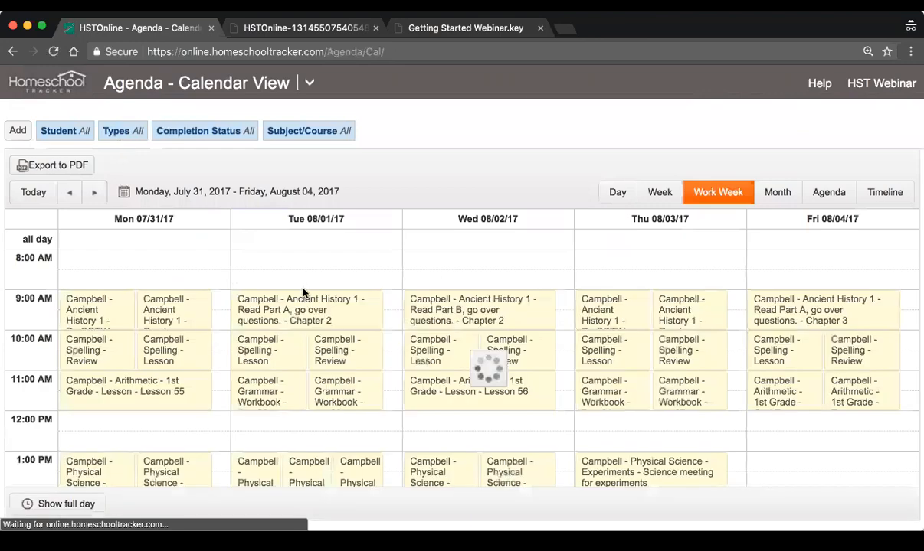
pyautogui.scroll(-3, 509, 355)
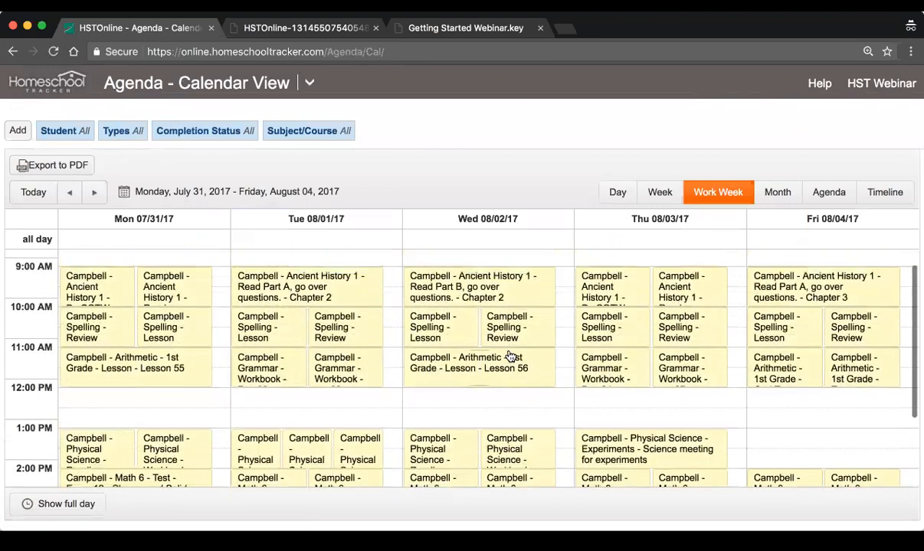
pyautogui.scroll(2, 509, 356)
pyautogui.click(470, 315)
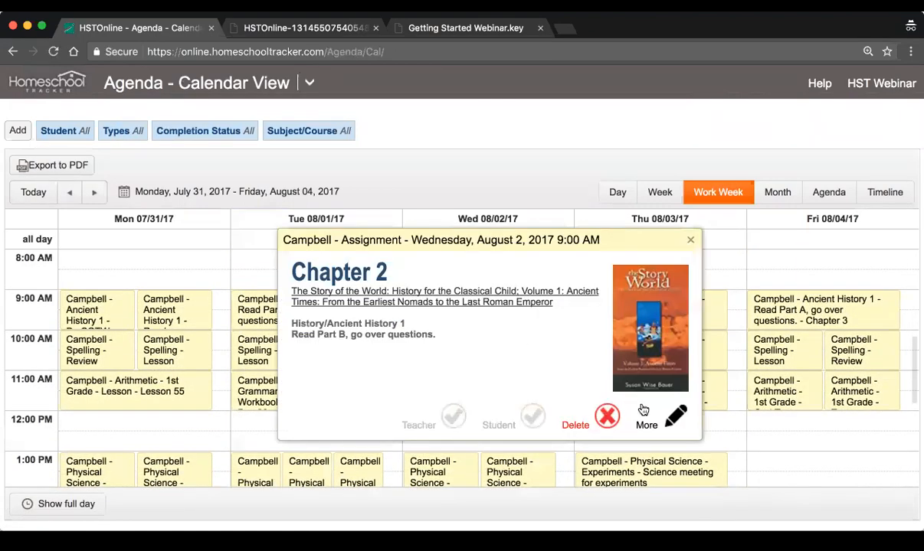
pyautogui.click(665, 422)
pyautogui.click(265, 315)
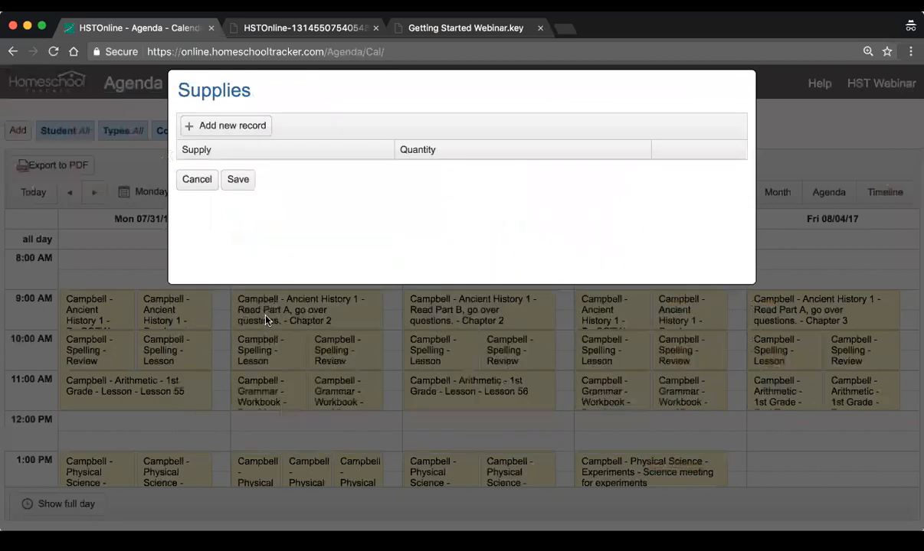
# Add Markers with a quantity of 10 to the 8/2/2017 Ancient History 1 assignment and save the supplies list and the assignment
pyautogui.click(211, 130)
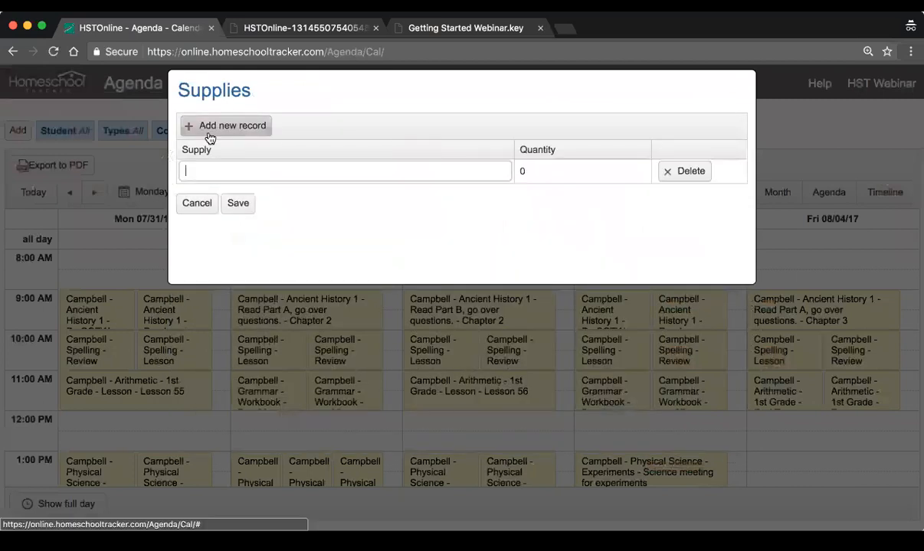
pyautogui.click(286, 172)
pyautogui.write('Markers')
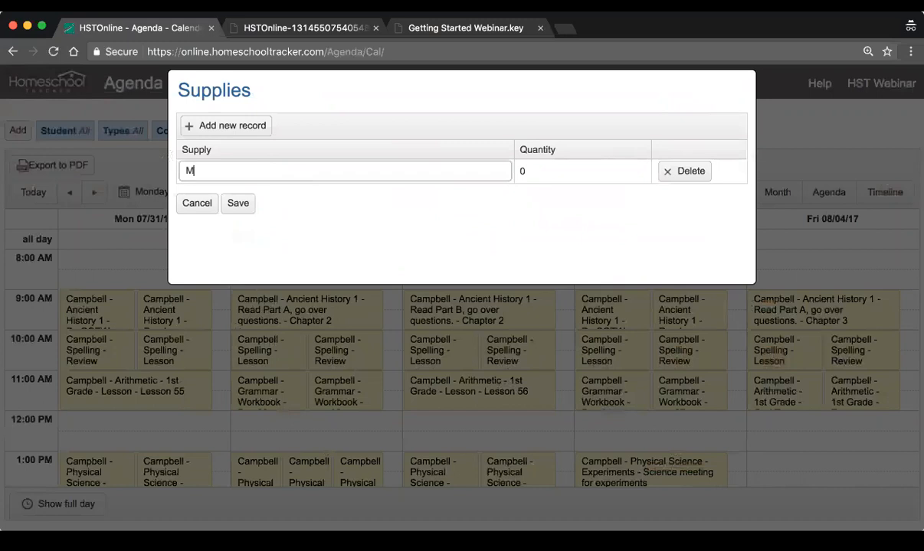
pyautogui.press('Return')
pyautogui.click(414, 165)
pyautogui.write('10')
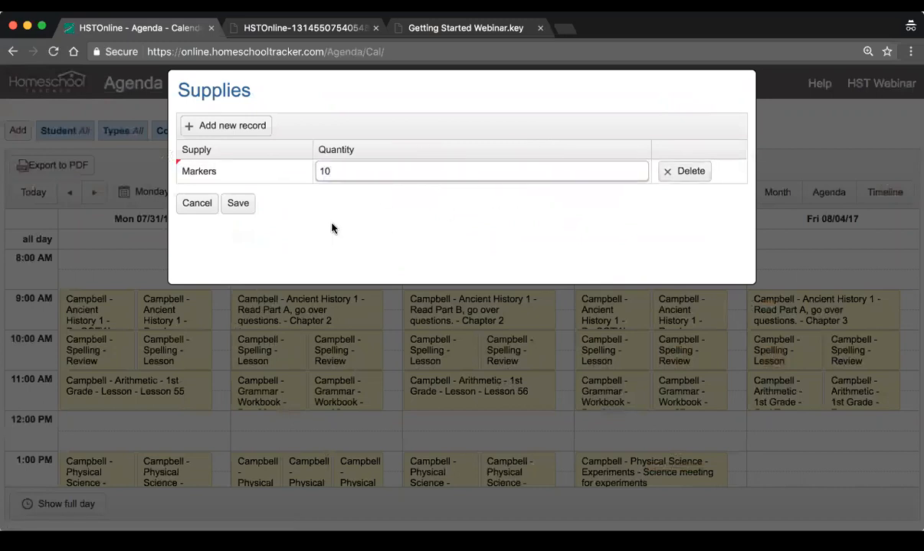
pyautogui.click(236, 203)
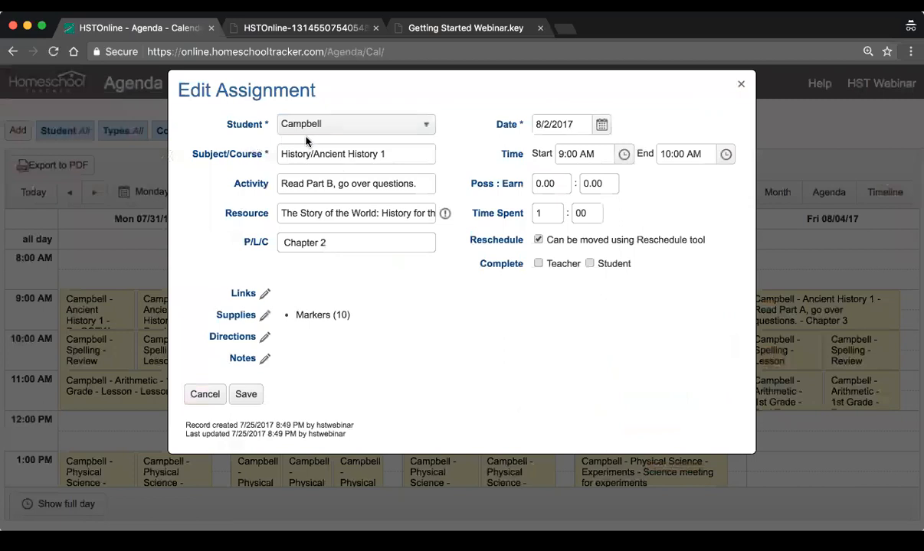
pyautogui.click(244, 393)
# Generate the Supplies Report for 7/26/2017 to 8/5/2017 and open the resulting PDF to review its supplies and dates
pyautogui.click(306, 80)
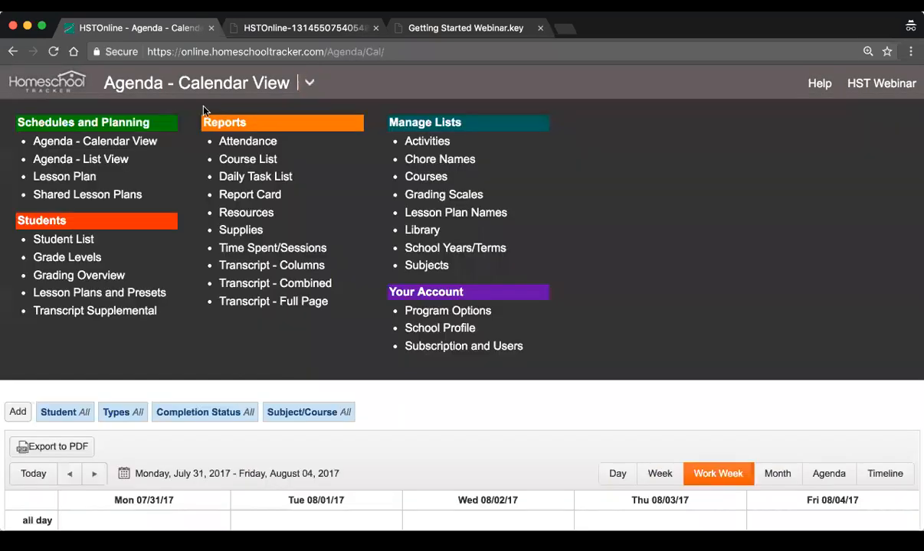
pyautogui.click(240, 231)
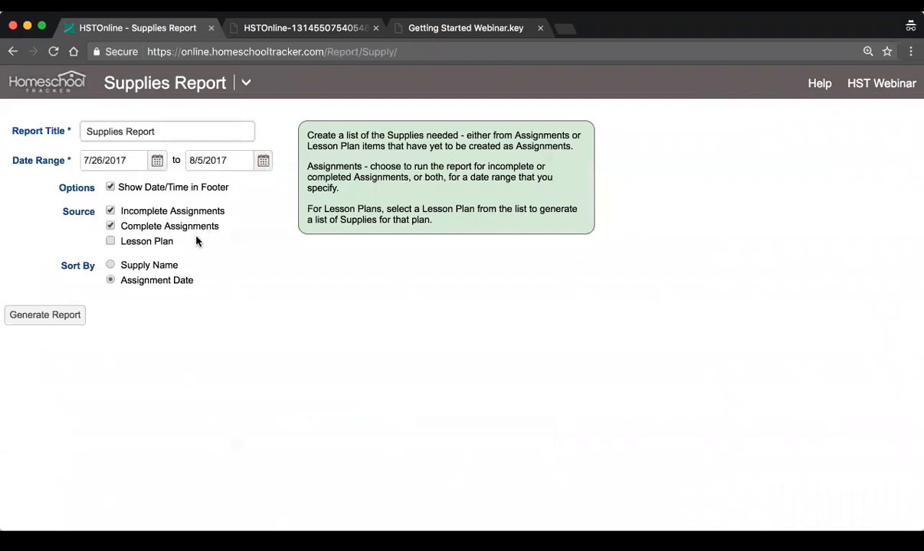
pyautogui.click(65, 314)
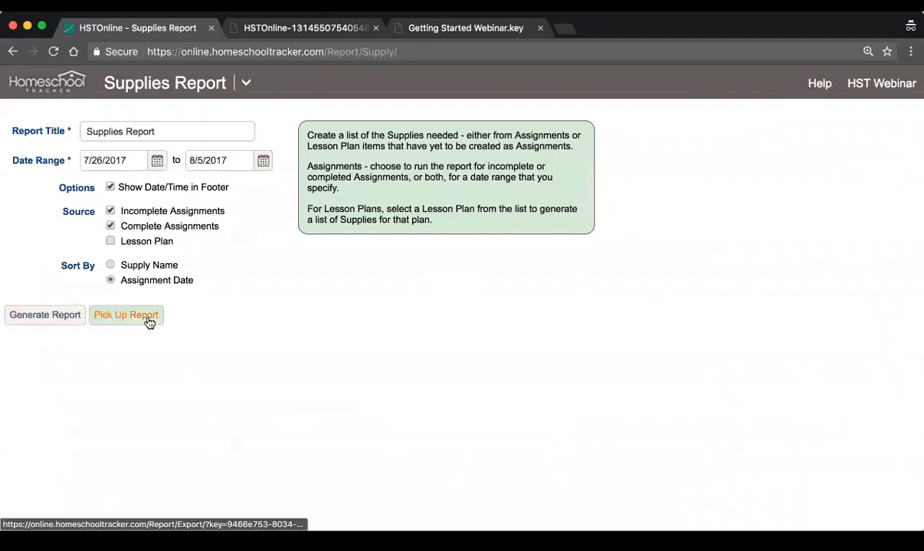
pyautogui.click(149, 320)
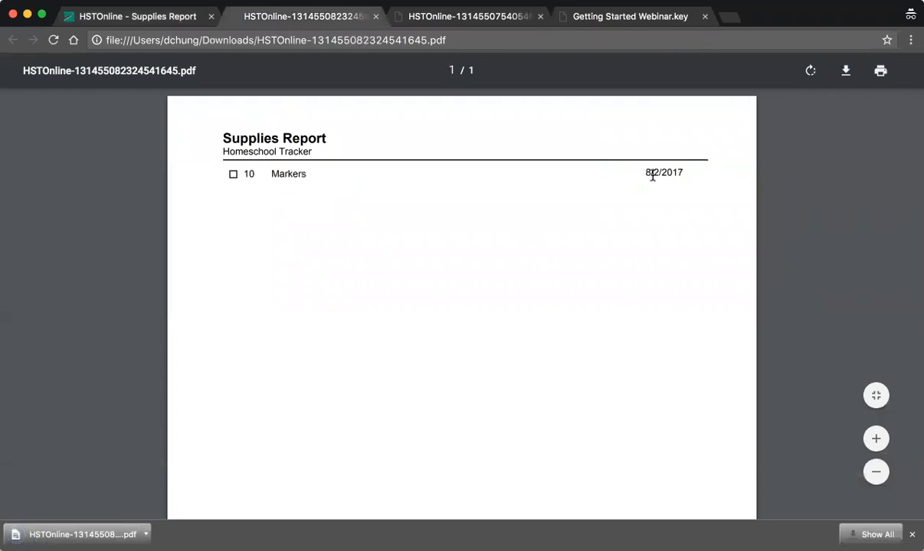
pyautogui.scroll(-5, 651, 178)
pyautogui.scroll(5, 649, 180)
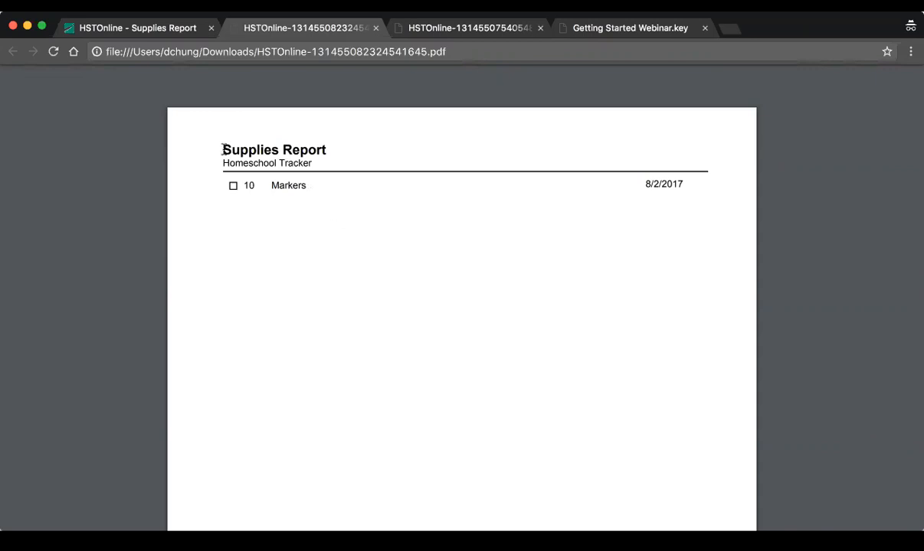
pyautogui.moveTo(640, 183); pyautogui.dragTo(721, 187)
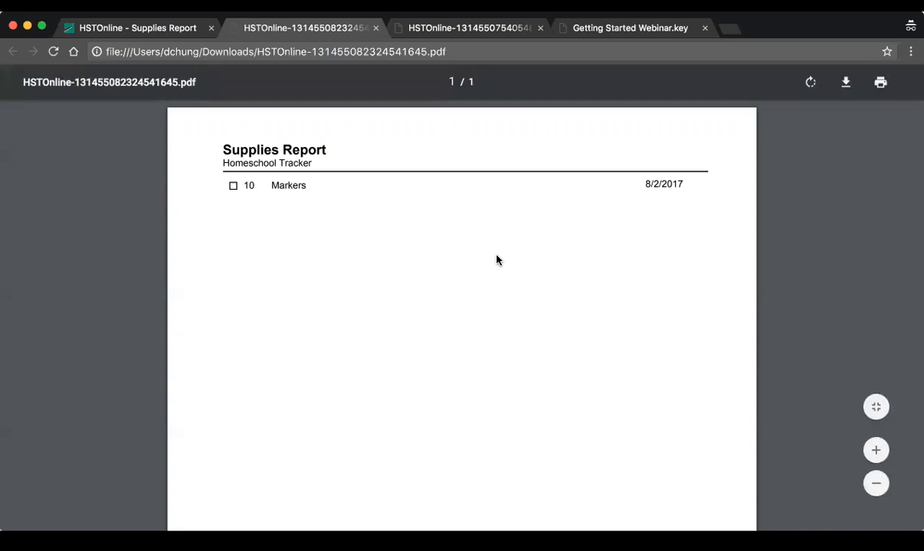
# Go from the report PDF to the Grading Scales list, examine the Default Grading Scale's letter grades and percentages, and close it without changes
pyautogui.click(152, 26)
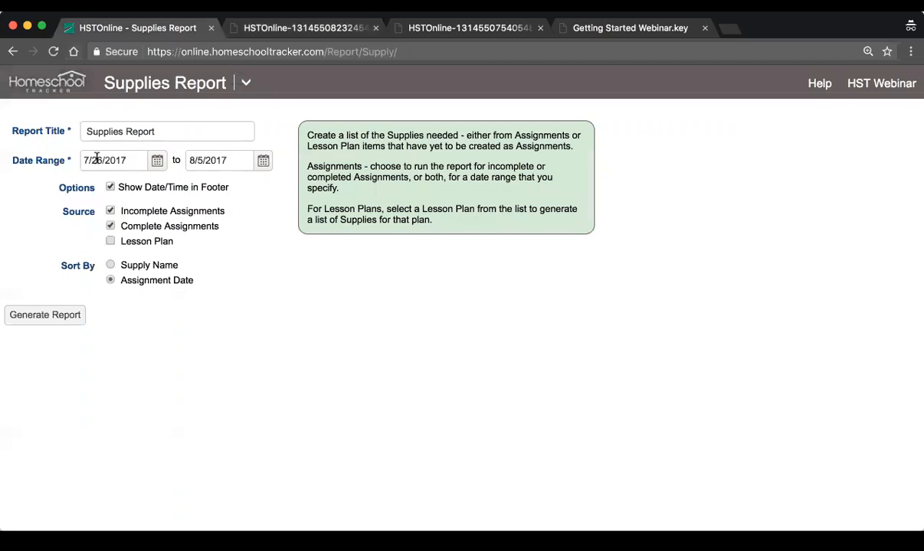
pyautogui.click(245, 86)
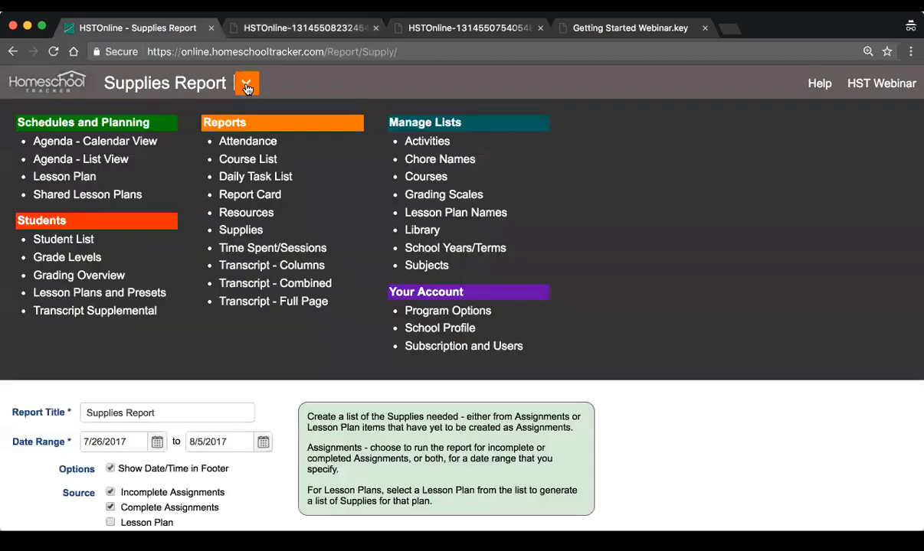
pyautogui.click(463, 201)
pyautogui.click(336, 215)
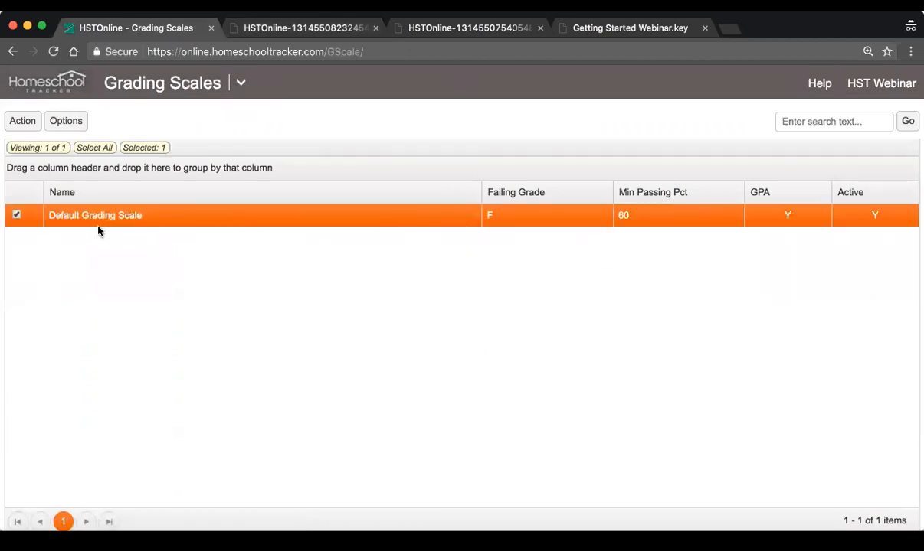
pyautogui.doubleClick(253, 219)
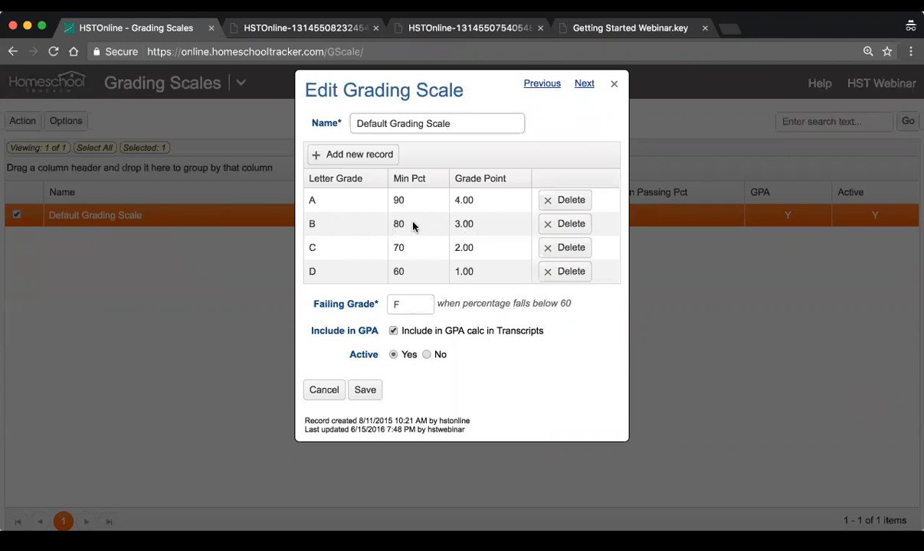
pyautogui.click(324, 392)
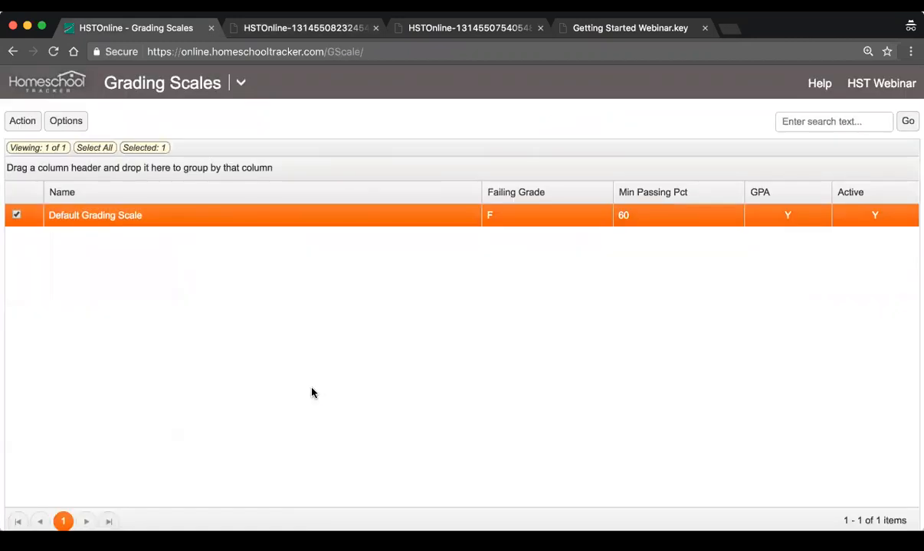
pyautogui.click(22, 122)
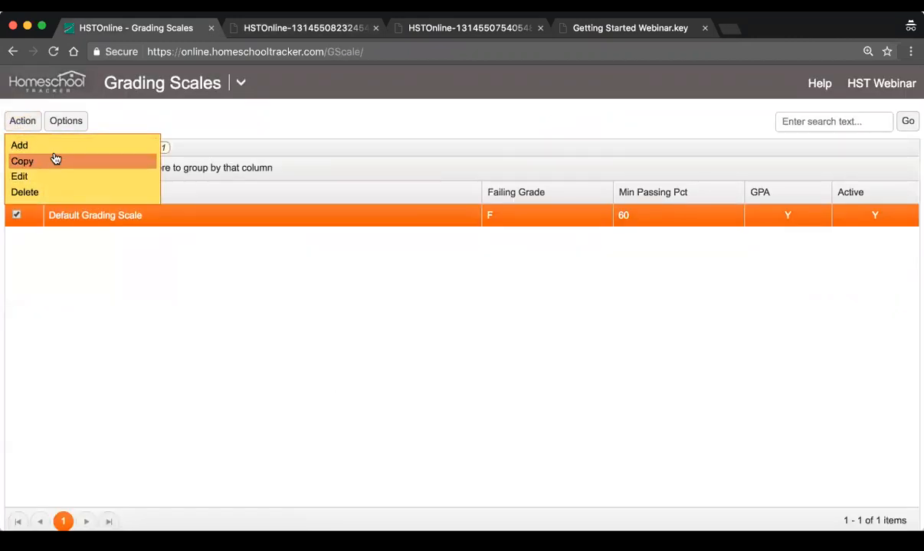
pyautogui.click(54, 145)
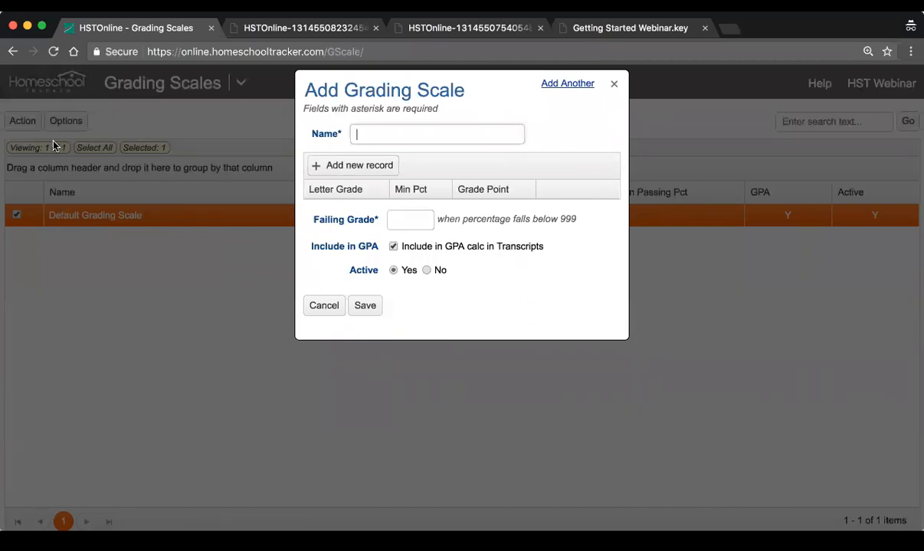
pyautogui.write('Pass /Fail')
pyautogui.scroll(-1, 98, 158)
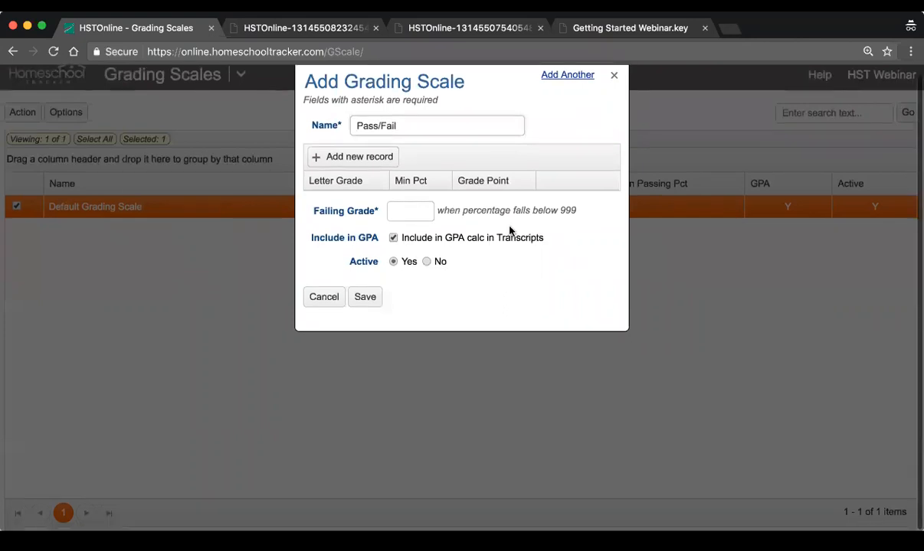
pyautogui.click(425, 210)
pyautogui.scroll(1, 584, 237)
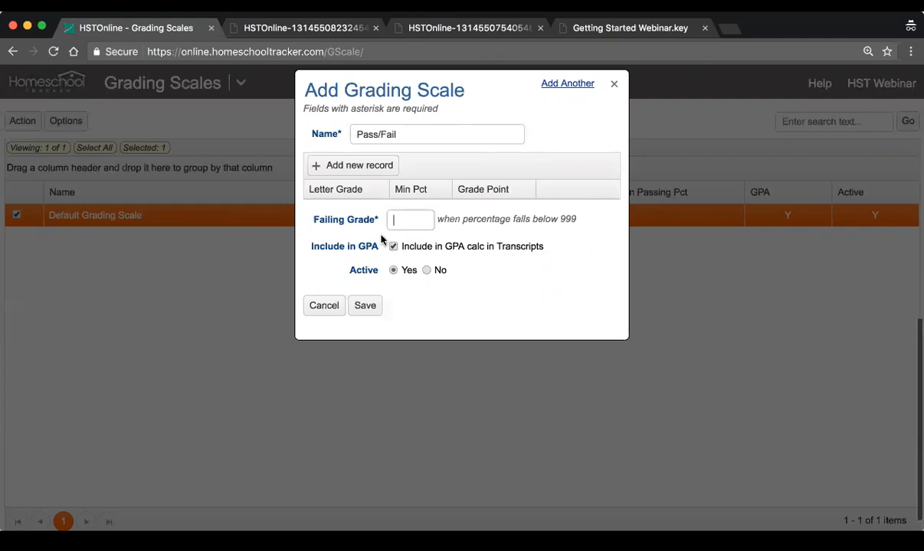
pyautogui.click(354, 167)
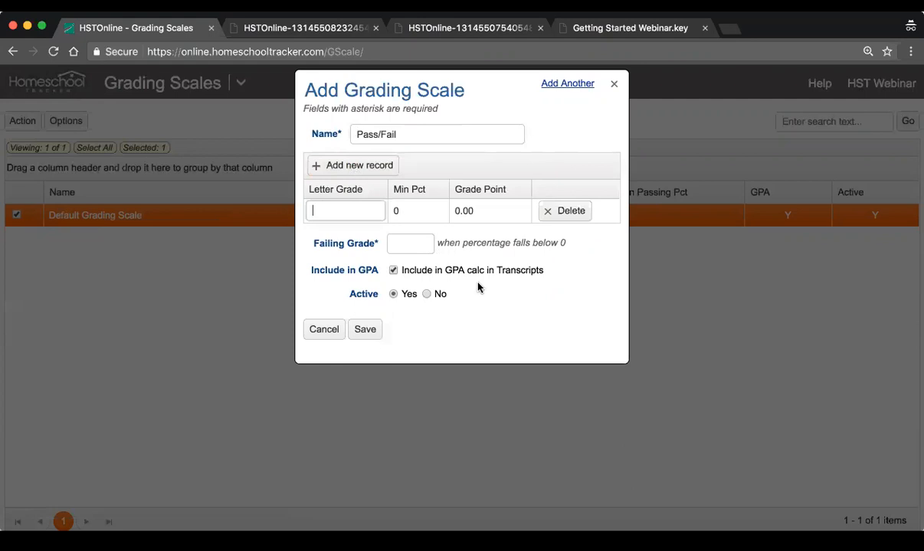
pyautogui.click(564, 212)
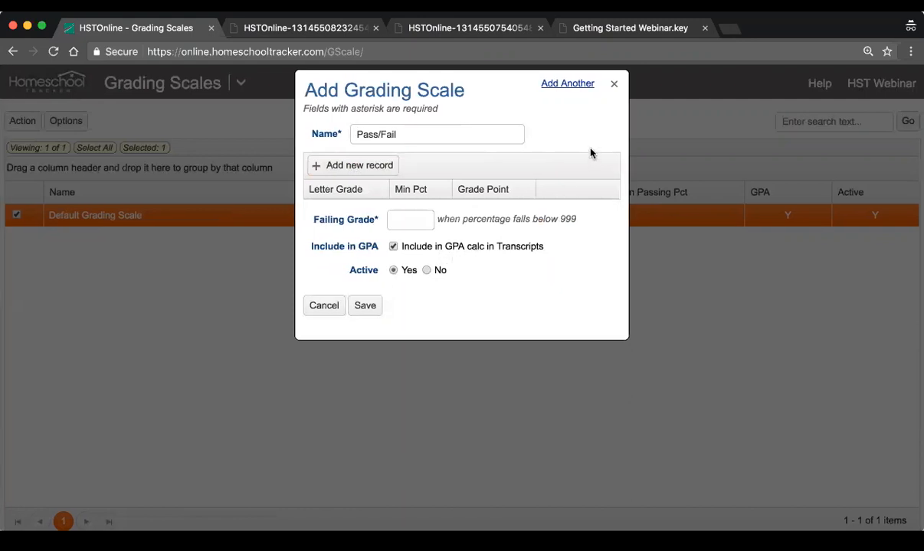
pyautogui.click(615, 85)
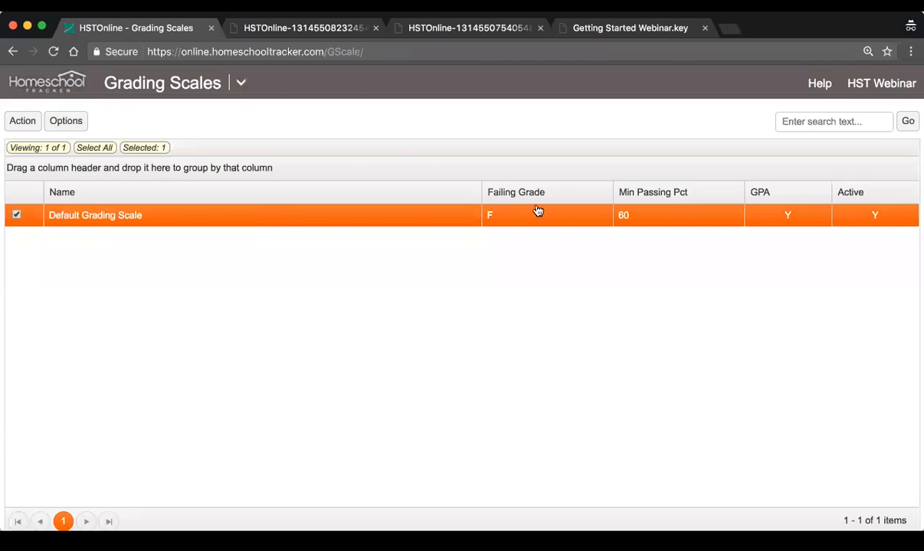
# Open the Grading Scales help page and read the section on creating a Pass/Fail grading scale
pyautogui.click(819, 84)
pyautogui.scroll(-1, 594, 286)
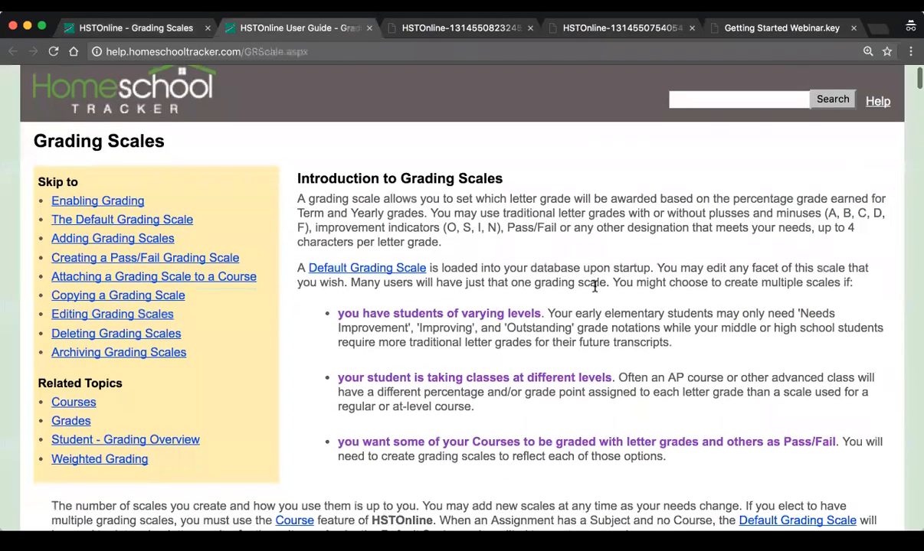
pyautogui.scroll(-15, 594, 285)
pyautogui.scroll(-3, 594, 285)
pyautogui.scroll(20, 594, 286)
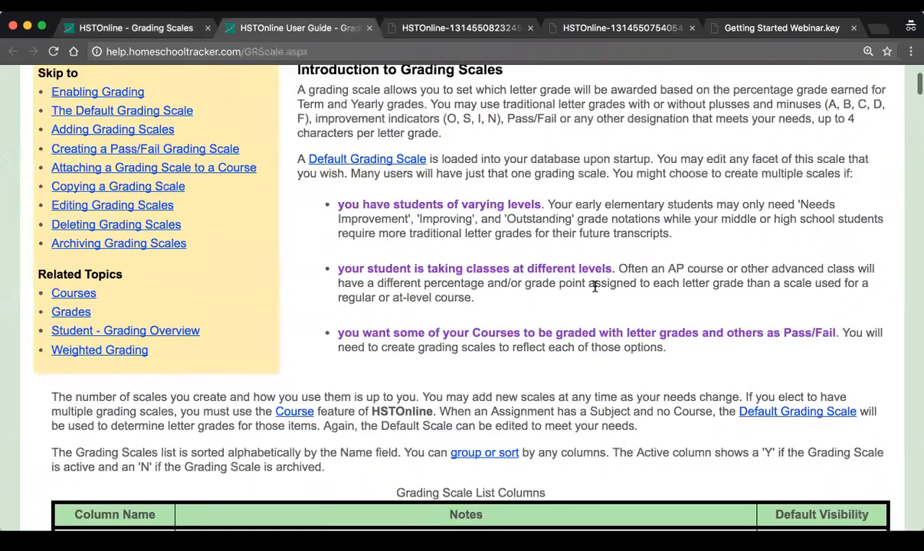
pyautogui.scroll(2, 594, 286)
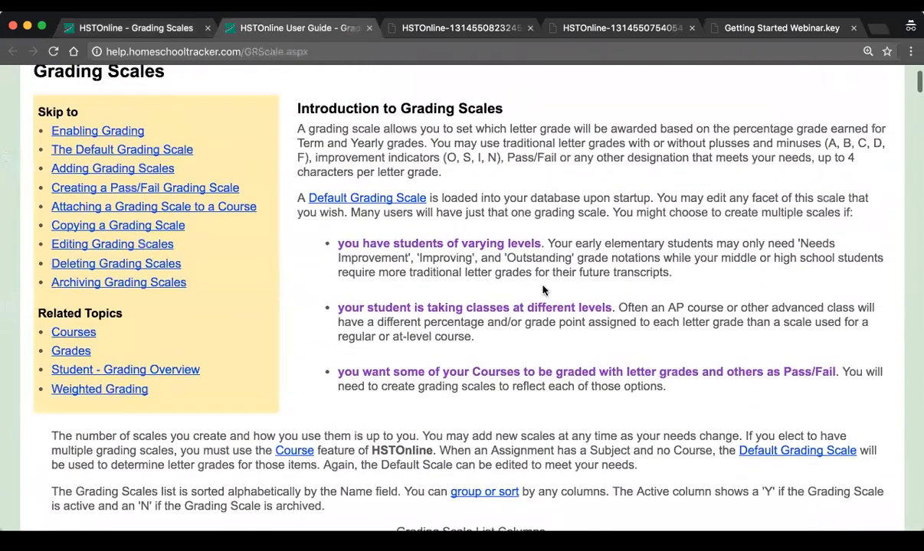
pyautogui.click(121, 188)
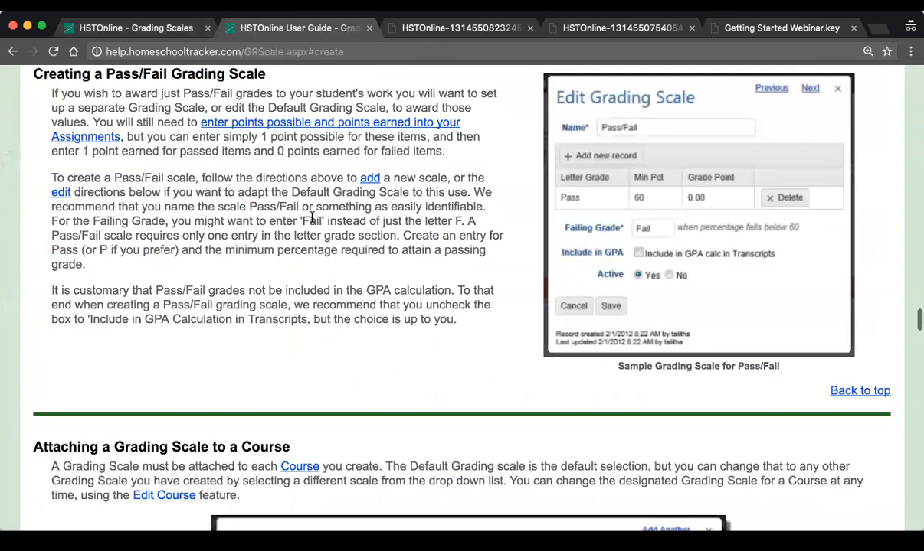
pyautogui.scroll(1, 312, 218)
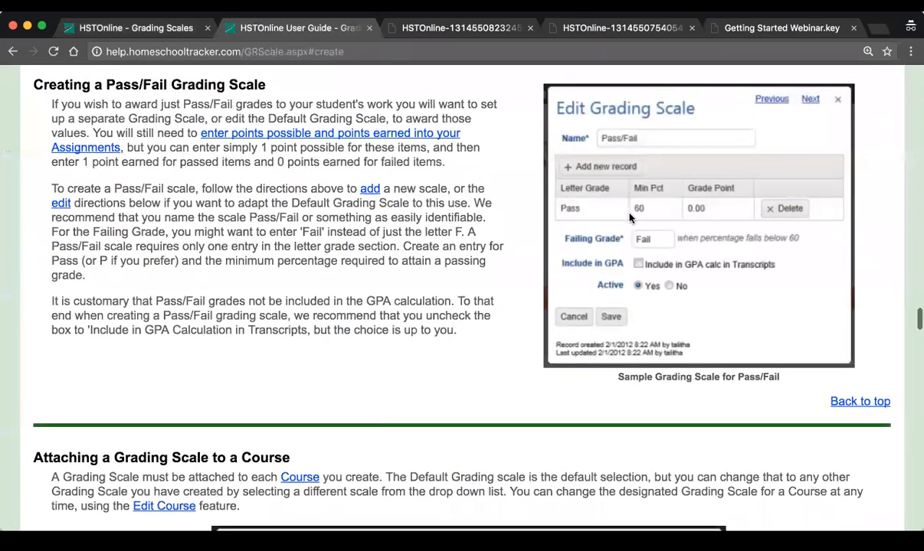
pyautogui.moveTo(51, 103); pyautogui.dragTo(486, 359)
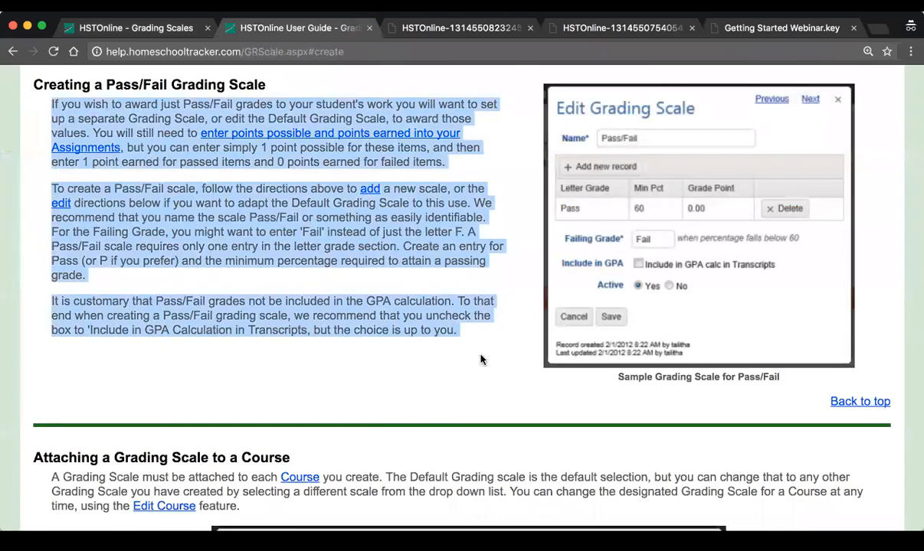
pyautogui.click(481, 359)
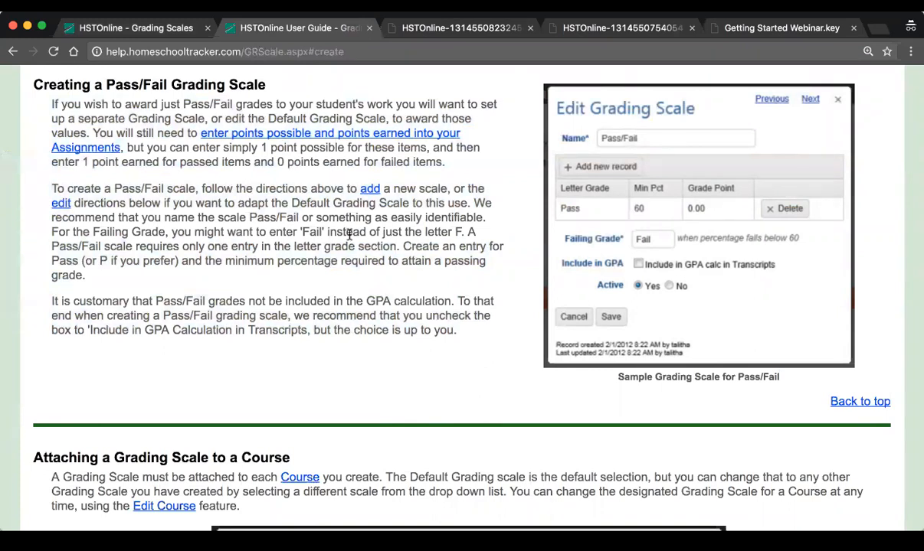
# Return to the Grading Scales list and start a new scale named Pass Fail with a failing grade of 60
pyautogui.click(113, 29)
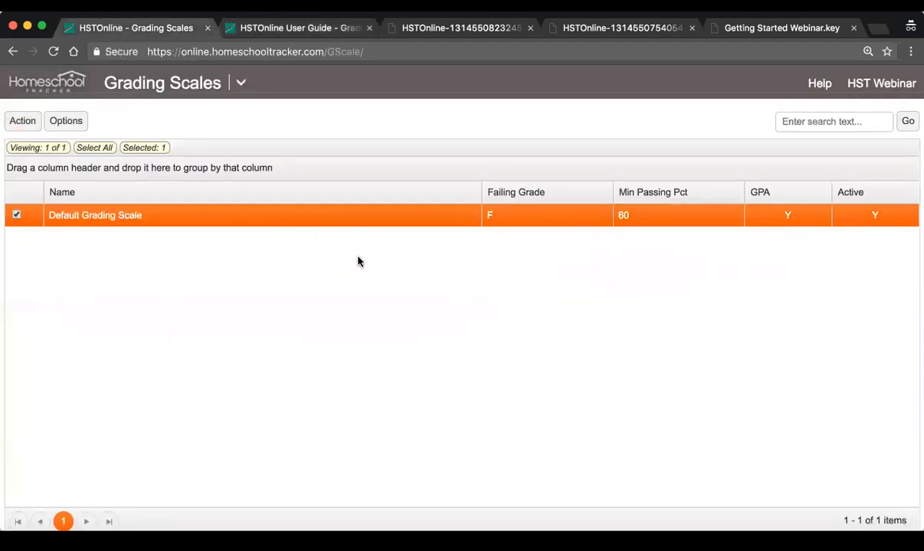
pyautogui.click(22, 121)
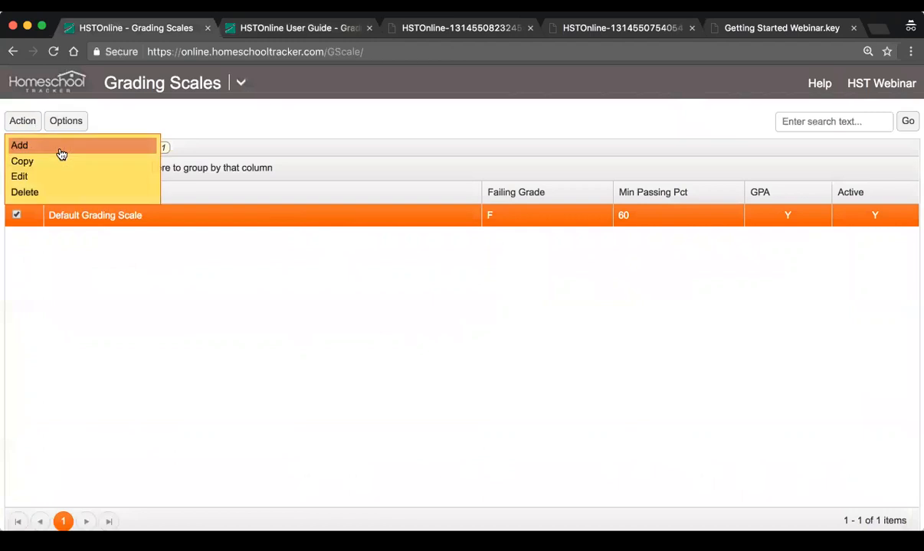
pyautogui.click(56, 145)
pyautogui.write('Pass Fail')
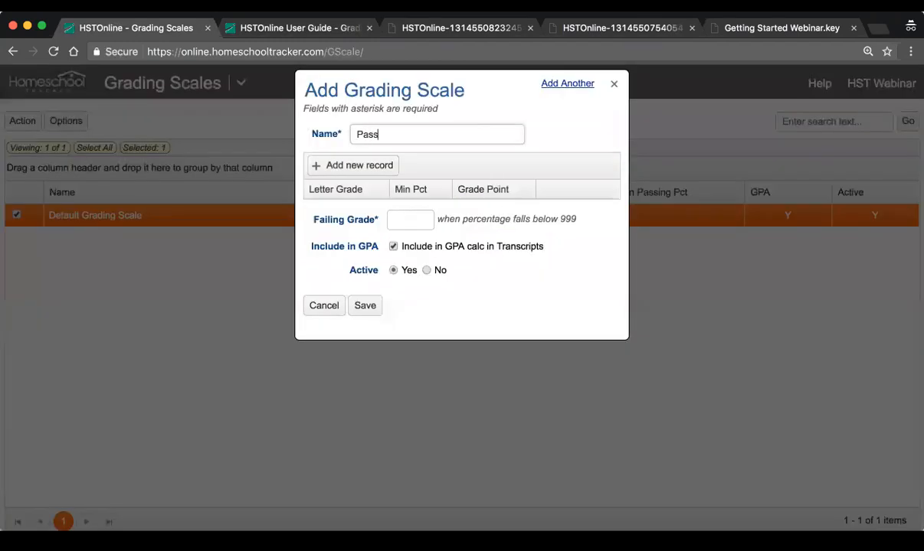
pyautogui.click(420, 218)
pyautogui.write('60')
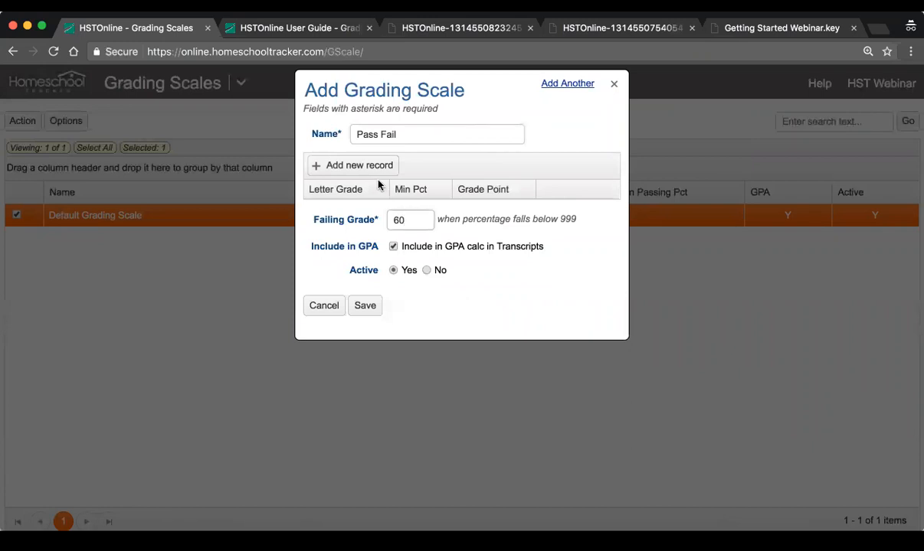
# Add a Pass letter grade with a minimum percentage of 60, save the grading scale and refresh the list
pyautogui.click(371, 170)
pyautogui.write('Pass')
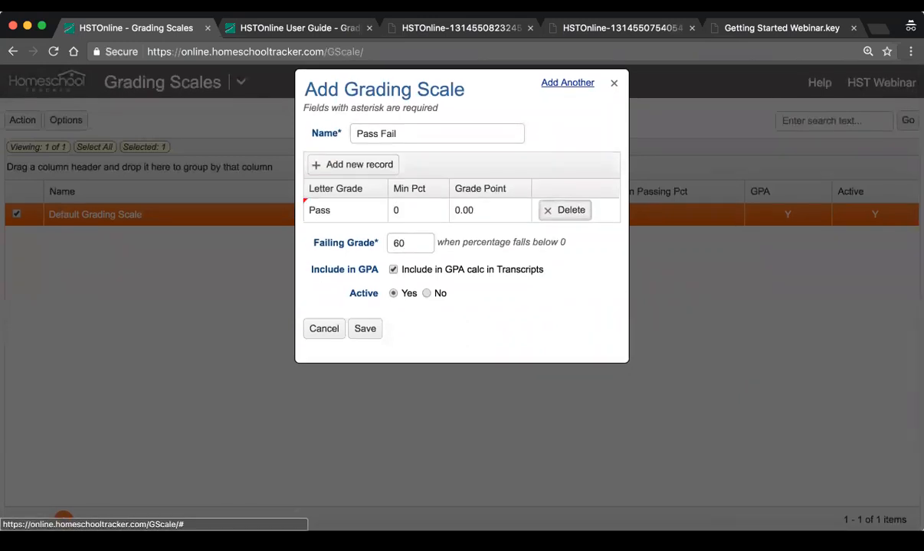
pyautogui.click(398, 210)
pyautogui.write('60')
pyautogui.press('Tab')
pyautogui.click(381, 335)
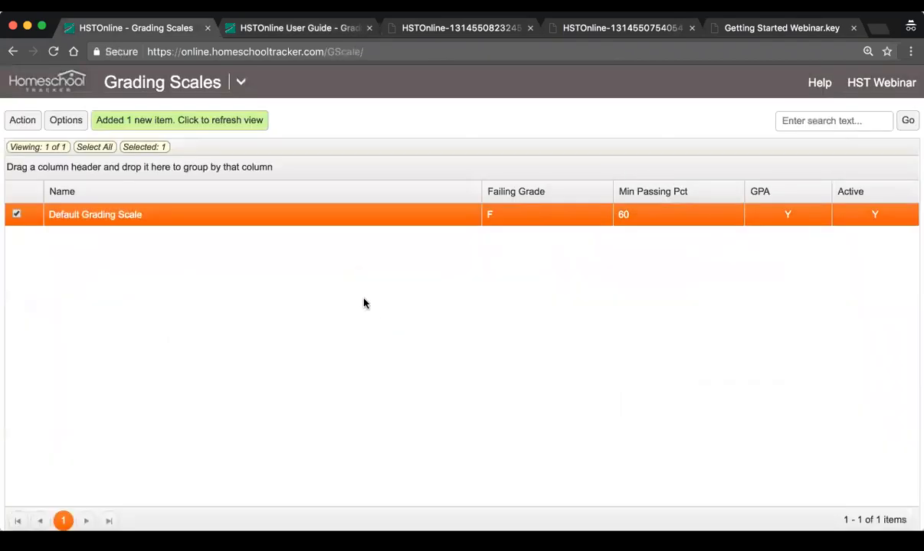
pyautogui.click(230, 121)
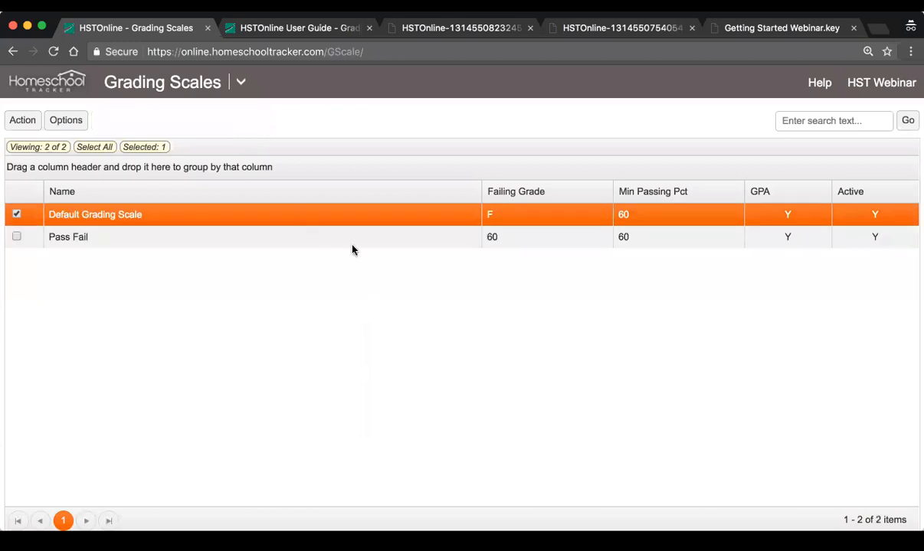
# Go from the Grading Scales list to the Courses list and open the Math 6 course for editing
pyautogui.click(325, 238)
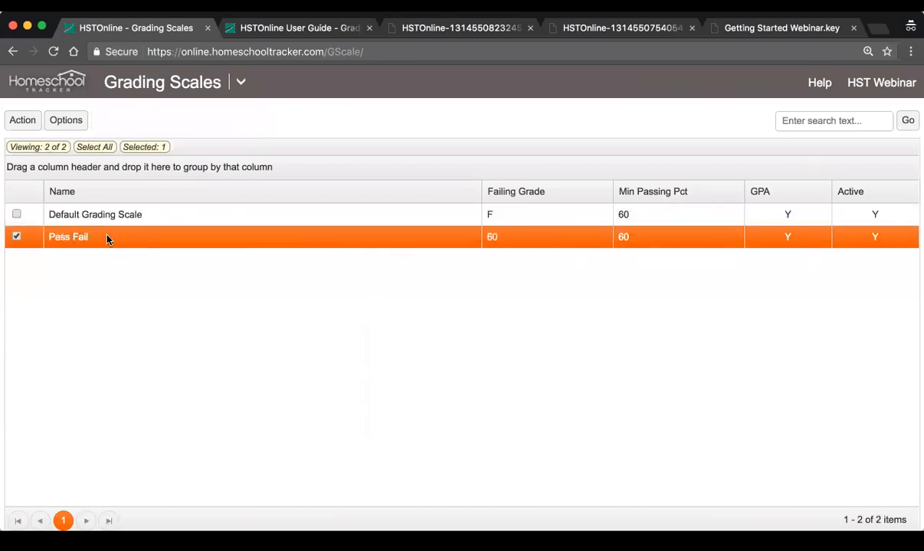
pyautogui.click(241, 82)
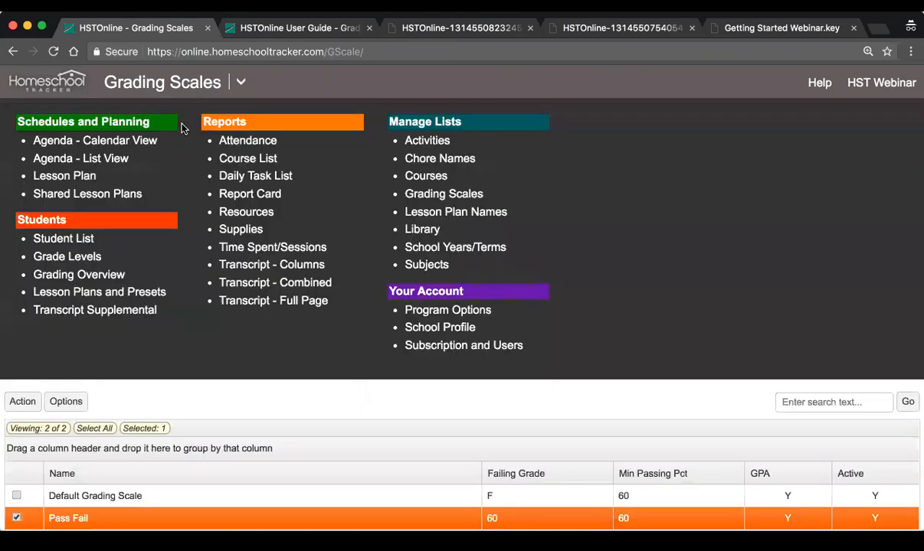
pyautogui.click(426, 176)
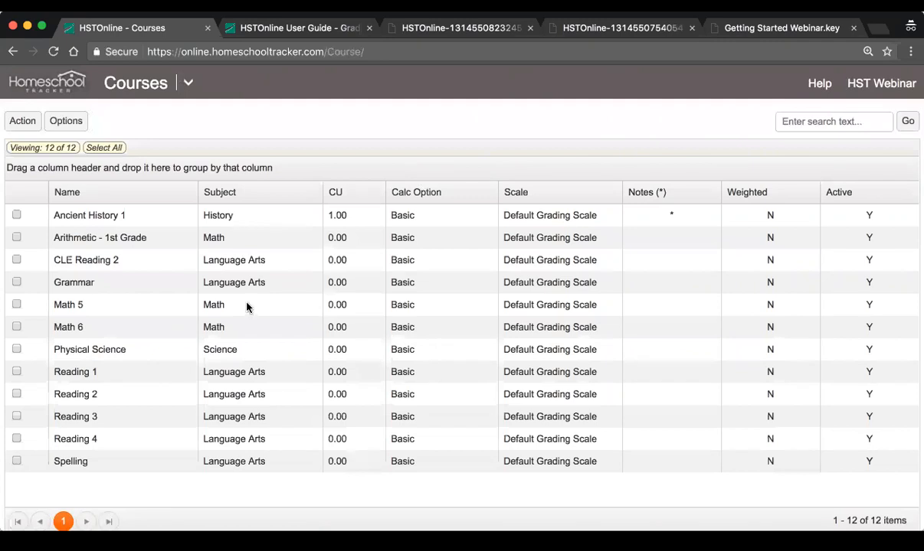
pyautogui.doubleClick(233, 328)
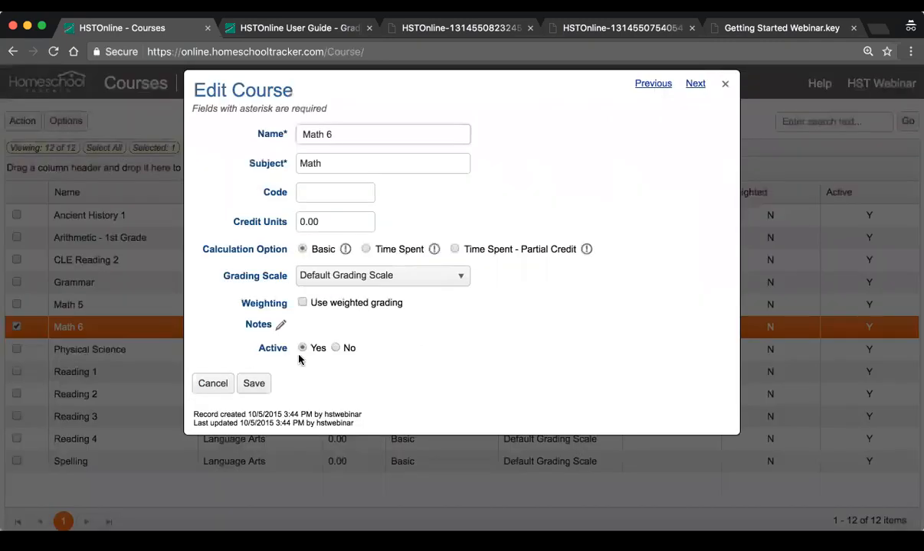
# Try Pass Fail as the grading scale for the Math 6 course, and cancel the edit without saving
pyautogui.click(387, 274)
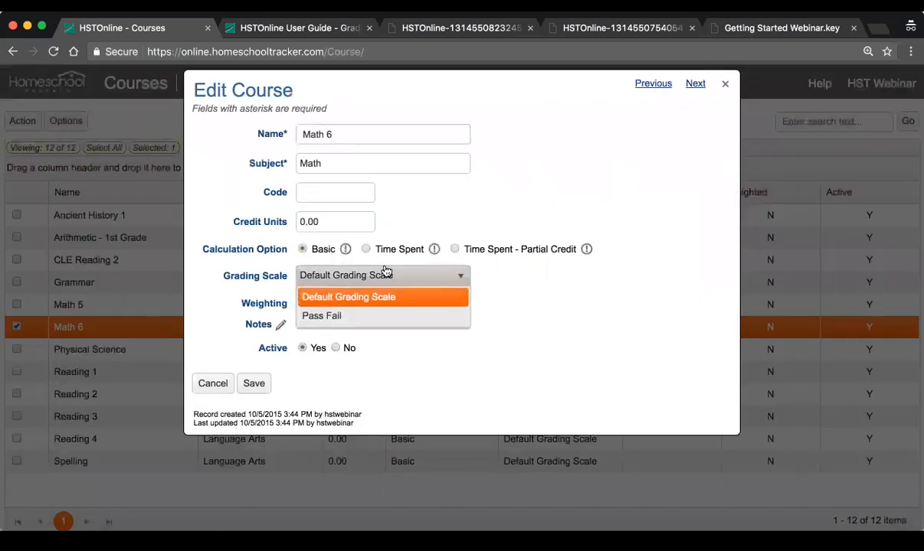
pyautogui.click(360, 317)
pyautogui.click(334, 283)
pyautogui.click(368, 317)
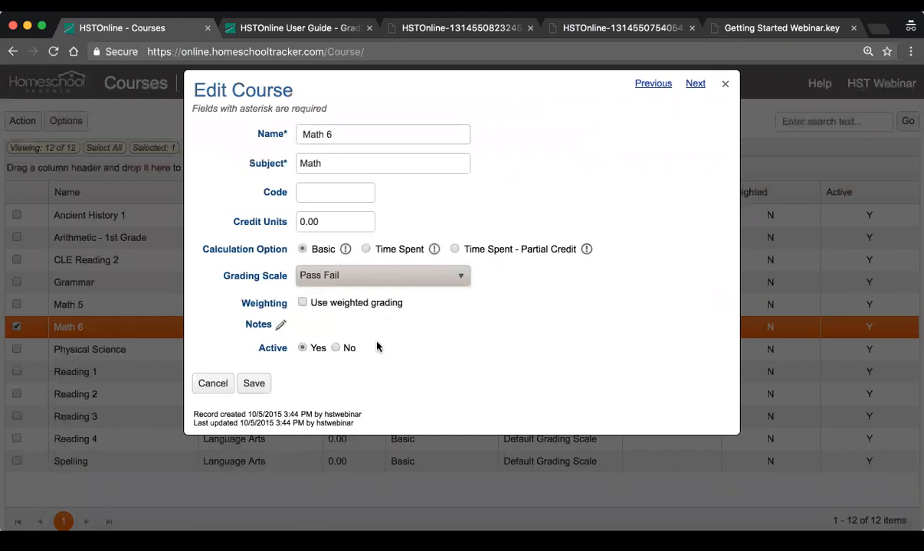
pyautogui.click(342, 277)
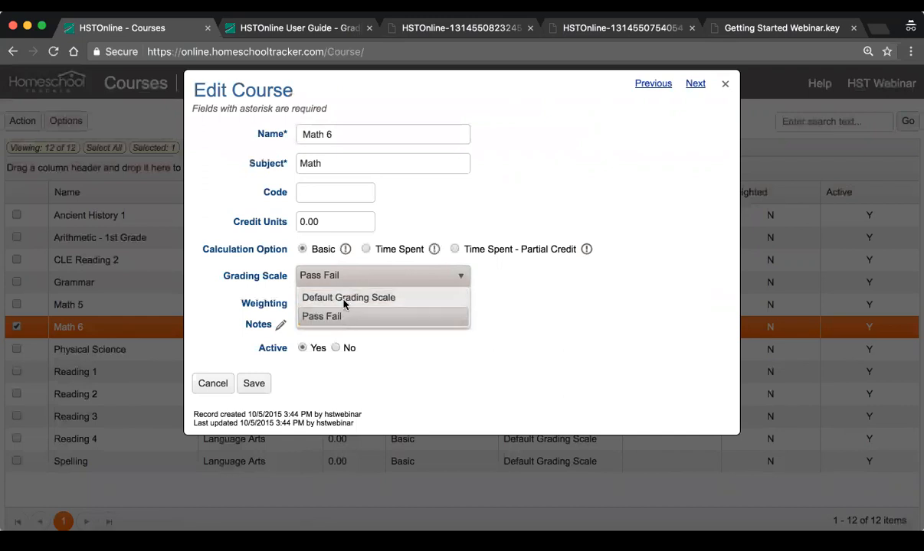
pyautogui.click(362, 277)
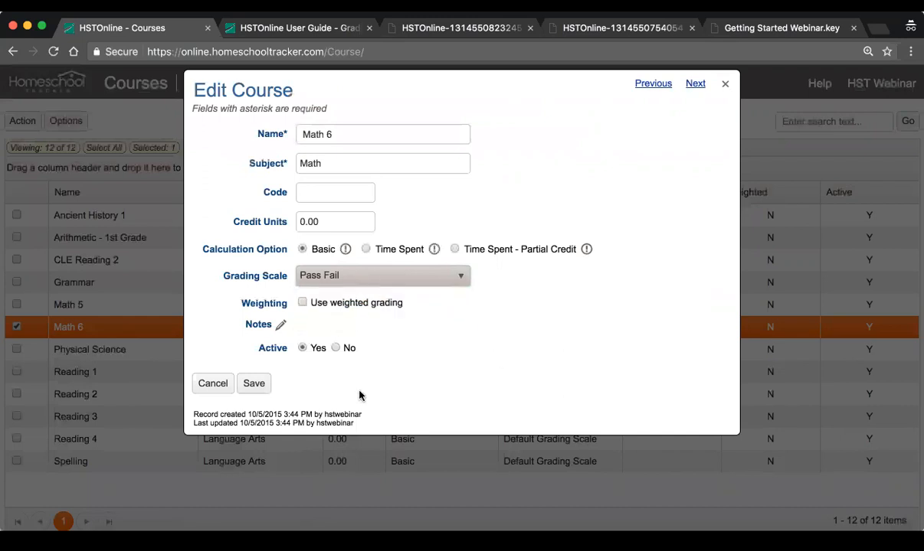
pyautogui.click(212, 384)
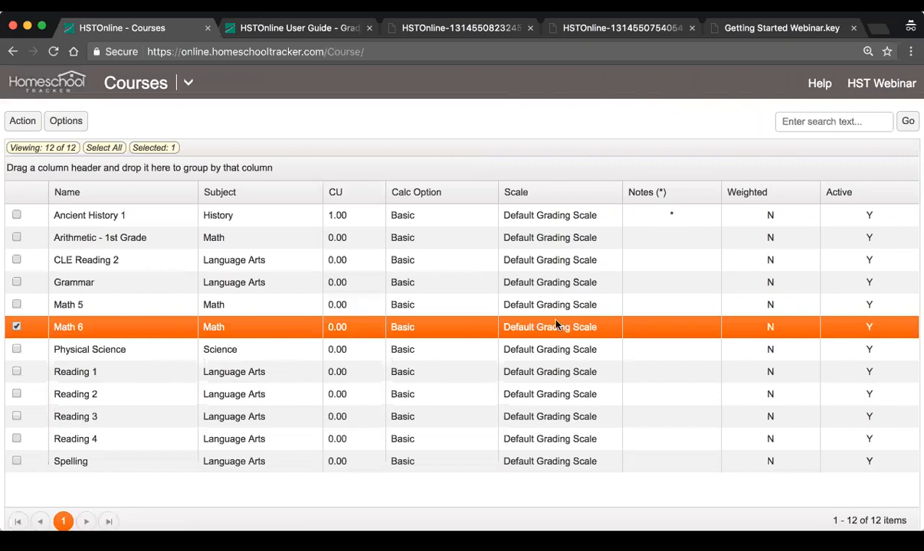
# Open the Agenda in Calendar View and show the work week of August 7 to 11, 2017
pyautogui.scroll(2, 557, 325)
pyautogui.click(186, 83)
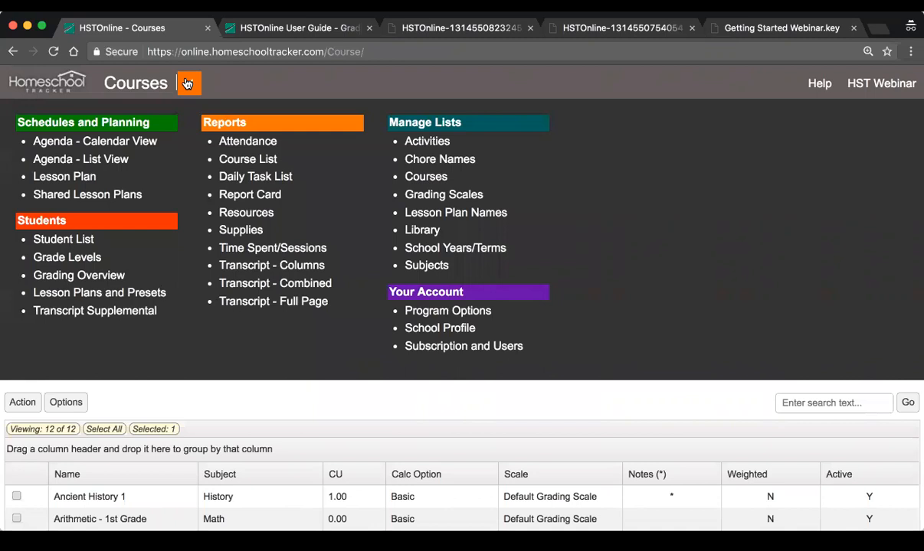
pyautogui.click(112, 147)
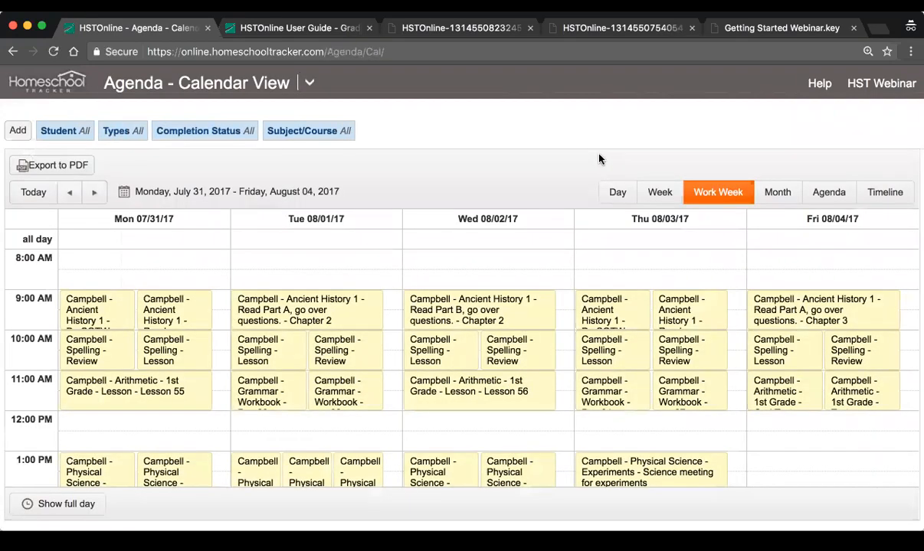
pyautogui.click(31, 192)
pyautogui.click(95, 193)
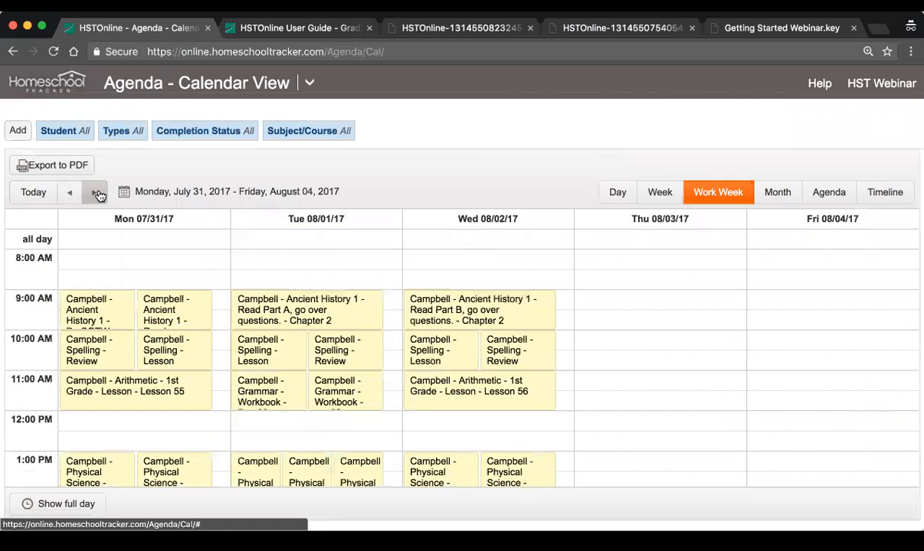
pyautogui.click(95, 193)
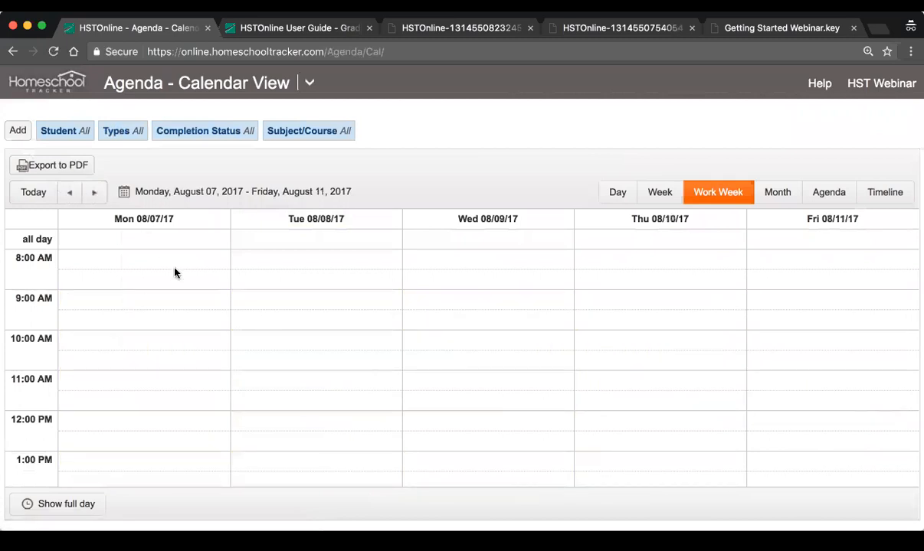
# Start adding a Holiday day off for both students with the description "Birthday!" and continue to its dates
pyautogui.click(17, 130)
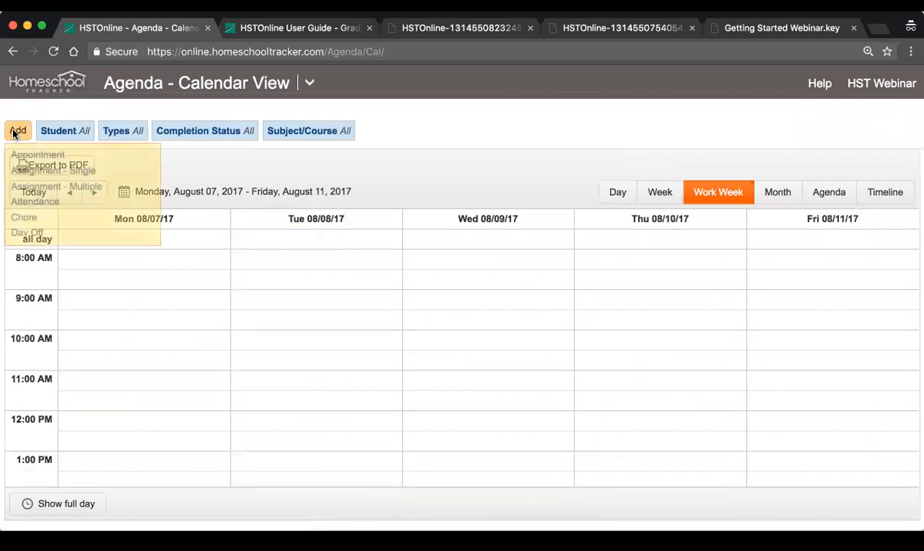
pyautogui.click(63, 235)
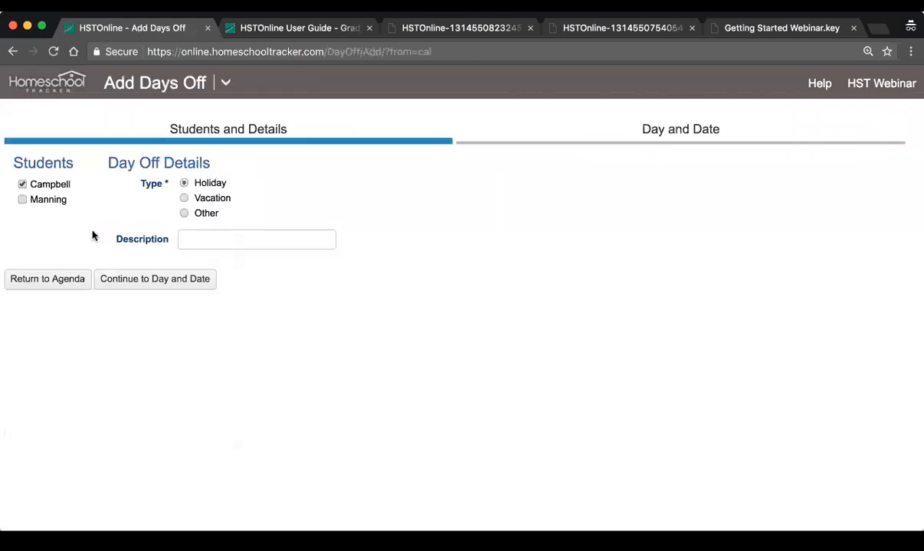
pyautogui.click(53, 201)
pyautogui.click(206, 236)
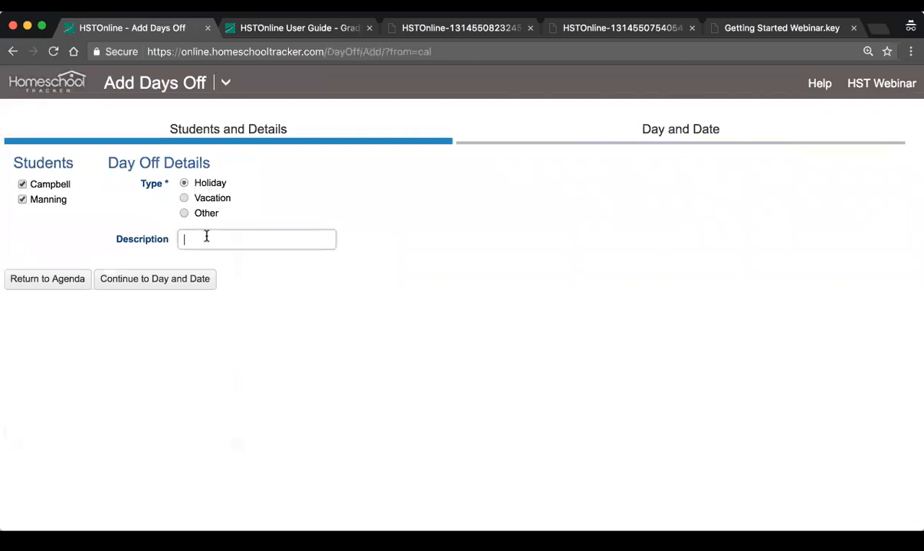
pyautogui.write('Birthday!')
pyautogui.click(192, 278)
# Set both the start and end dates of the day off to 8/7/2017
pyautogui.click(312, 189)
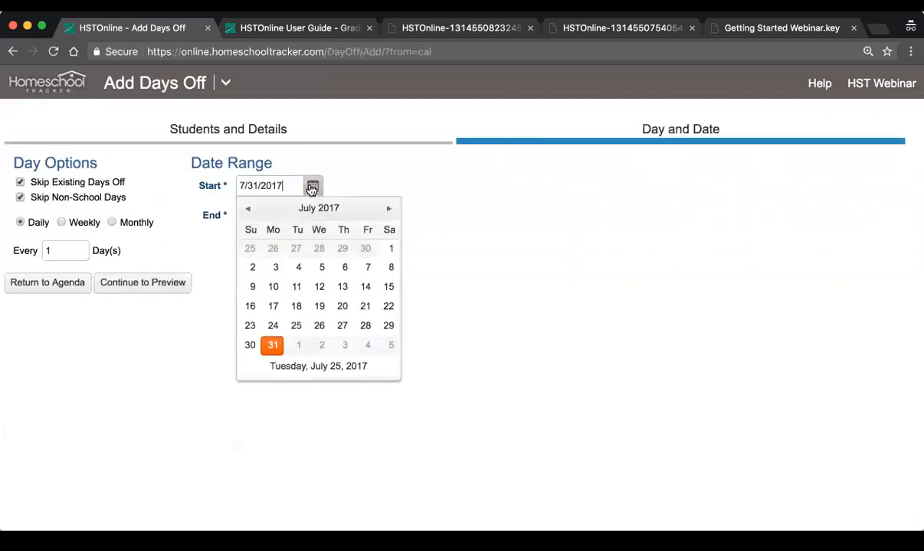
pyautogui.click(391, 208)
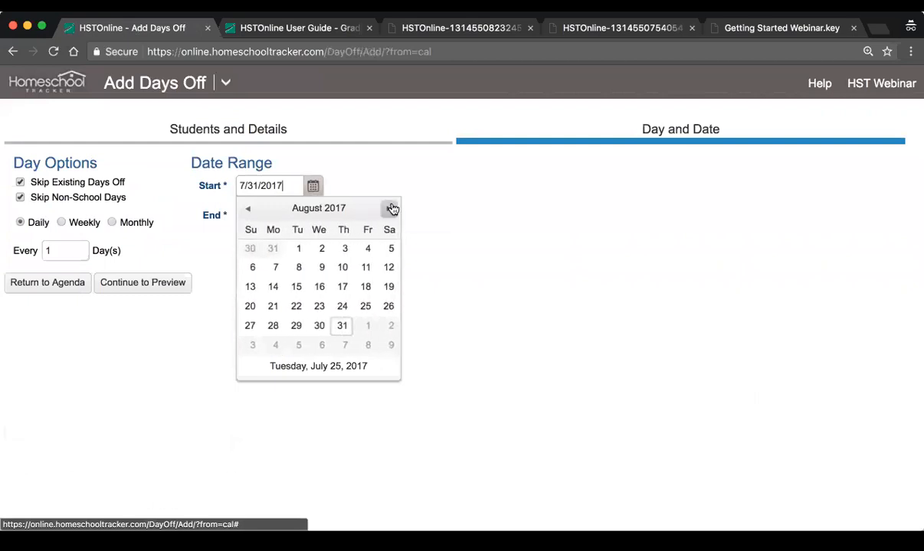
pyautogui.click(390, 209)
pyautogui.click(248, 209)
pyautogui.click(273, 268)
pyautogui.click(312, 222)
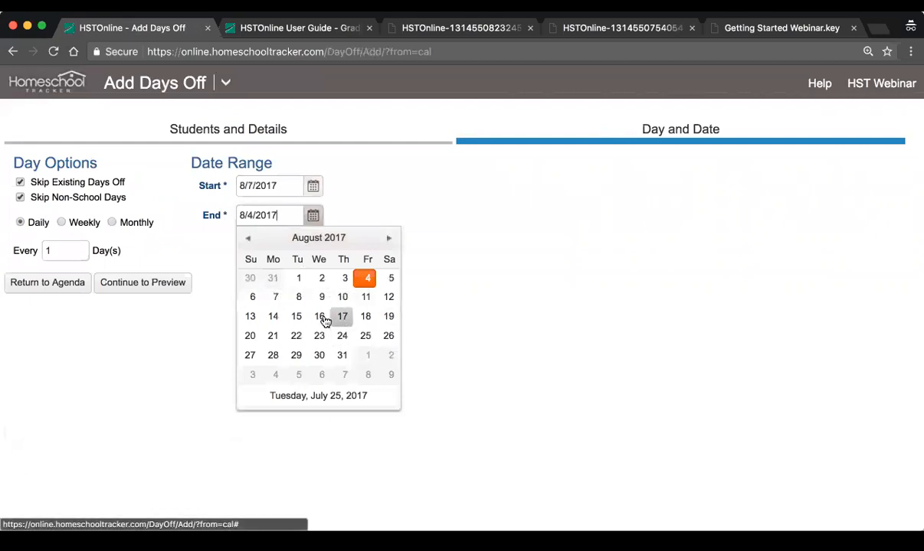
pyautogui.click(276, 297)
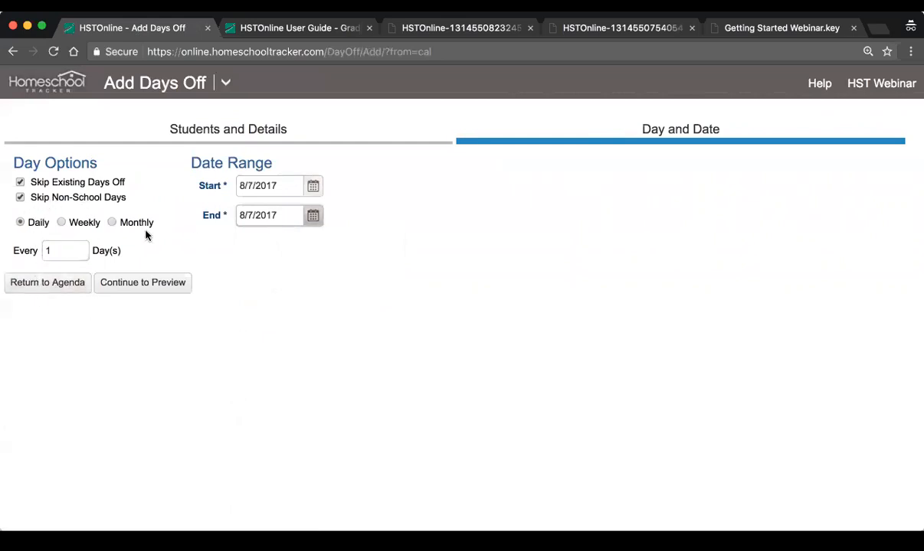
# Preview the Birthday! day off and accept the entries for both students
pyautogui.click(164, 291)
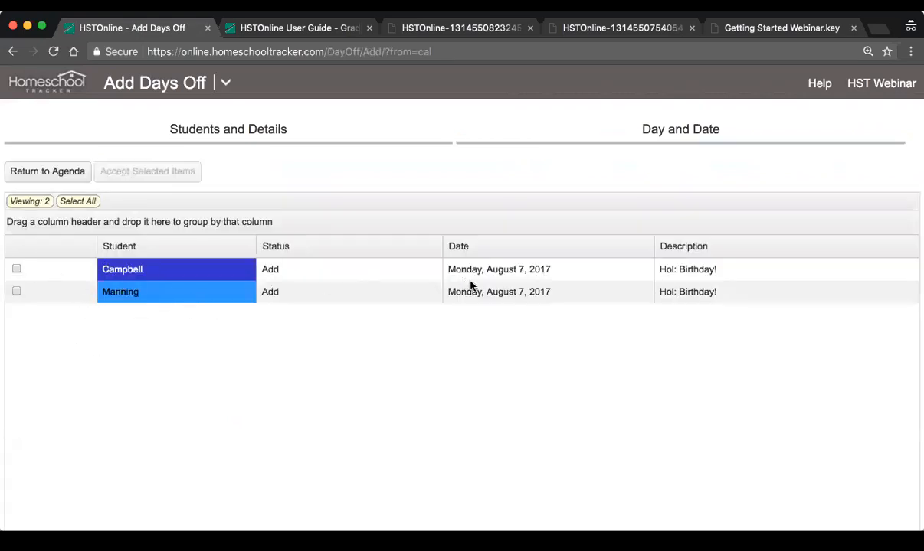
pyautogui.click(73, 203)
pyautogui.click(138, 173)
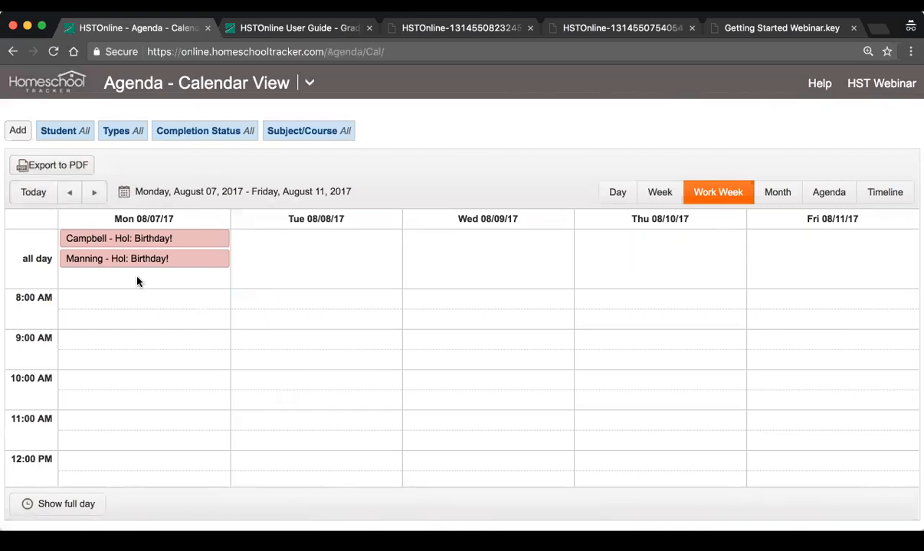
# Start multiple assignments for both students in History/Ancient History 1 with the activity "Do SOTW map work and listen to chapter CD"
pyautogui.click(71, 194)
pyautogui.click(95, 194)
pyautogui.click(17, 130)
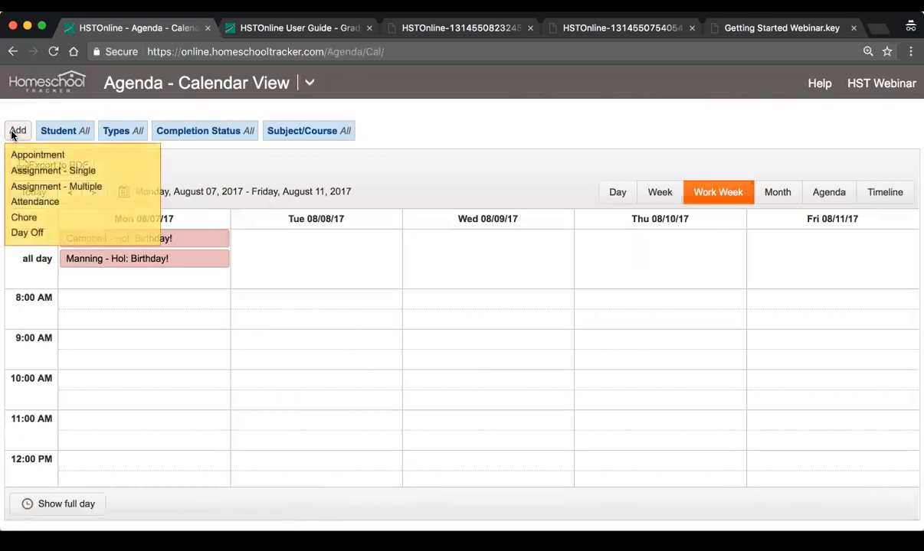
pyautogui.click(93, 192)
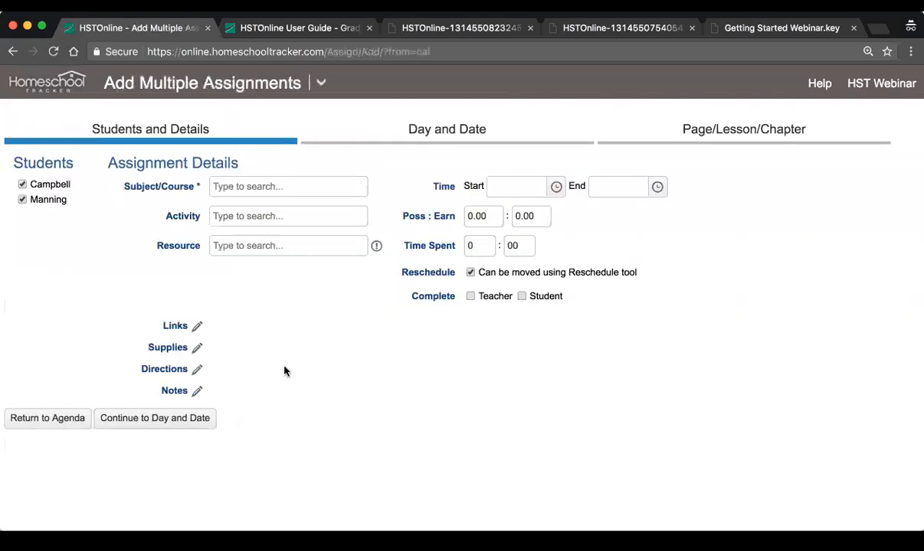
pyautogui.click(271, 185)
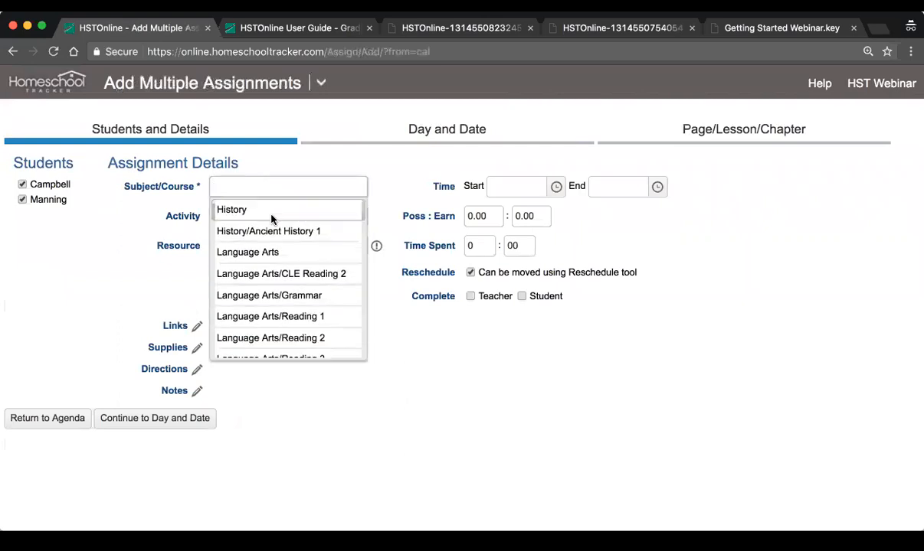
pyautogui.click(301, 230)
pyautogui.click(228, 214)
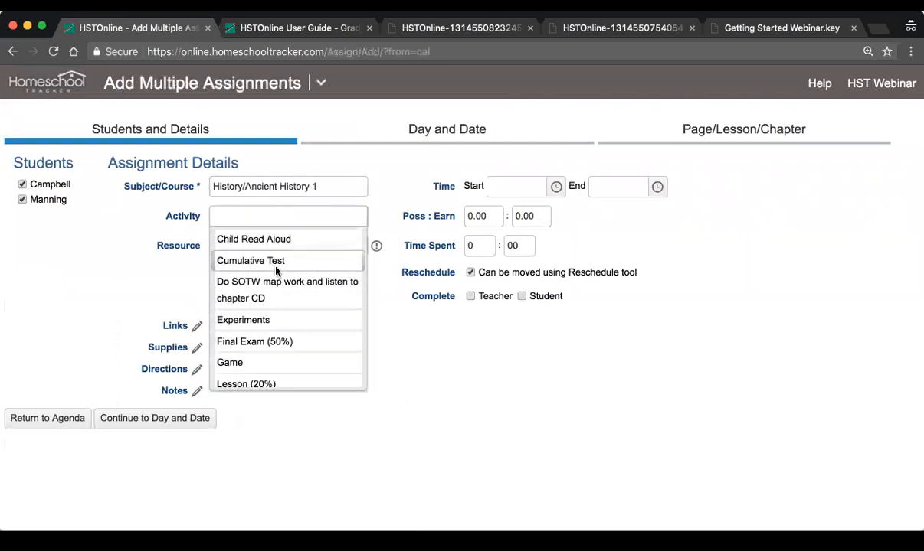
pyautogui.click(264, 290)
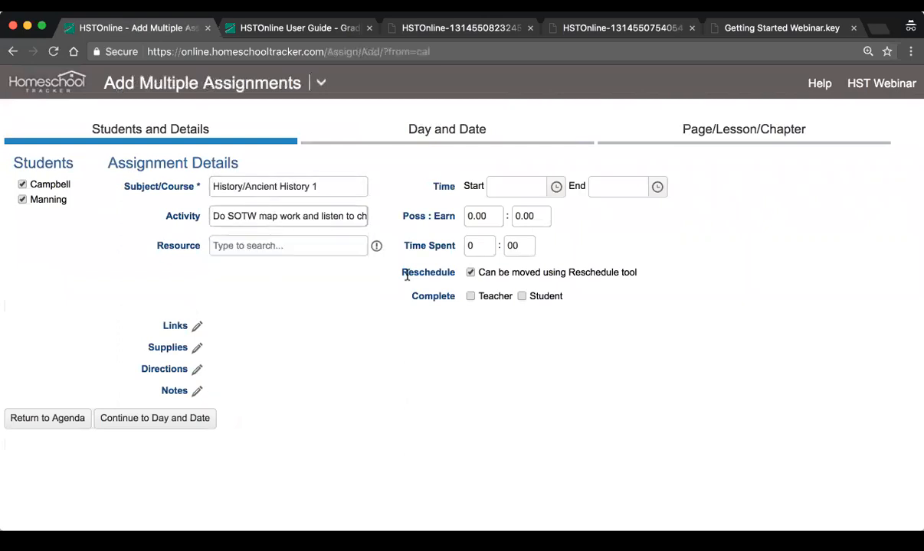
pyautogui.click(161, 420)
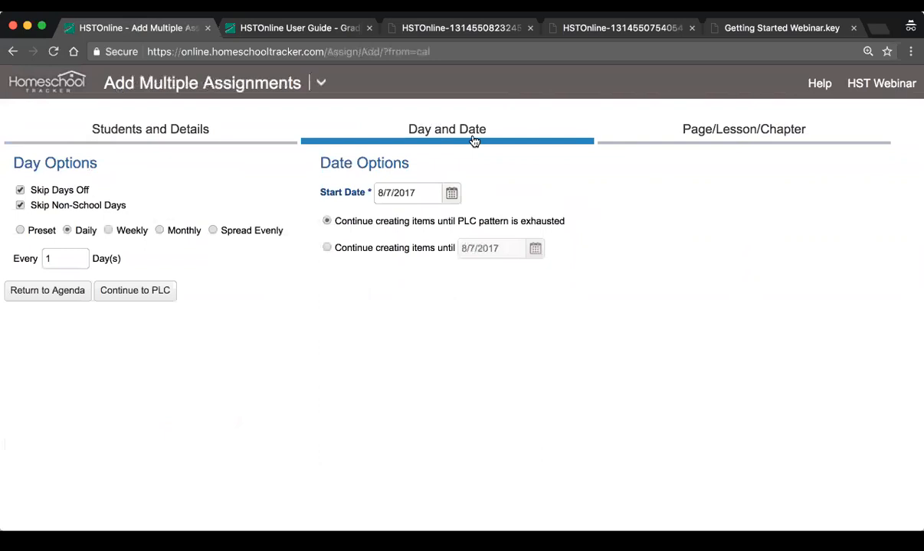
# Keep Skip Days Off enabled for the daily assignments and continue to the Page/Lesson/Chapter options
pyautogui.click(53, 192)
pyautogui.click(53, 192)
pyautogui.click(54, 191)
pyautogui.click(53, 191)
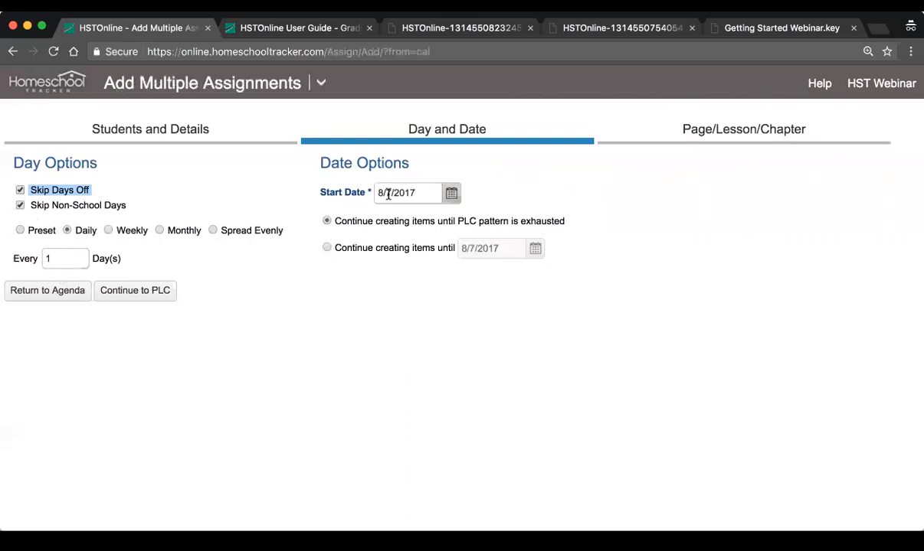
pyautogui.click(121, 294)
# Use 1 Part Auto-Increment with the leading text Lesson and an end number of 5, and preview the assignments
pyautogui.click(92, 207)
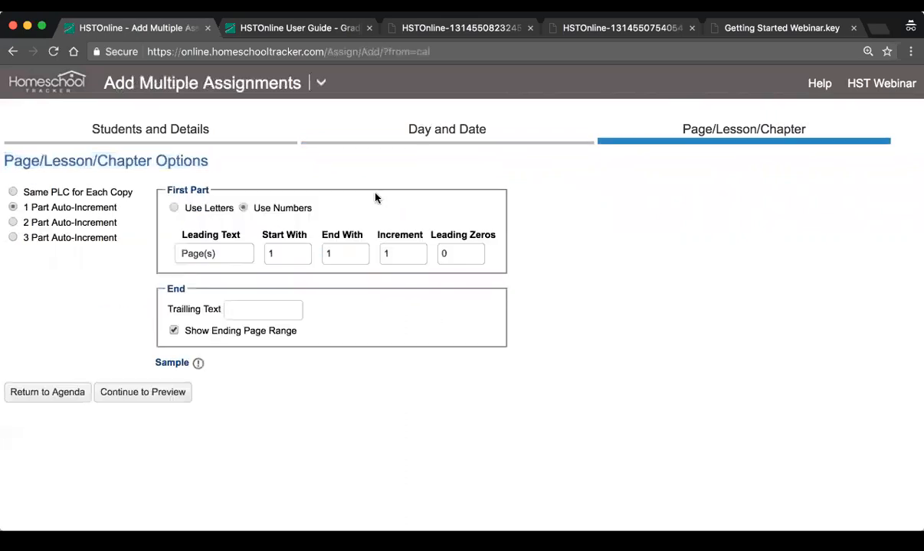
pyautogui.moveTo(216, 253); pyautogui.dragTo(147, 252)
pyautogui.write('Lesson')
pyautogui.press('Tab')
pyautogui.press('Tab')
pyautogui.write('5')
pyautogui.press('Tab')
pyautogui.click(154, 393)
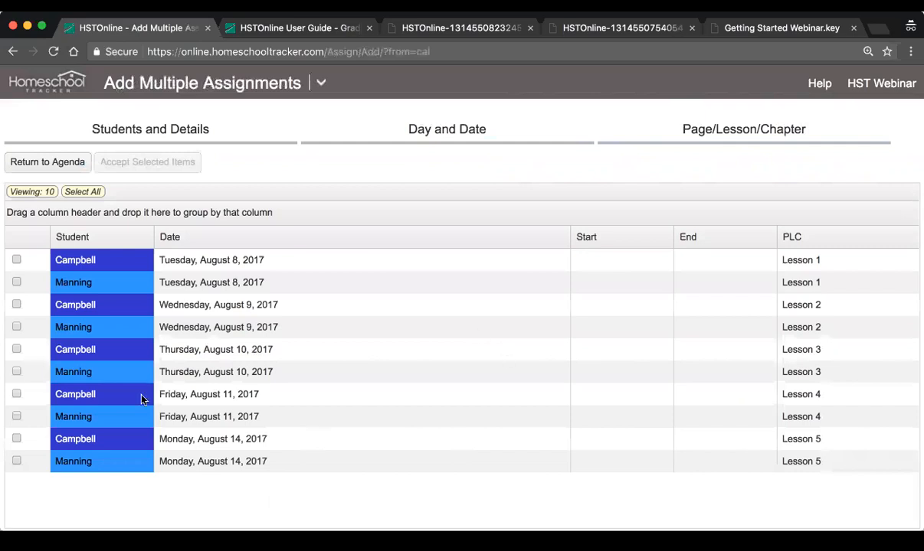
# Select the first previewed Lesson 1 assignment, and return to the Agenda Calendar View without accepting any assignments
pyautogui.click(171, 260)
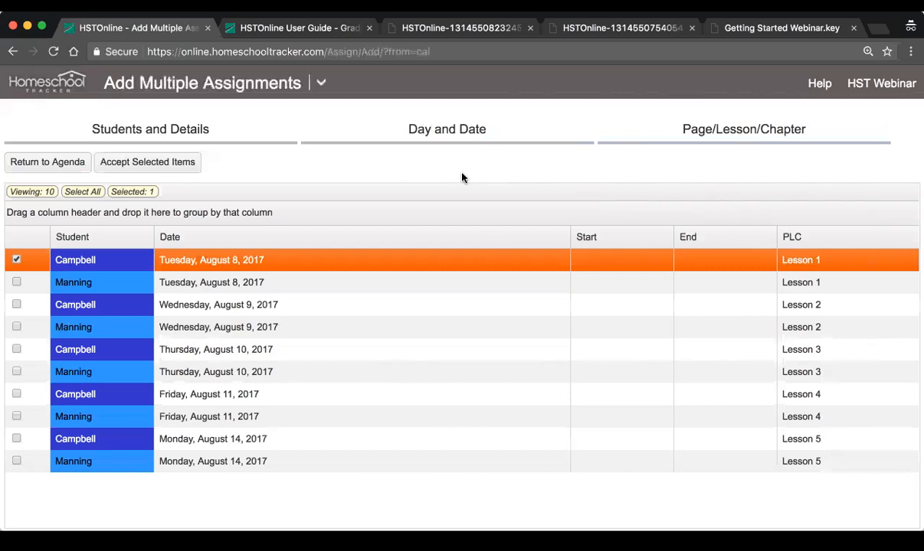
pyautogui.click(321, 83)
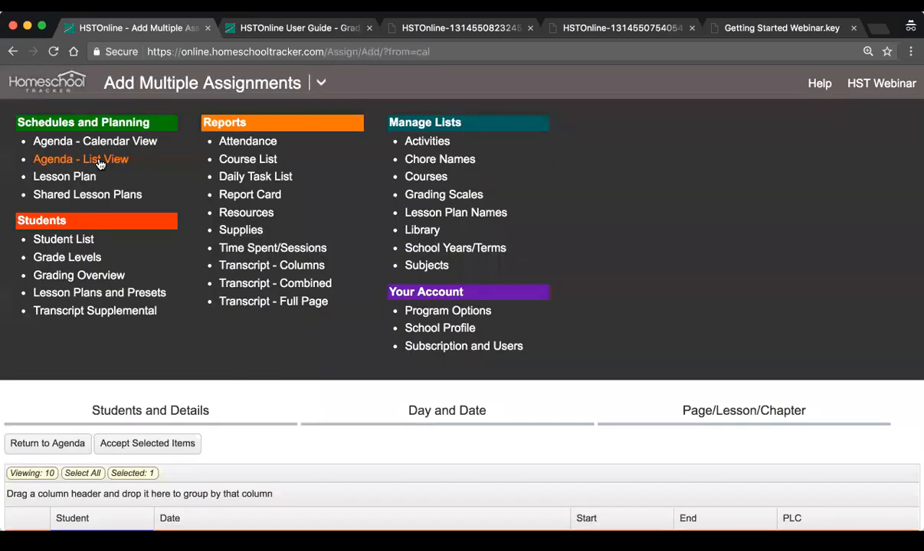
pyautogui.click(102, 142)
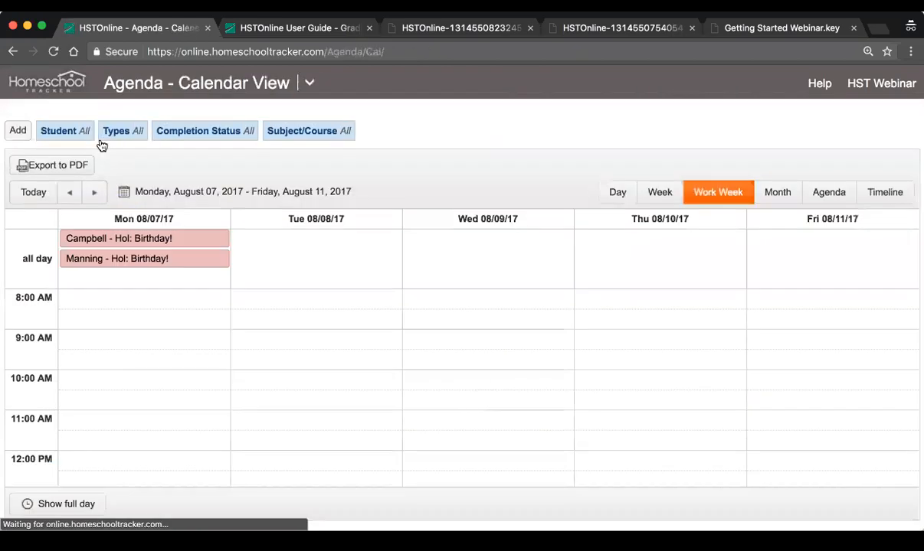
# Delete the Birthday! holiday on Monday, August 7, 2017 for both students
pyautogui.click(155, 242)
pyautogui.click(605, 355)
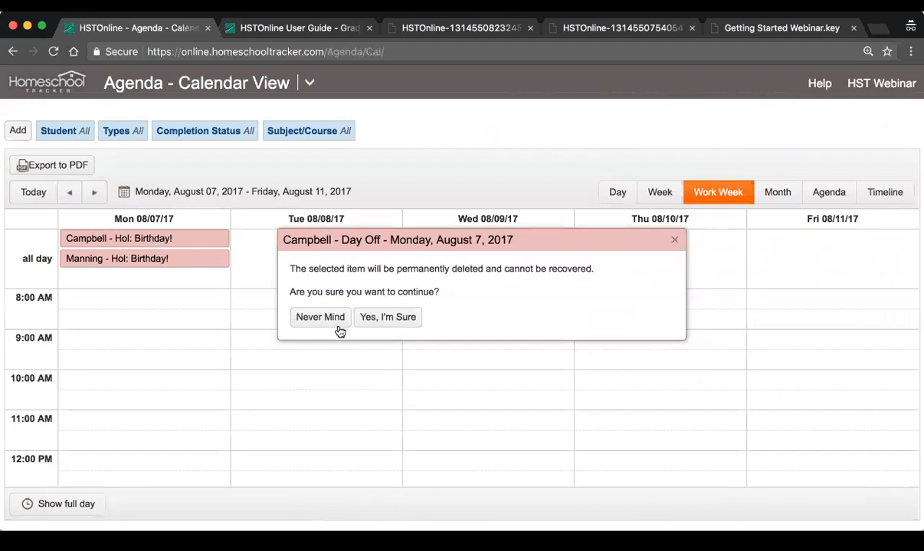
pyautogui.click(395, 324)
pyautogui.click(155, 239)
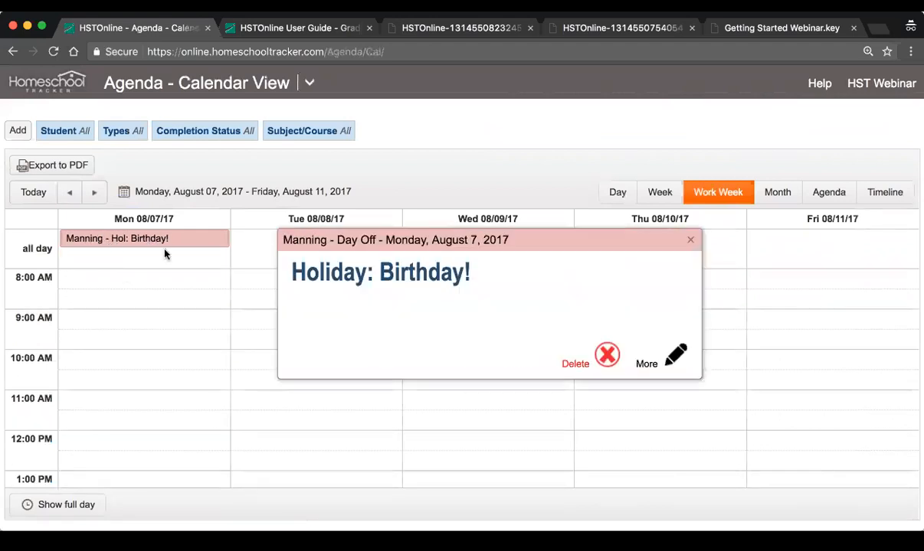
pyautogui.click(601, 356)
pyautogui.click(402, 323)
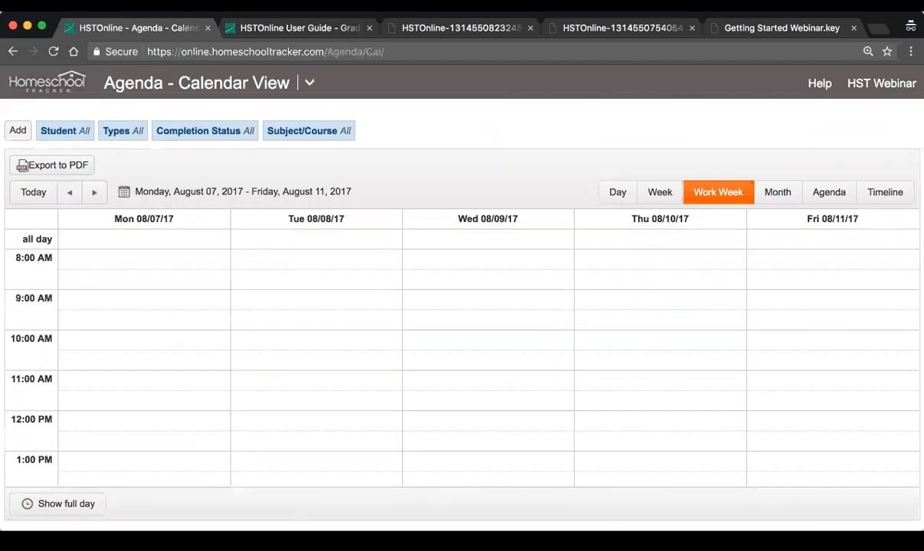
# Examine the assignments scheduled for the work week of July 31 to August 4, 2017
pyautogui.click(69, 192)
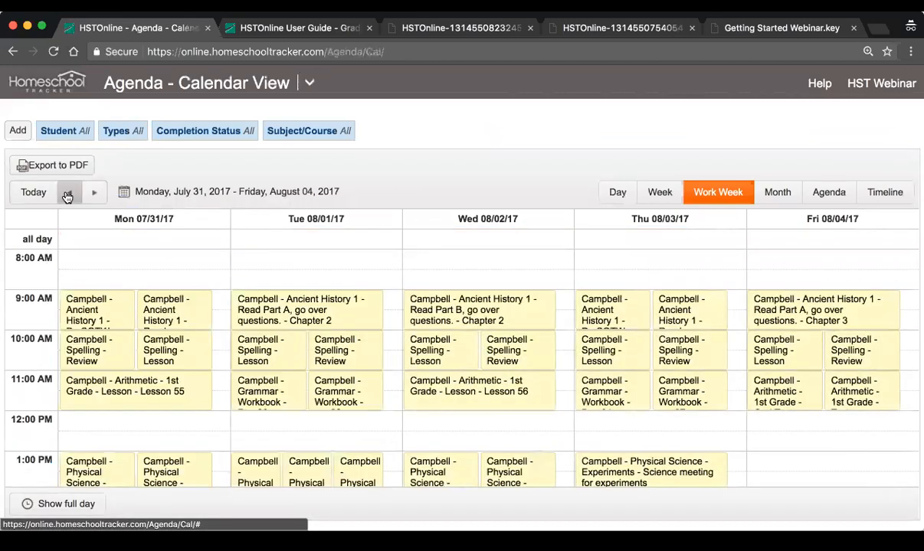
pyautogui.scroll(-3, 573, 374)
pyautogui.scroll(2, 573, 373)
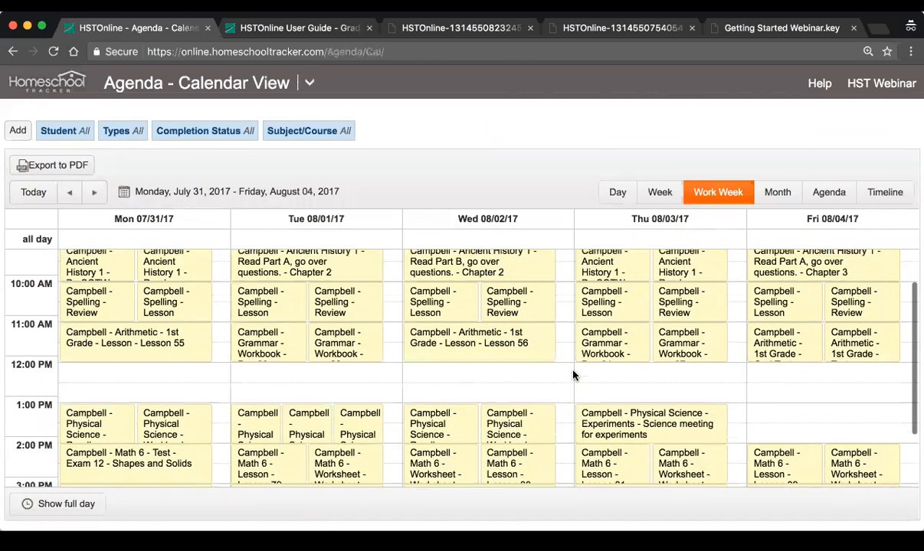
pyautogui.scroll(1, 565, 372)
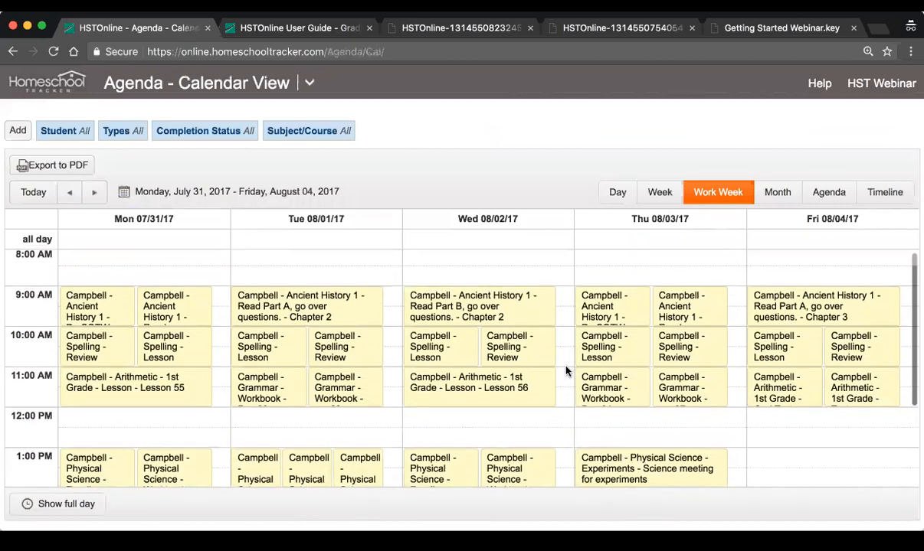
pyautogui.scroll(-1, 566, 371)
pyautogui.scroll(-1, 565, 371)
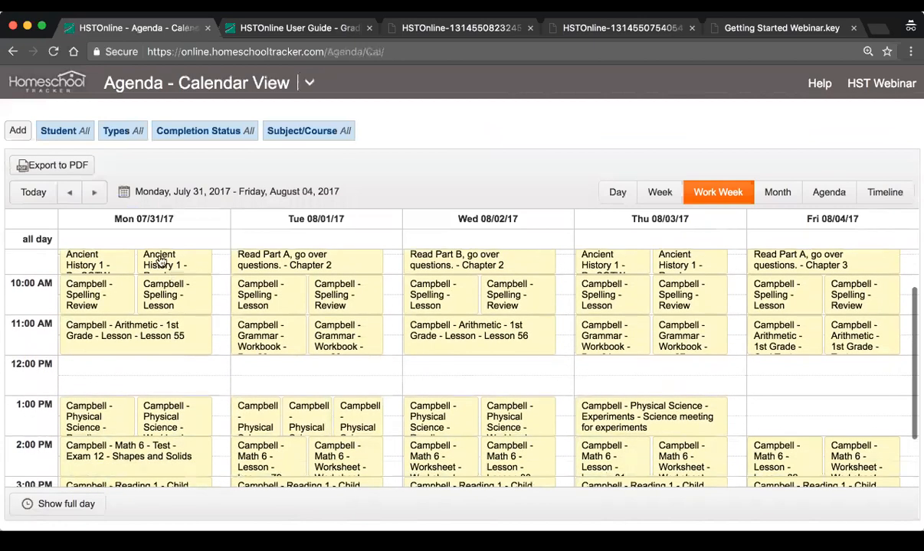
pyautogui.scroll(1, 144, 306)
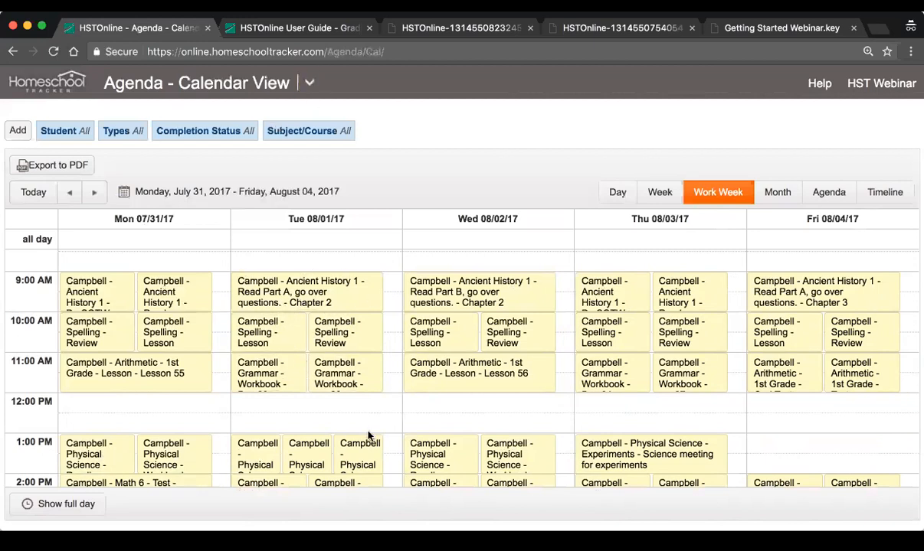
pyautogui.scroll(-3, 355, 404)
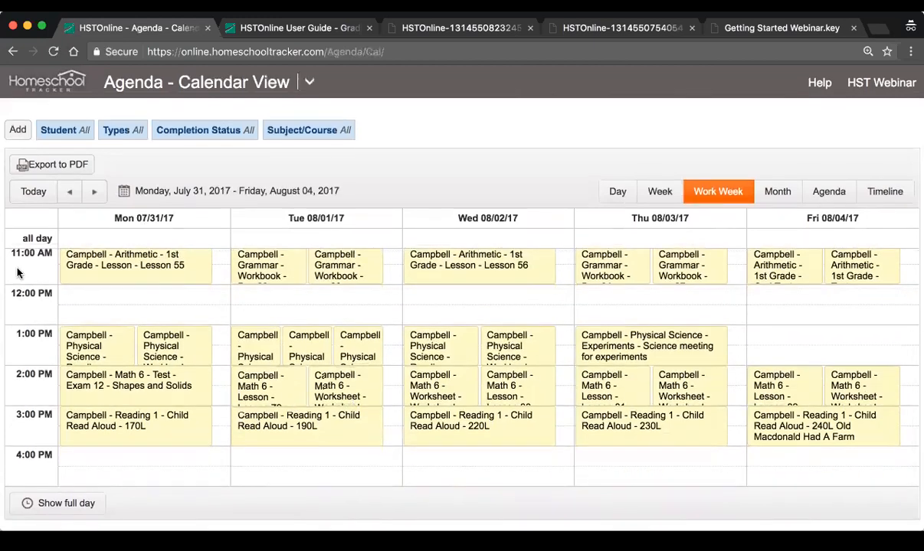
pyautogui.moveTo(132, 418); pyautogui.dragTo(315, 470)
pyautogui.moveTo(412, 479); pyautogui.dragTo(183, 432)
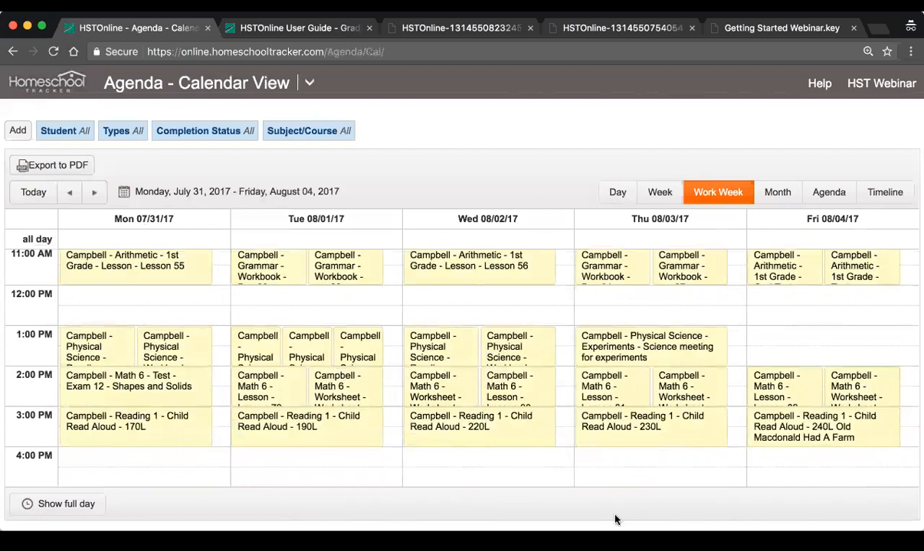
pyautogui.scroll(1, 509, 386)
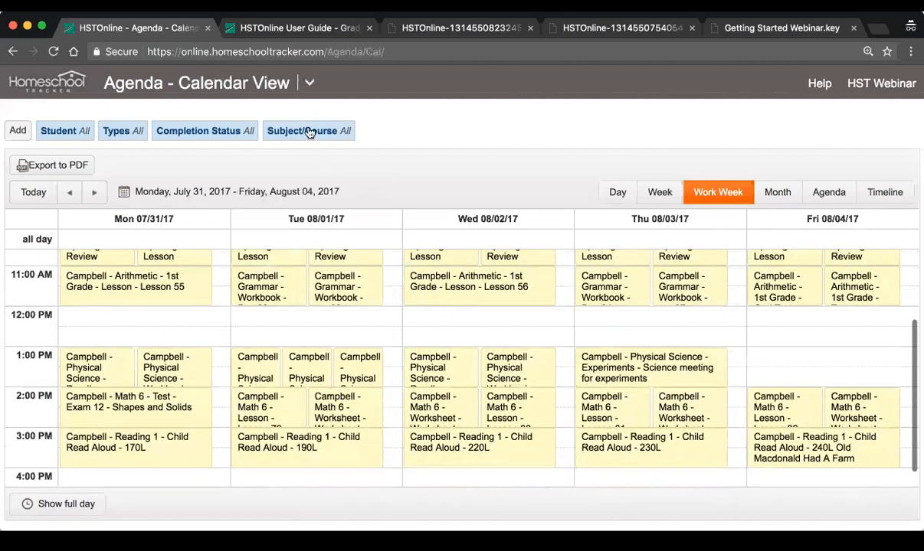
# Open the Agenda List View and set its date range to Next Week
pyautogui.click(312, 85)
pyautogui.click(108, 158)
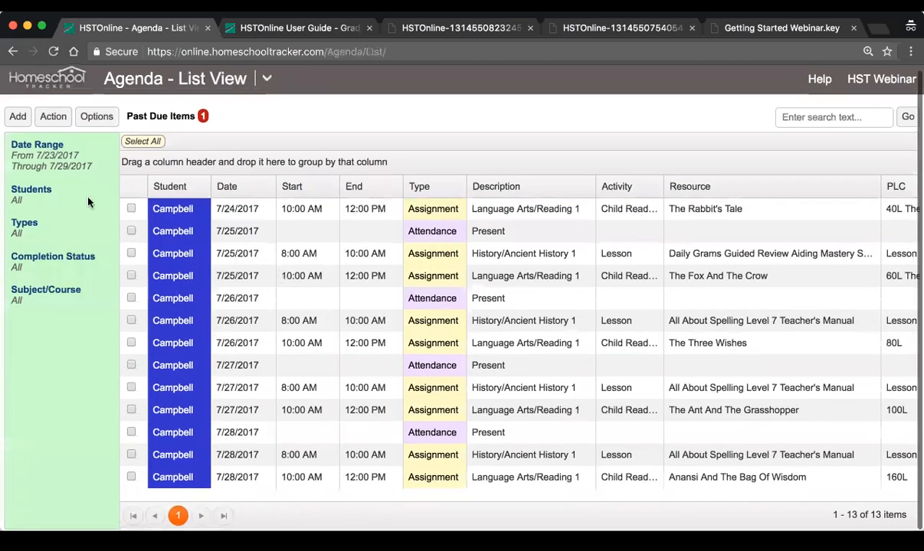
pyautogui.click(28, 166)
pyautogui.click(322, 155)
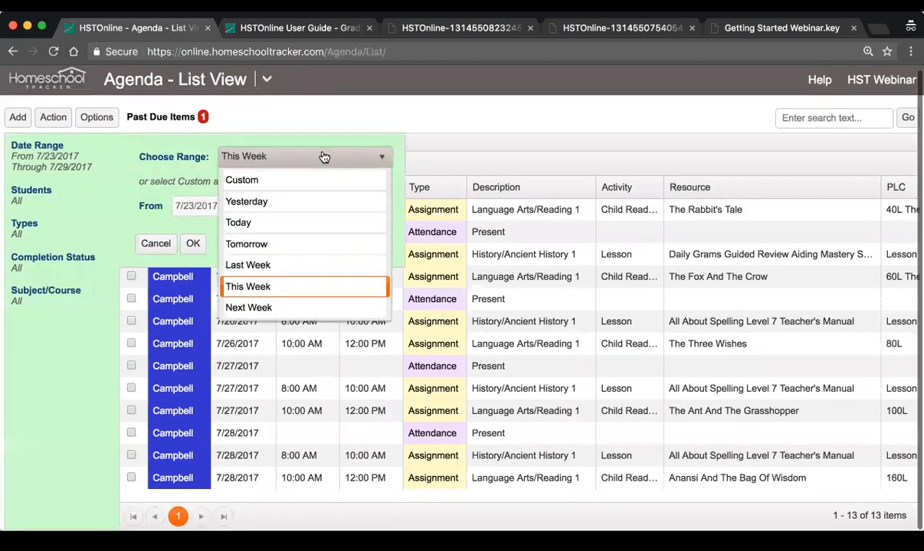
pyautogui.click(275, 304)
pyautogui.click(192, 244)
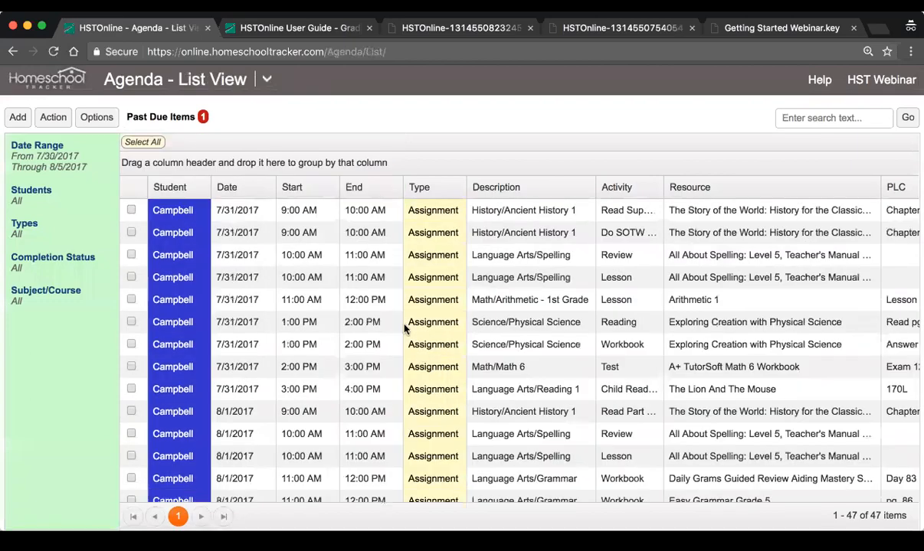
# Select all the agenda items listed for the week and start rescheduling them
pyautogui.scroll(-4, 406, 328)
pyautogui.scroll(-8, 406, 328)
pyautogui.scroll(8, 406, 327)
pyautogui.scroll(5, 406, 328)
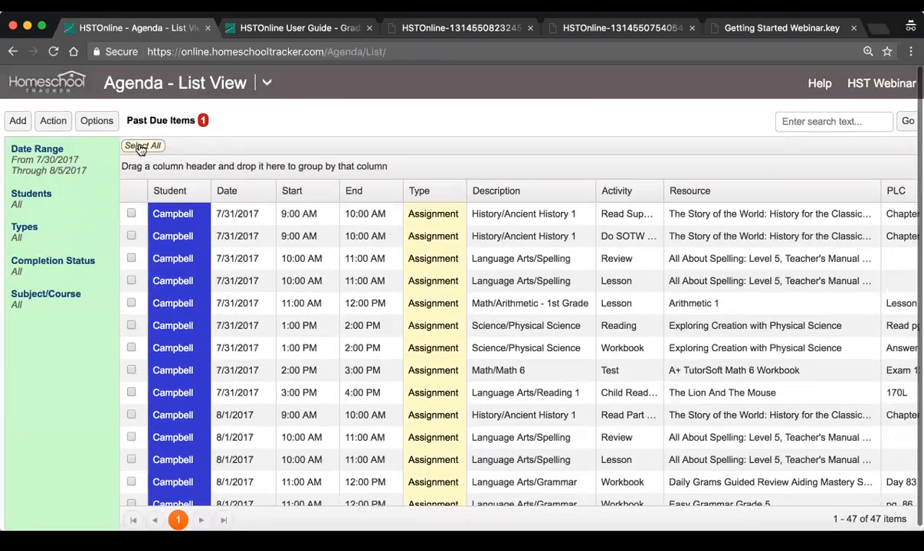
pyautogui.click(138, 142)
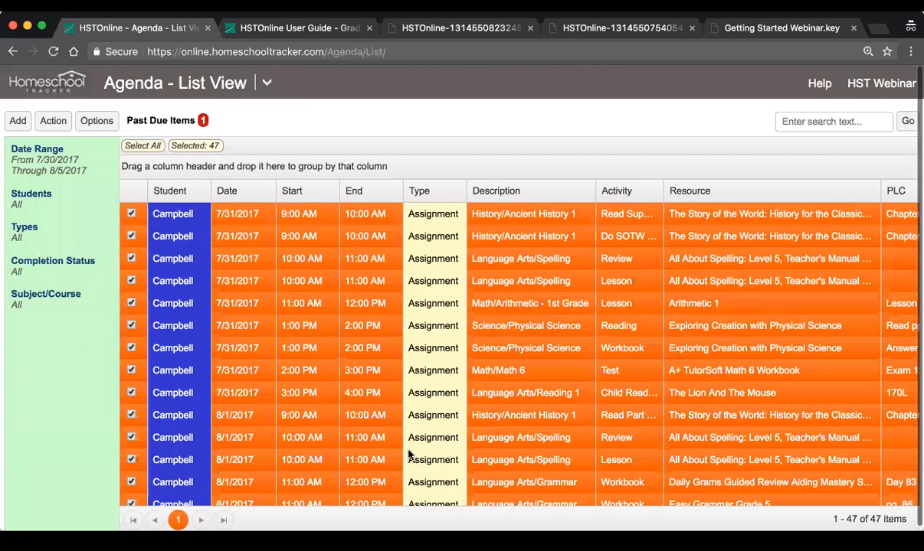
pyautogui.click(48, 120)
pyautogui.click(134, 285)
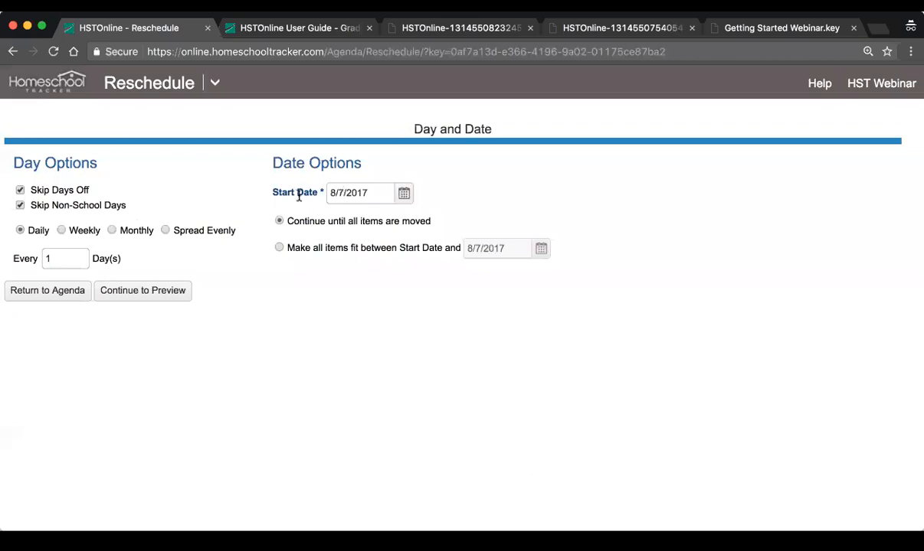
# Set the reschedule start date to 8/1/2017 and preview the new dates
pyautogui.click(403, 193)
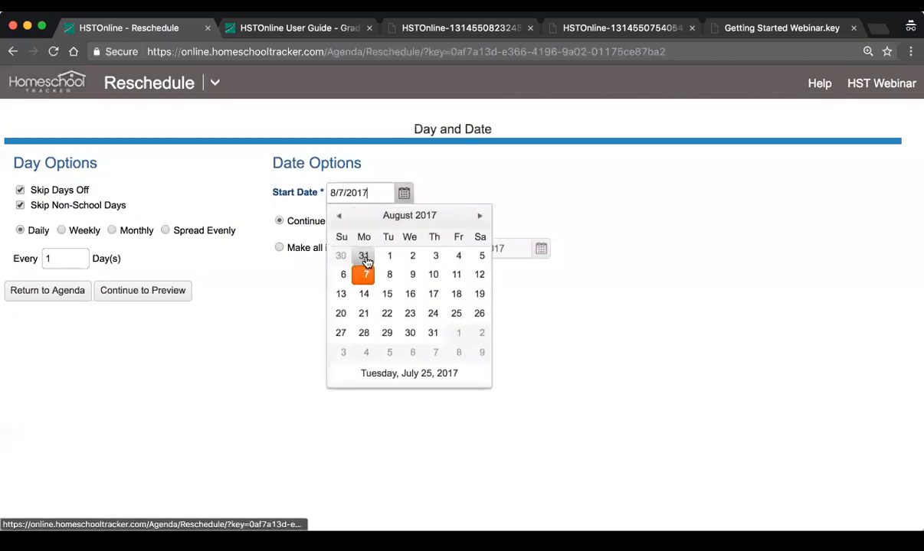
pyautogui.click(389, 257)
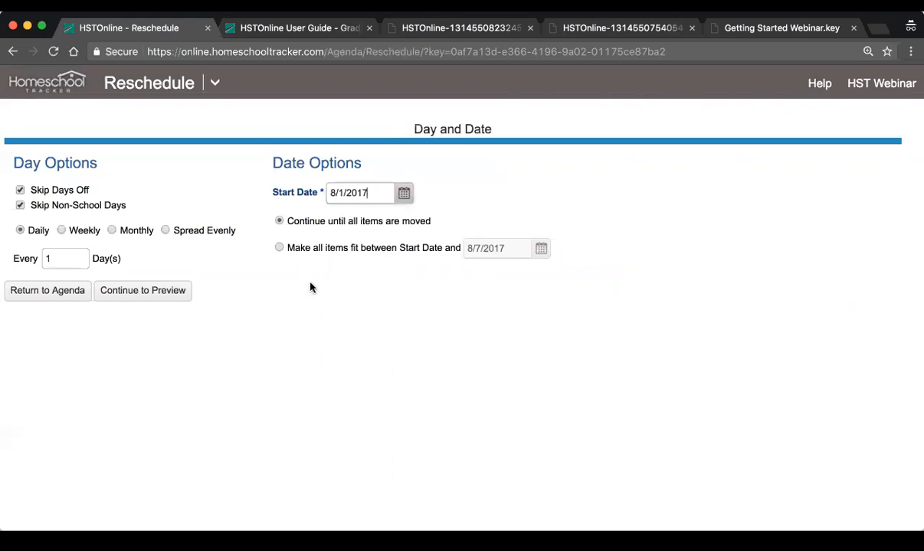
pyautogui.click(141, 292)
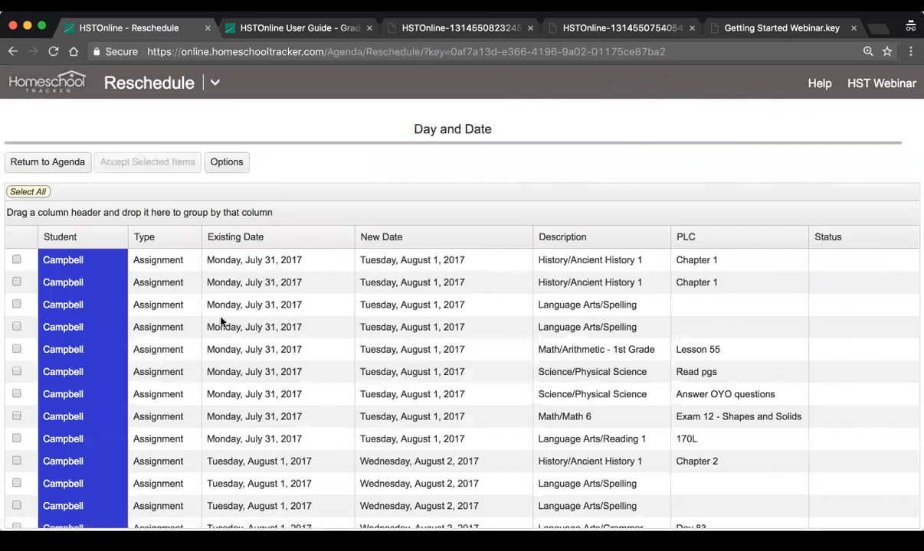
# Review the previewed new dates, then select all the items and accept the reschedule
pyautogui.scroll(-3, 459, 337)
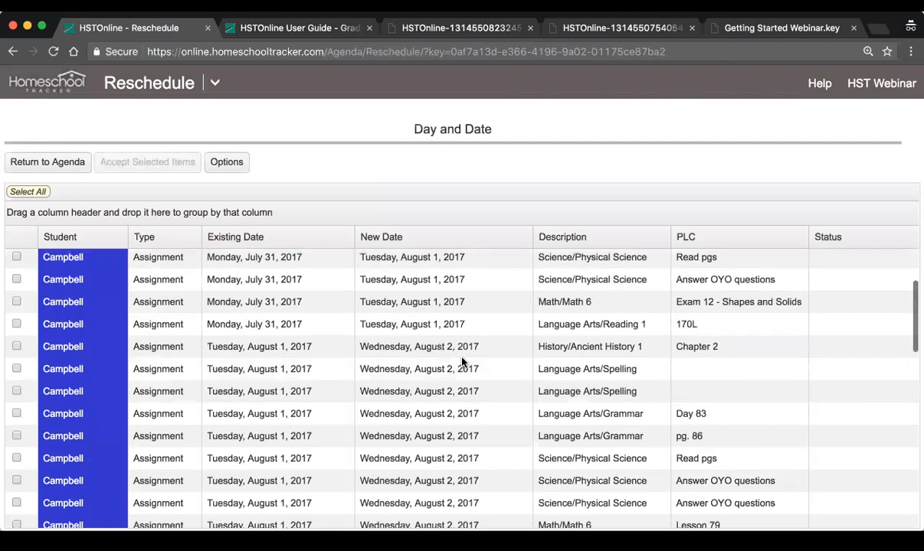
pyautogui.scroll(-4, 447, 448)
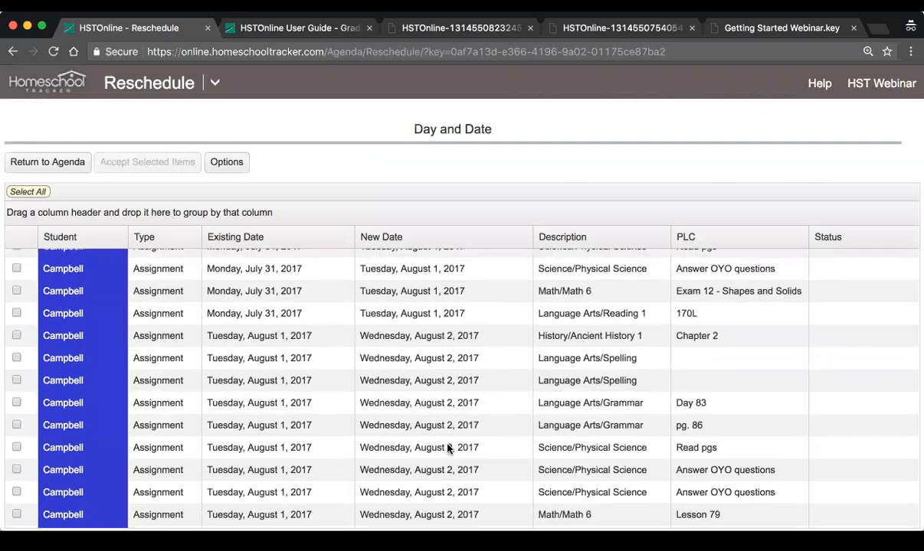
pyautogui.scroll(7, 447, 447)
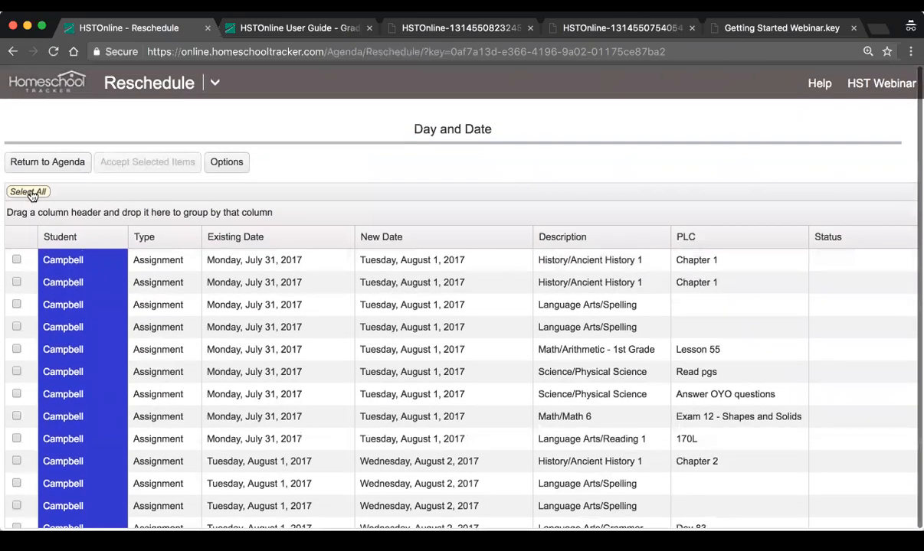
pyautogui.click(28, 191)
pyautogui.click(129, 162)
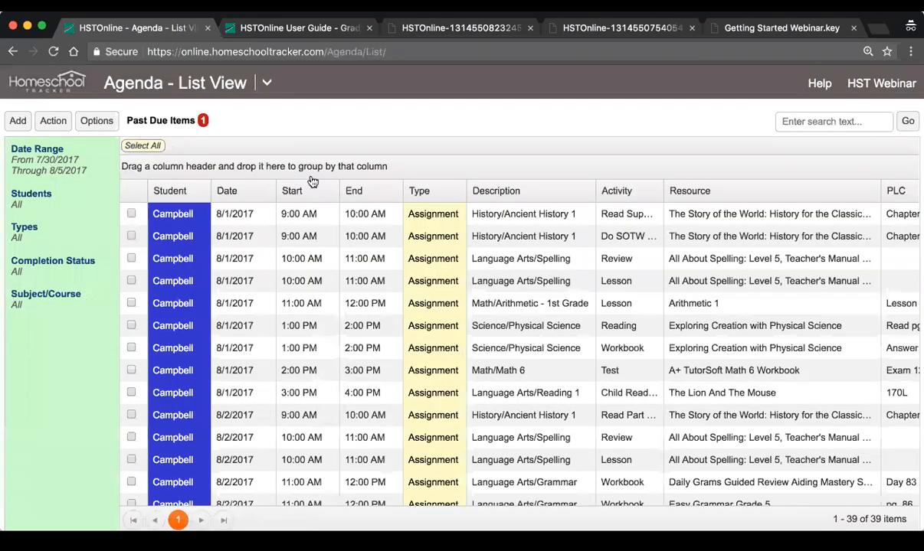
# Check the rescheduled assignments in the Agenda Calendar View for the weeks of July 31 and August 7, 2017
pyautogui.click(268, 85)
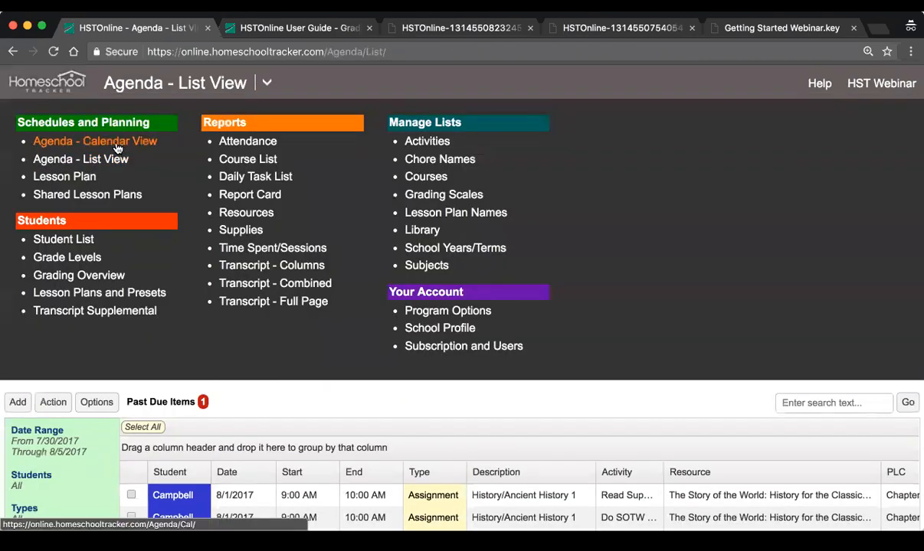
pyautogui.click(116, 148)
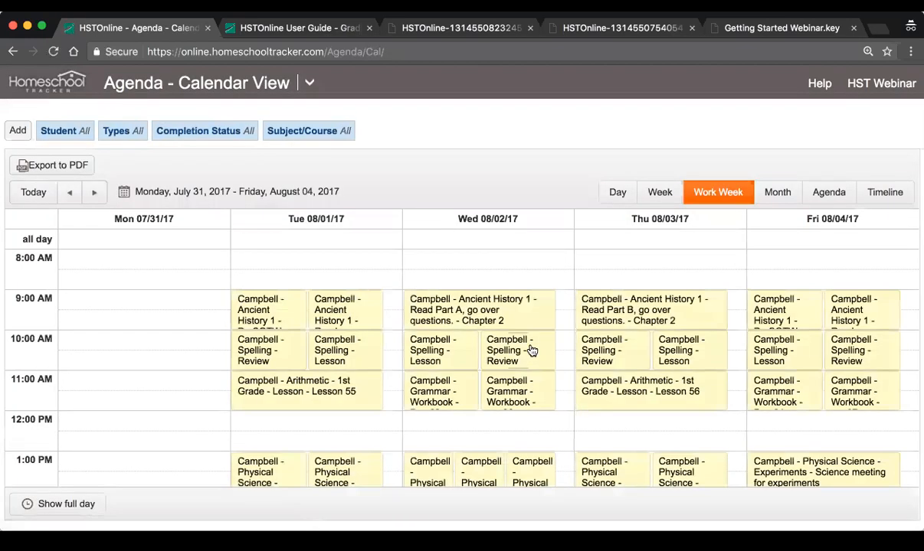
pyautogui.scroll(-2, 525, 350)
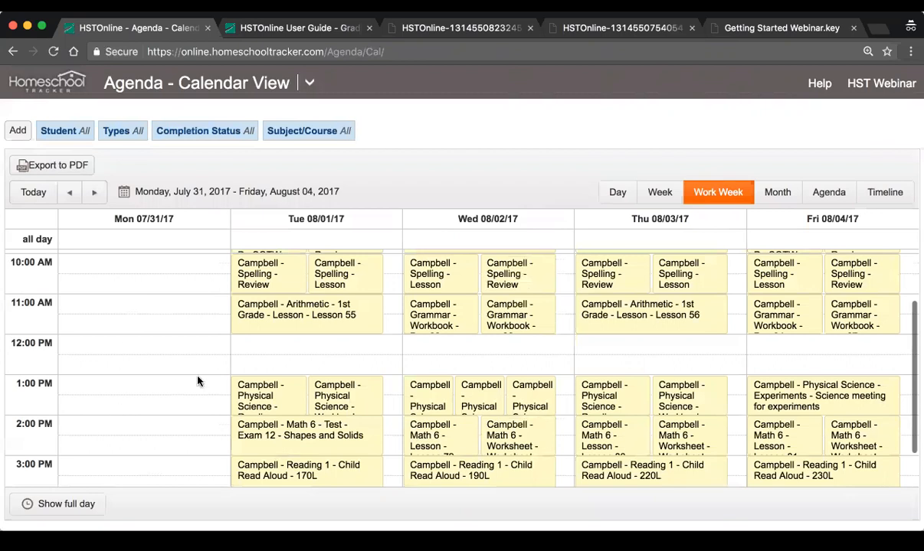
pyautogui.scroll(2, 197, 380)
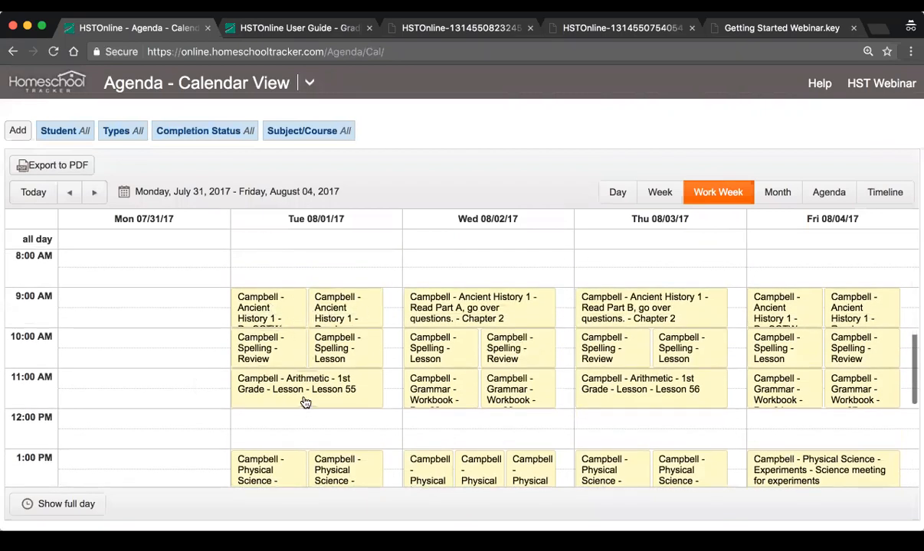
pyautogui.click(94, 193)
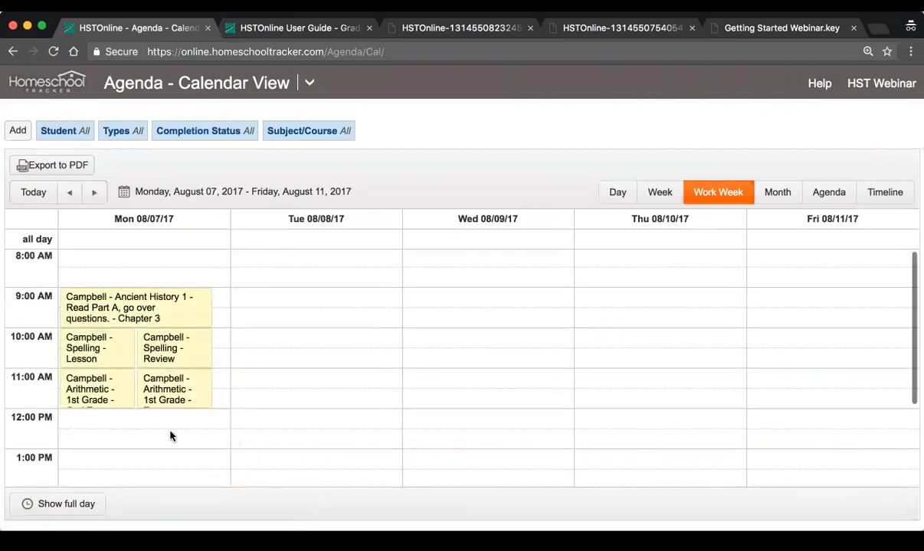
pyautogui.scroll(-3, 143, 361)
pyautogui.scroll(3, 143, 361)
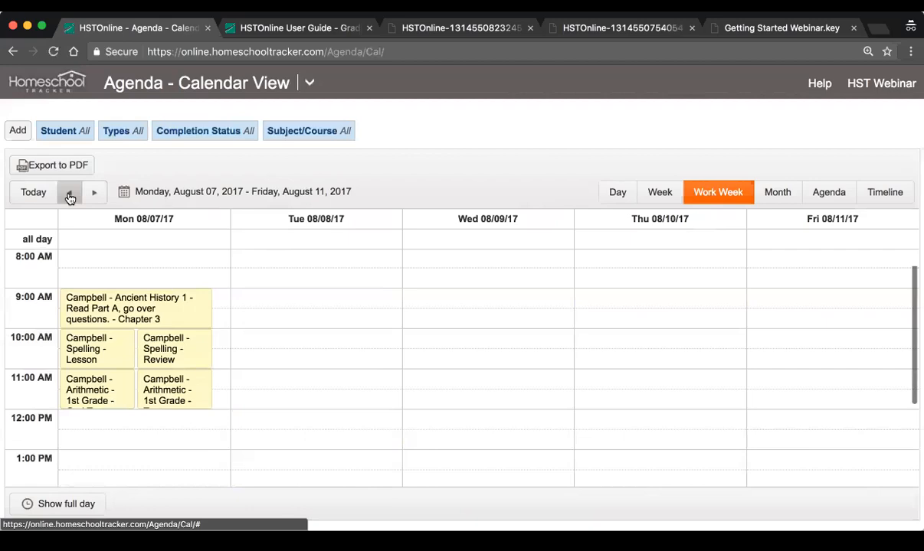
pyautogui.click(69, 192)
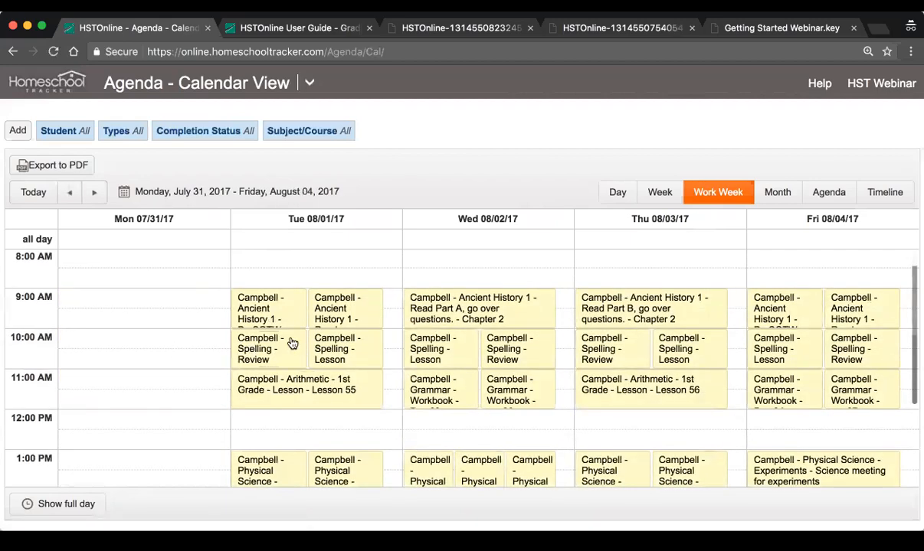
pyautogui.scroll(-3, 295, 345)
pyautogui.scroll(2, 295, 344)
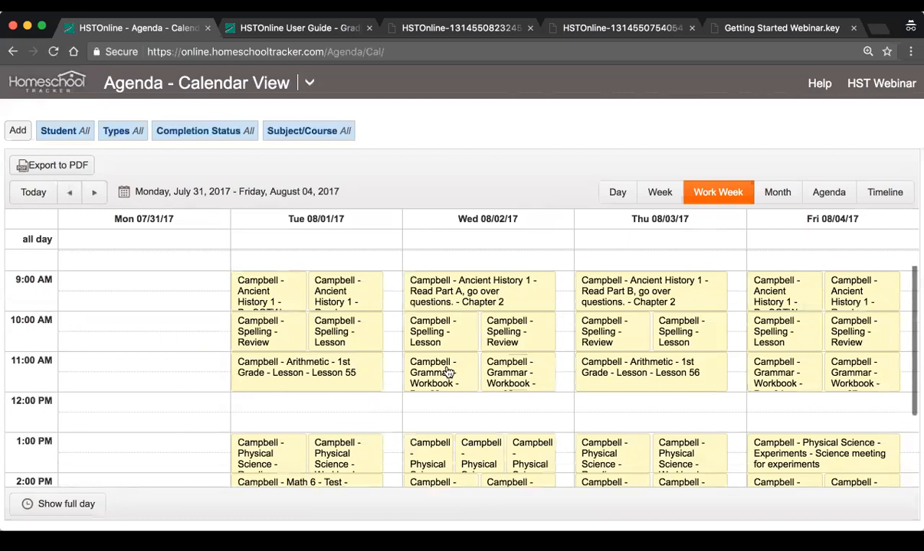
pyautogui.scroll(-1, 375, 379)
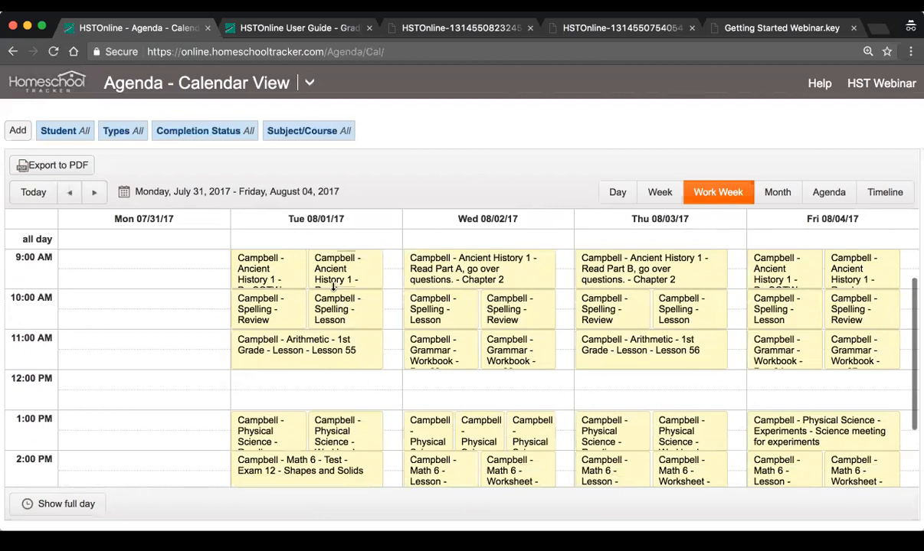
# Return to the Agenda List View and look through the rescheduled assignments
pyautogui.click(309, 82)
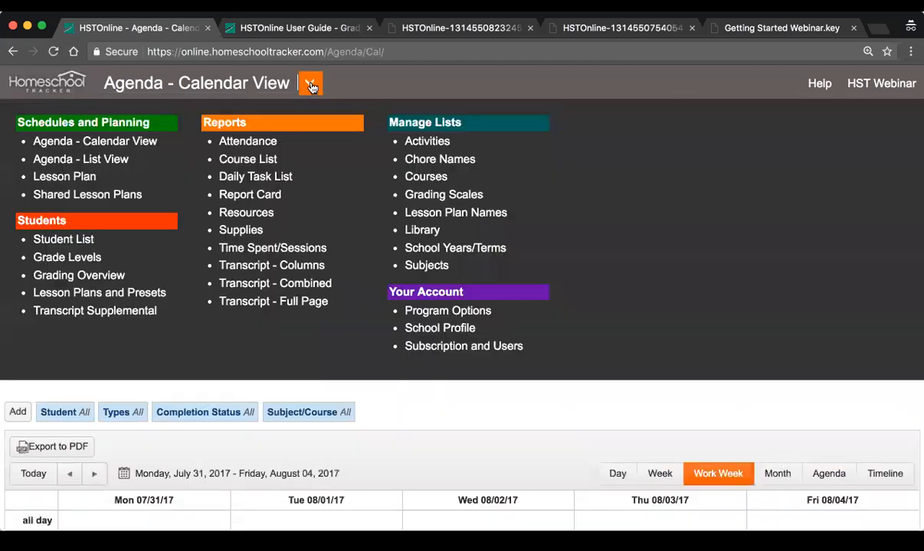
pyautogui.click(72, 158)
pyautogui.scroll(-2, 295, 296)
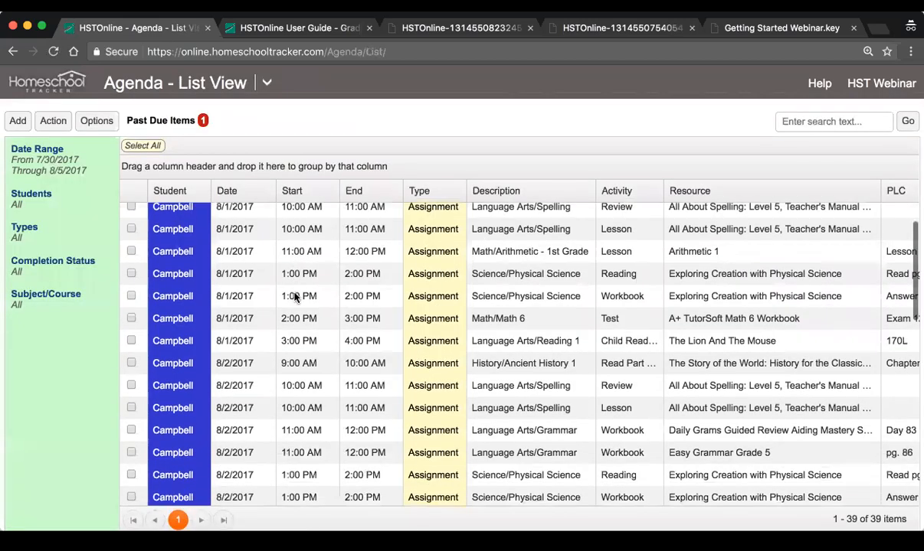
# Select all nine assignments dated 8/1/2017 in the Agenda List View
pyautogui.scroll(2, 294, 296)
pyautogui.click(131, 214)
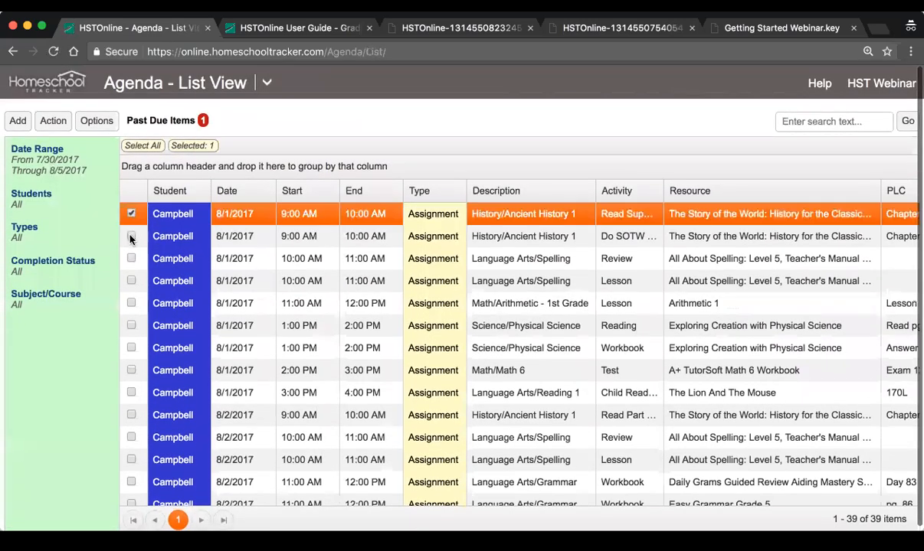
pyautogui.click(131, 236)
pyautogui.click(131, 258)
pyautogui.click(130, 281)
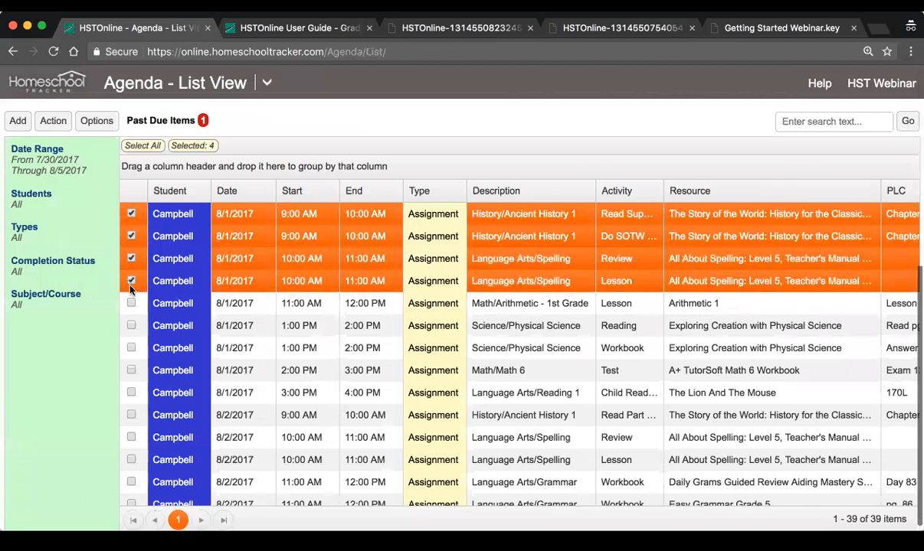
pyautogui.click(131, 304)
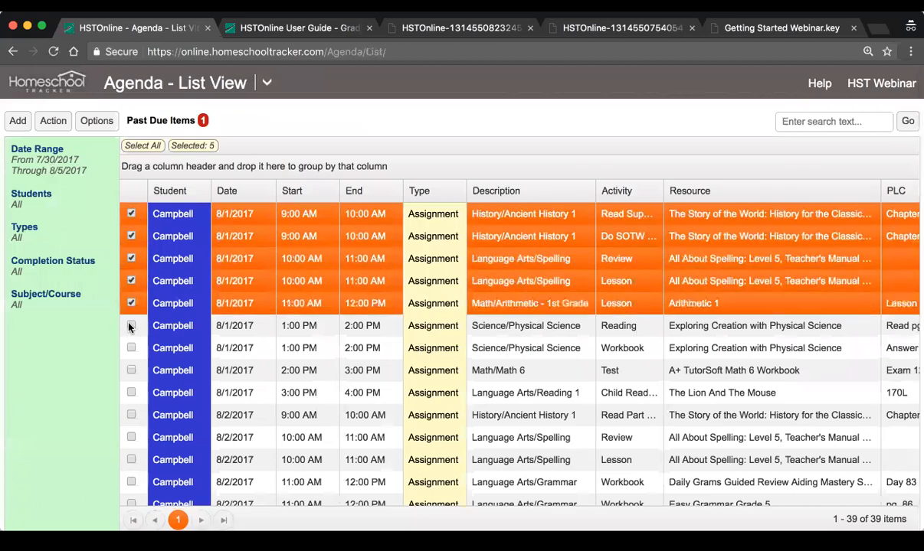
pyautogui.click(131, 326)
pyautogui.click(131, 348)
pyautogui.click(131, 370)
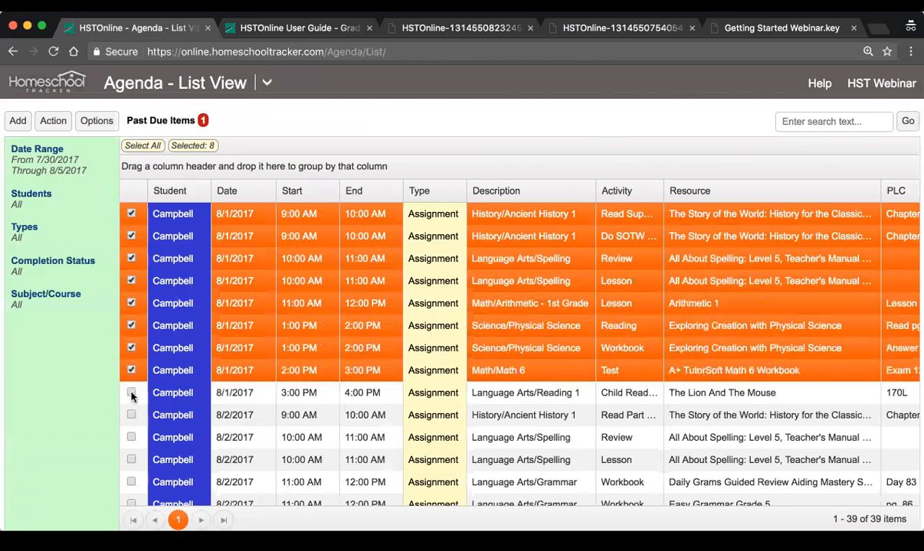
pyautogui.click(131, 393)
# Reschedule the selected assignments with a start date of 8/2/2017 and preview the new dates
pyautogui.click(54, 129)
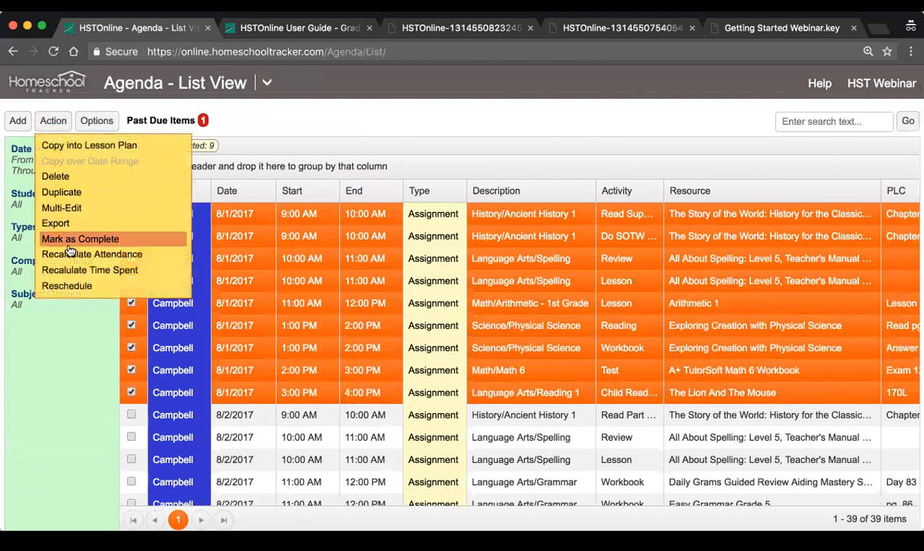
pyautogui.click(88, 276)
pyautogui.click(403, 192)
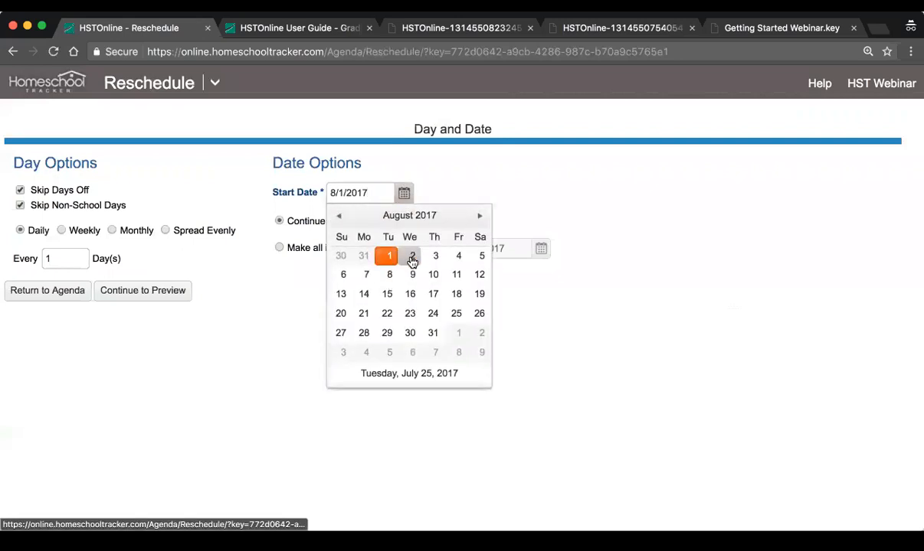
pyautogui.click(412, 258)
pyautogui.click(144, 291)
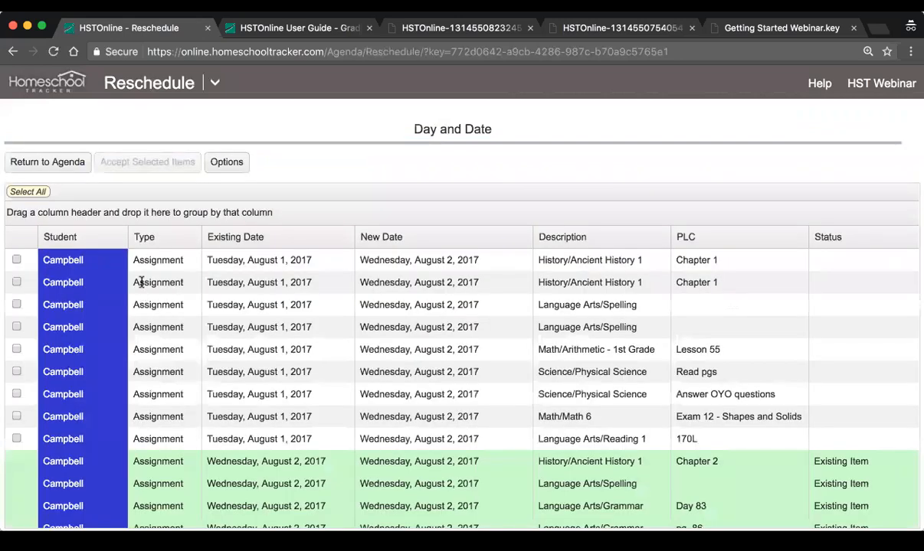
# Review the moved assignments against the existing August 2 items, select all the moved ones and accept the reschedule
pyautogui.scroll(-5, 291, 352)
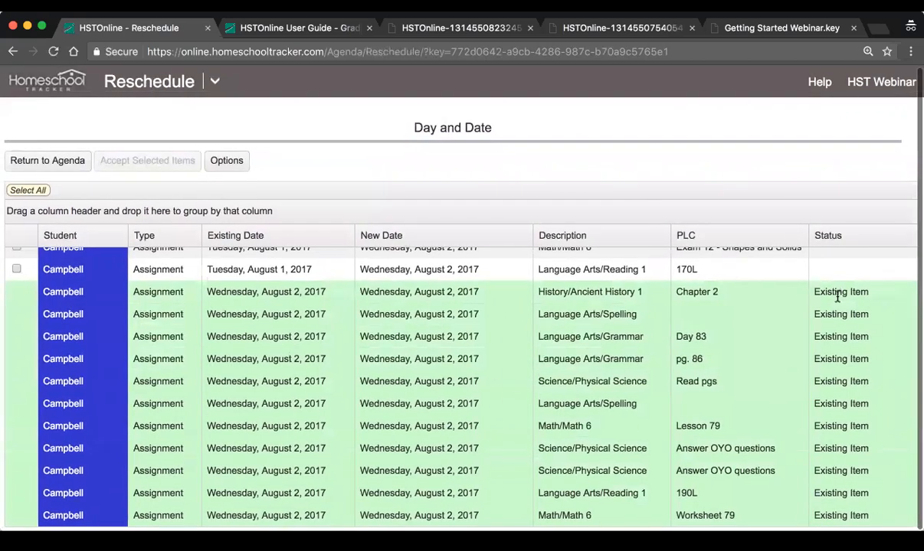
pyautogui.scroll(5, 474, 294)
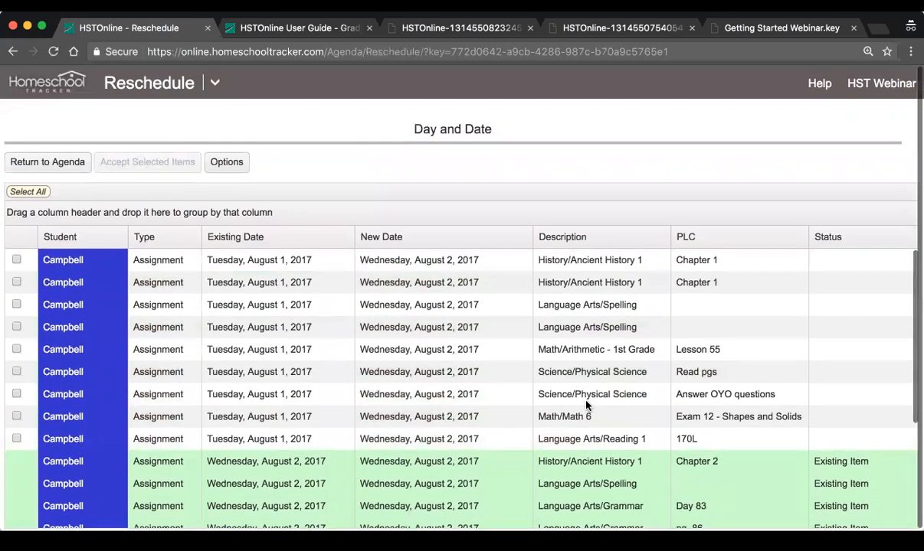
pyautogui.scroll(-3, 452, 391)
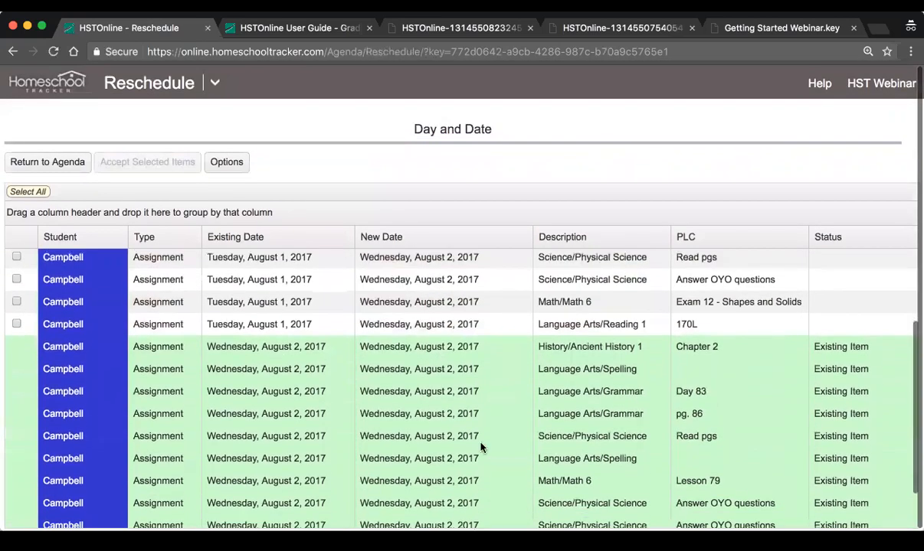
pyautogui.scroll(3, 389, 439)
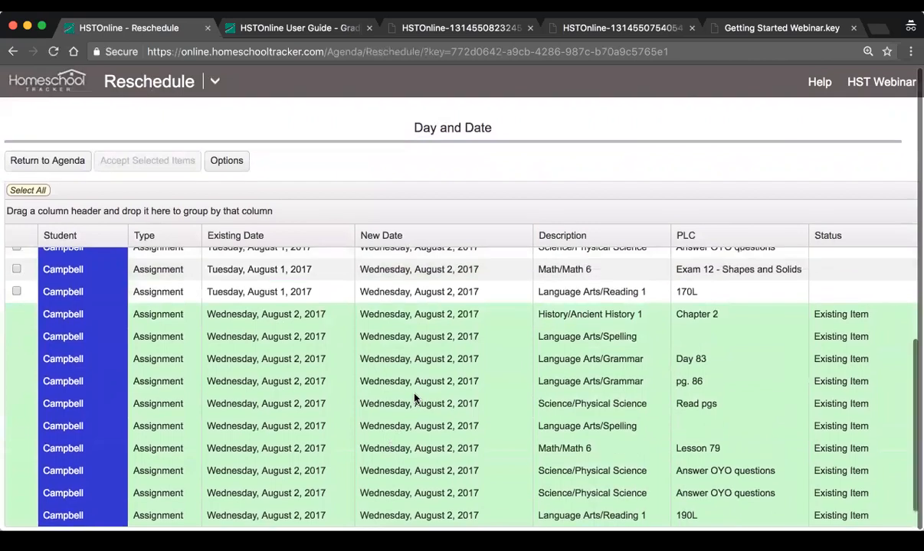
pyautogui.click(28, 192)
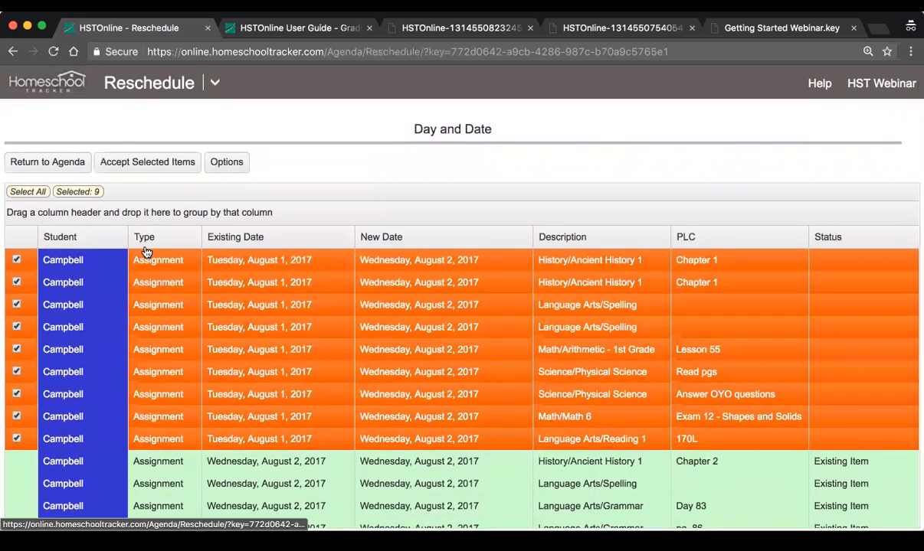
pyautogui.click(142, 166)
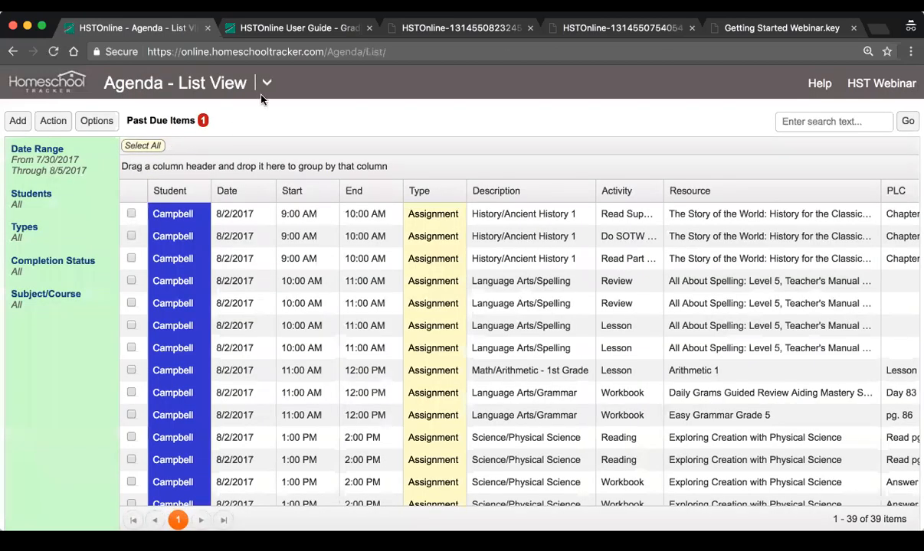
# Check the rescheduled assignments in the Agenda Calendar View for the work weeks of July 31 and August 7, 2017
pyautogui.click(265, 84)
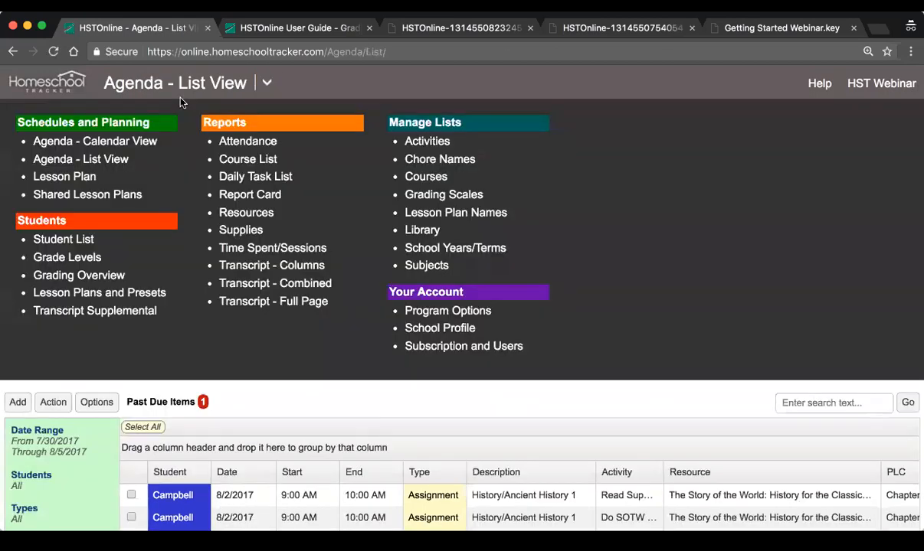
pyautogui.click(60, 141)
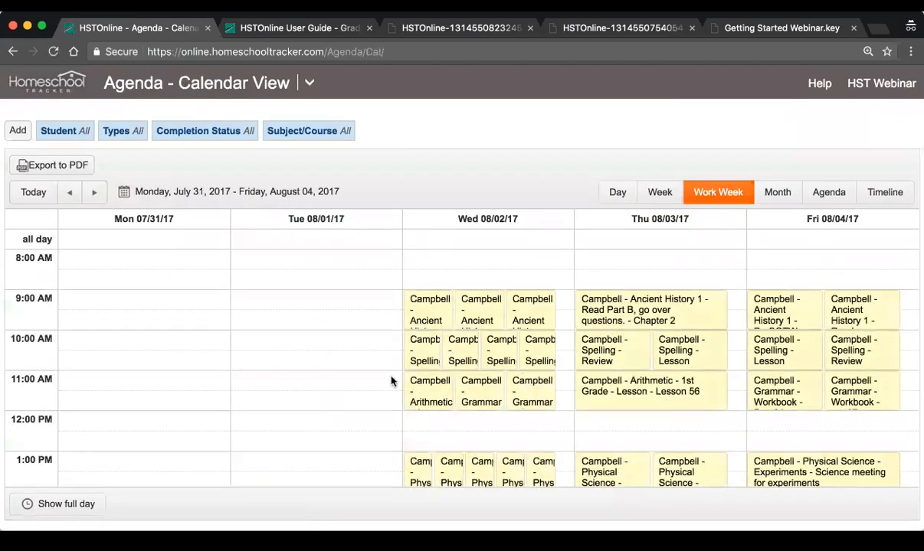
pyautogui.scroll(-5, 469, 358)
pyautogui.scroll(3, 399, 333)
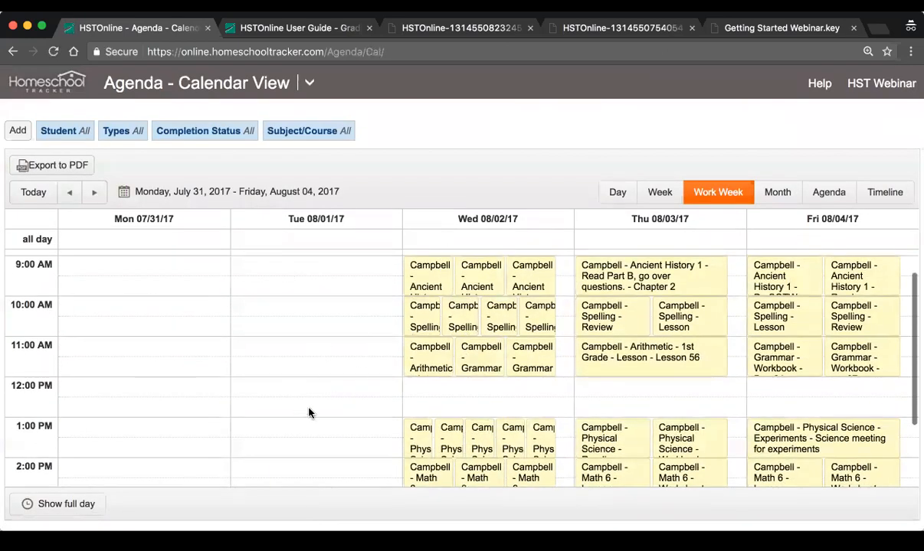
pyautogui.scroll(2, 497, 391)
pyautogui.scroll(-5, 490, 417)
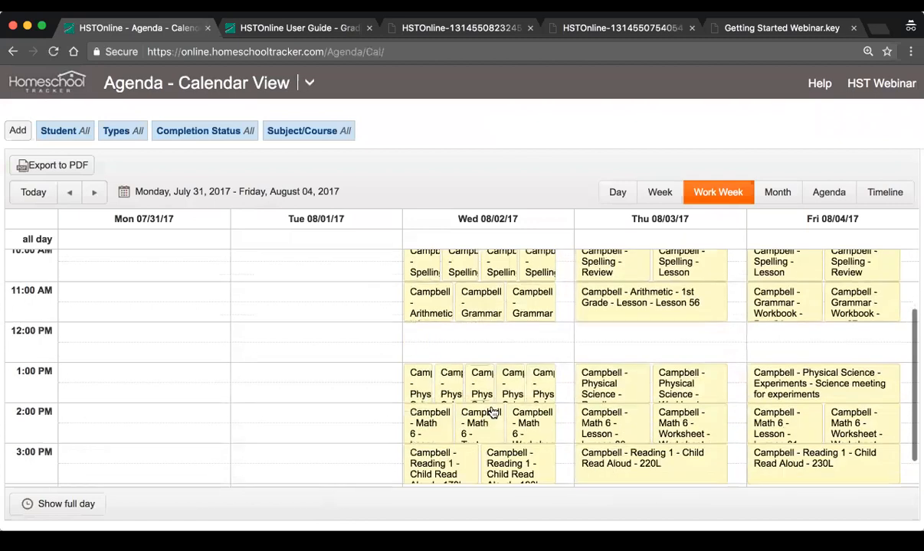
pyautogui.click(92, 196)
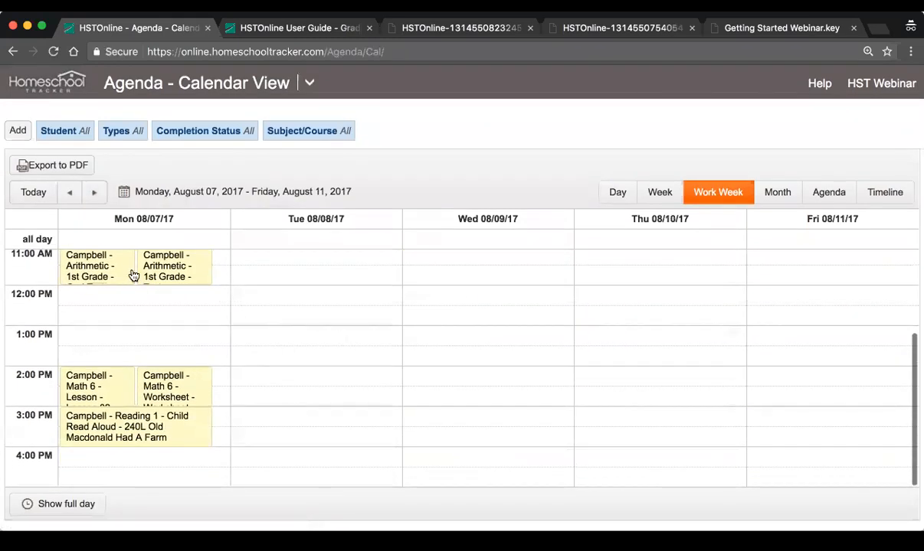
pyautogui.click(69, 192)
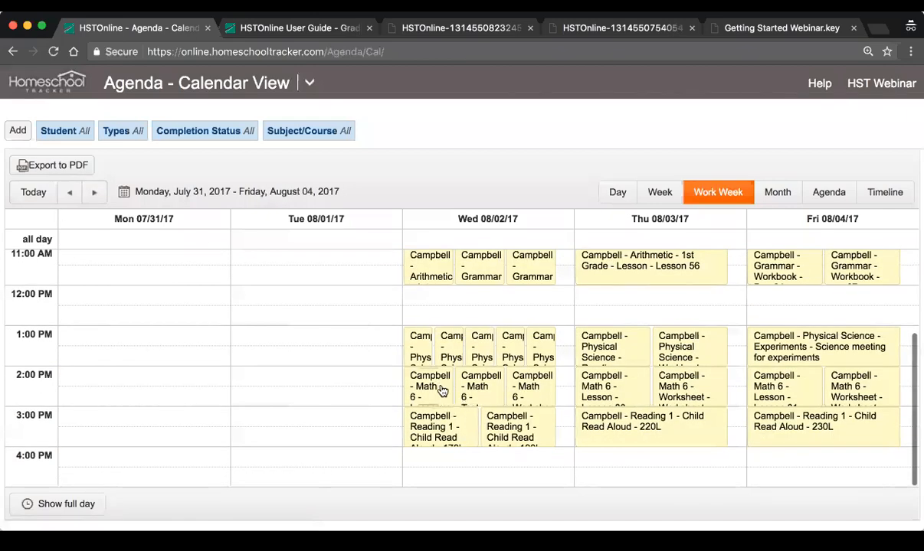
pyautogui.scroll(5, 442, 391)
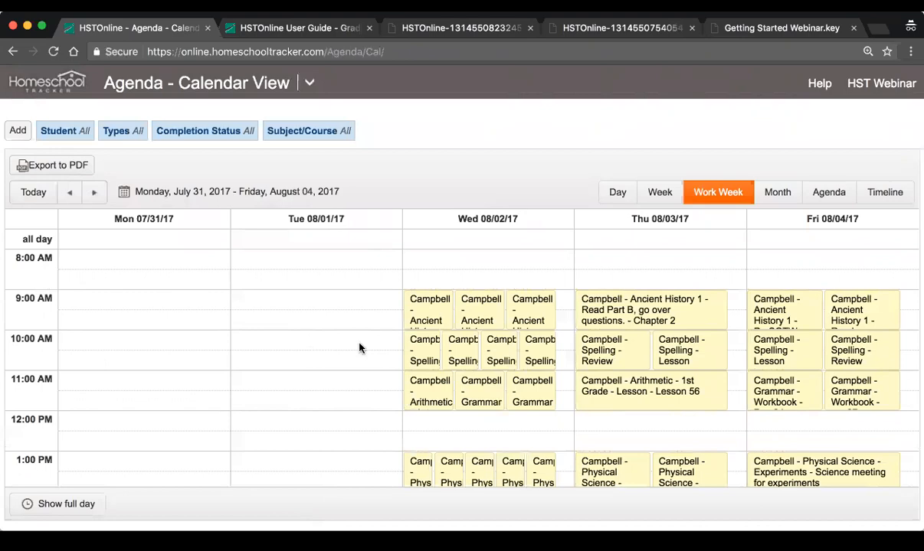
pyautogui.scroll(-2, 359, 349)
pyautogui.scroll(2, 360, 348)
pyautogui.scroll(-4, 360, 348)
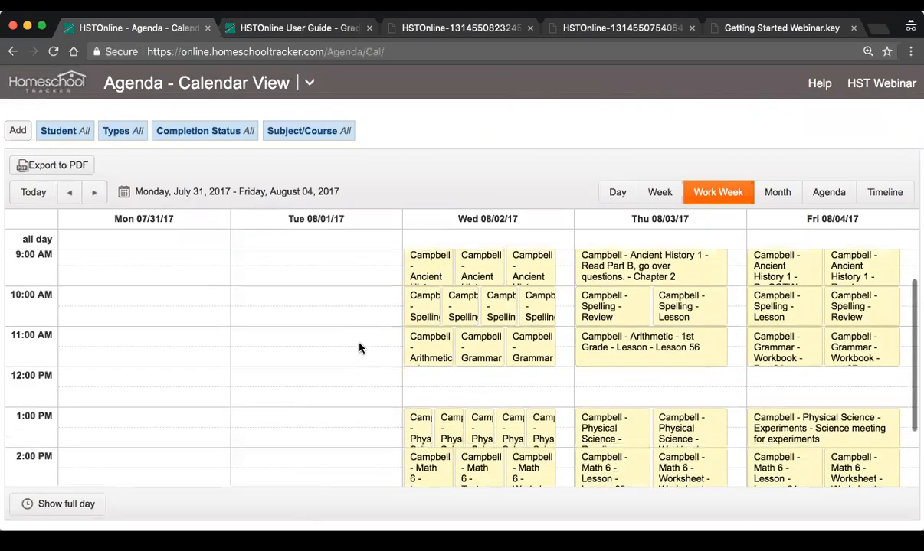
pyautogui.scroll(3, 390, 337)
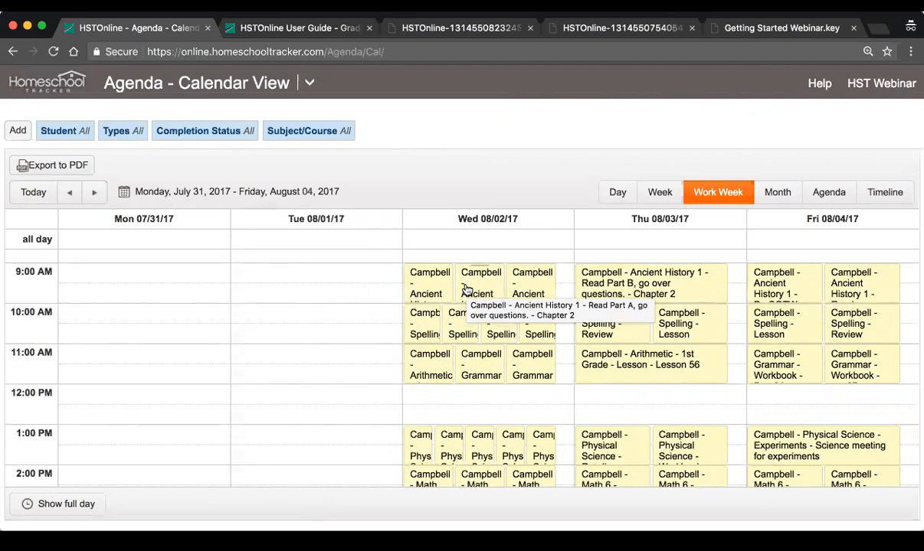
pyautogui.scroll(-3, 466, 289)
# Shrink the page zoom to 75% to examine the whole work week at once, and restore the enlarged page size
pyautogui.press('super+minus')
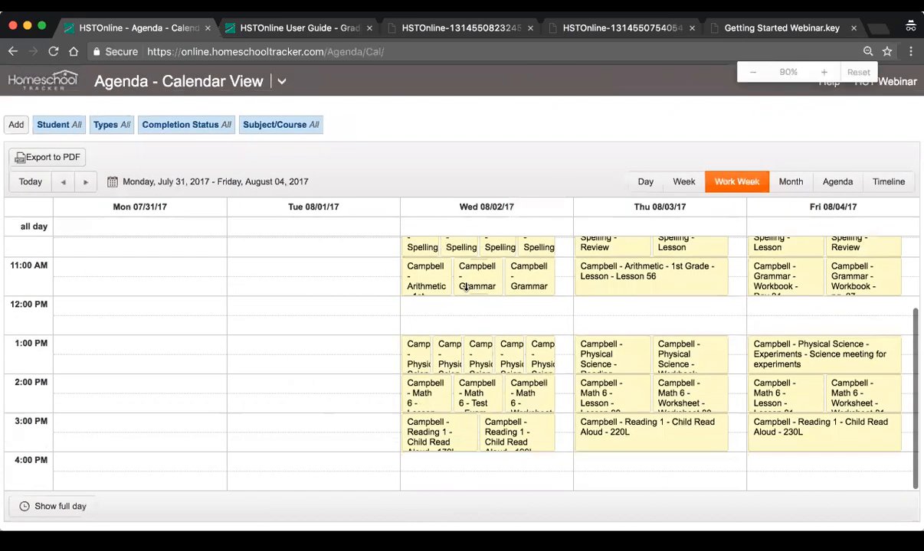
pyautogui.press('super+minus')
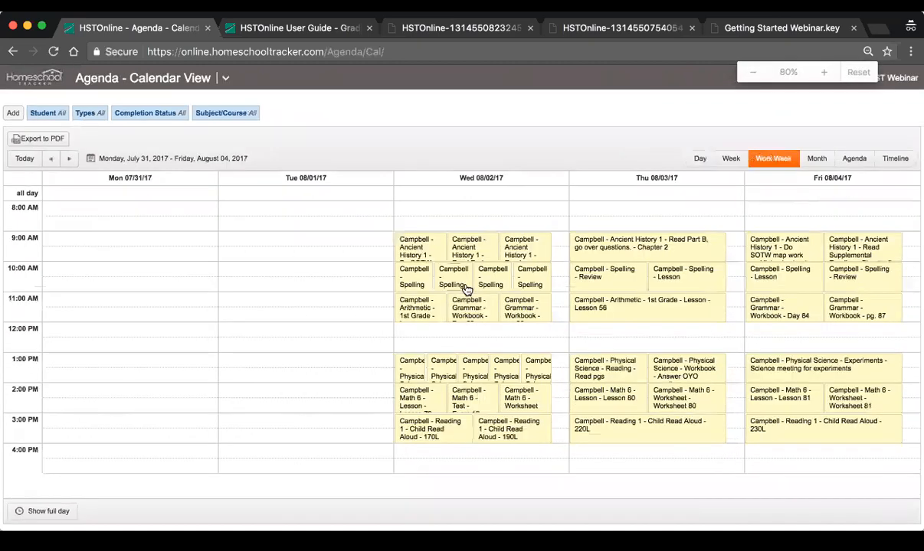
pyautogui.press('super+minus')
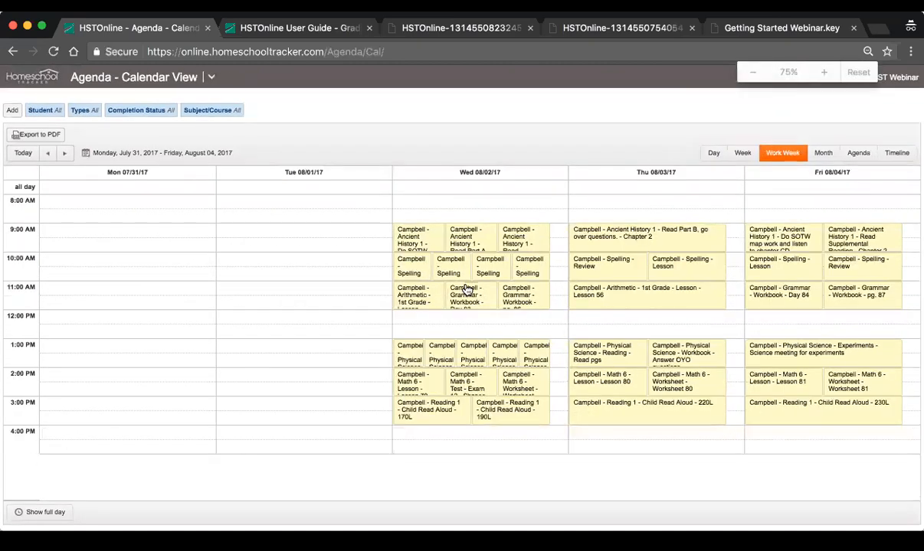
pyautogui.press('super+0')
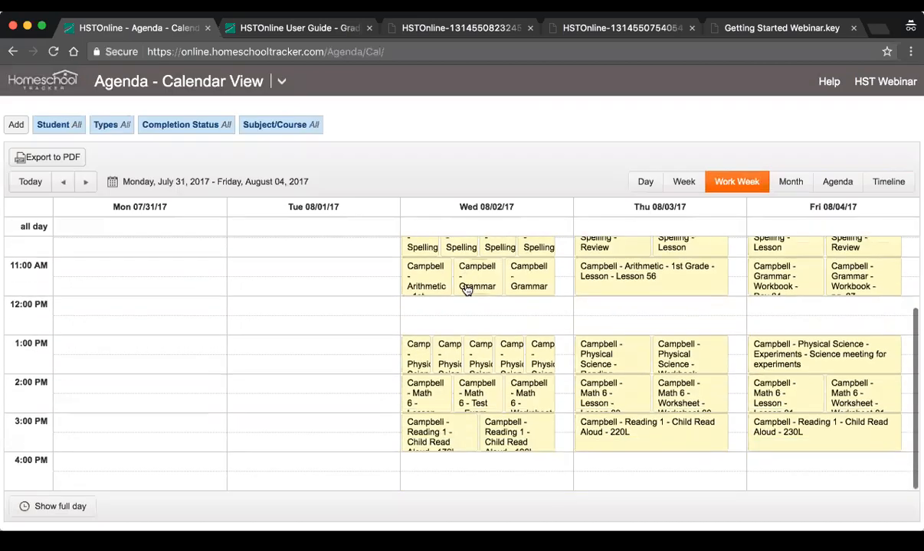
pyautogui.press('super+plus')
pyautogui.scroll(3, 466, 290)
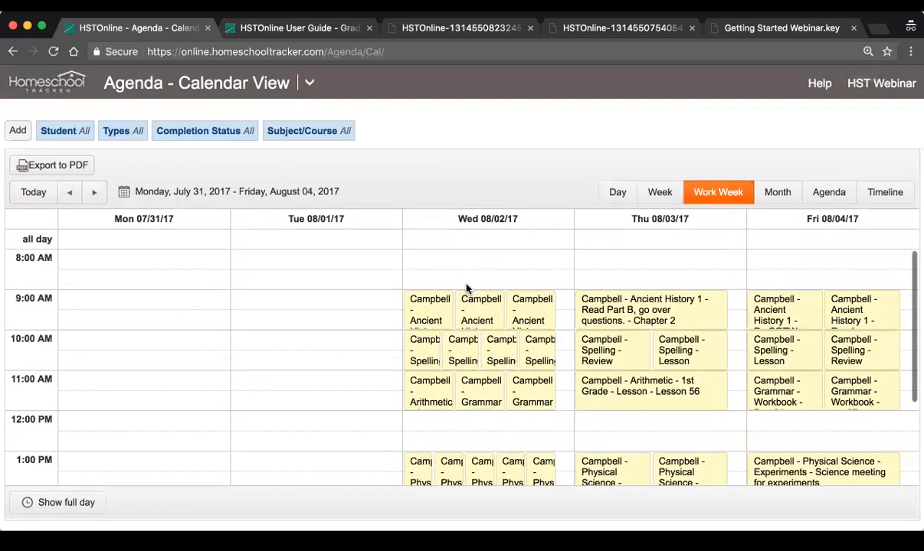
pyautogui.scroll(-2, 466, 288)
pyautogui.scroll(3, 466, 288)
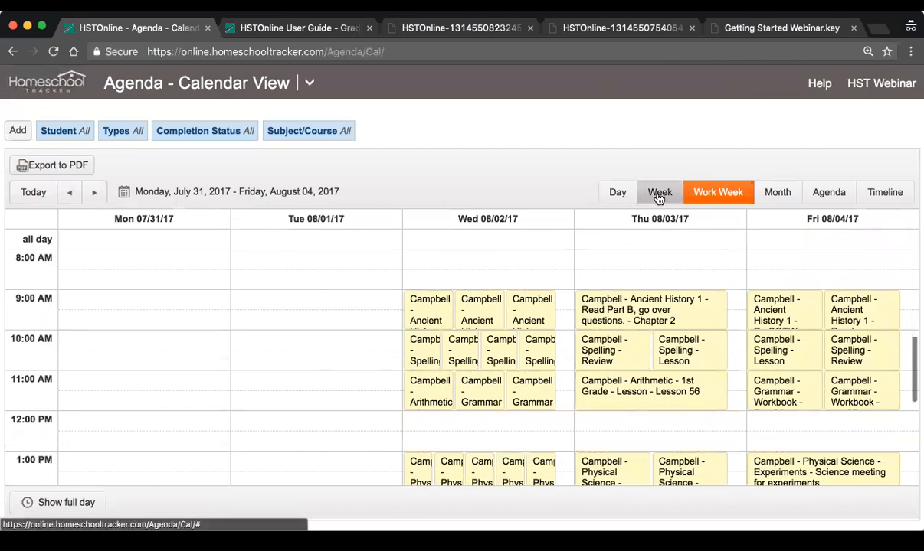
# Examine the assignments for Wednesday, August 2, 2017 in the Day view and return to the Work Week view
pyautogui.click(619, 196)
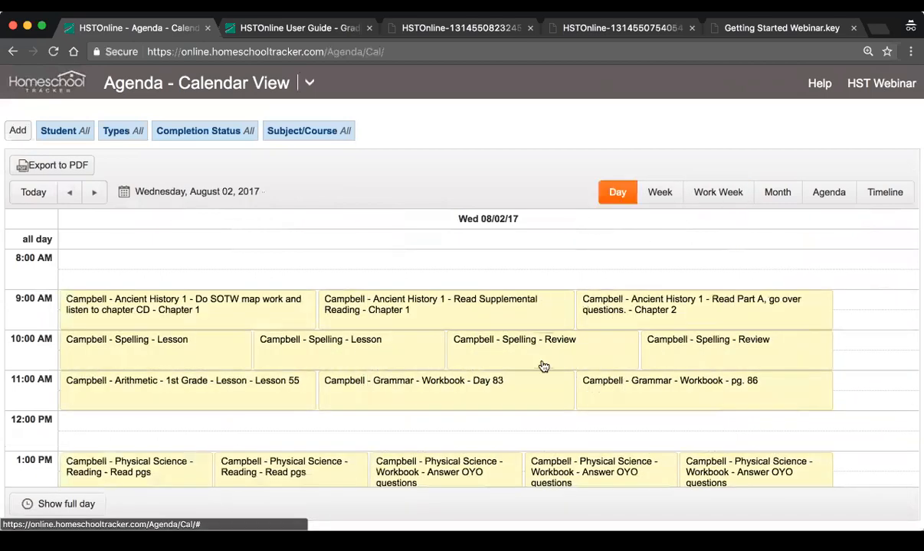
pyautogui.scroll(-3, 541, 362)
pyautogui.scroll(3, 543, 368)
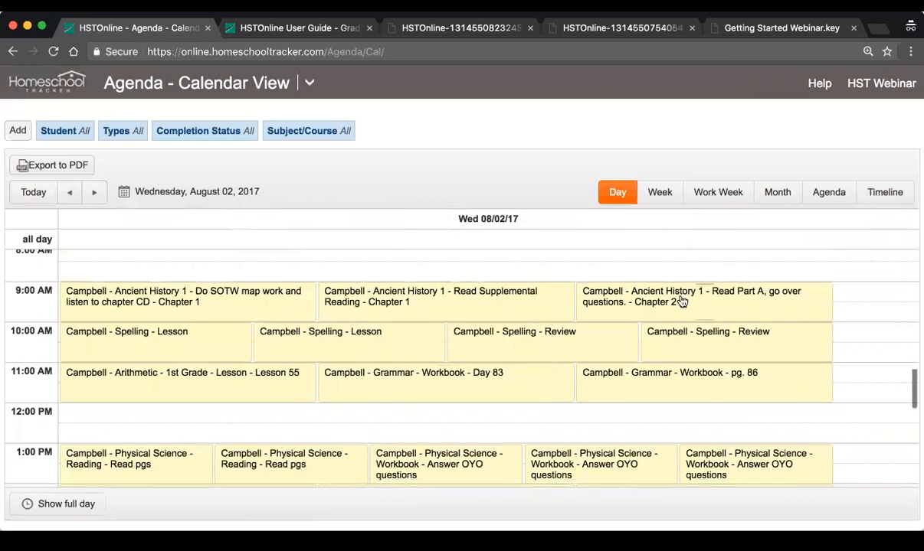
pyautogui.scroll(-3, 354, 373)
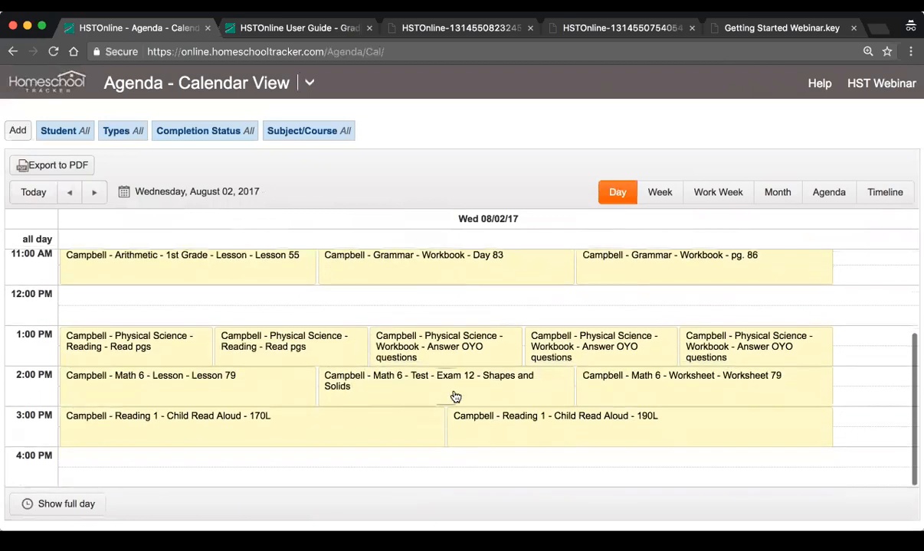
pyautogui.scroll(2, 487, 396)
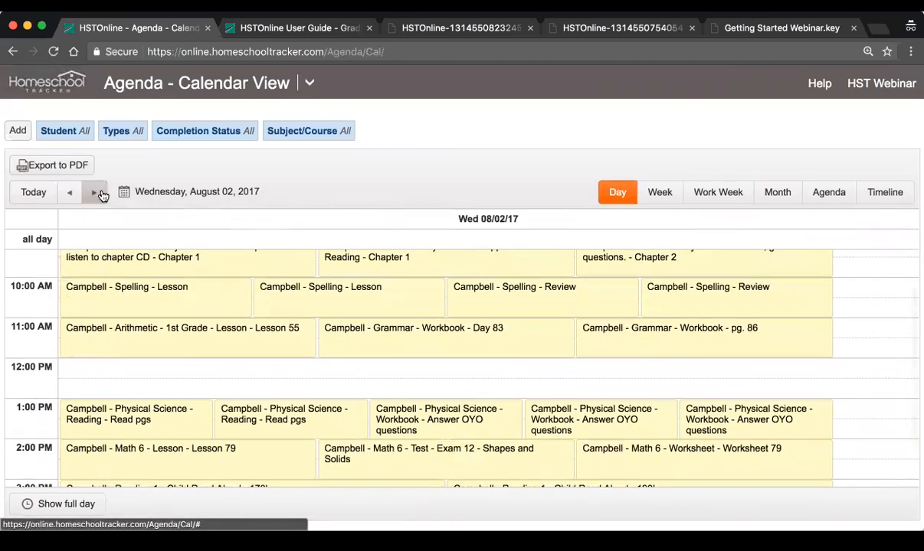
pyautogui.click(661, 192)
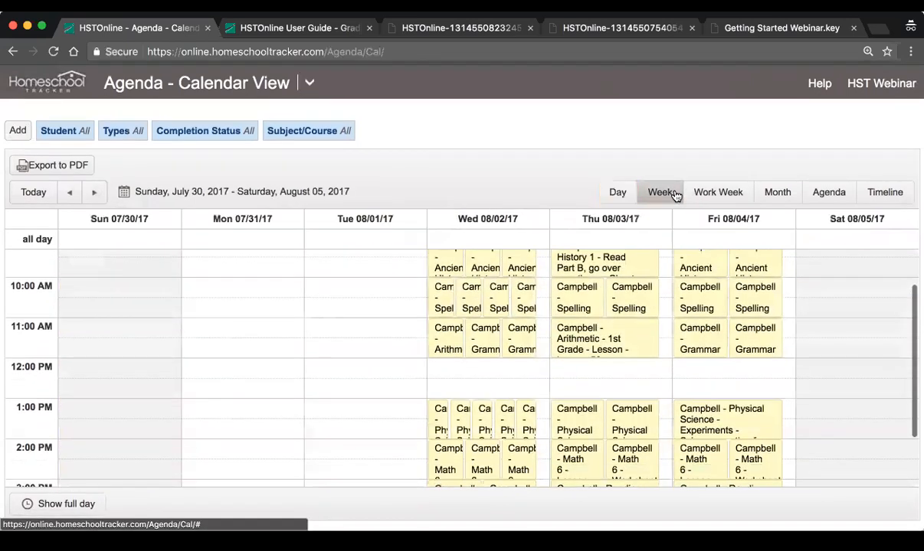
pyautogui.click(717, 192)
# Set the Agenda's hourly increments to 15 Minutes in Program Options, save the change and accept the page refresh
pyautogui.click(308, 83)
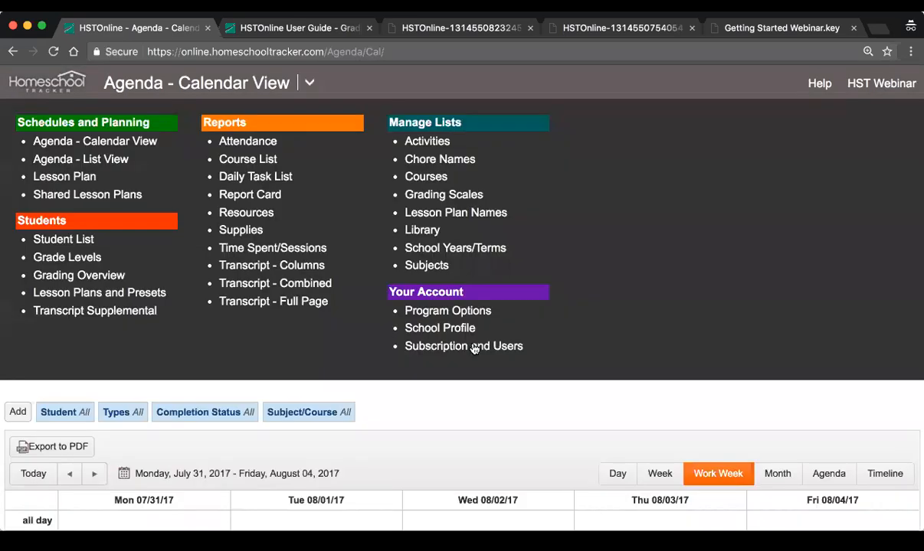
pyautogui.click(447, 309)
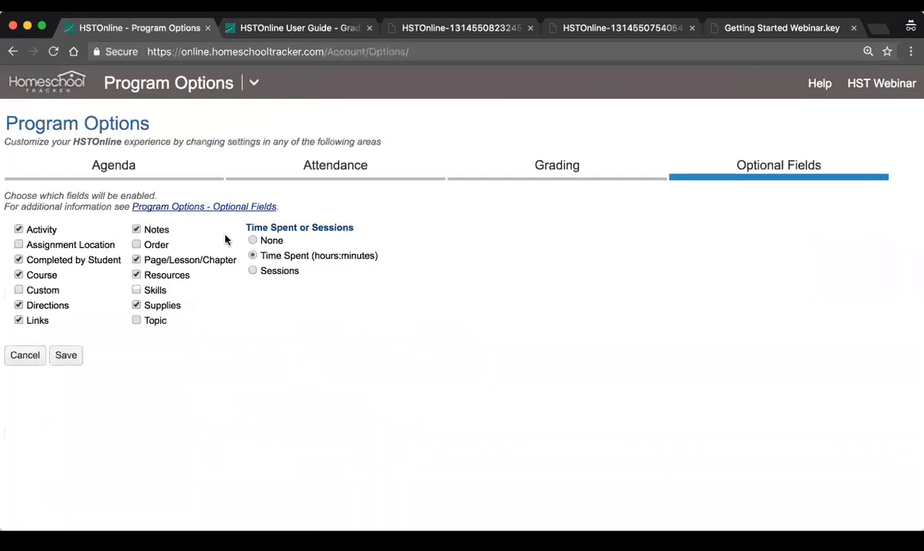
pyautogui.click(113, 165)
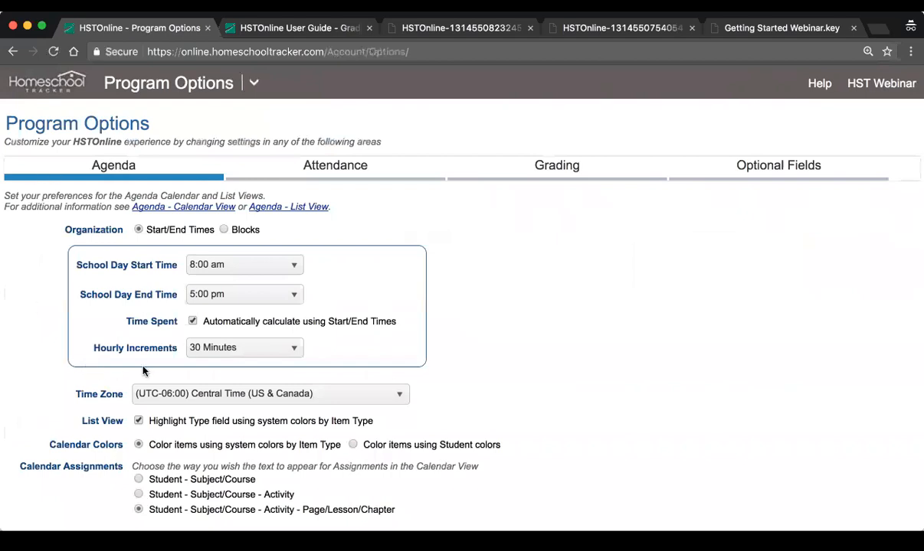
pyautogui.click(237, 350)
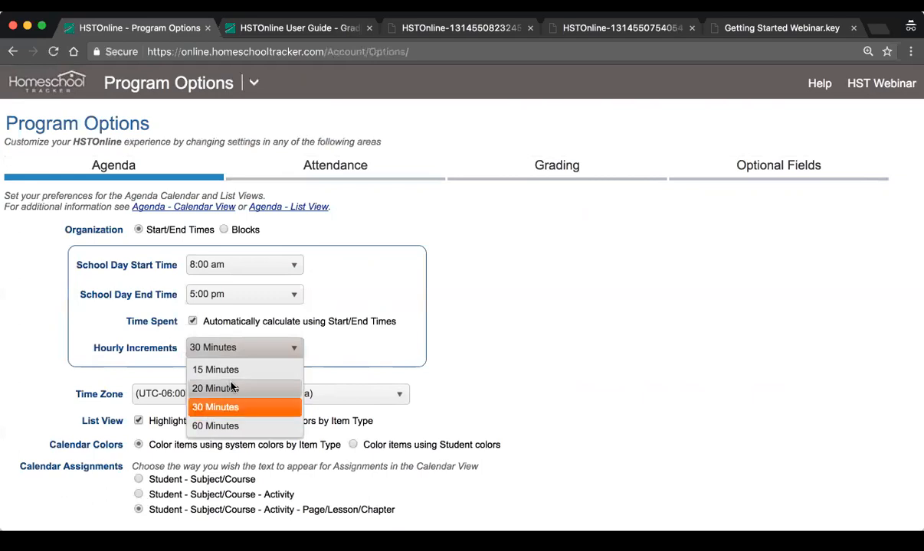
pyautogui.click(256, 370)
pyautogui.scroll(-2, 580, 314)
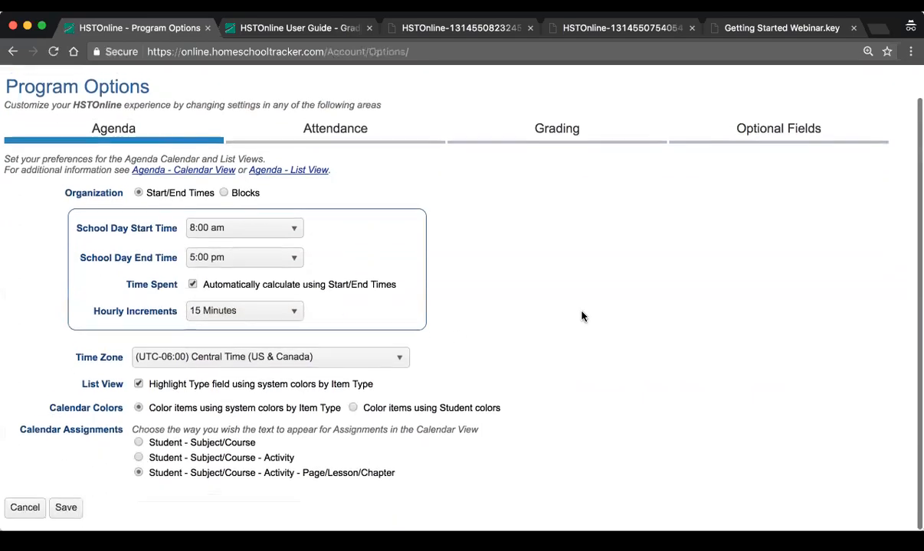
pyautogui.click(80, 516)
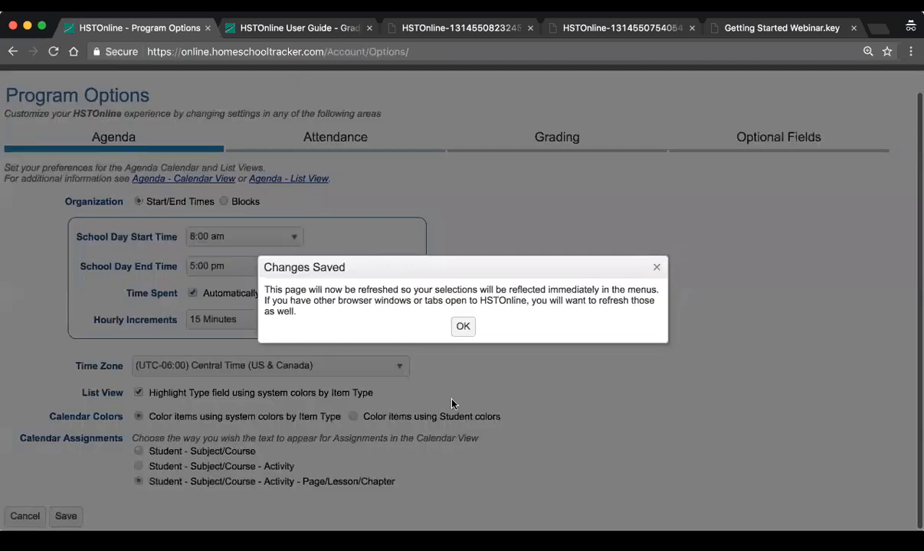
pyautogui.click(460, 324)
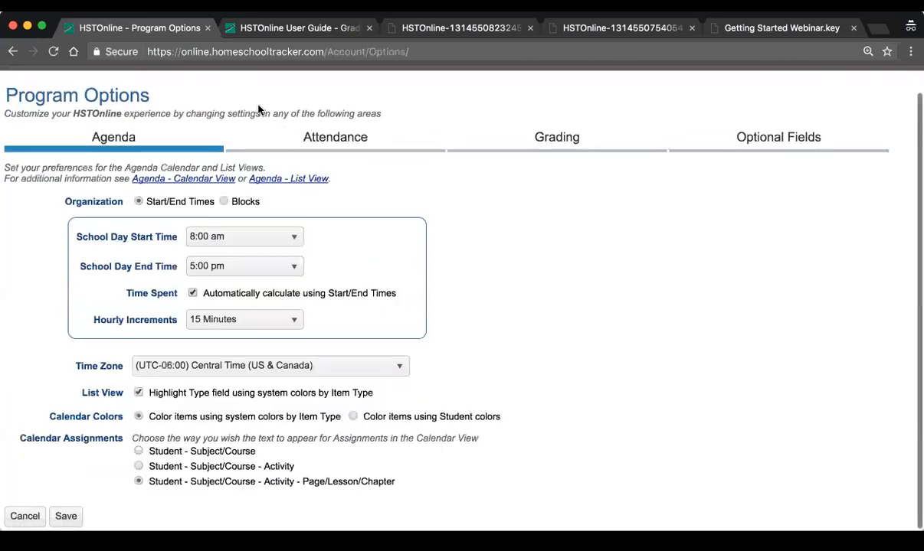
# Reopen the Agenda Calendar View and examine the July 31 - August 4, 2017 work week with its 15-minute time slots
pyautogui.scroll(2, 337, 105)
pyautogui.click(253, 85)
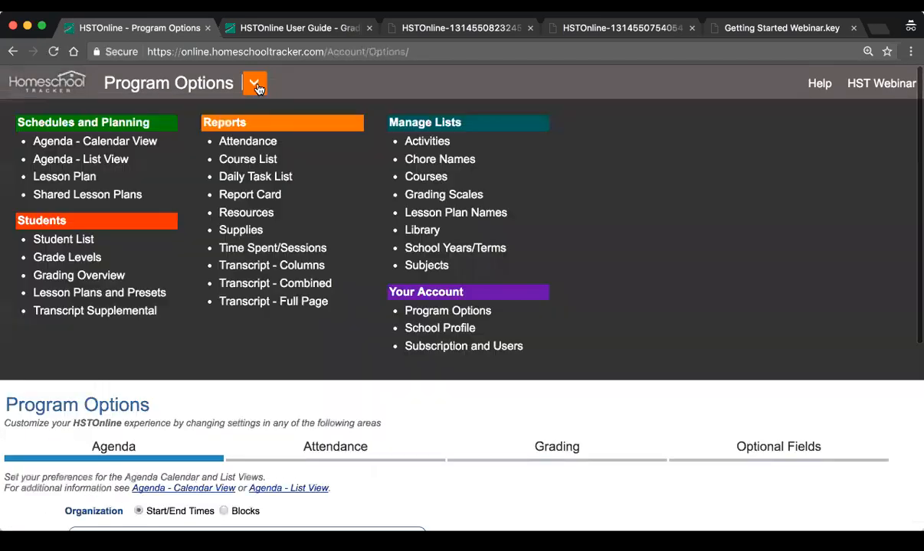
pyautogui.click(74, 143)
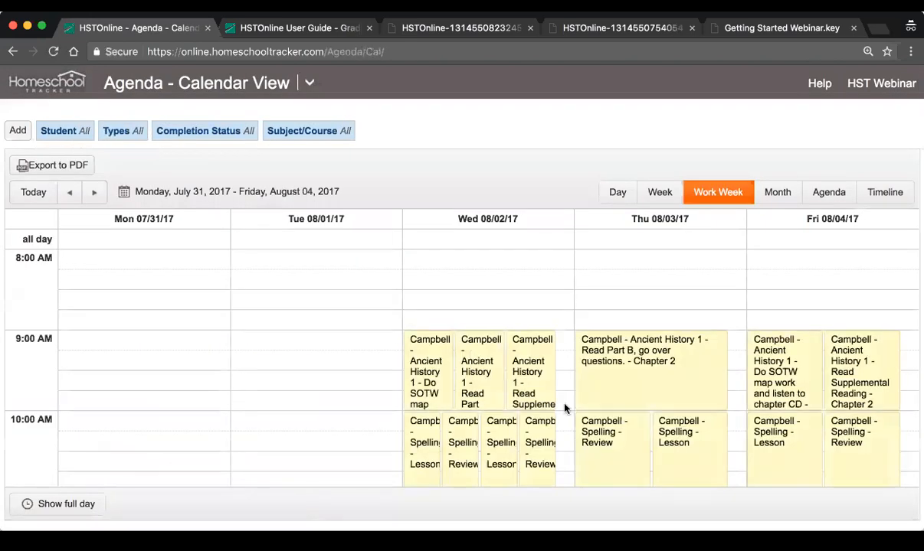
pyautogui.scroll(-2, 564, 404)
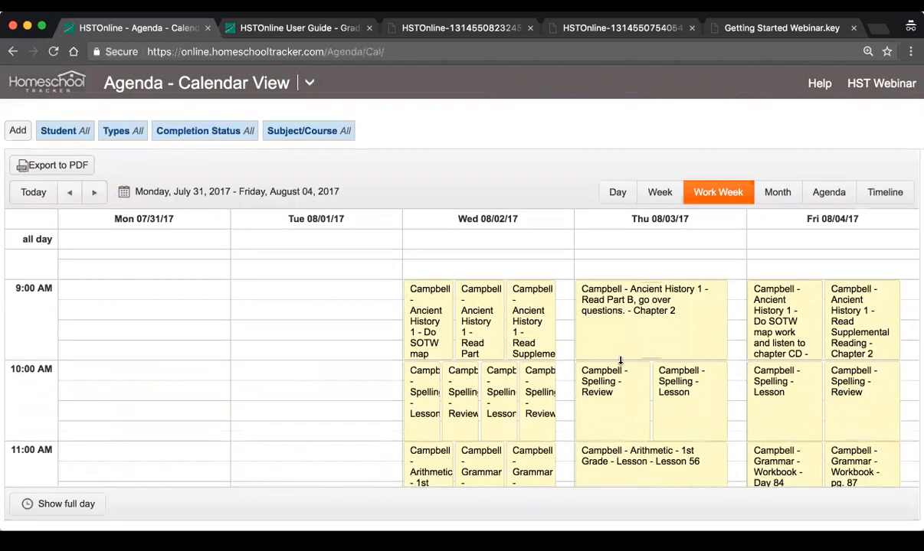
pyautogui.scroll(-1, 610, 405)
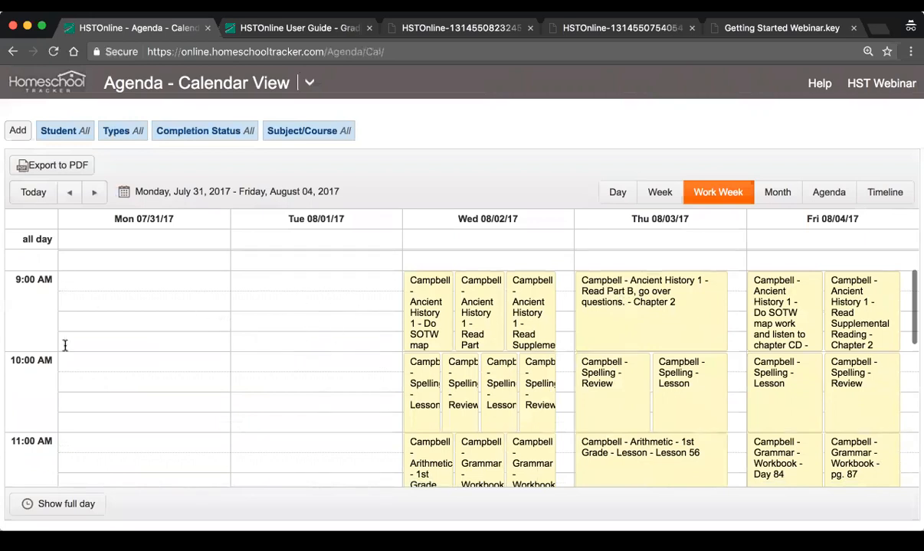
pyautogui.scroll(-8, 475, 329)
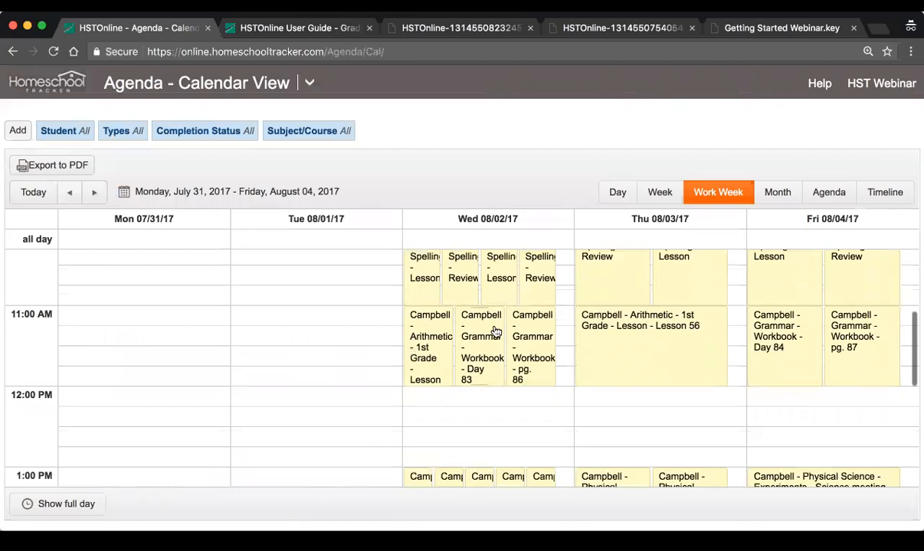
pyautogui.scroll(-4, 495, 332)
pyautogui.scroll(10, 496, 332)
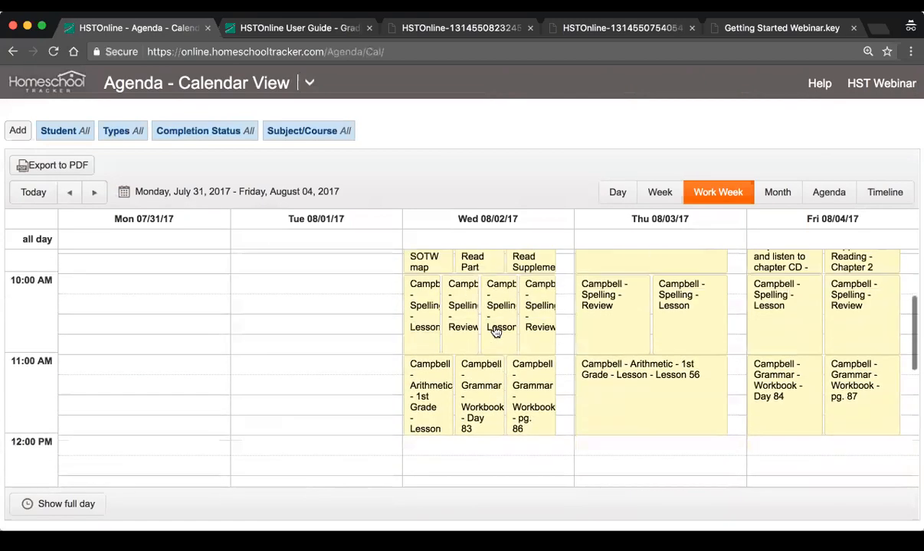
pyautogui.scroll(4, 495, 331)
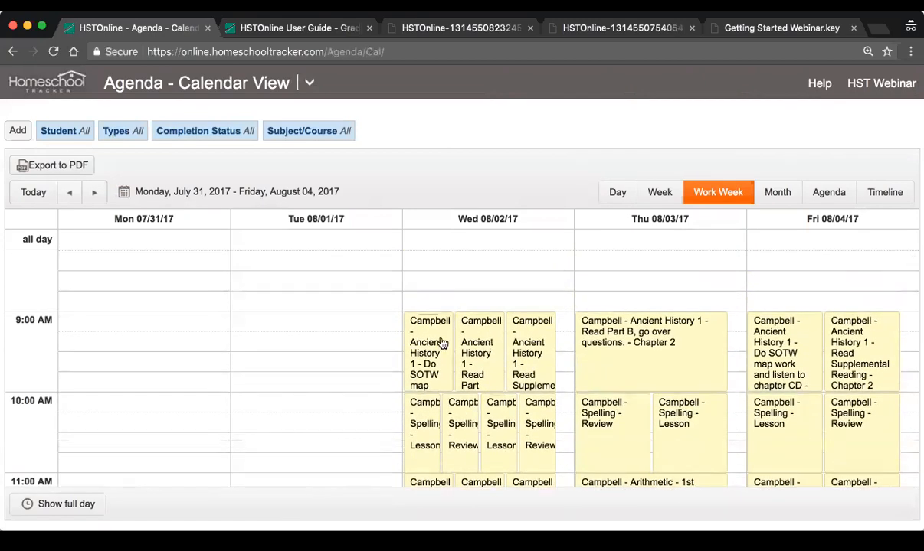
pyautogui.scroll(-2, 565, 361)
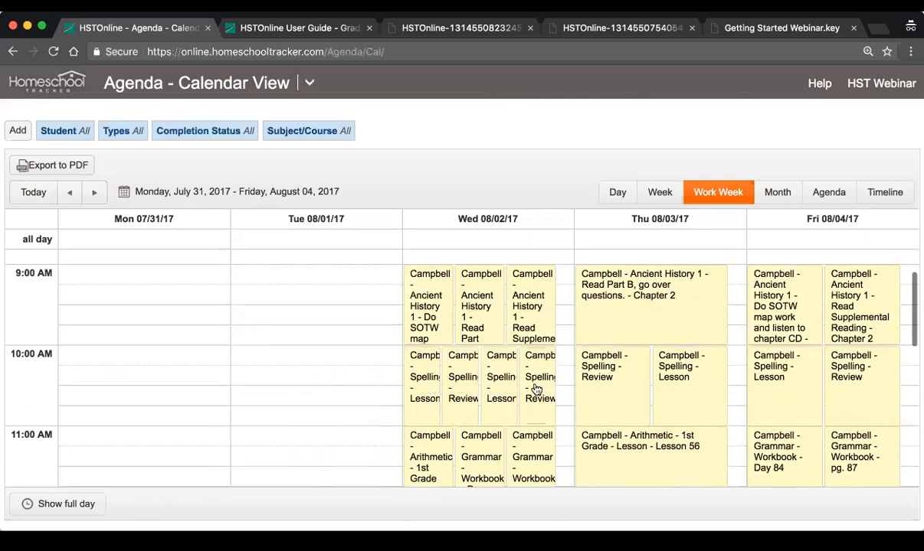
pyautogui.scroll(-3, 532, 382)
pyautogui.scroll(2, 530, 382)
pyautogui.scroll(1, 529, 379)
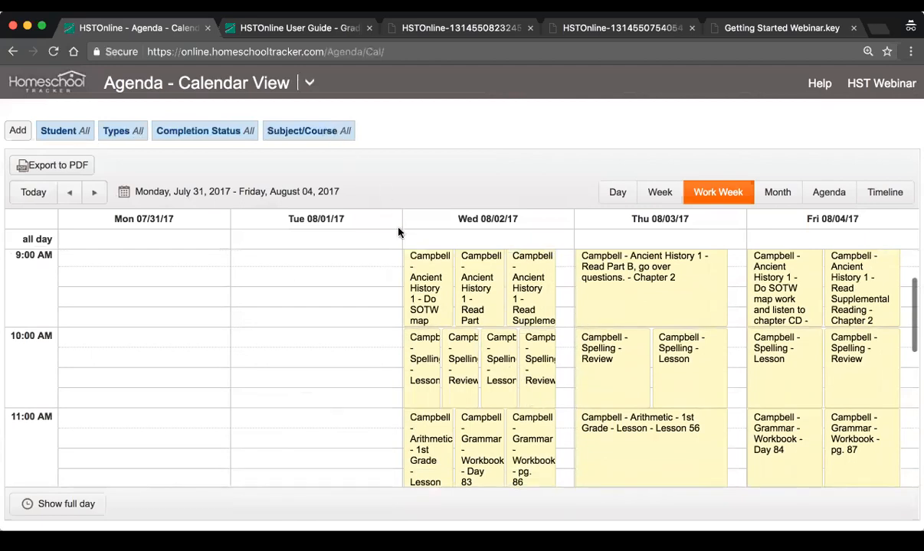
pyautogui.scroll(1, 385, 321)
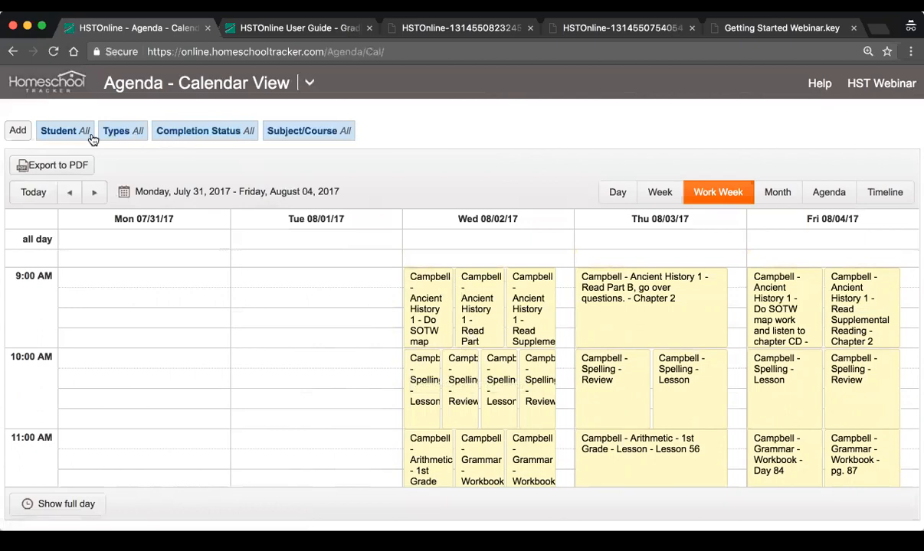
pyautogui.click(61, 135)
pyautogui.click(208, 141)
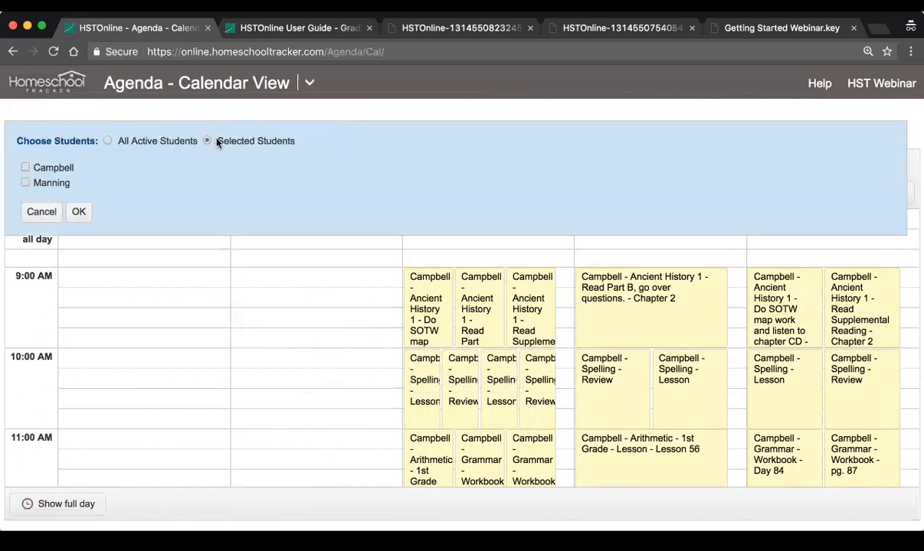
pyautogui.click(32, 210)
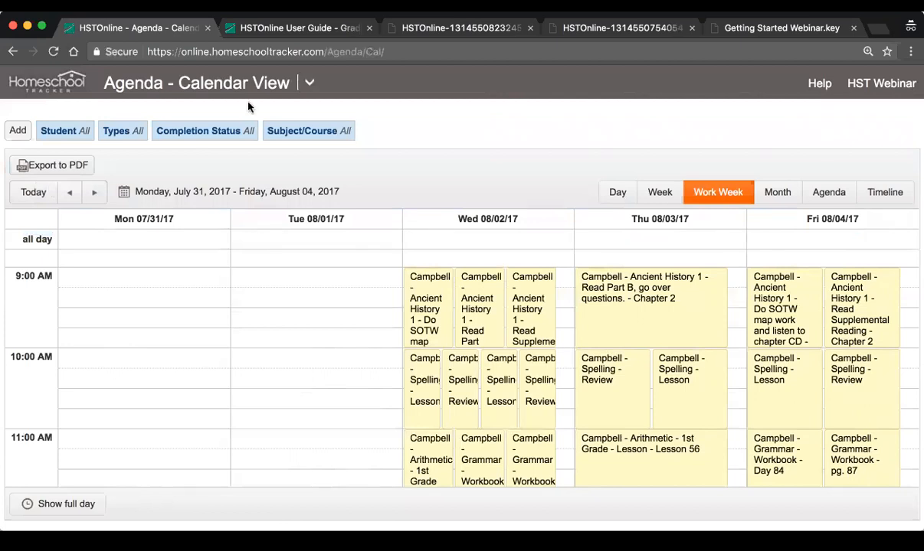
# Open the student's weekly preset schedule from Lesson Plans and Presets and review its subject time slots through the afternoon
pyautogui.click(306, 84)
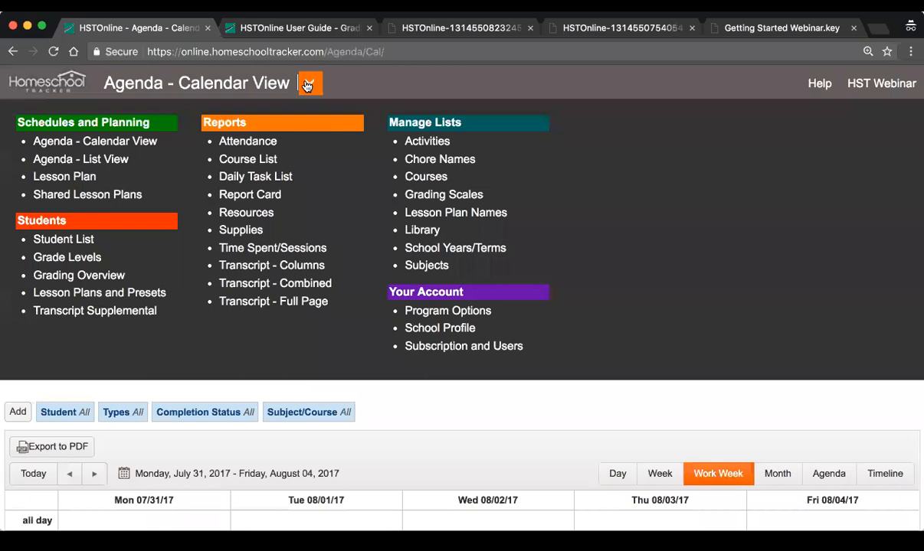
pyautogui.click(115, 294)
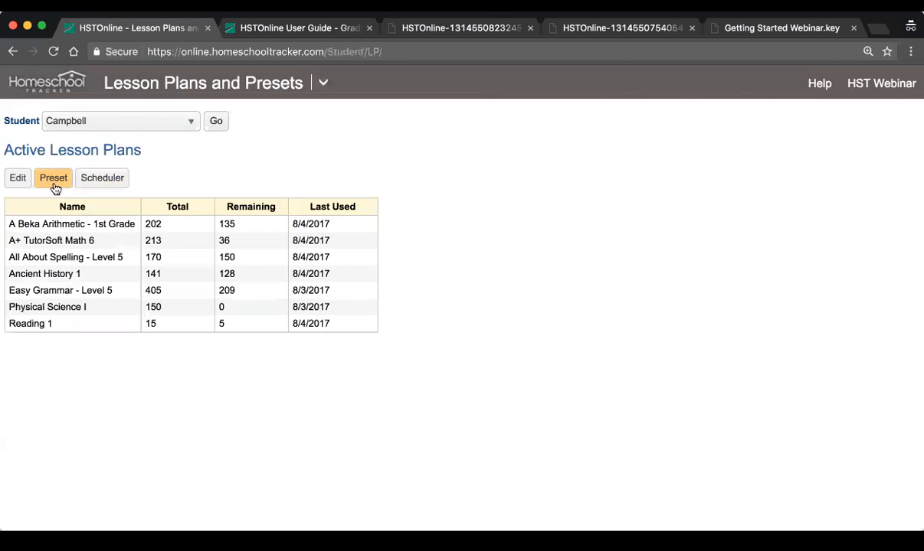
pyautogui.click(103, 131)
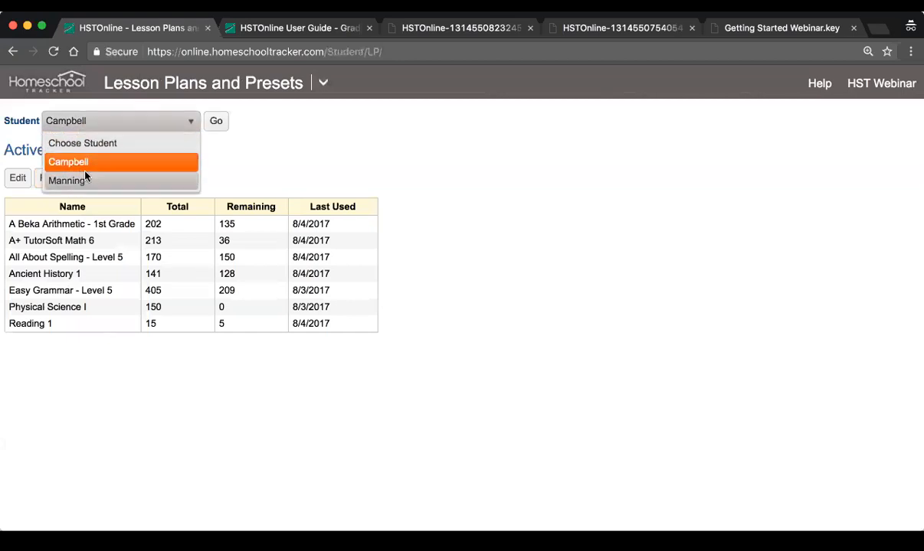
pyautogui.click(93, 122)
pyautogui.click(55, 179)
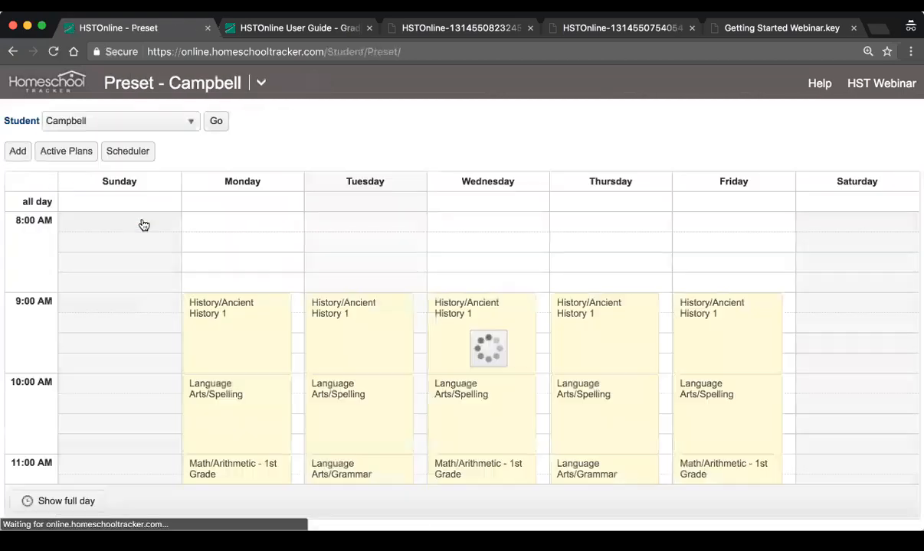
pyautogui.click(174, 126)
pyautogui.click(174, 127)
pyautogui.scroll(-3, 476, 411)
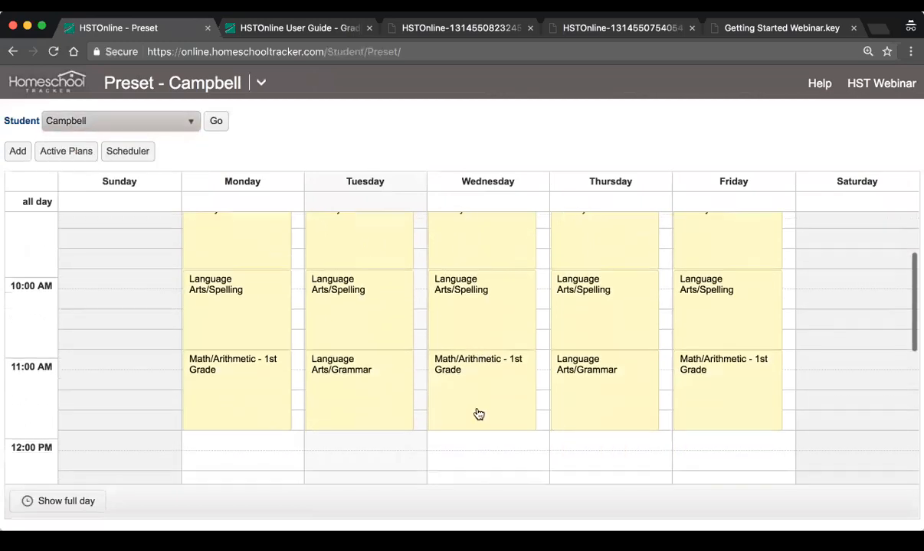
pyautogui.scroll(-10, 477, 413)
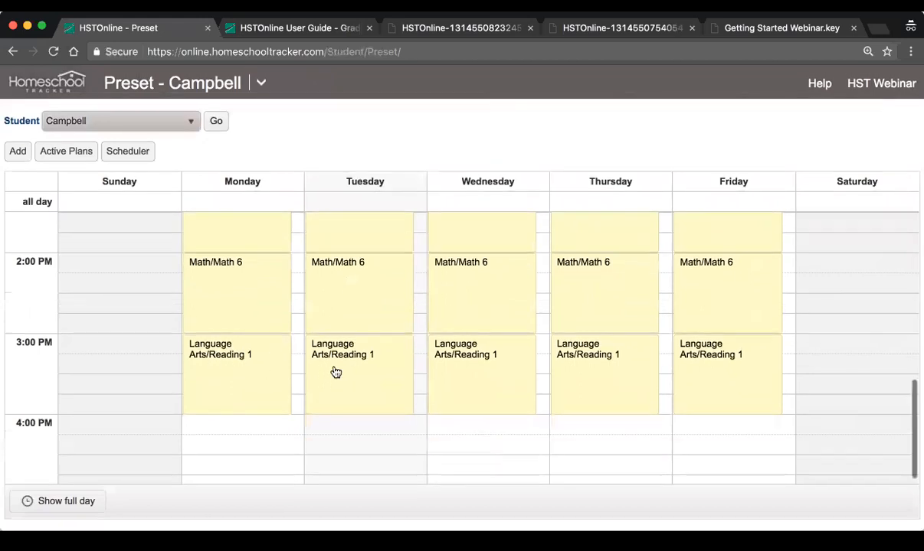
pyautogui.scroll(10, 335, 373)
pyautogui.scroll(-10, 336, 372)
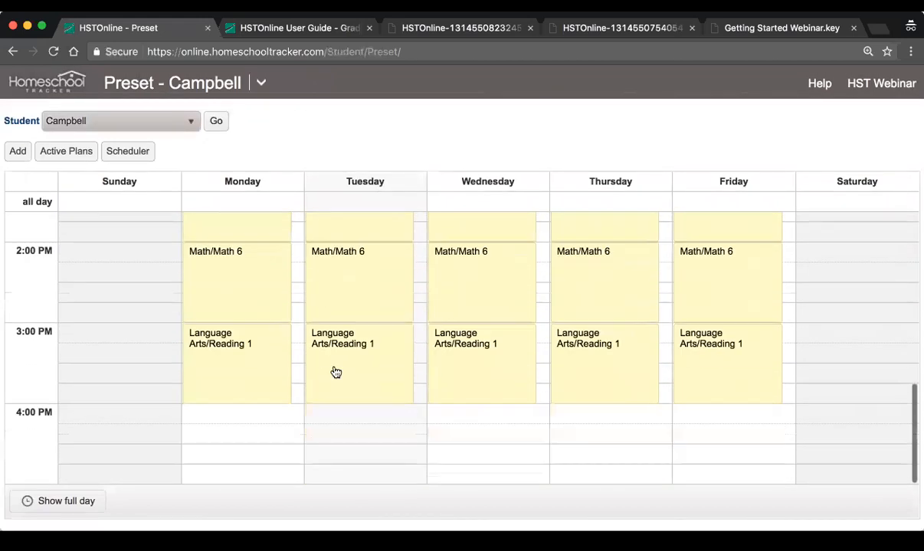
# Start a new preset for the student with Language Arts/CLE Reading 2 as its subject/course
pyautogui.click(18, 153)
pyautogui.click(420, 115)
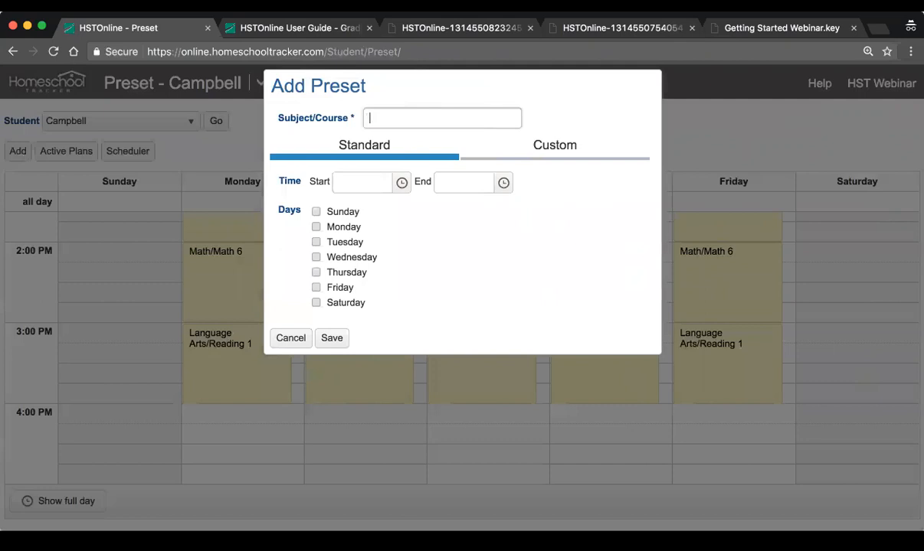
pyautogui.click(420, 116)
pyautogui.scroll(-2, 453, 207)
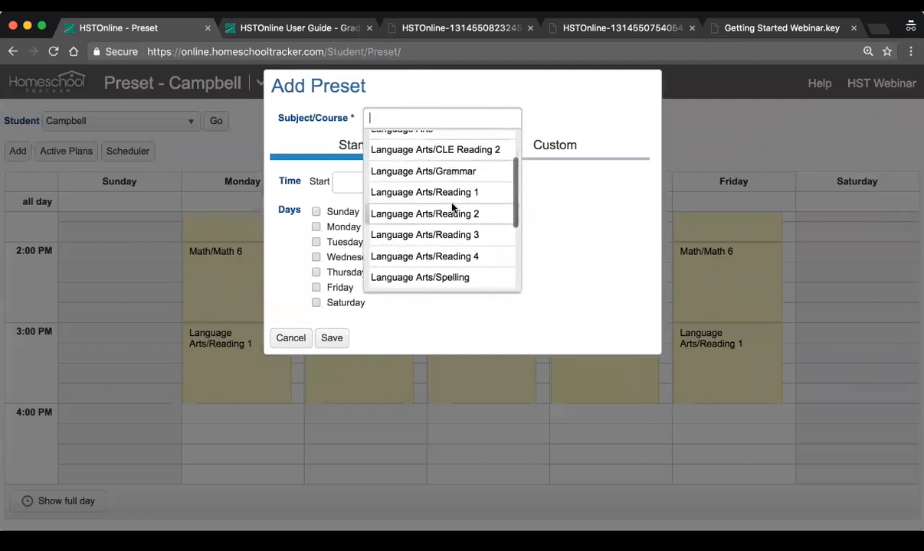
pyautogui.scroll(-5, 452, 206)
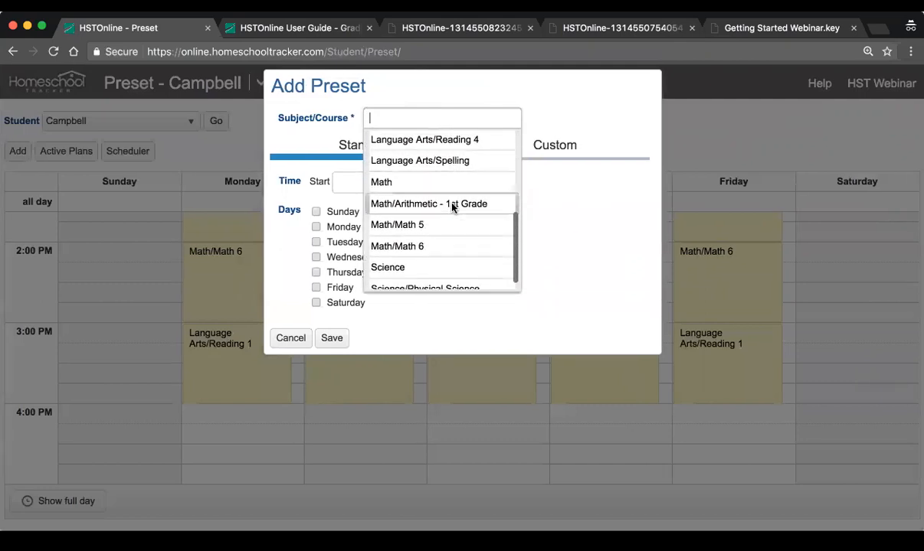
pyautogui.scroll(4, 443, 217)
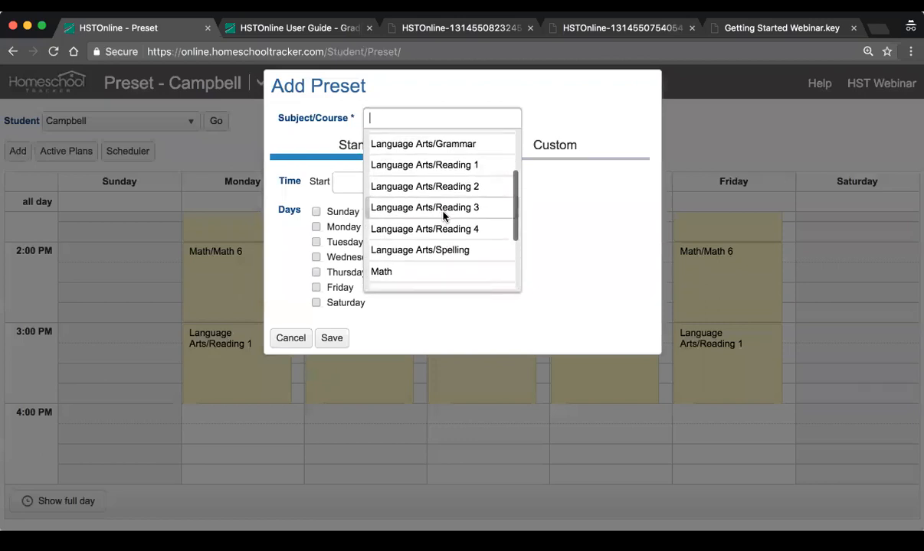
pyautogui.scroll(2, 442, 217)
pyautogui.click(424, 167)
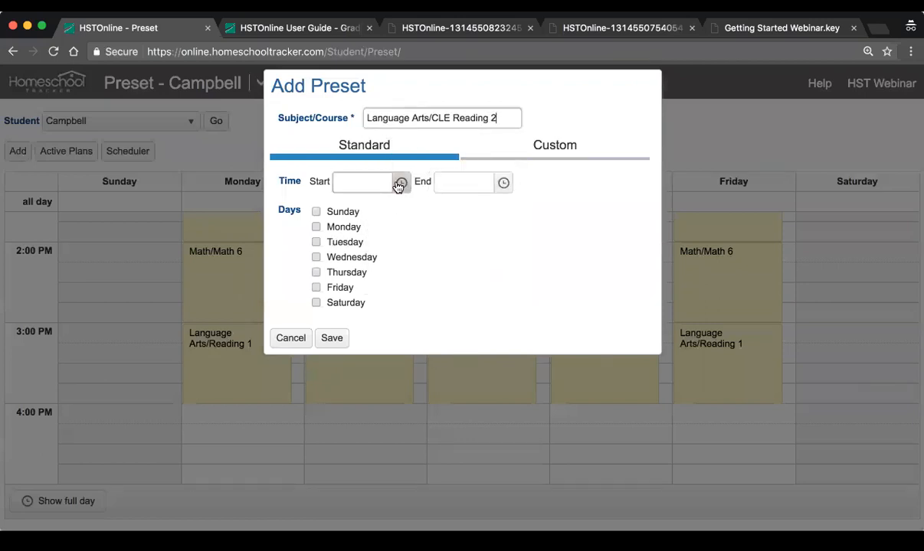
# Set the new preset's time to start at 4:00 PM and end at 5:00 PM
pyautogui.click(399, 183)
pyautogui.scroll(-5, 379, 268)
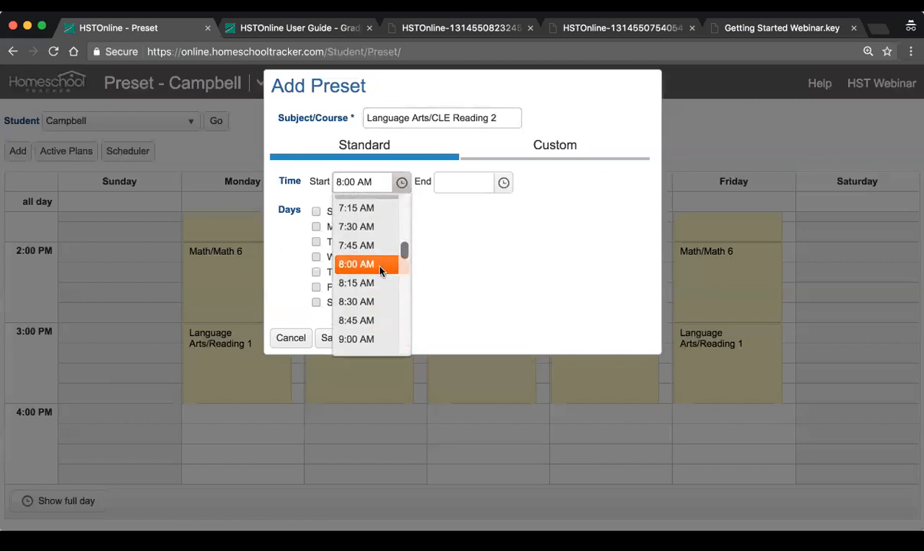
pyautogui.scroll(-6, 380, 269)
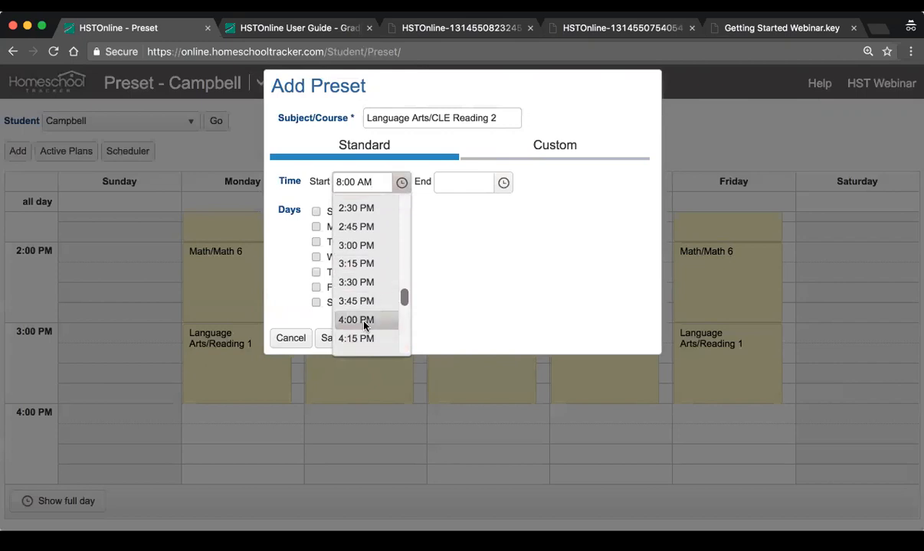
pyautogui.click(358, 320)
pyautogui.click(502, 183)
pyautogui.scroll(-3, 478, 242)
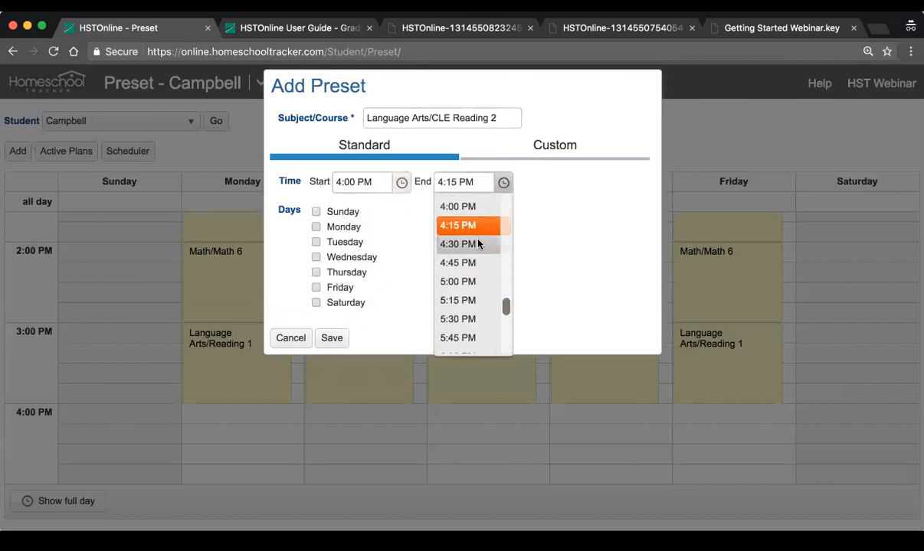
pyautogui.click(474, 285)
# Assign the preset to Monday, Wednesday and Friday, save it, and review the student's weekly preset schedule
pyautogui.click(317, 227)
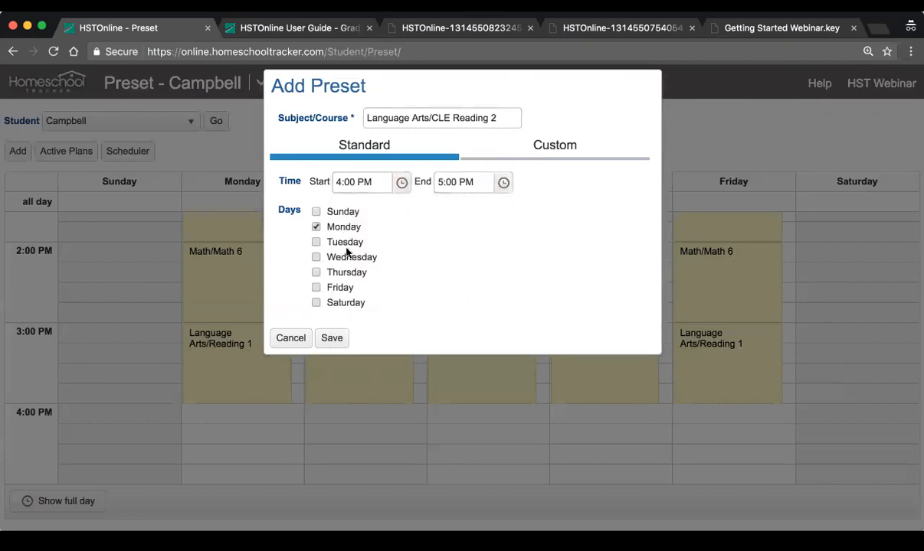
pyautogui.click(317, 258)
pyautogui.click(317, 287)
pyautogui.click(333, 339)
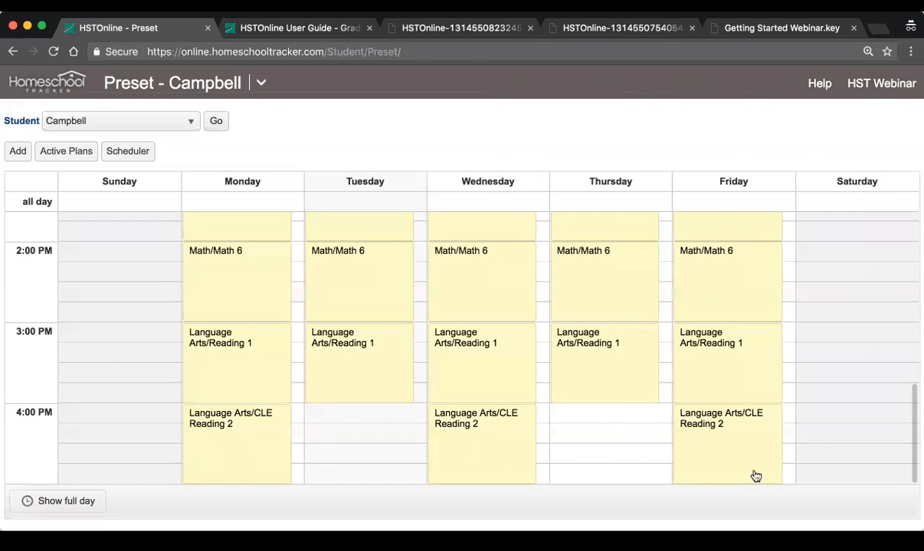
pyautogui.scroll(5, 552, 375)
pyautogui.scroll(5, 552, 375)
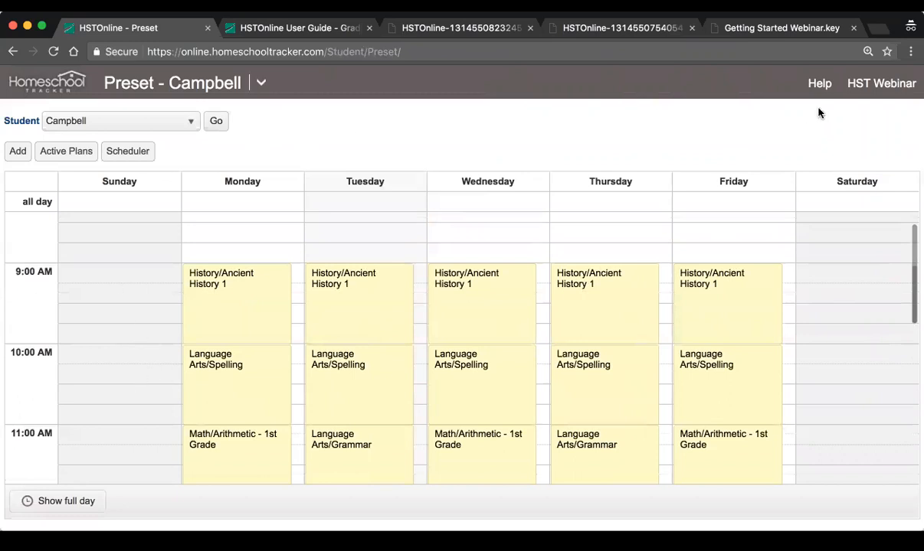
# Set the Agenda's hourly increments to 30 Minutes in Program Options, save the change and accept the page refresh
pyautogui.click(261, 83)
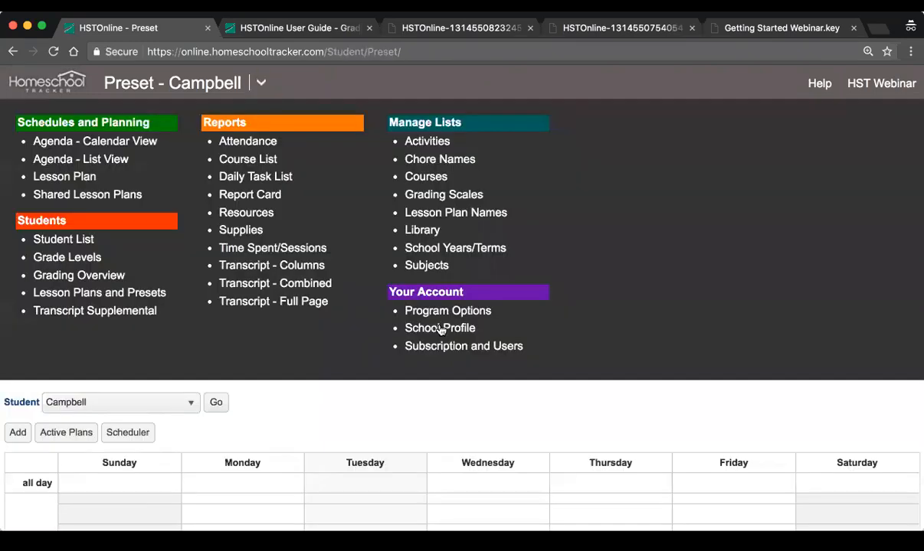
pyautogui.click(444, 317)
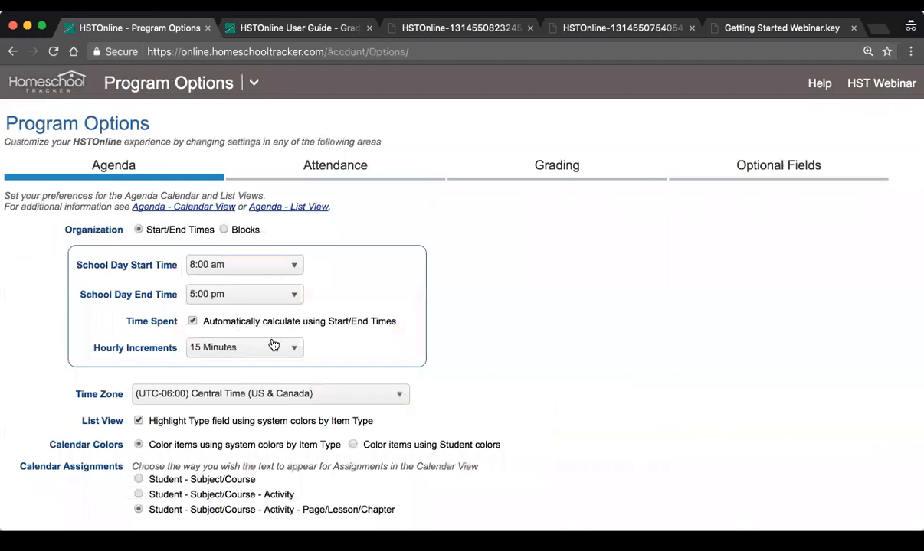
pyautogui.click(253, 347)
pyautogui.click(251, 412)
pyautogui.scroll(-2, 563, 367)
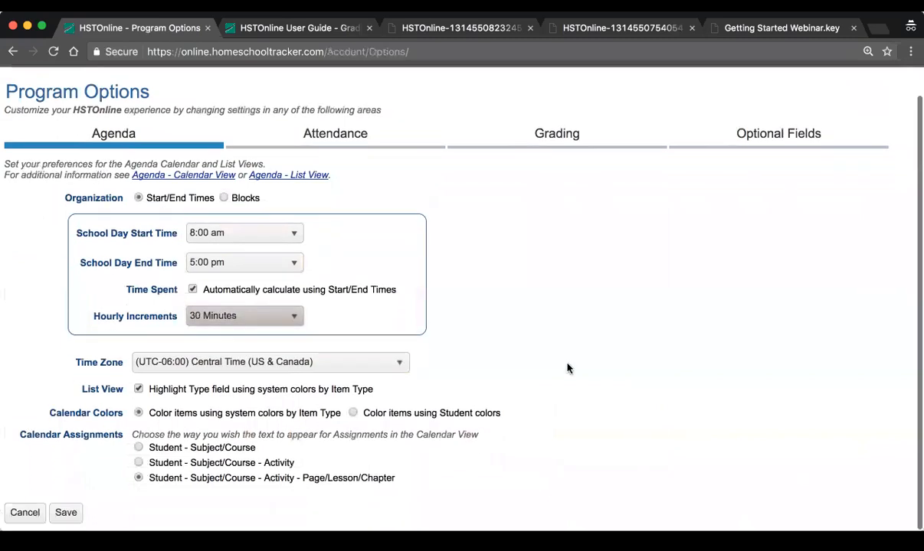
pyautogui.click(60, 517)
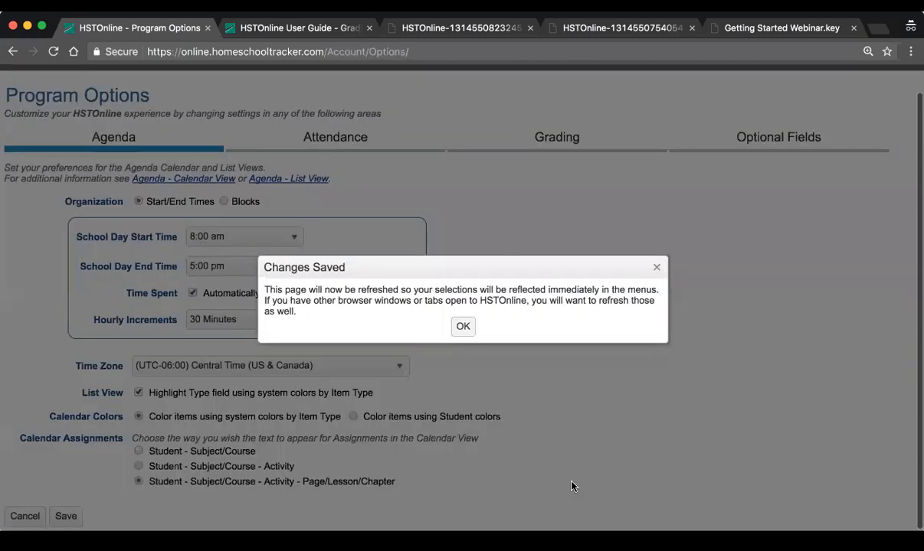
pyautogui.click(462, 327)
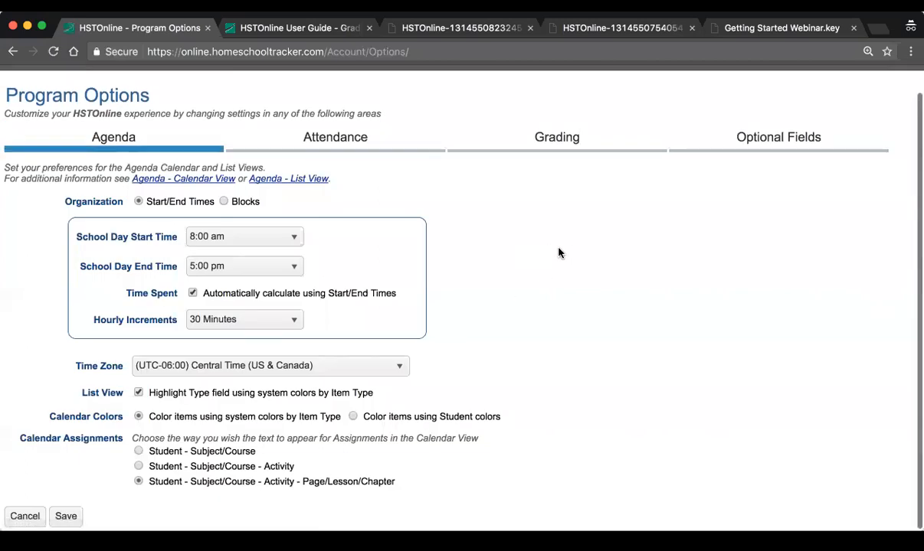
# View the student's active lesson plans in Lesson Plans and Presets and open the Subscription and Users page
pyautogui.click(254, 84)
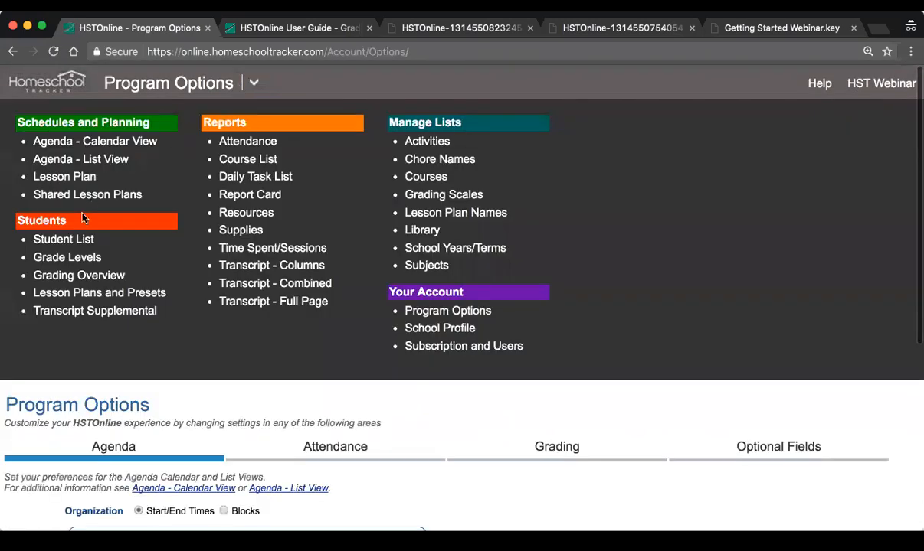
pyautogui.click(97, 298)
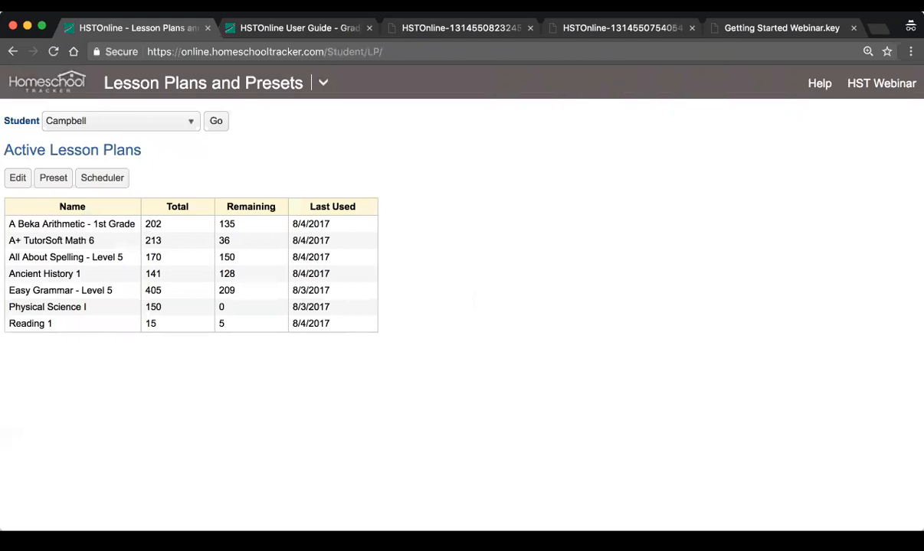
pyautogui.click(321, 82)
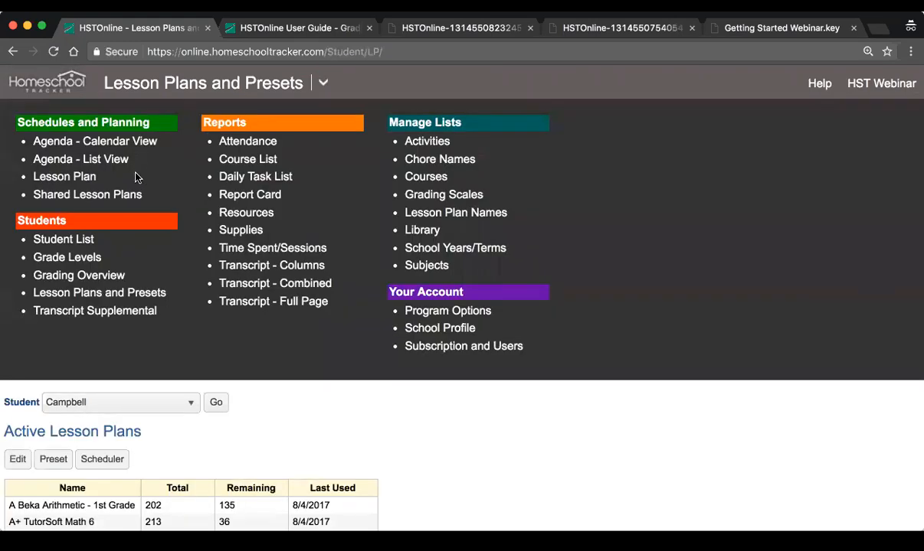
pyautogui.click(90, 143)
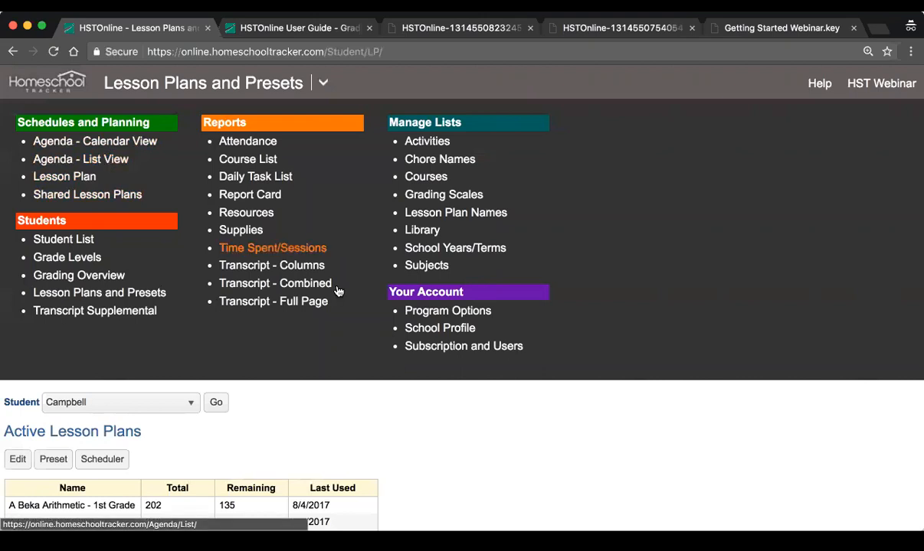
pyautogui.click(476, 350)
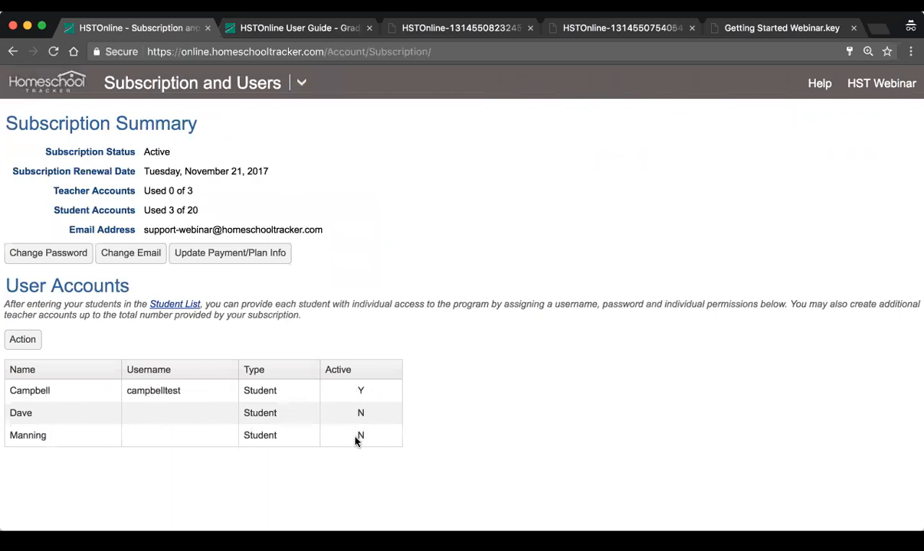
# Switch the last listed student's user account to active, examine its username, password and permission fields, and leave without saving
pyautogui.doubleClick(26, 391)
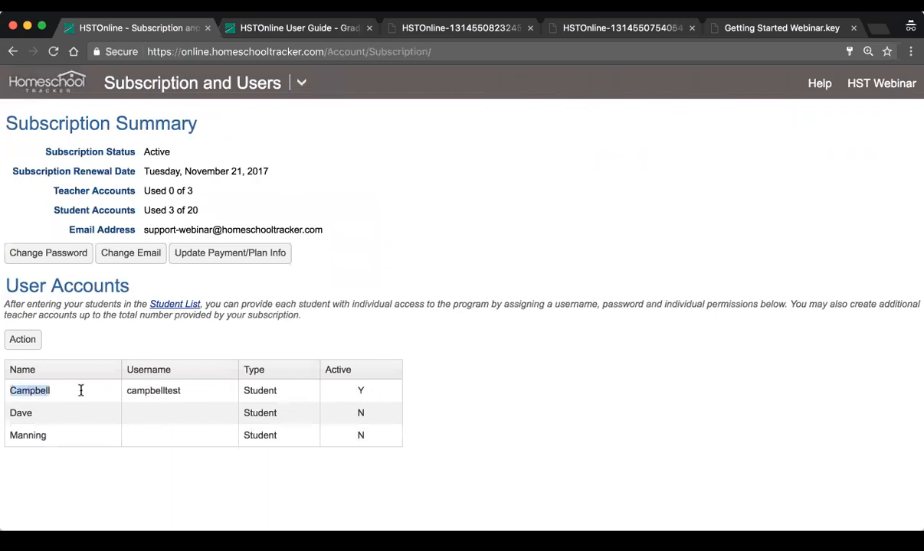
pyautogui.click(88, 441)
pyautogui.doubleClick(88, 441)
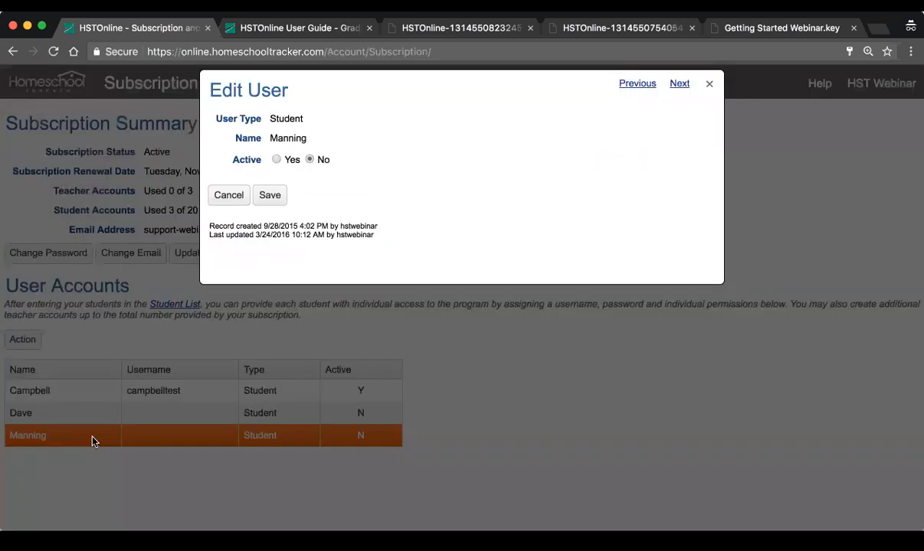
pyautogui.click(277, 159)
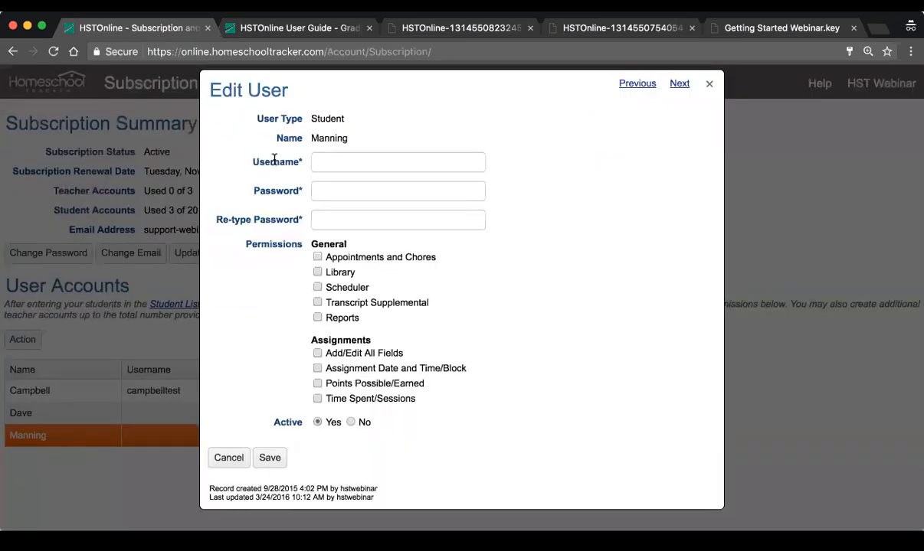
pyautogui.click(345, 163)
pyautogui.click(363, 215)
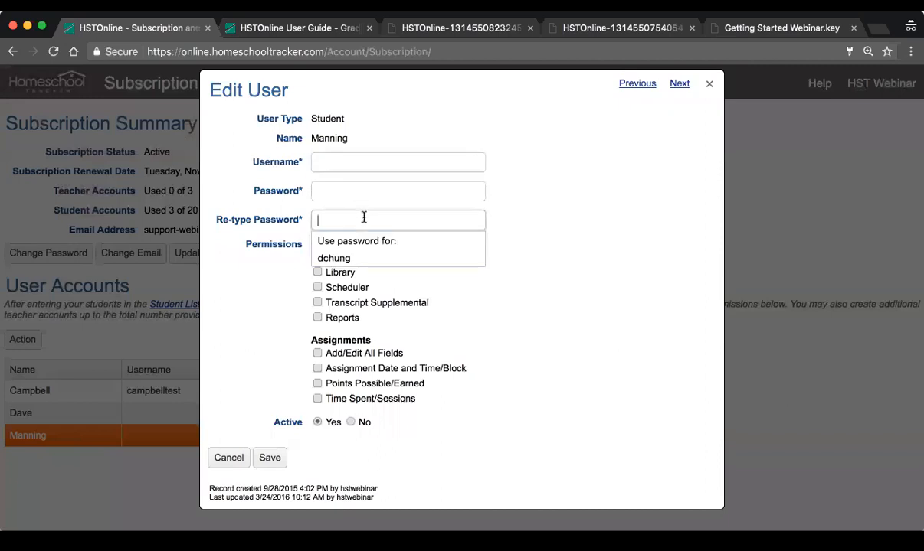
pyautogui.click(346, 197)
pyautogui.click(610, 248)
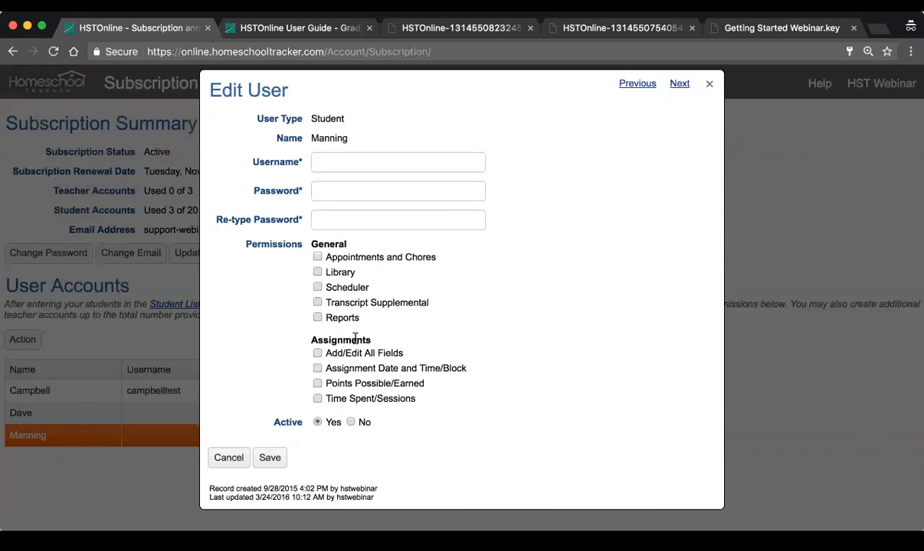
pyautogui.click(222, 458)
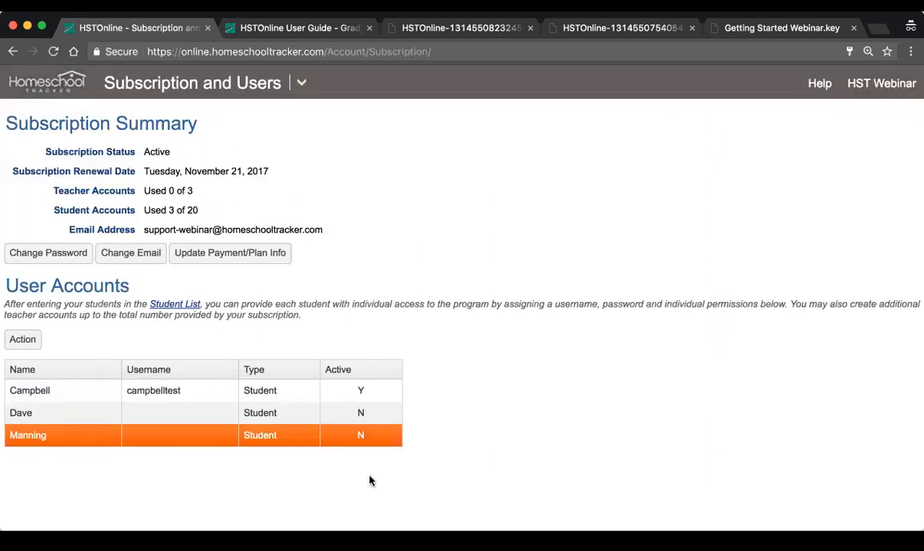
# Sign out of the main account and log in as the active student by entering the student's username and account password
pyautogui.click(95, 392)
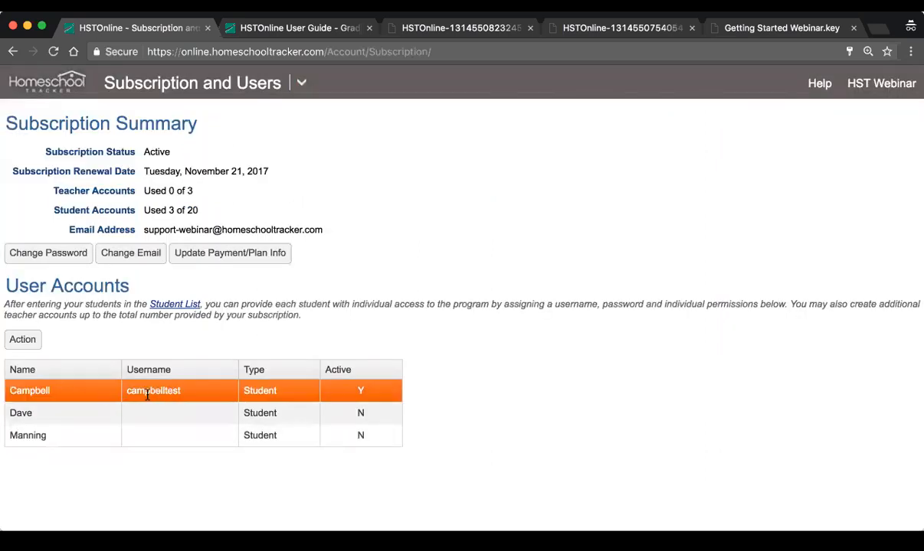
pyautogui.click(851, 80)
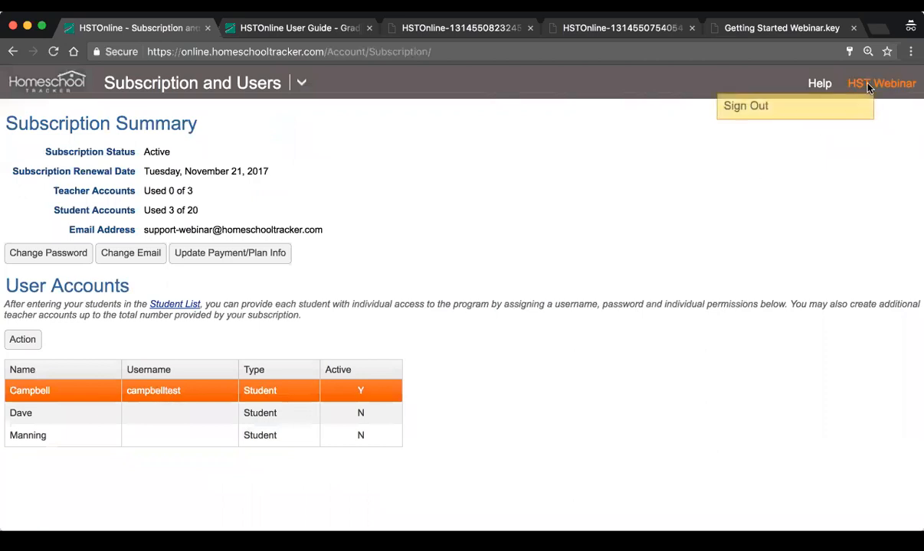
pyautogui.click(787, 110)
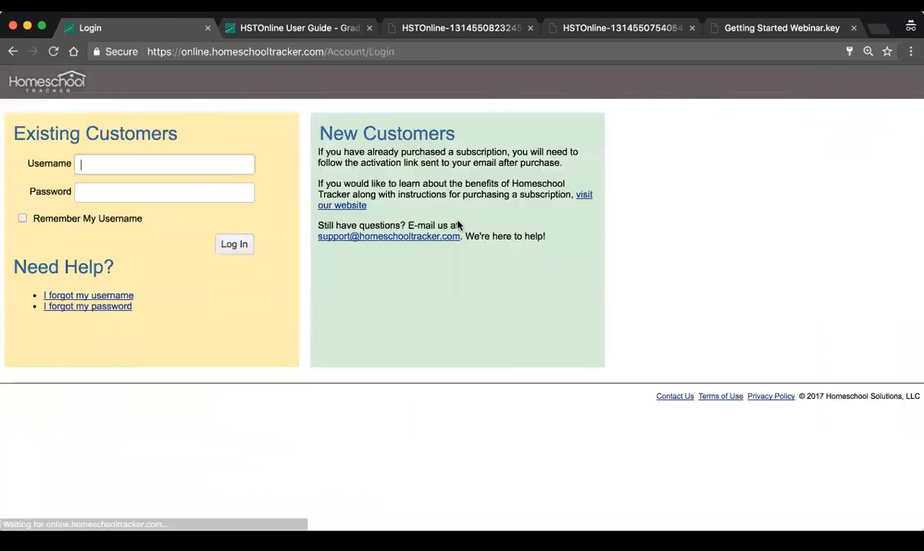
pyautogui.write('campbelltest')
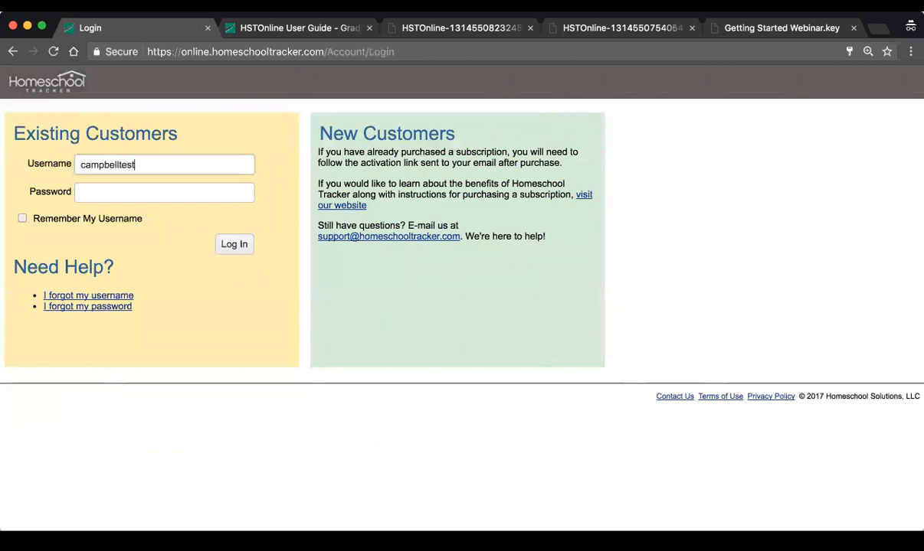
pyautogui.press('Tab')
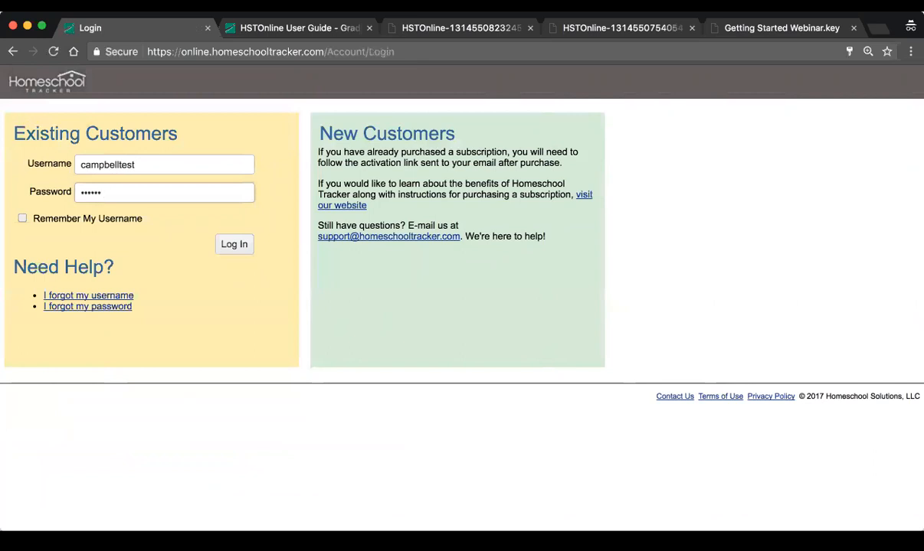
pyautogui.press('Return')
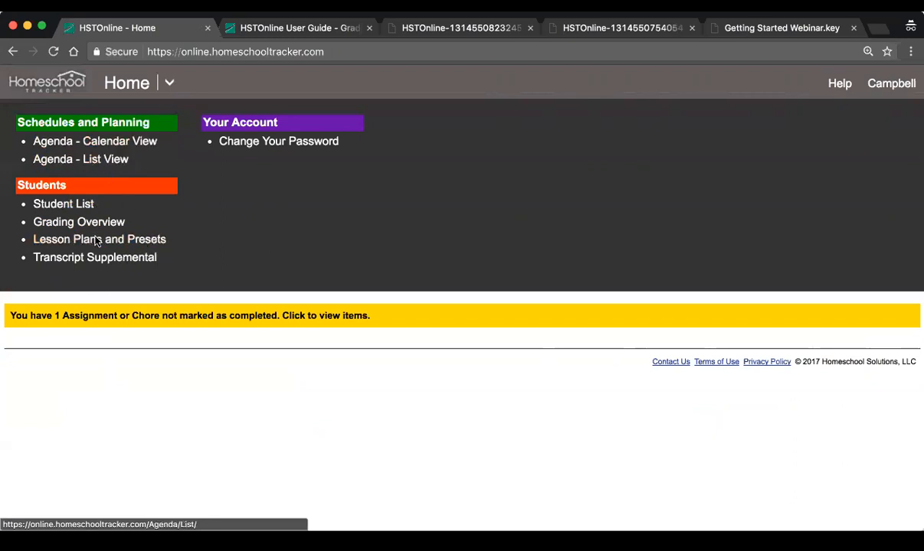
# Open the student's Agenda Calendar View and review the weeks of July 23-29 and July 30 - August 5, 2017
pyautogui.click(103, 142)
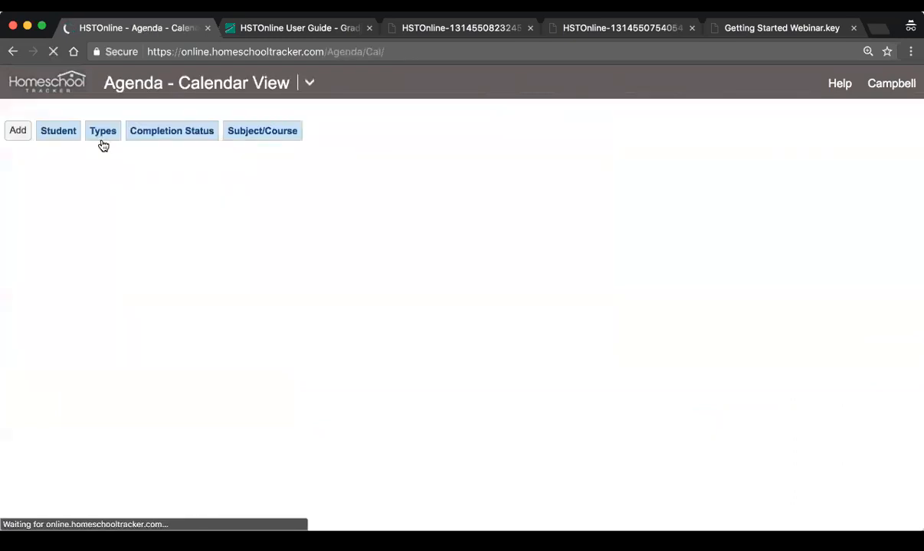
pyautogui.scroll(-1, 270, 356)
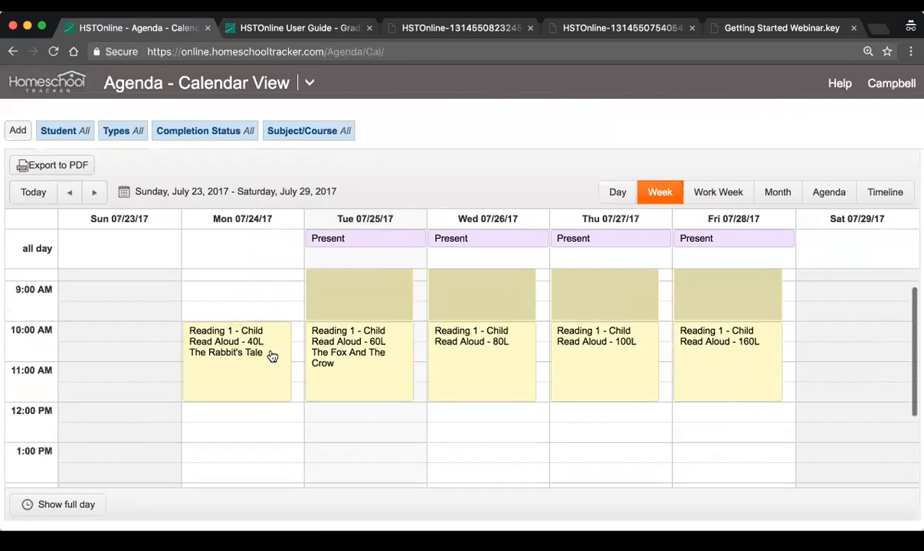
pyautogui.scroll(2, 270, 355)
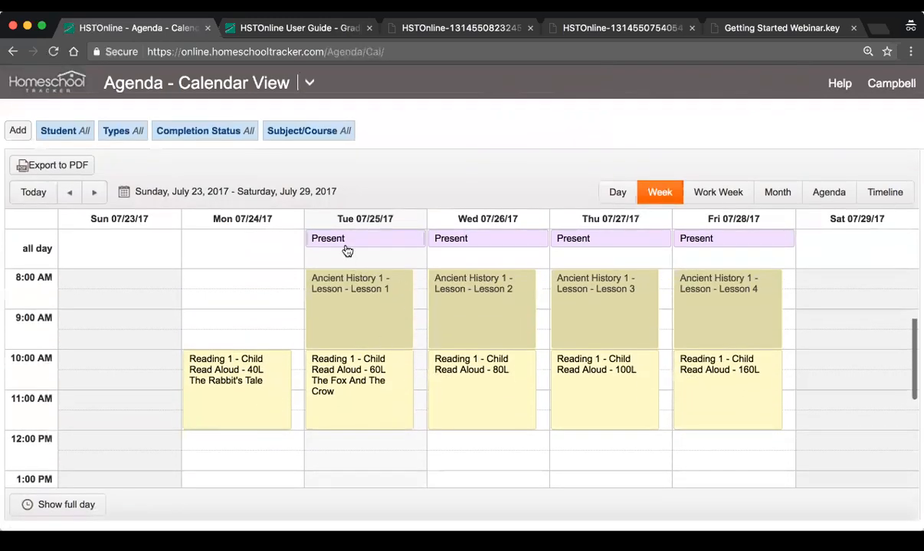
pyautogui.click(95, 192)
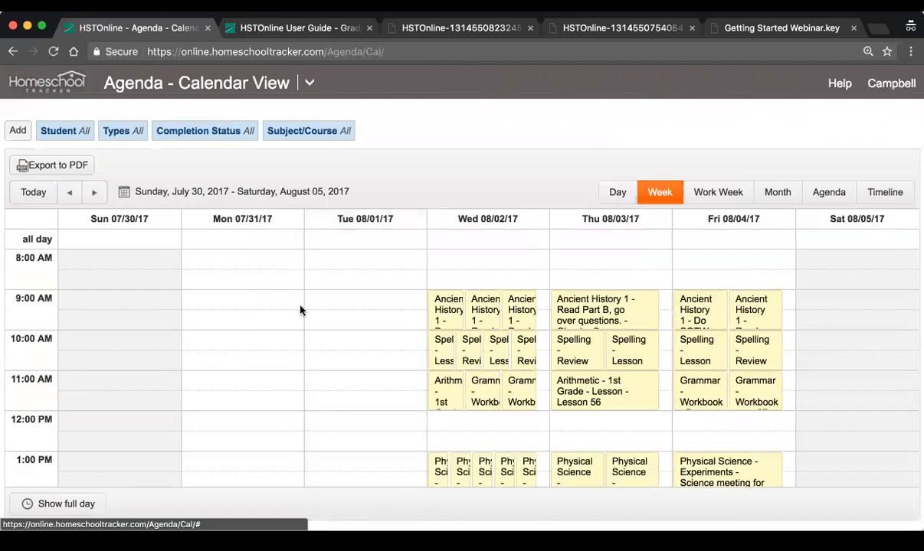
pyautogui.scroll(-3, 281, 316)
pyautogui.scroll(3, 280, 316)
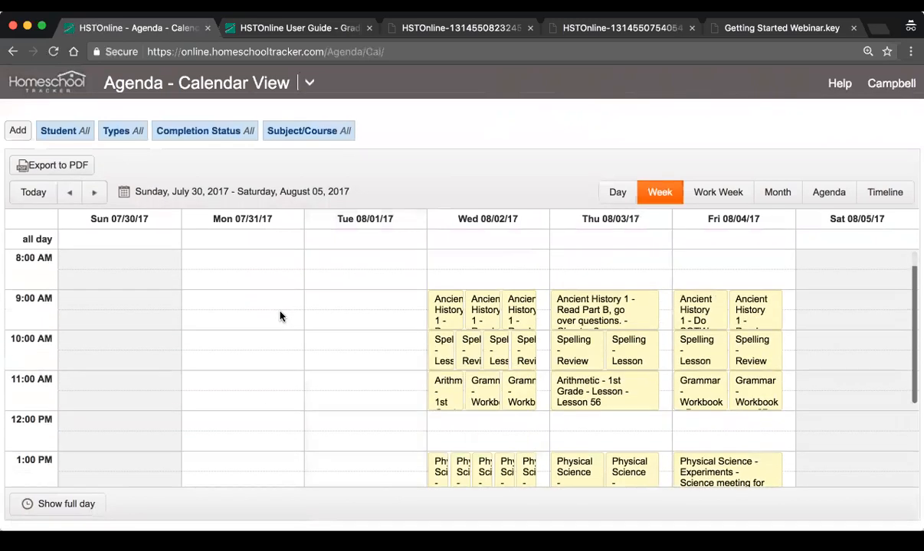
pyautogui.scroll(-2, 281, 315)
pyautogui.scroll(2, 281, 316)
# Open the 9:00 AM Ancient History 1 assignment on Thursday, August 3 for editing, examine the fields available to the student, and cancel
pyautogui.click(591, 310)
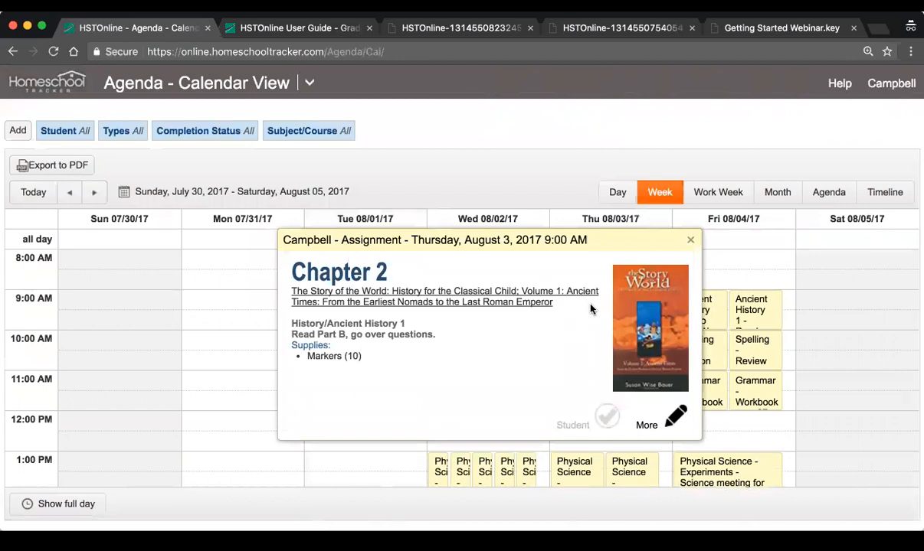
pyautogui.click(675, 423)
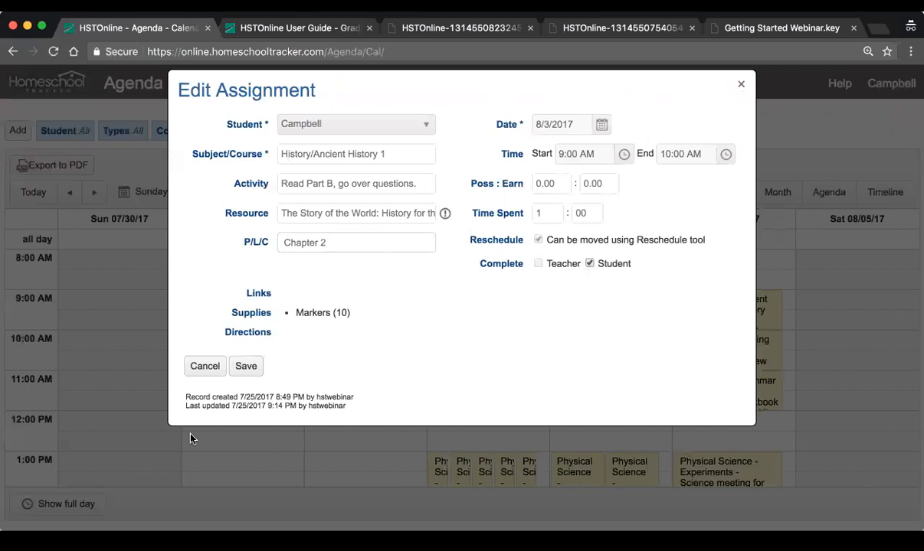
pyautogui.click(203, 367)
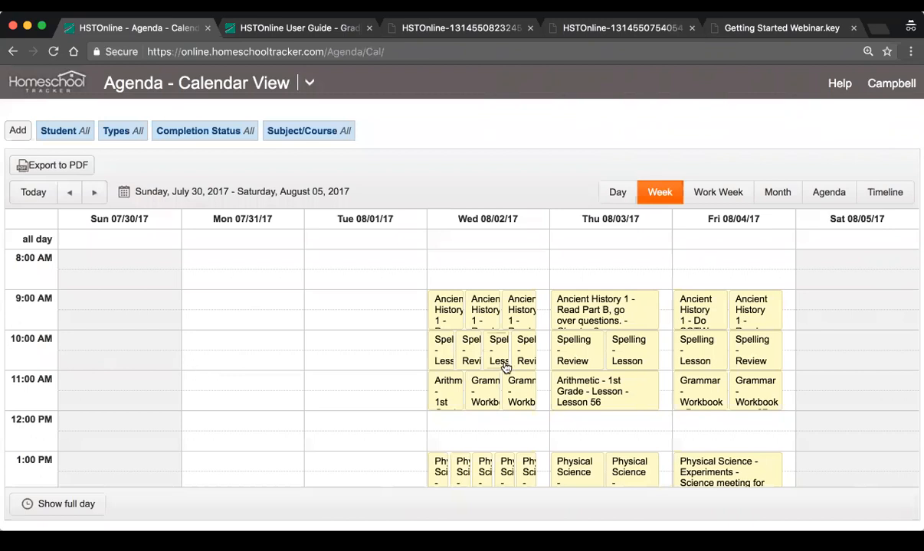
# Mark the 9:00 AM Ancient History 1 assignment on Thursday, August 3 as complete by the student and save it
pyautogui.click(621, 315)
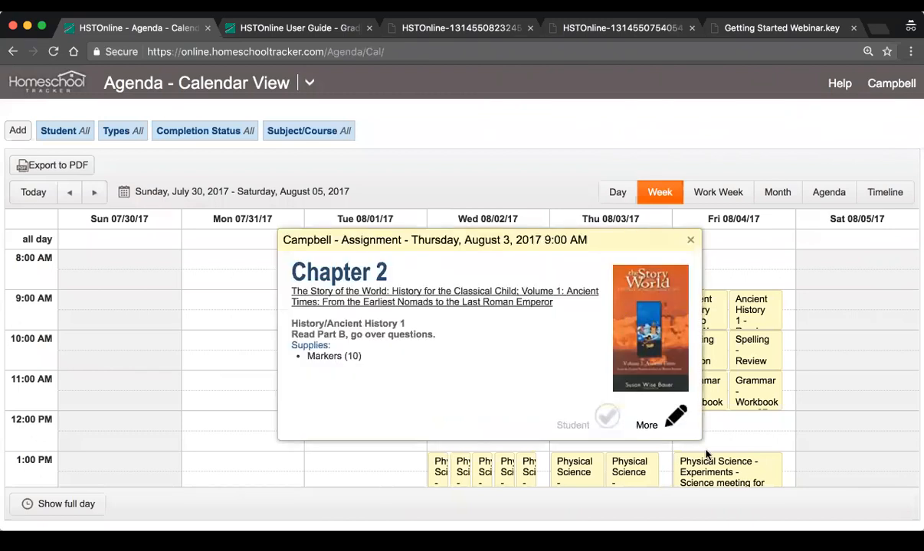
pyautogui.click(671, 418)
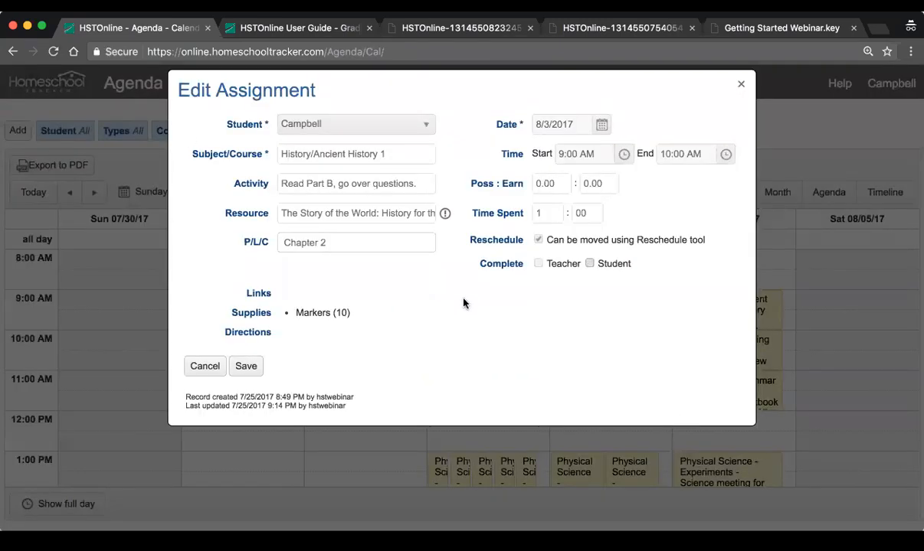
pyautogui.click(589, 263)
pyautogui.click(245, 367)
# Mark Thursday's 10:00 AM Spelling Lesson and 11:00 AM Arithmetic Lesson 56 assignments as complete by the student
pyautogui.click(635, 357)
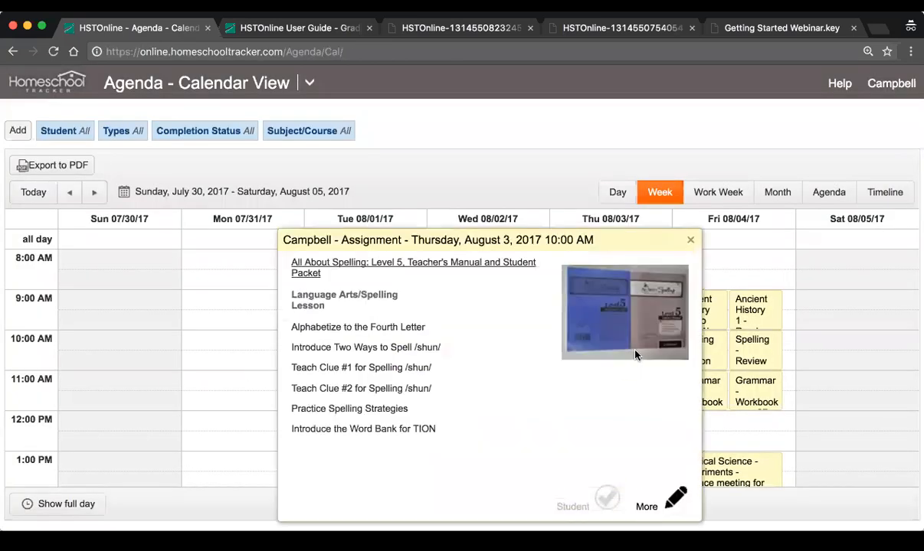
pyautogui.click(607, 496)
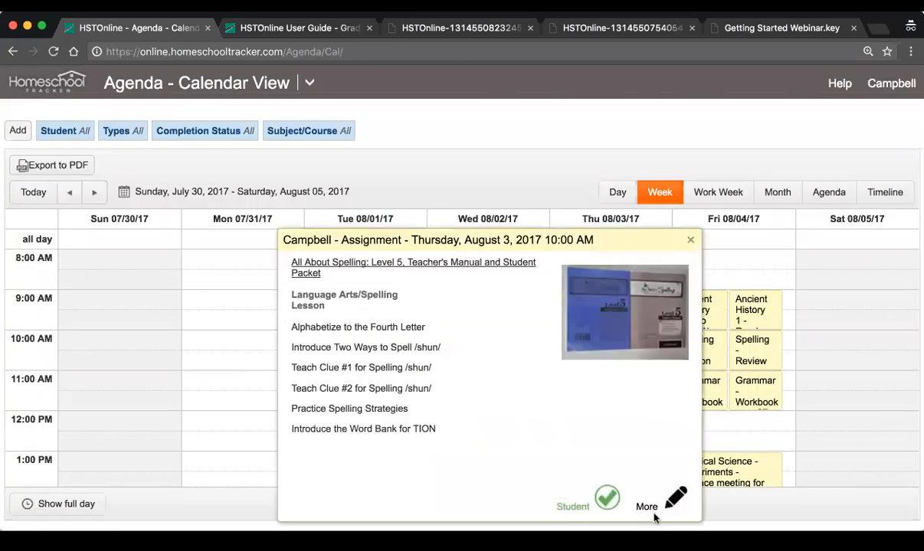
pyautogui.click(690, 240)
pyautogui.click(626, 396)
pyautogui.click(605, 350)
pyautogui.click(689, 240)
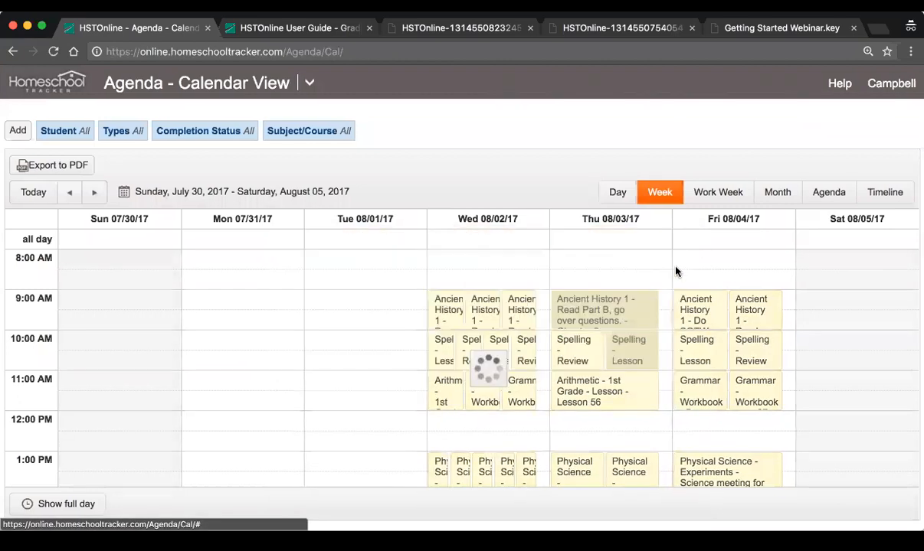
# Mark Thursday's 10:00 AM Spelling Review and 1:00 PM Physical Science Reading assignments as complete by the student
pyautogui.click(582, 355)
pyautogui.click(607, 382)
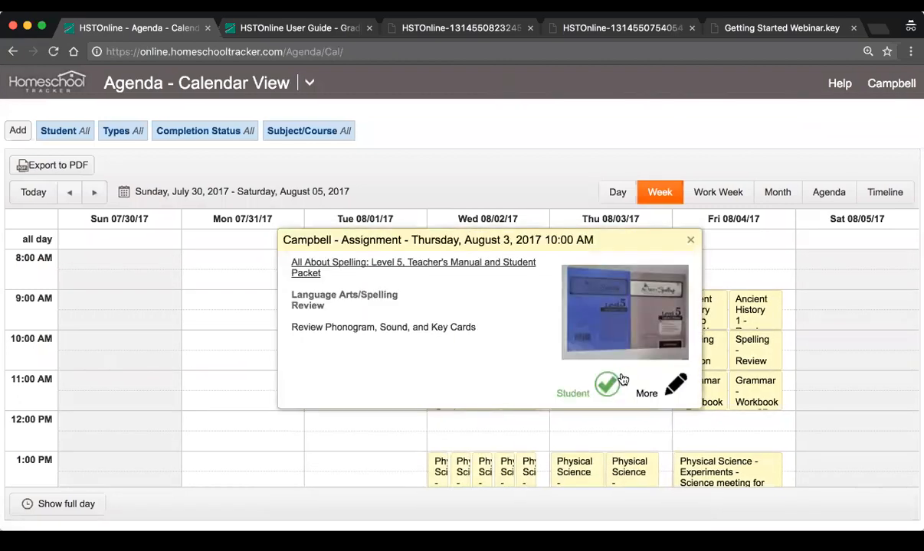
pyautogui.click(690, 240)
pyautogui.scroll(-3, 622, 320)
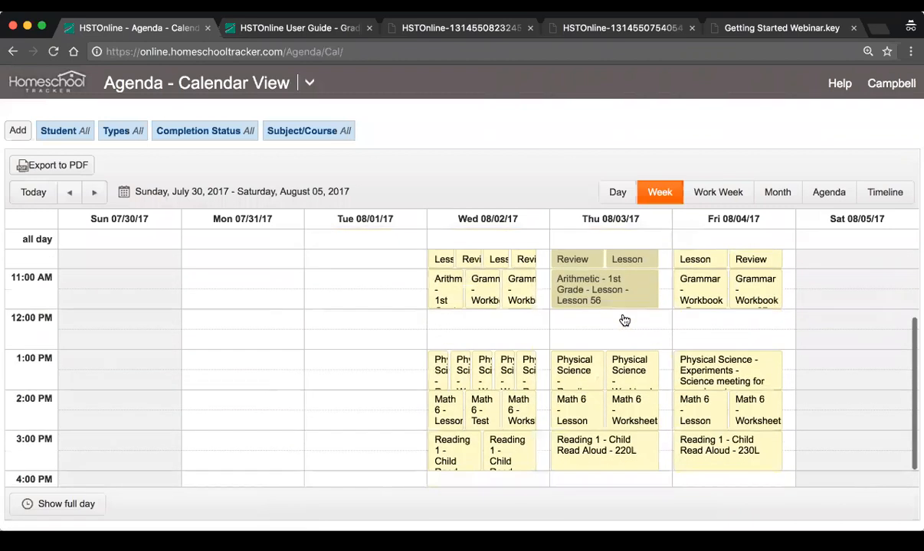
pyautogui.click(584, 376)
pyautogui.click(606, 355)
pyautogui.click(690, 240)
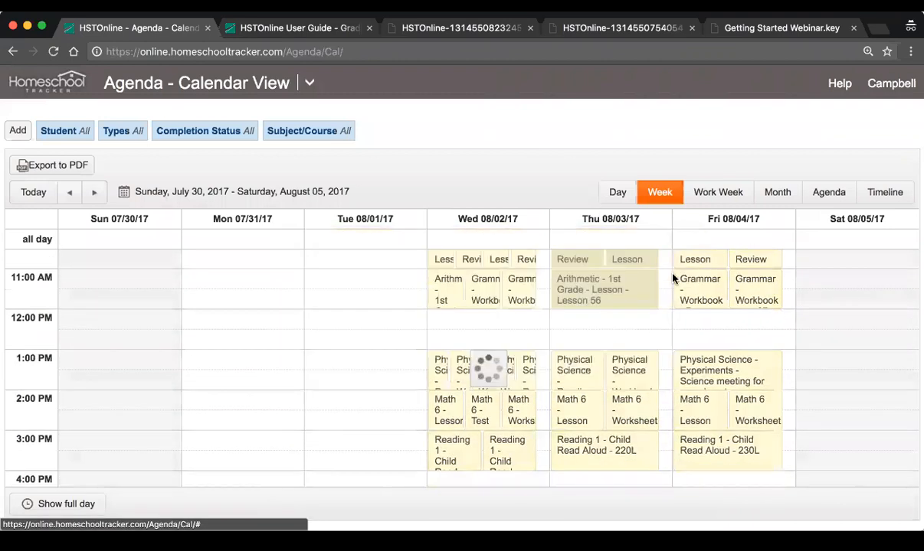
pyautogui.scroll(-1, 604, 457)
pyautogui.scroll(-2, 636, 393)
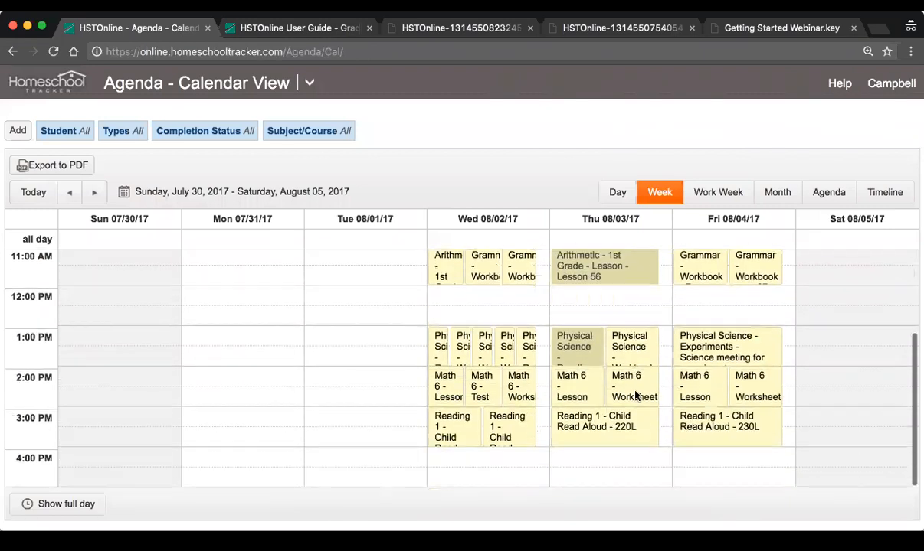
pyautogui.scroll(2, 605, 358)
pyautogui.scroll(1, 604, 357)
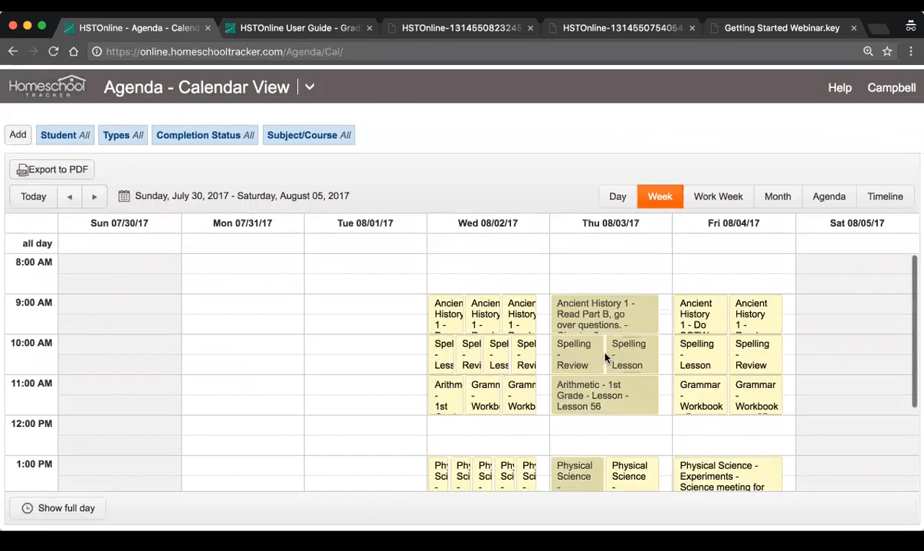
# Sign out of the student's account and log in to the main account with its username and account password
pyautogui.click(879, 90)
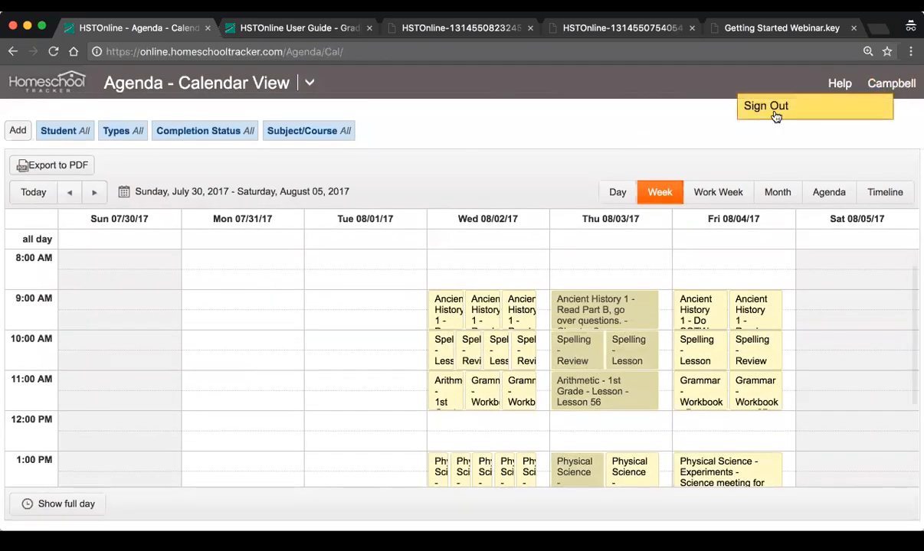
pyautogui.click(775, 111)
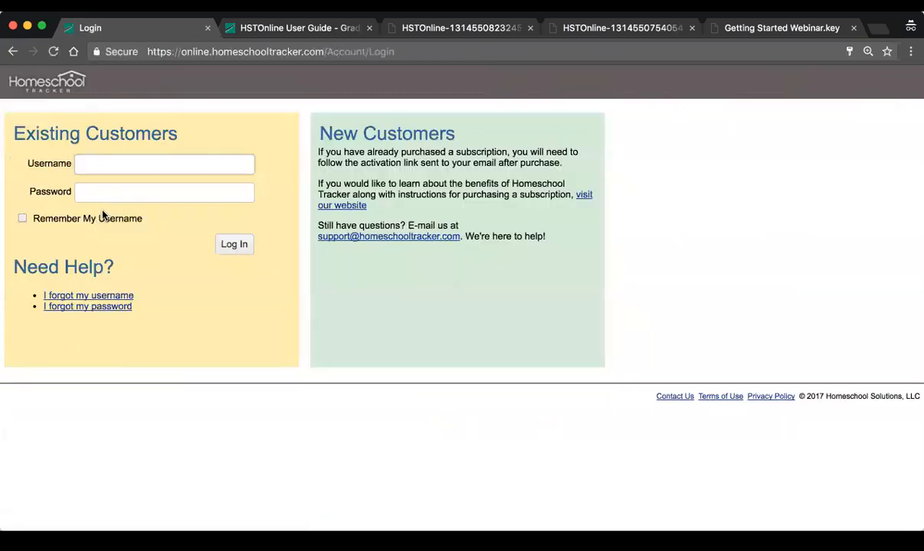
pyautogui.write('hstwebinar')
pyautogui.press('Tab')
pyautogui.write('******')
pyautogui.press('Return')
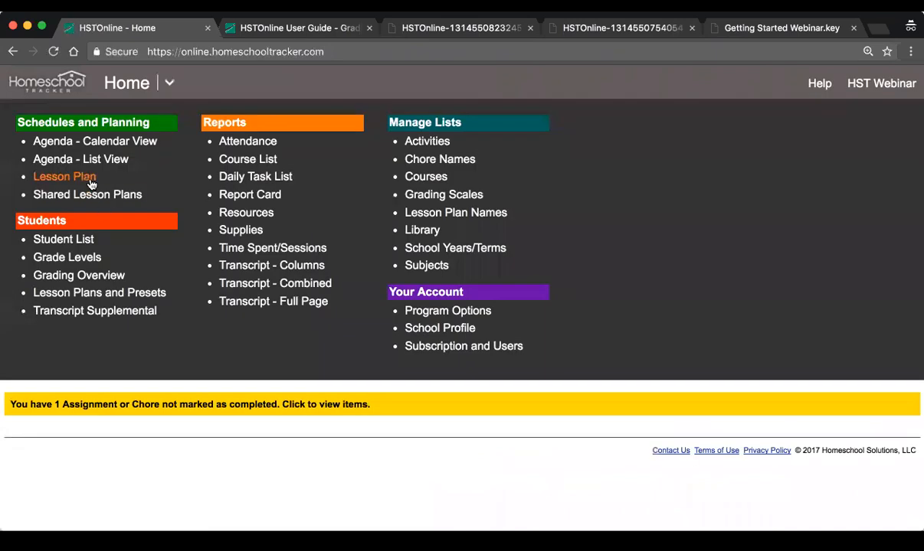
# Open the Agenda Calendar View and examine the completion marks on Thursday's 9:00 AM Ancient History 1 assignment
pyautogui.click(78, 141)
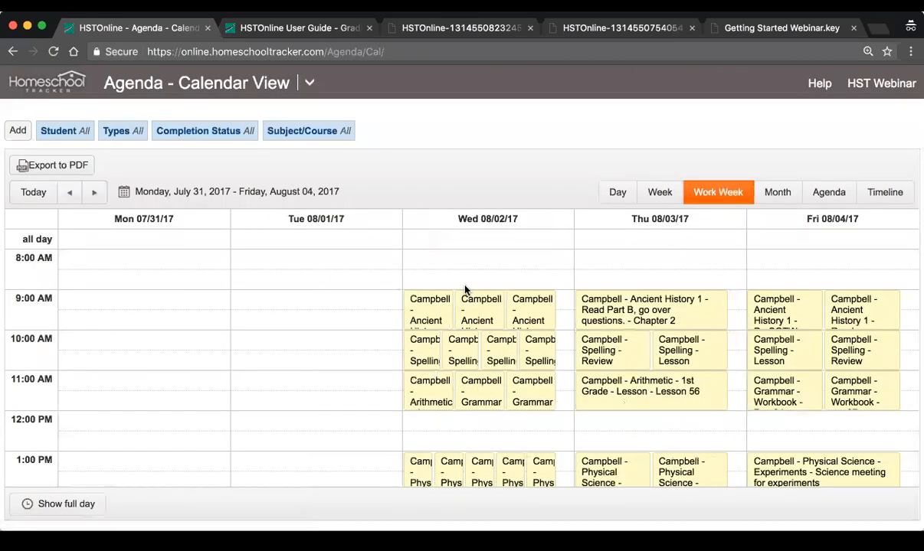
pyautogui.scroll(-2, 457, 289)
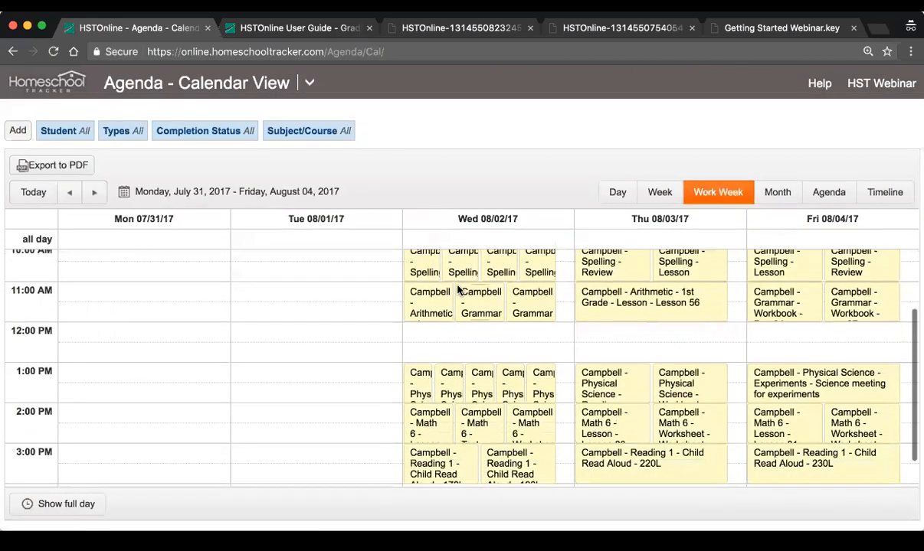
pyautogui.scroll(2, 436, 277)
pyautogui.click(691, 293)
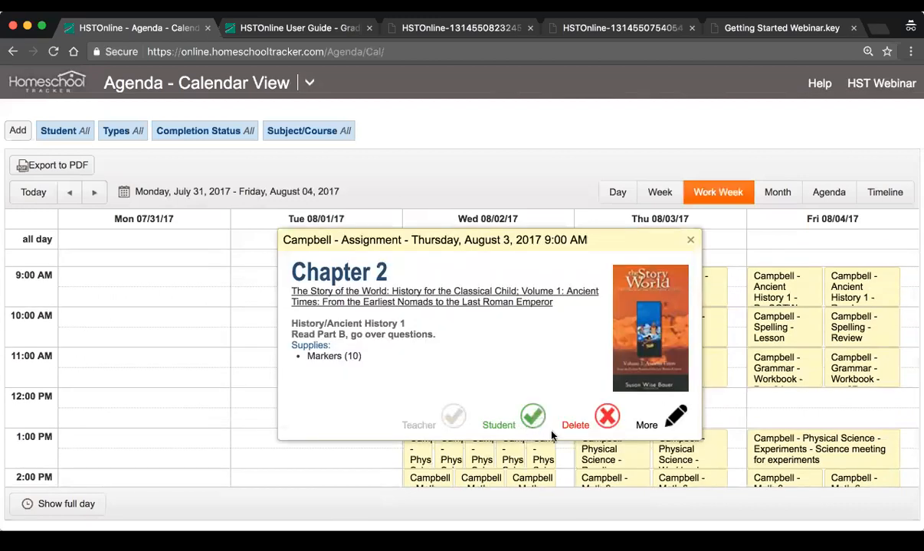
pyautogui.click(690, 240)
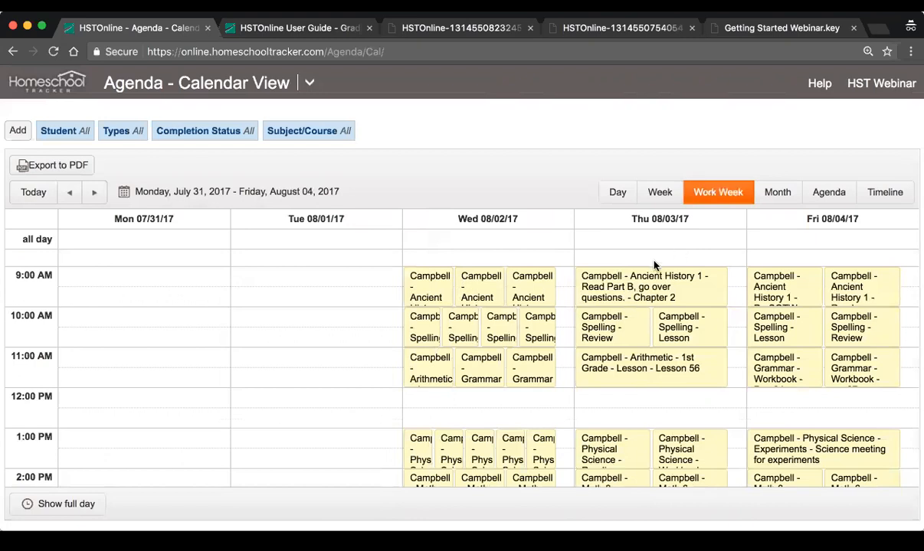
# Filter the agenda's completion status to only Complete - Student and review the week of July 31 - August 4, 2017
pyautogui.click(212, 133)
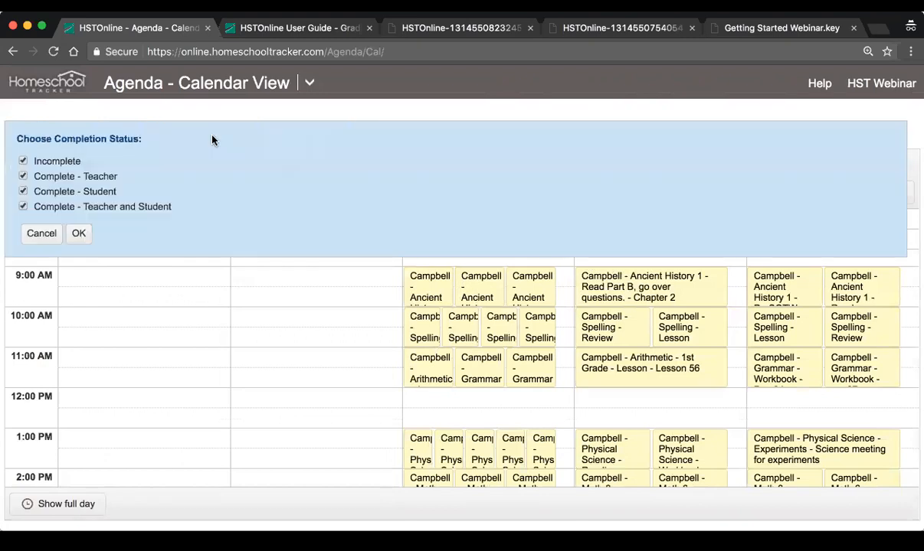
pyautogui.click(64, 163)
pyautogui.click(60, 176)
pyautogui.click(61, 207)
pyautogui.click(79, 231)
pyautogui.scroll(-3, 428, 406)
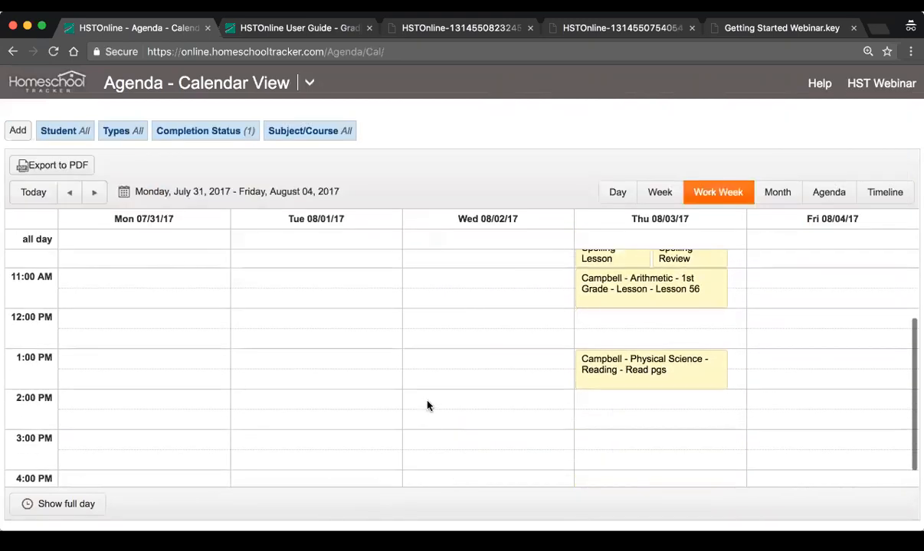
pyautogui.scroll(1, 428, 406)
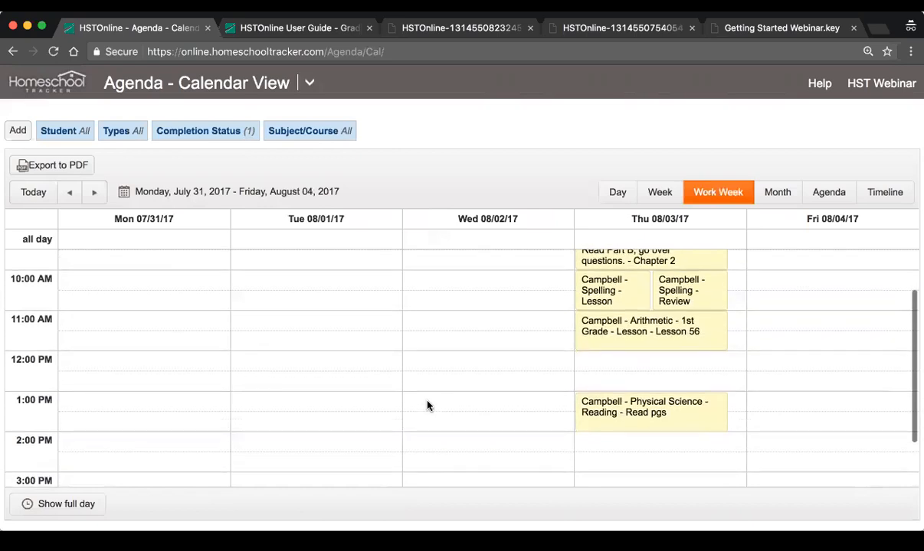
pyautogui.scroll(1, 428, 405)
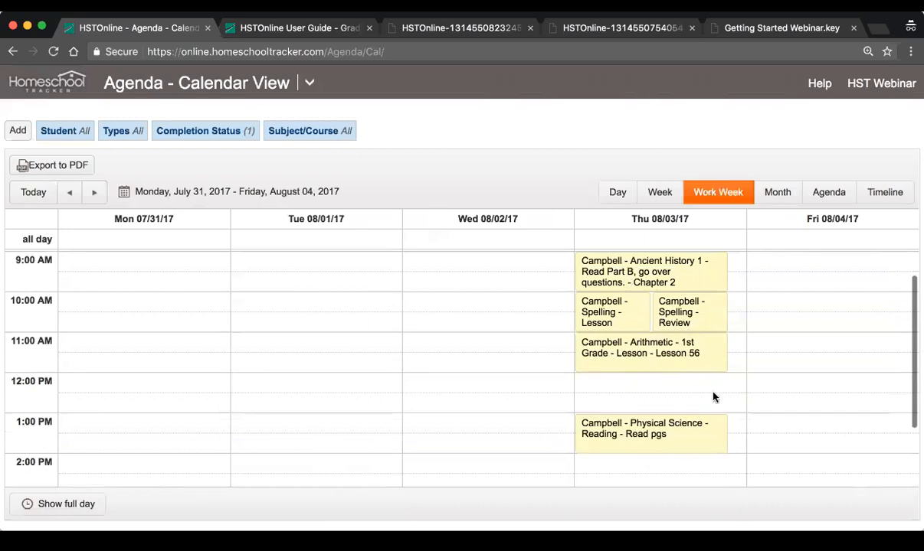
# Mark Thursday's 9:00 AM Ancient History 1 assignment as complete by the teacher and save it
pyautogui.scroll(1, 711, 396)
pyautogui.click(635, 306)
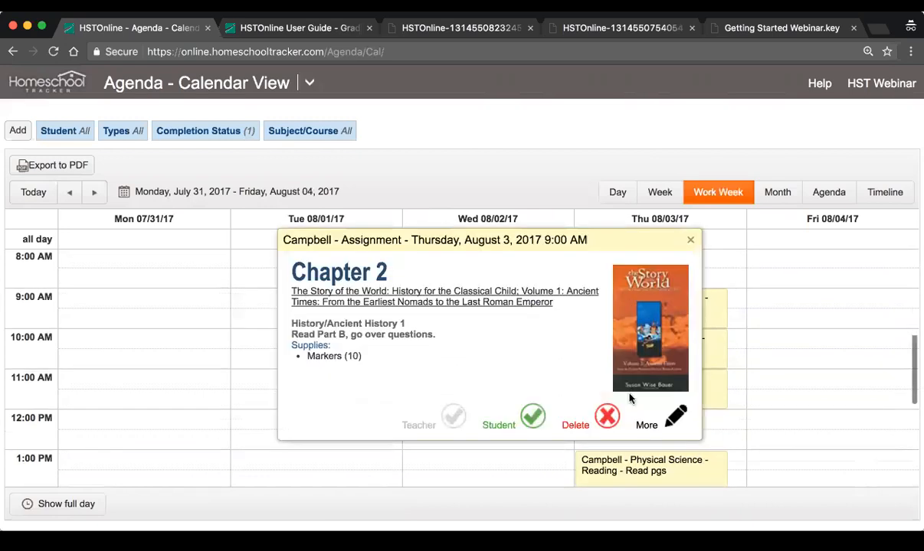
pyautogui.click(650, 427)
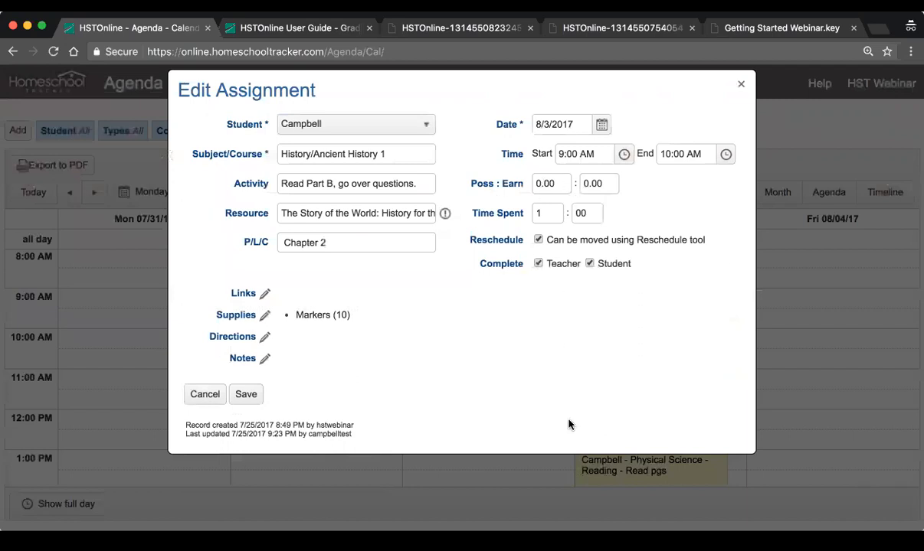
pyautogui.click(242, 394)
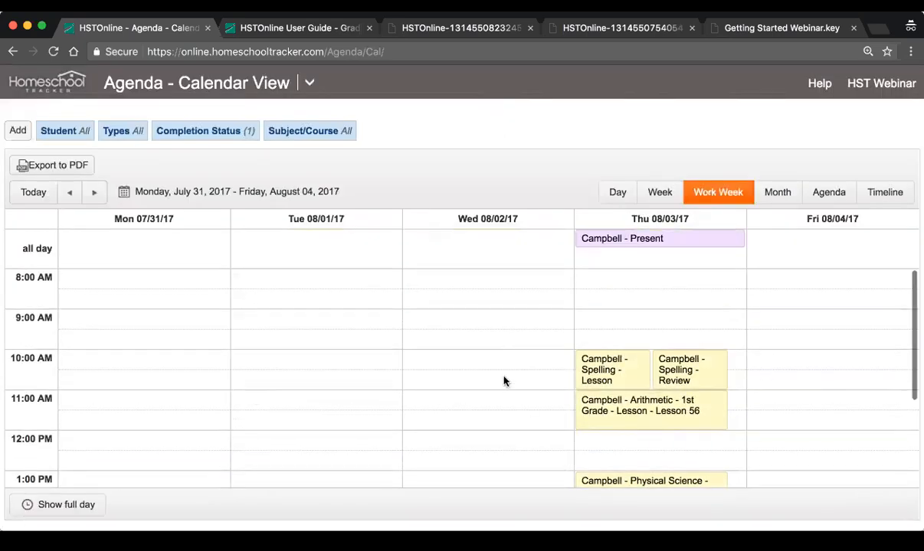
# Include the Incomplete, Complete - Teacher and Complete - Teacher and Student statuses in the agenda filter again and review the work week
pyautogui.click(201, 133)
pyautogui.click(76, 176)
pyautogui.click(77, 207)
pyautogui.click(58, 160)
pyautogui.click(80, 234)
pyautogui.scroll(-2, 429, 306)
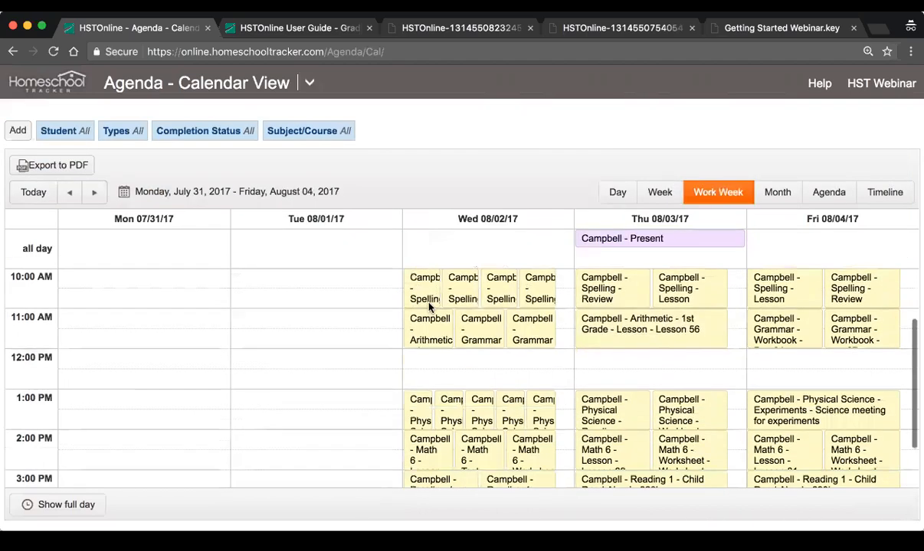
pyautogui.scroll(2, 430, 307)
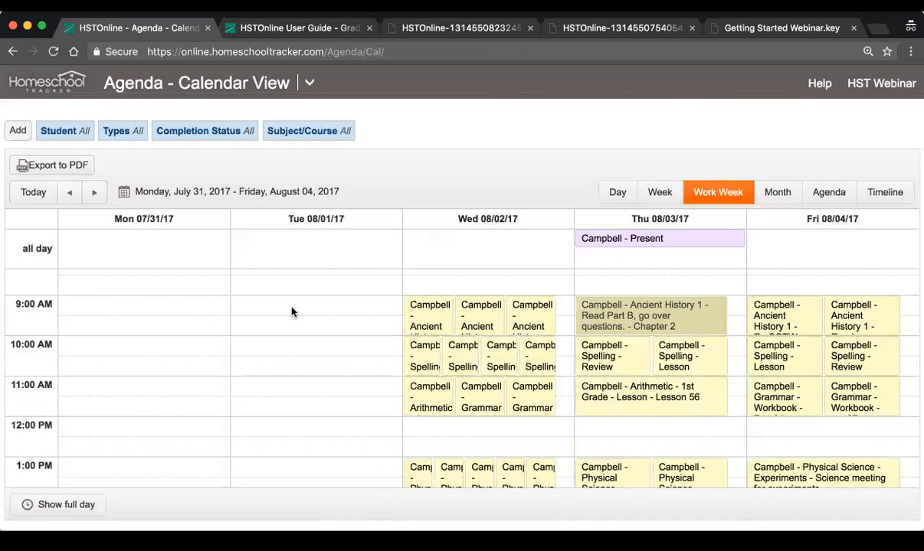
pyautogui.scroll(-2, 291, 312)
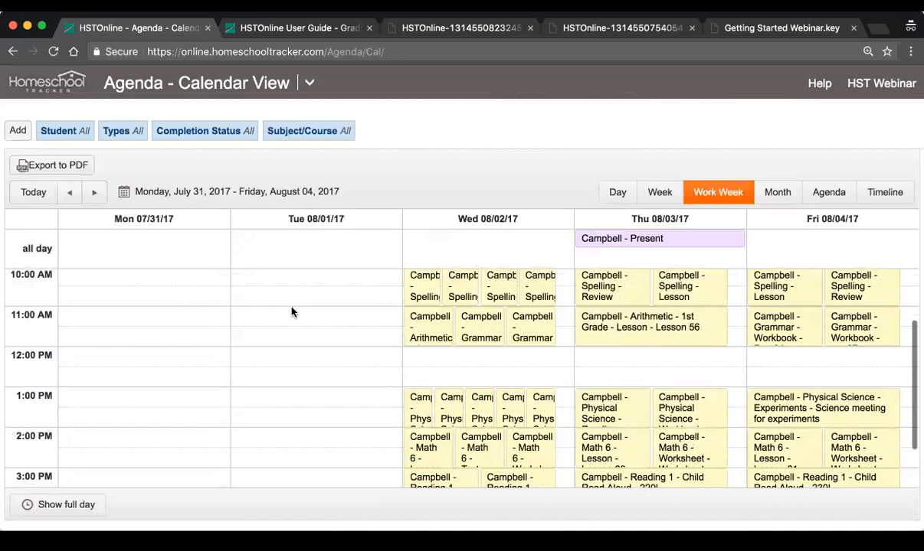
pyautogui.scroll(-2, 291, 312)
pyautogui.scroll(4, 291, 311)
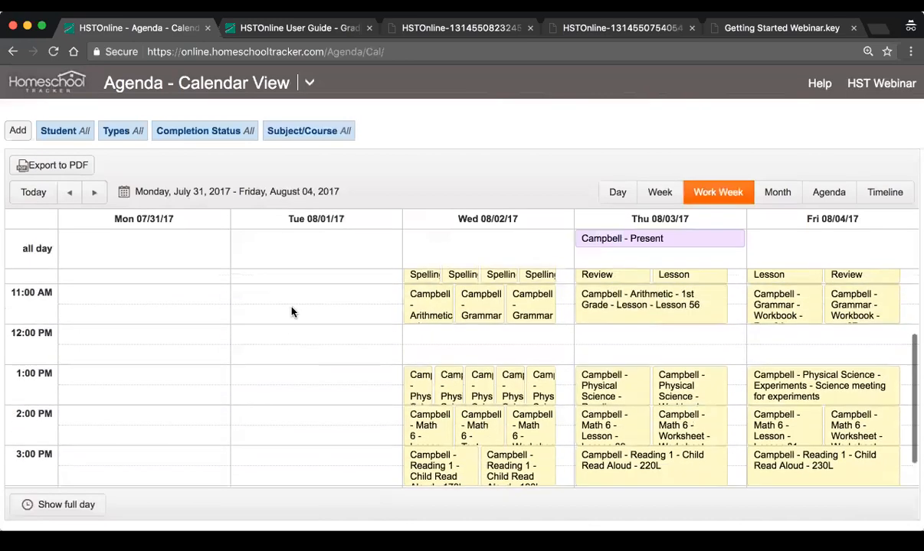
pyautogui.scroll(1, 291, 312)
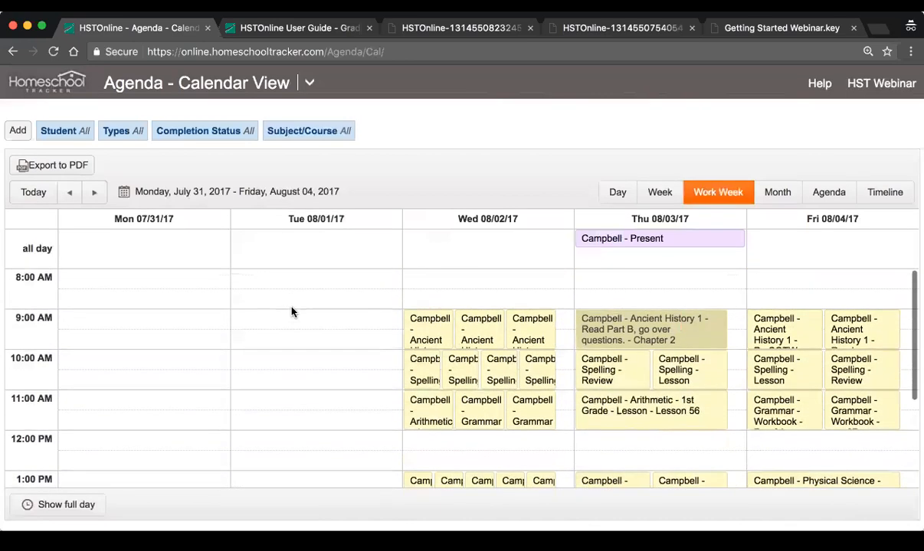
pyautogui.scroll(-3, 291, 311)
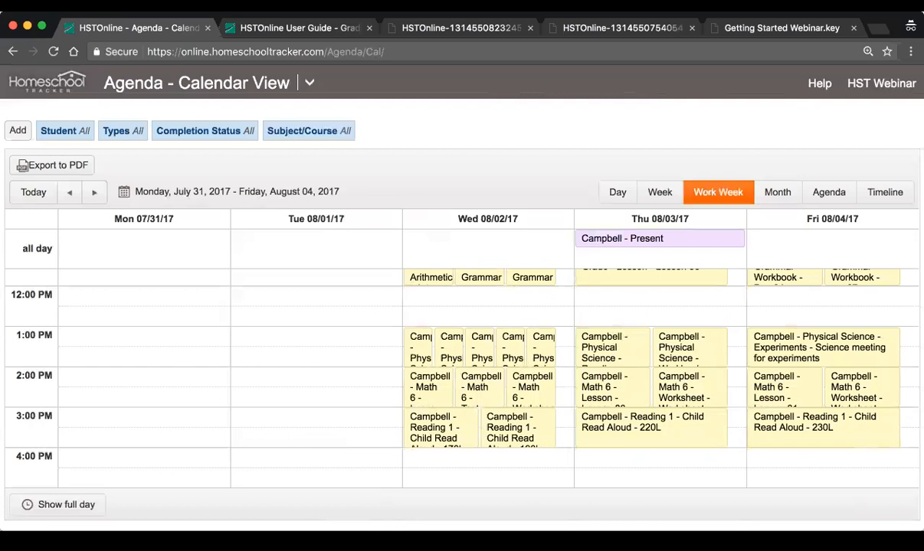
# Go to the Student List and open the first listed student's record for editing
pyautogui.click(305, 83)
pyautogui.click(65, 241)
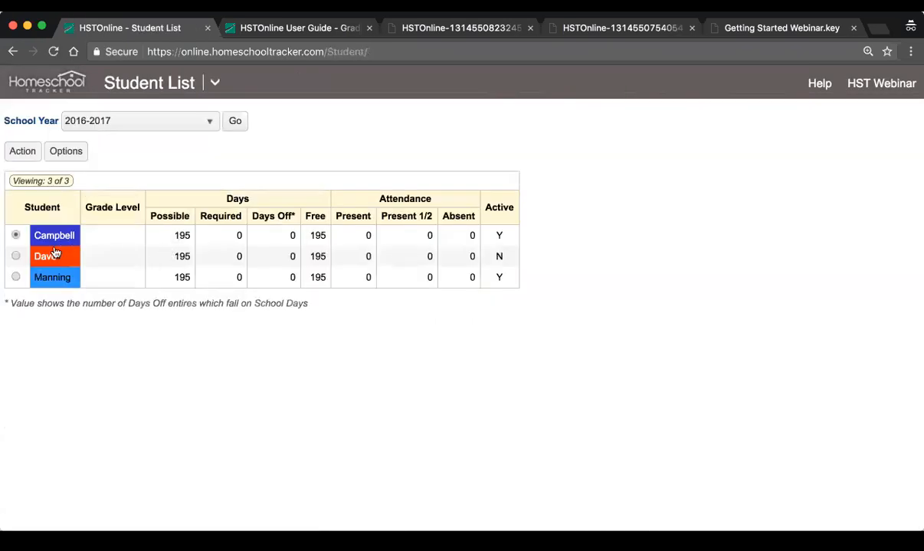
pyautogui.click(46, 235)
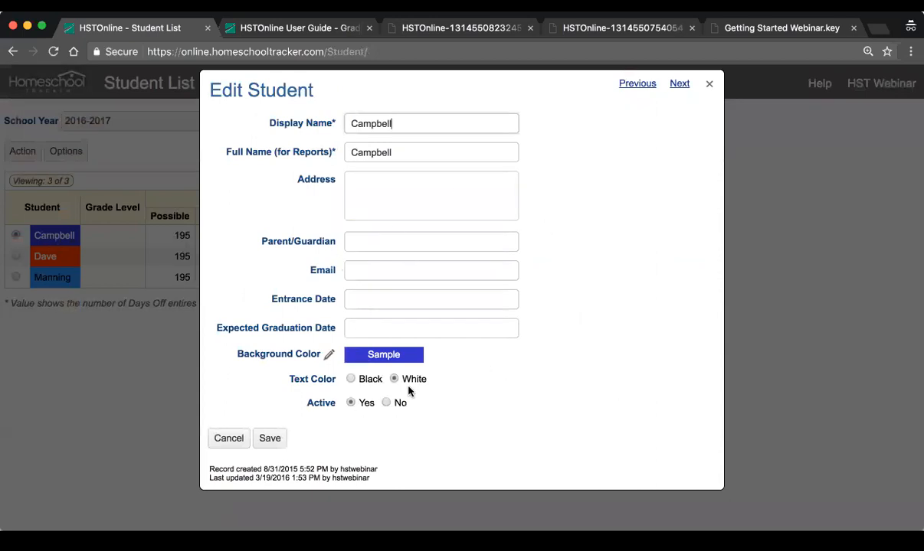
# Enter June 15th, 2020 as the student's expected graduation date
pyautogui.click(371, 329)
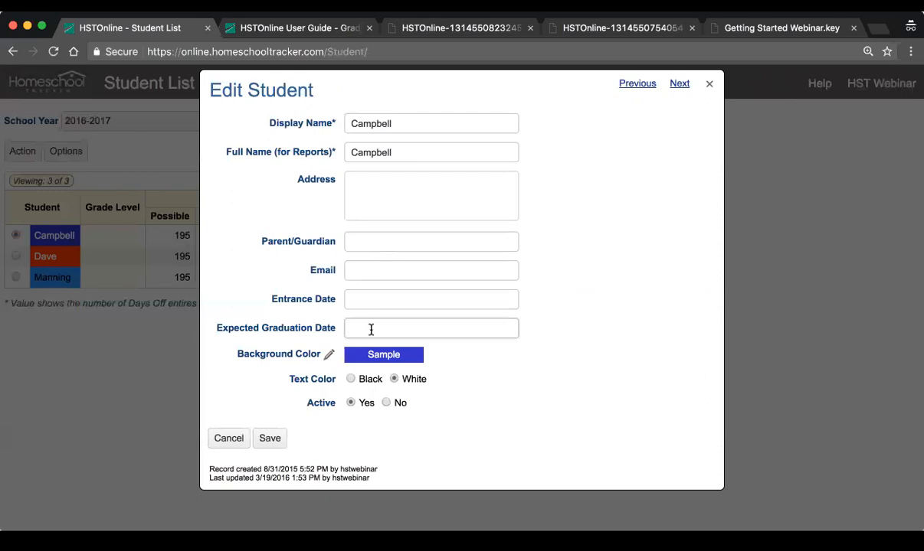
pyautogui.click(367, 298)
pyautogui.click(364, 336)
pyautogui.write('June 15th, 2020')
# Go through the student record's Parent/Guardian, Email, Entrance Date and Address fields without filling them in
pyautogui.click(380, 241)
pyautogui.click(377, 269)
pyautogui.click(376, 299)
pyautogui.click(375, 267)
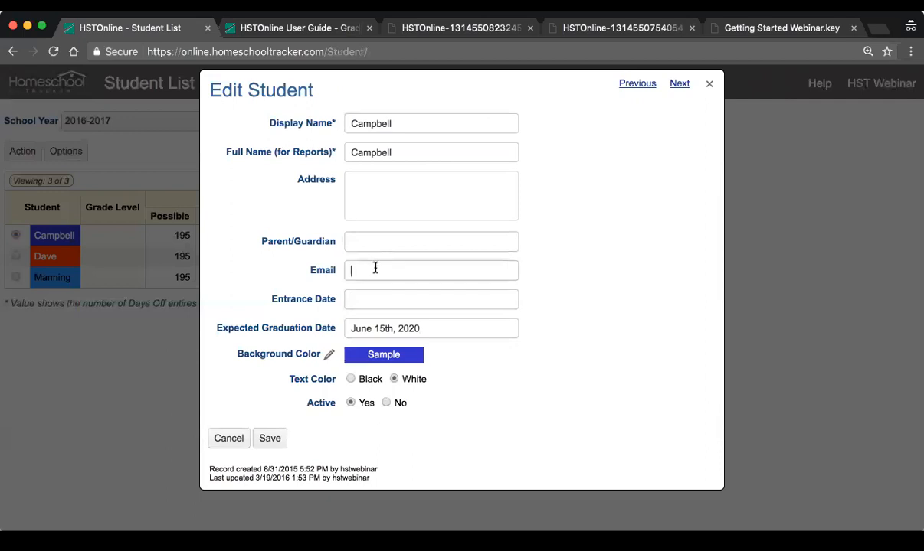
pyautogui.click(373, 243)
pyautogui.click(374, 216)
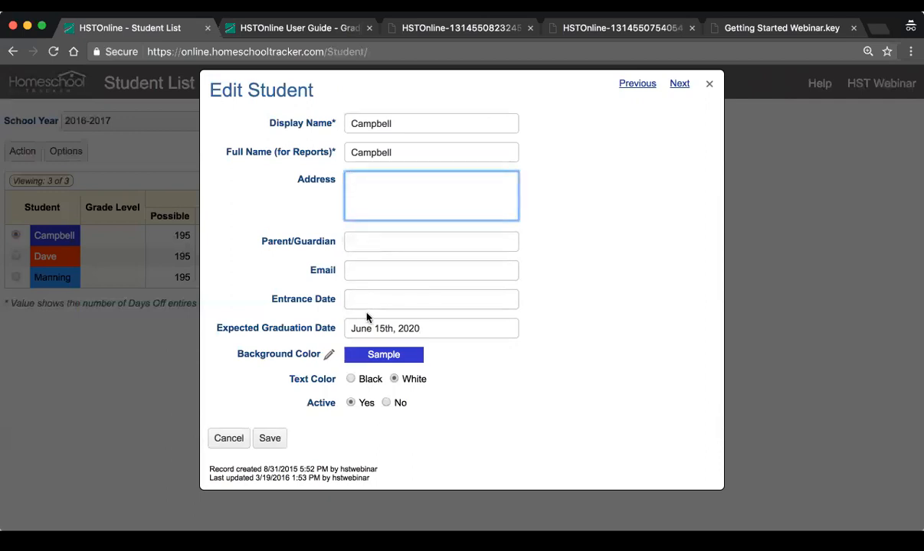
pyautogui.click(367, 299)
pyautogui.click(365, 270)
pyautogui.click(361, 244)
pyautogui.click(360, 220)
pyautogui.click(361, 300)
pyautogui.click(353, 278)
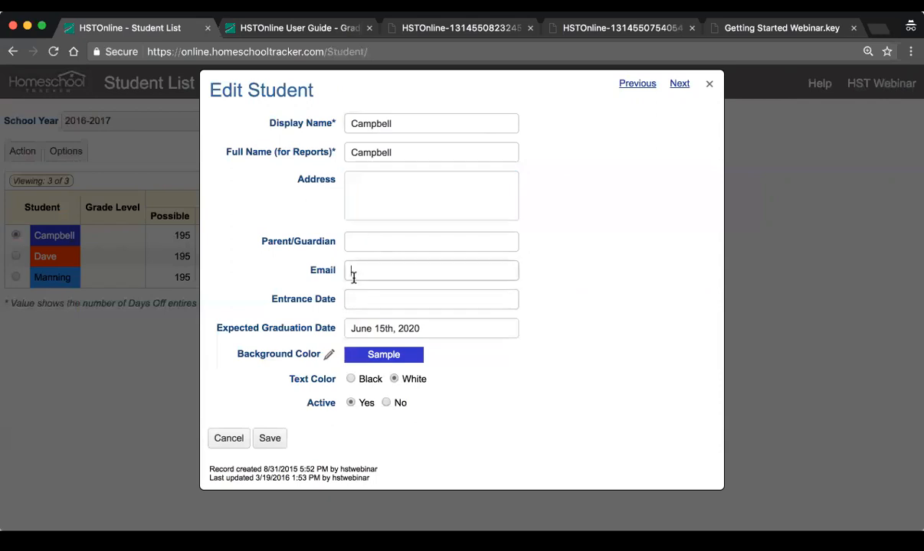